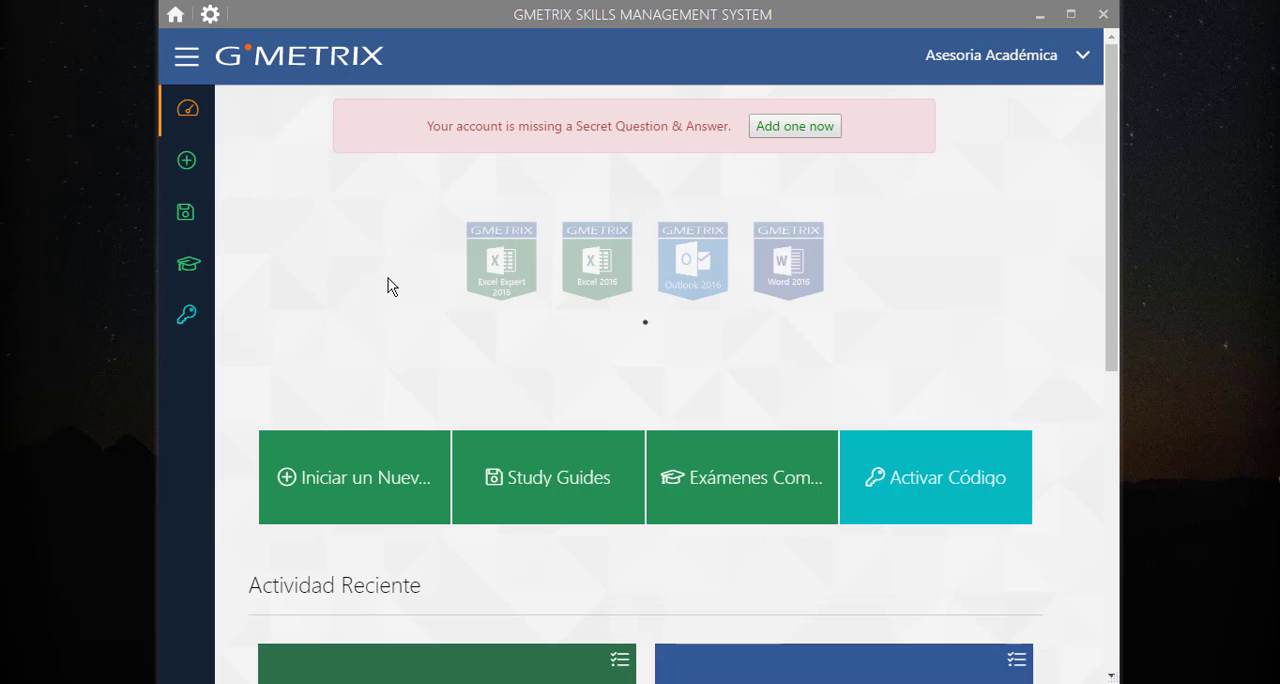
Open the saved exams and display the summary of the Excel 2016 Core practice exam
{"action": "mouse_move", "coordinate": [184, 220]}
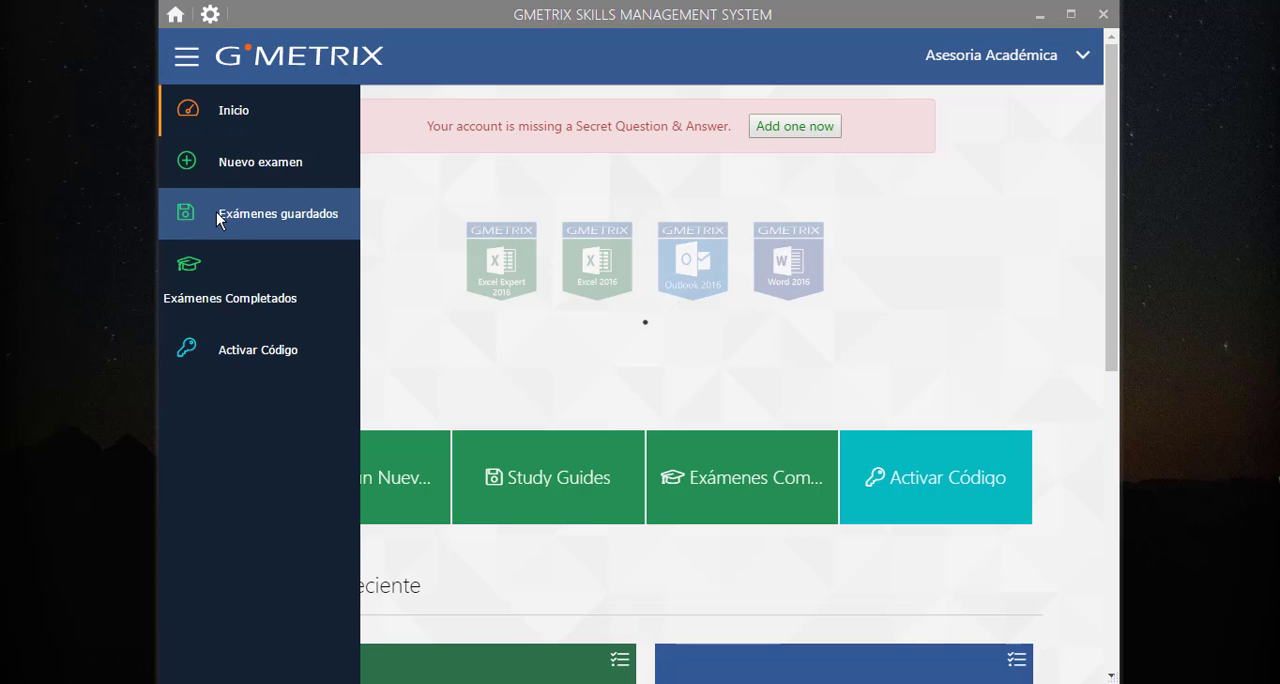
{"action": "left_click", "coordinate": [216, 212]}
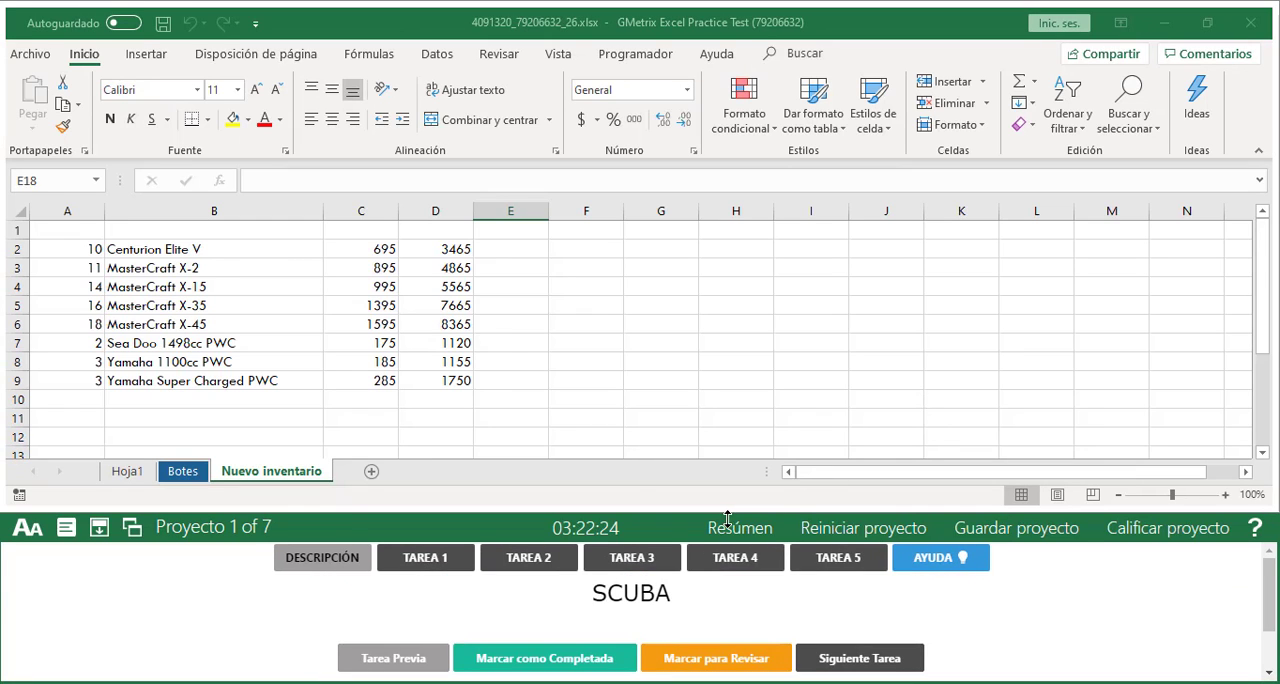
{"action": "left_click", "coordinate": [739, 538]}
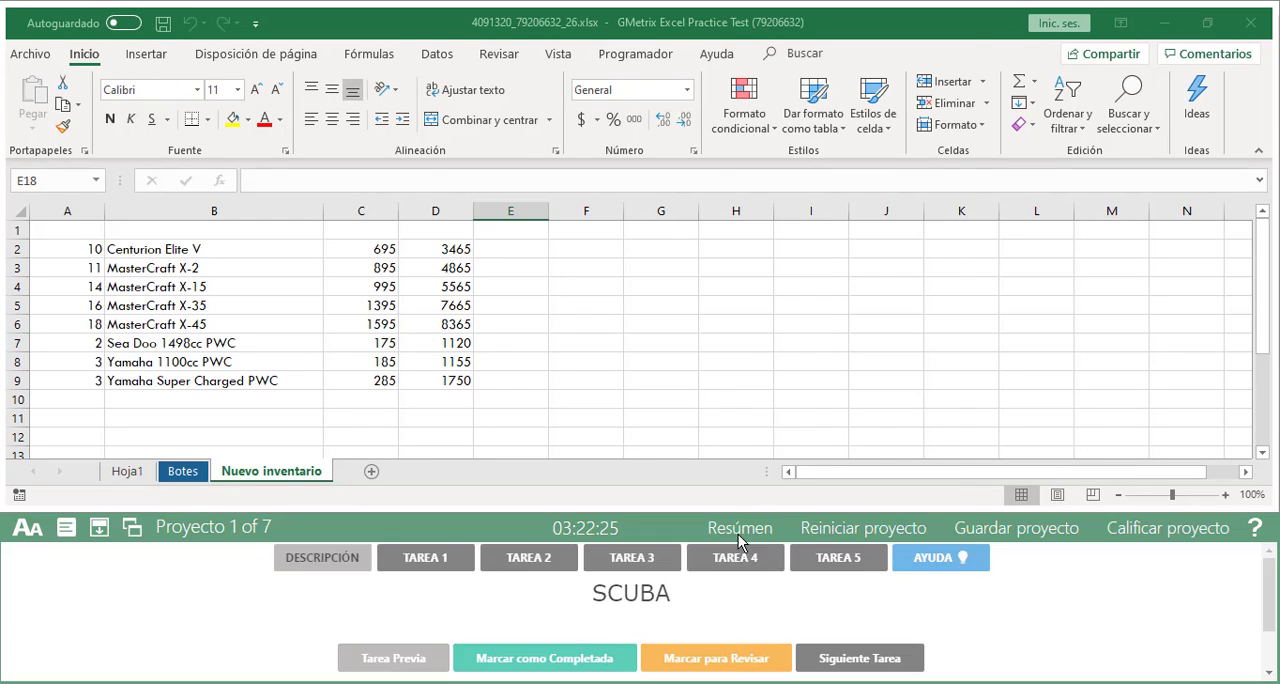
Expand and collapse the SCUBA and Suministros de pesca projects in the exam summary to examine their task lists
{"action": "left_click", "coordinate": [292, 306]}
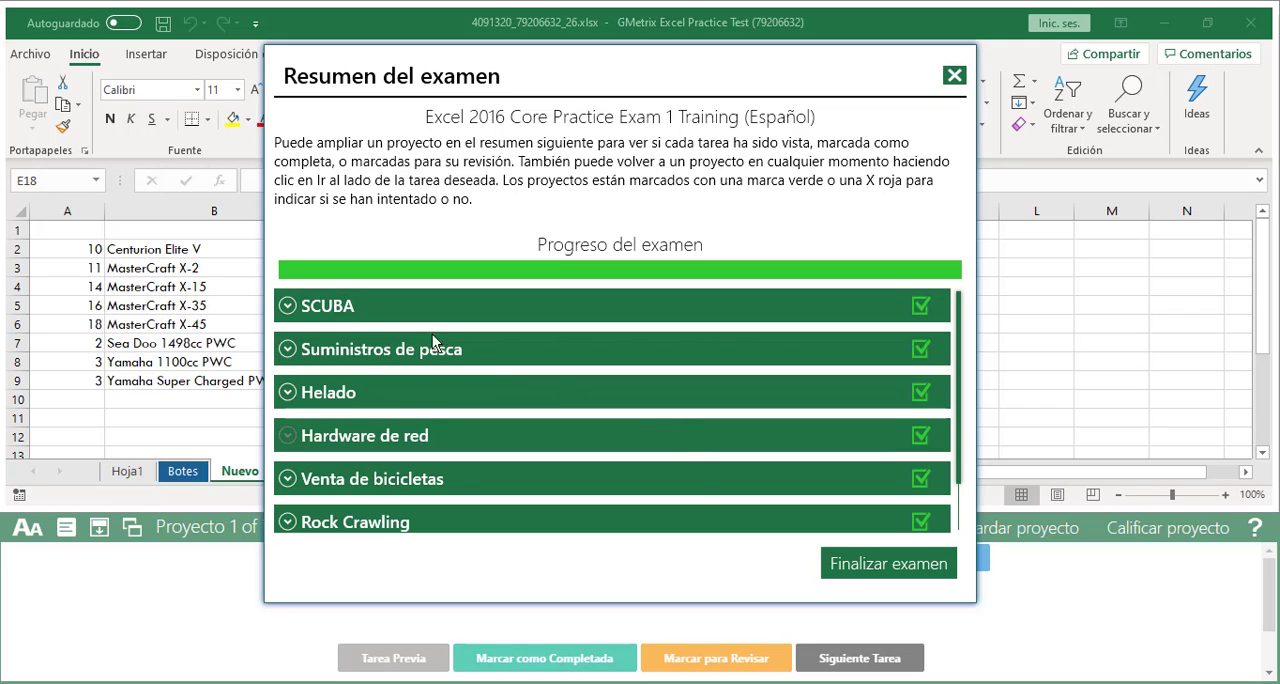
{"action": "left_click", "coordinate": [294, 314]}
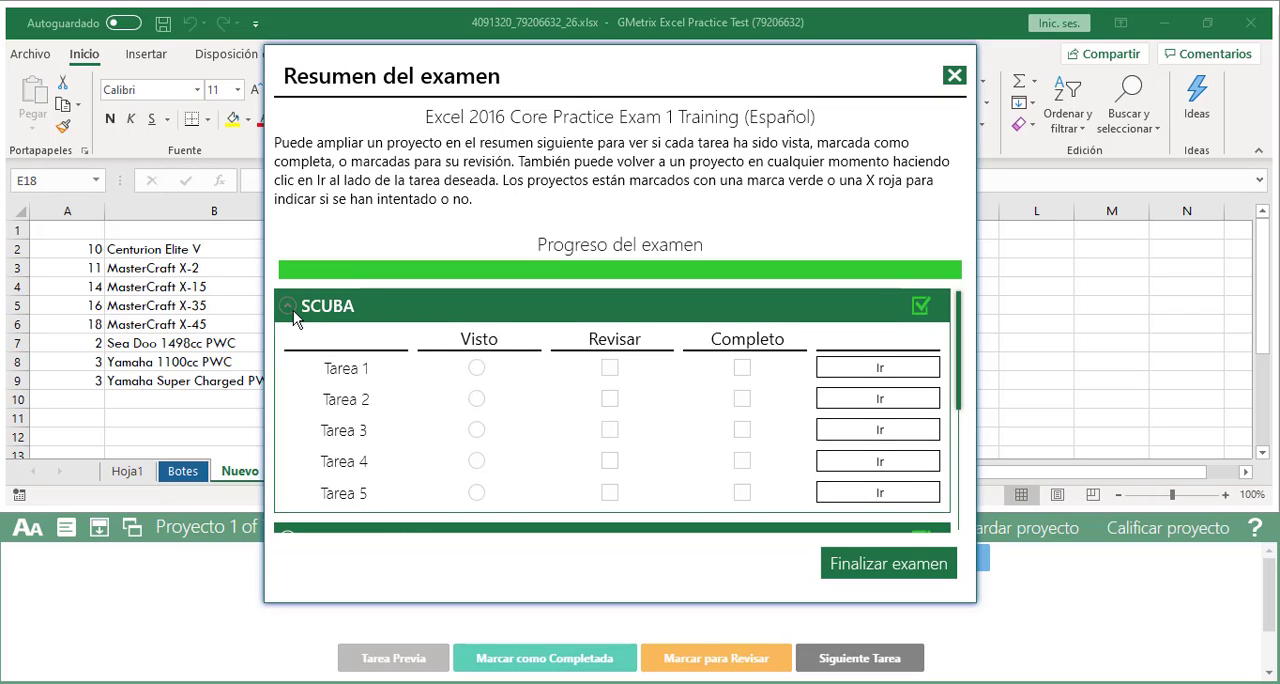
{"action": "left_click", "coordinate": [291, 310]}
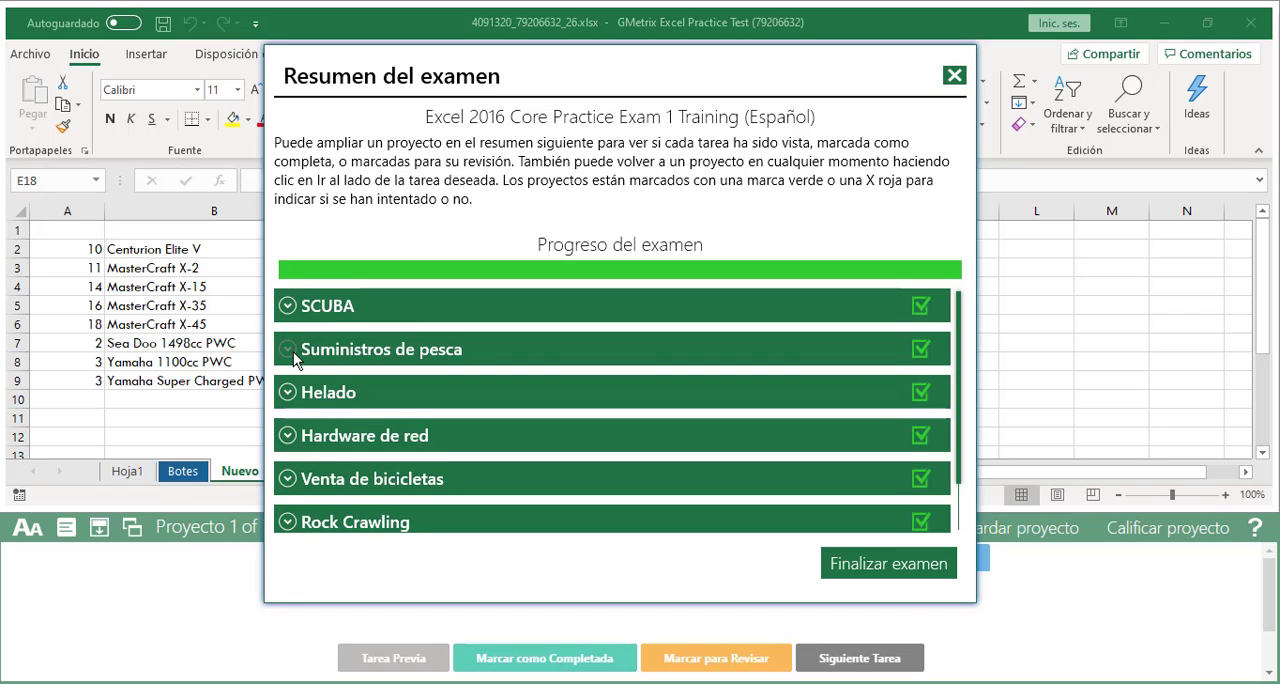
{"action": "left_click", "coordinate": [291, 350]}
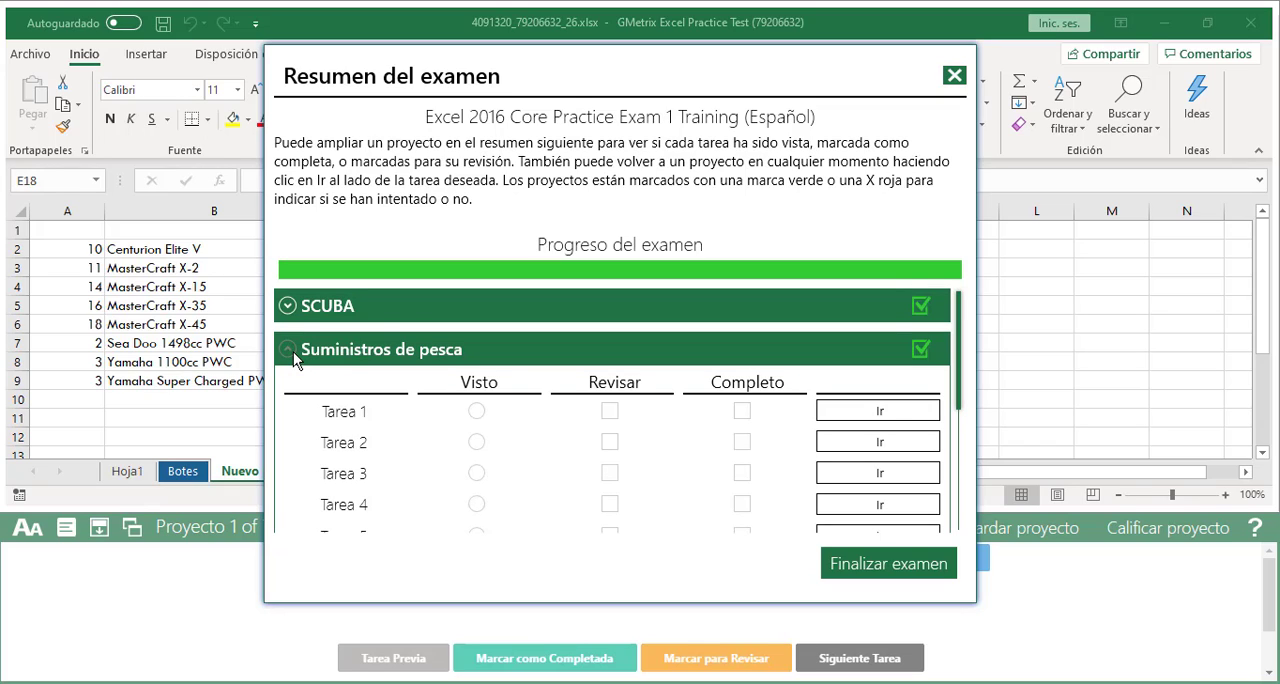
{"action": "left_click", "coordinate": [291, 350]}
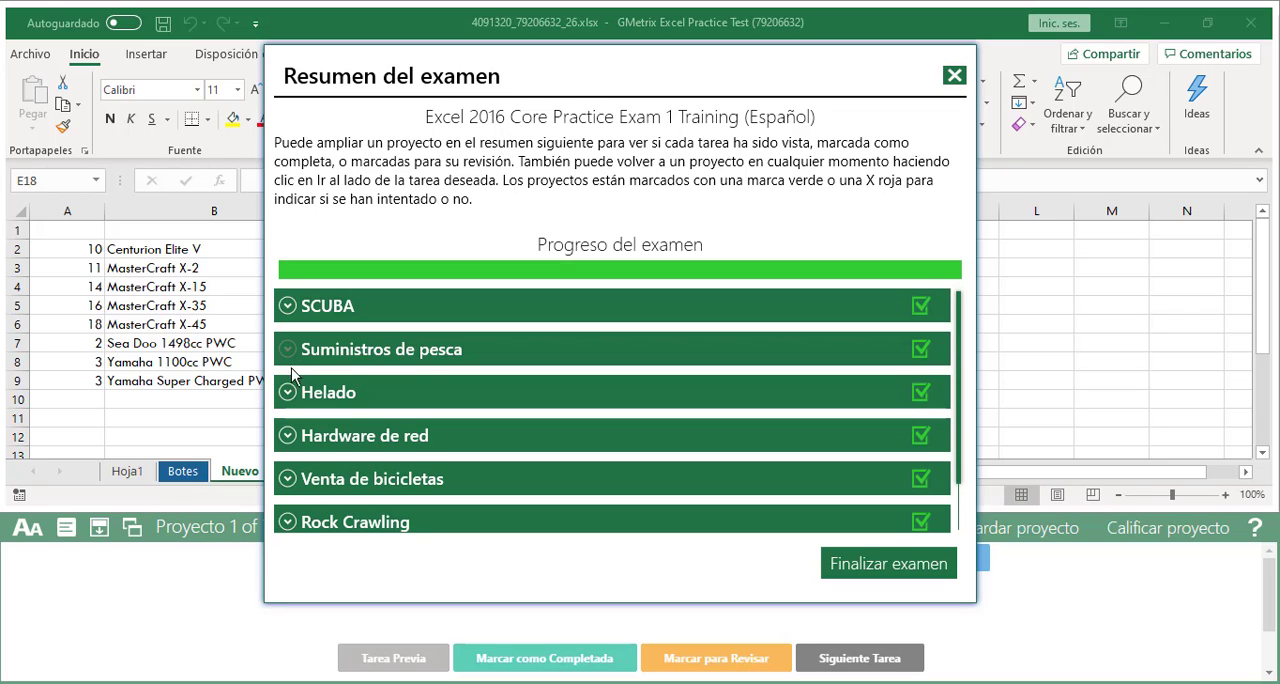
Go to the Helado project from its Tarea 3 entry, accept regrading, and display the instructions for Tarea 3
{"action": "left_click", "coordinate": [289, 393]}
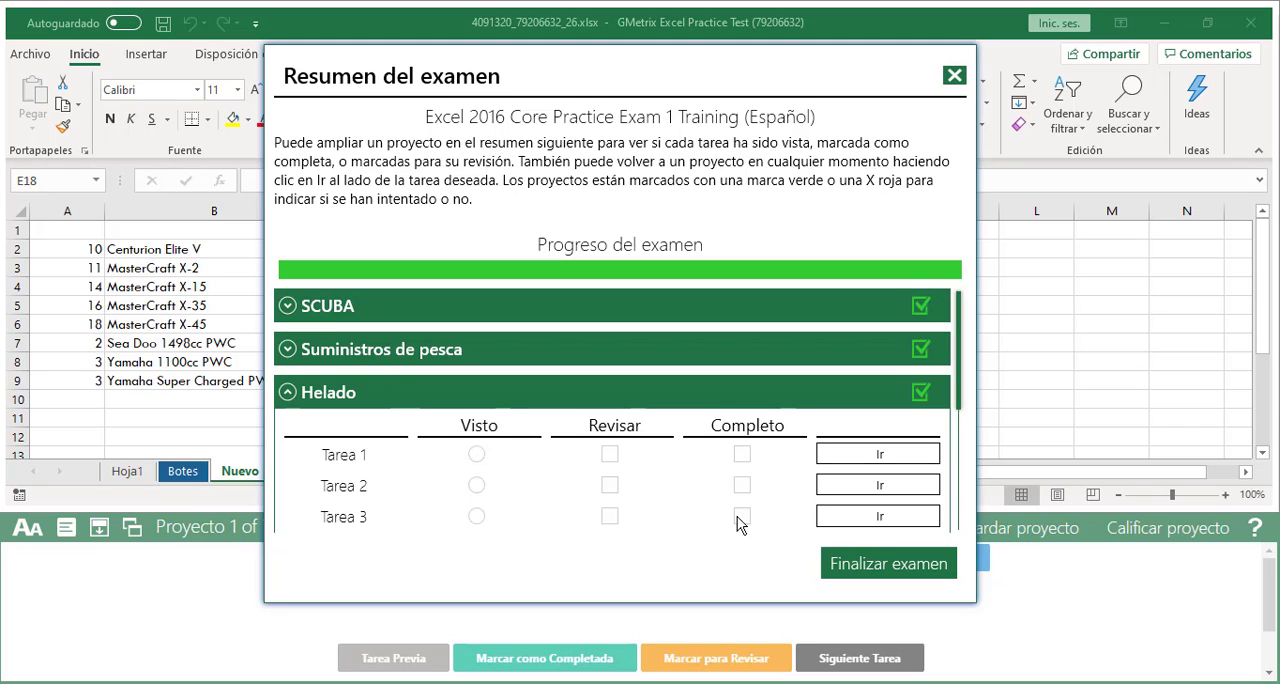
{"action": "left_click", "coordinate": [877, 520]}
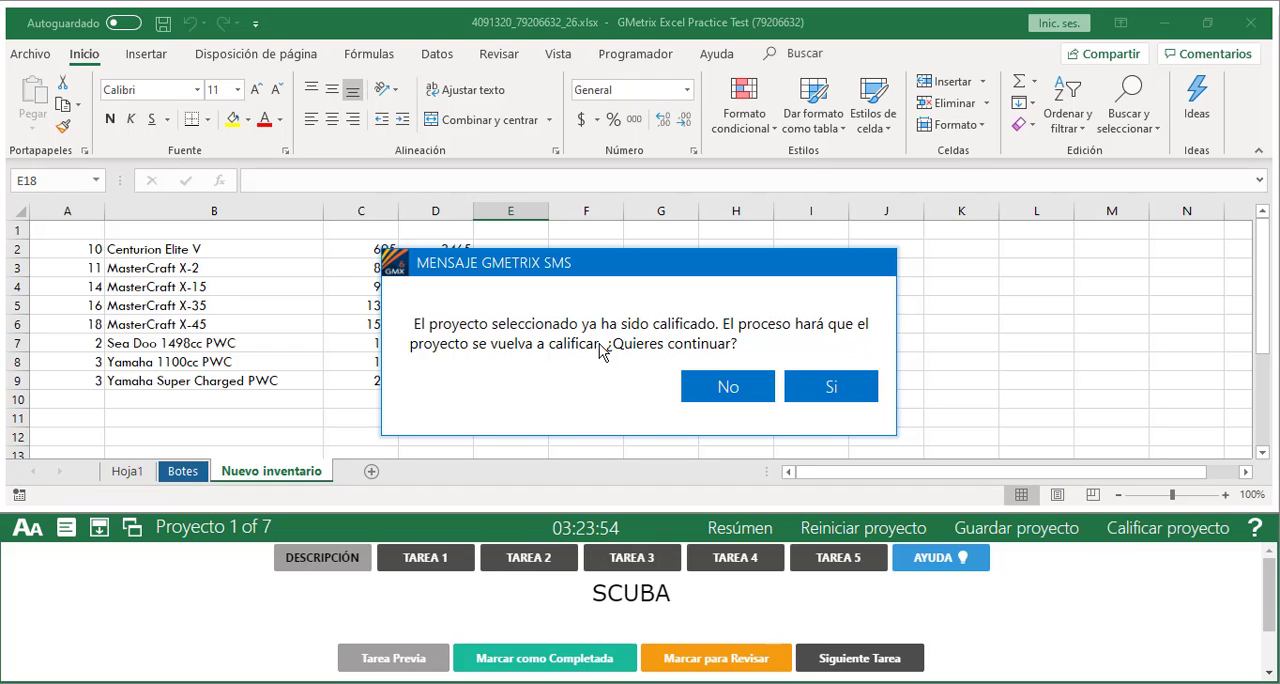
{"action": "left_click", "coordinate": [838, 392]}
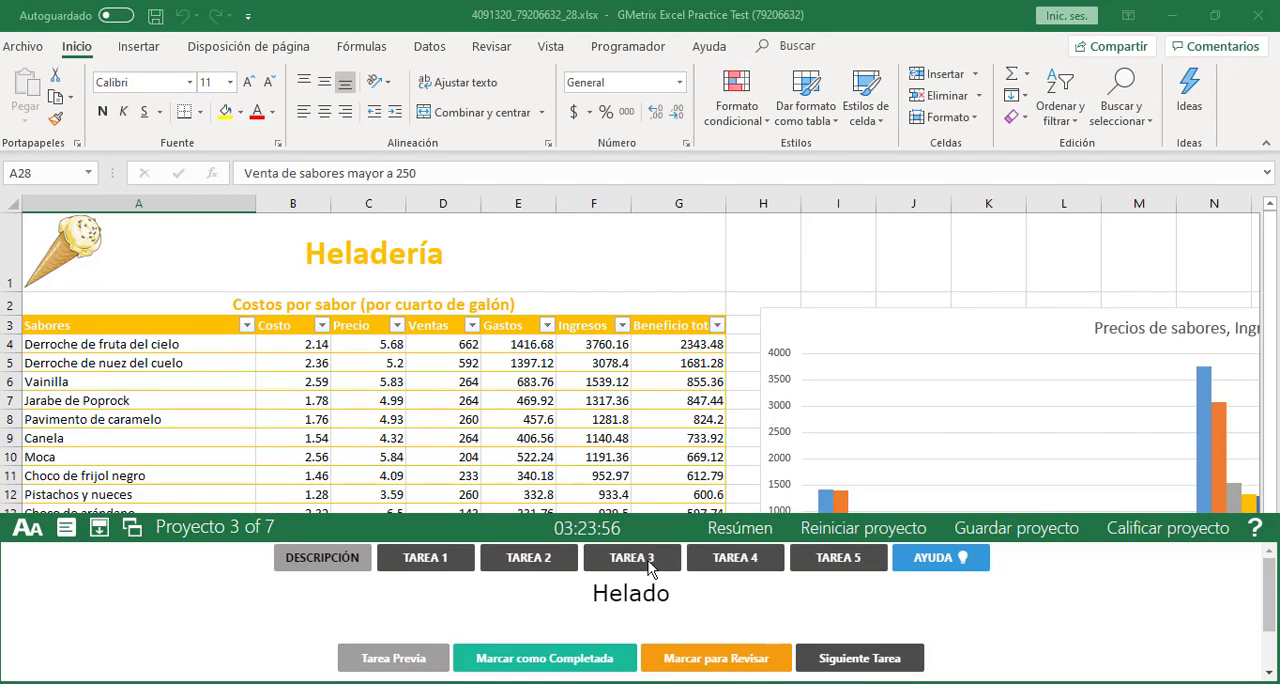
{"action": "left_click", "coordinate": [646, 566]}
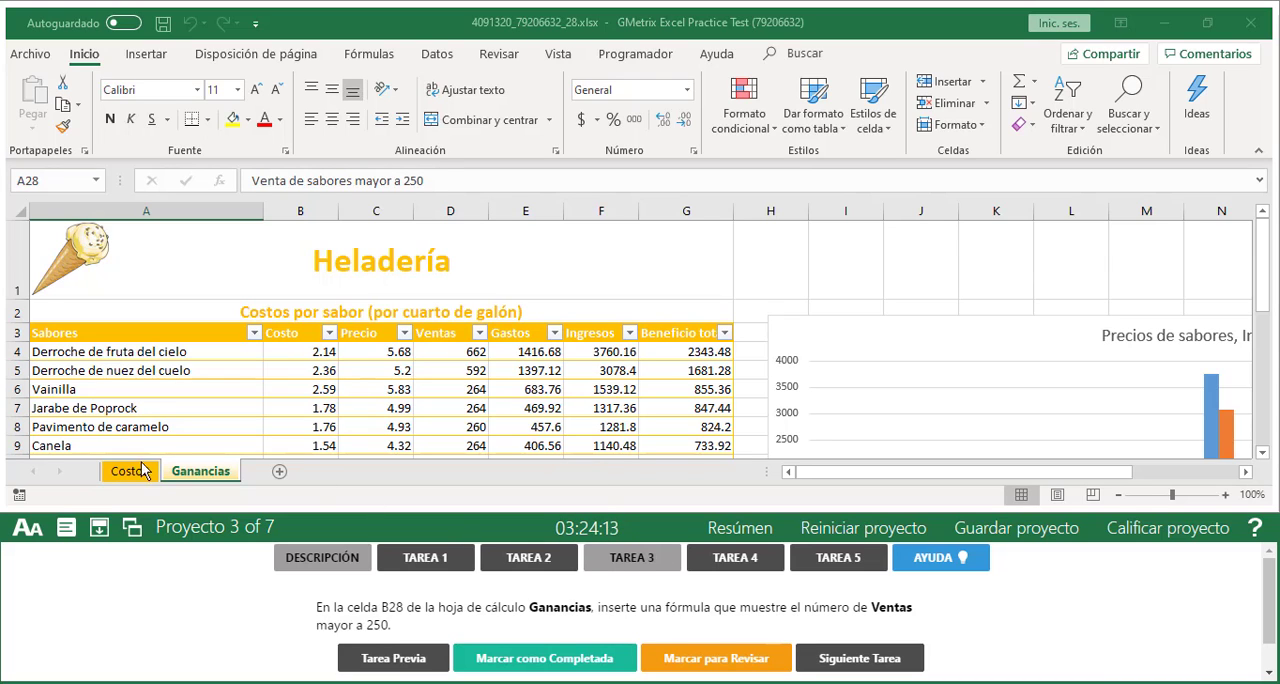
View the Costos sheet and return to the Ganancias sheet
{"action": "left_click", "coordinate": [203, 472]}
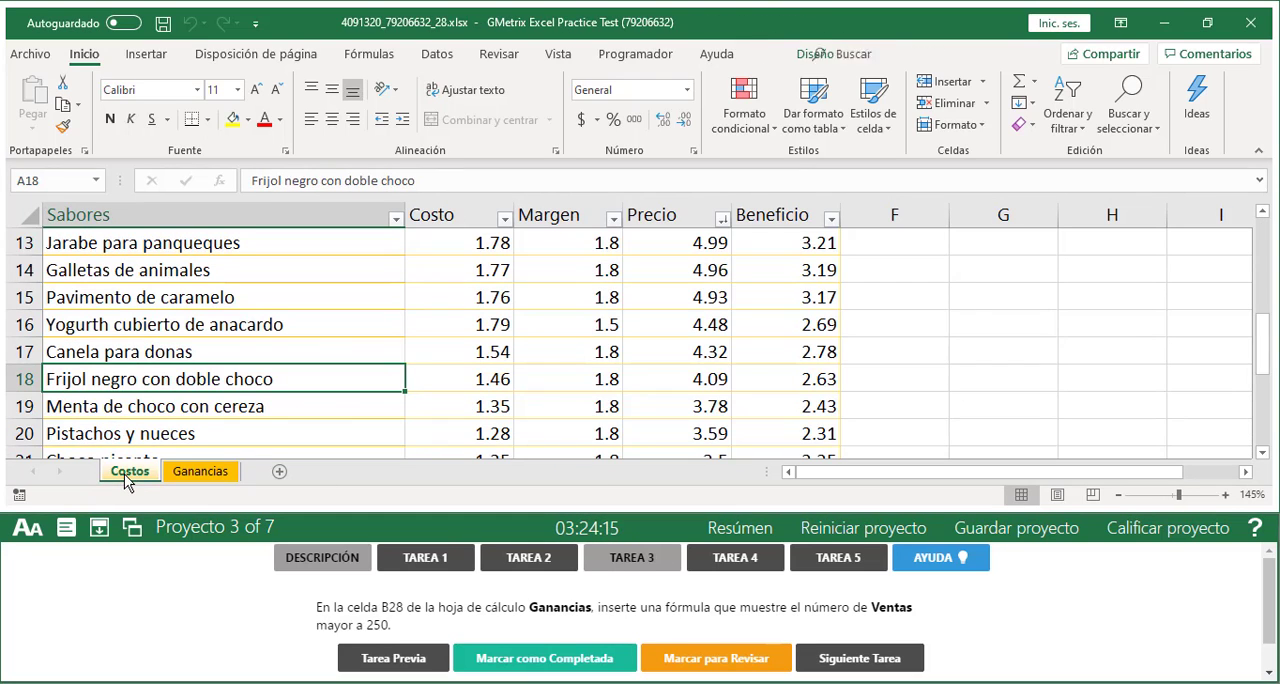
{"action": "left_click", "coordinate": [203, 472]}
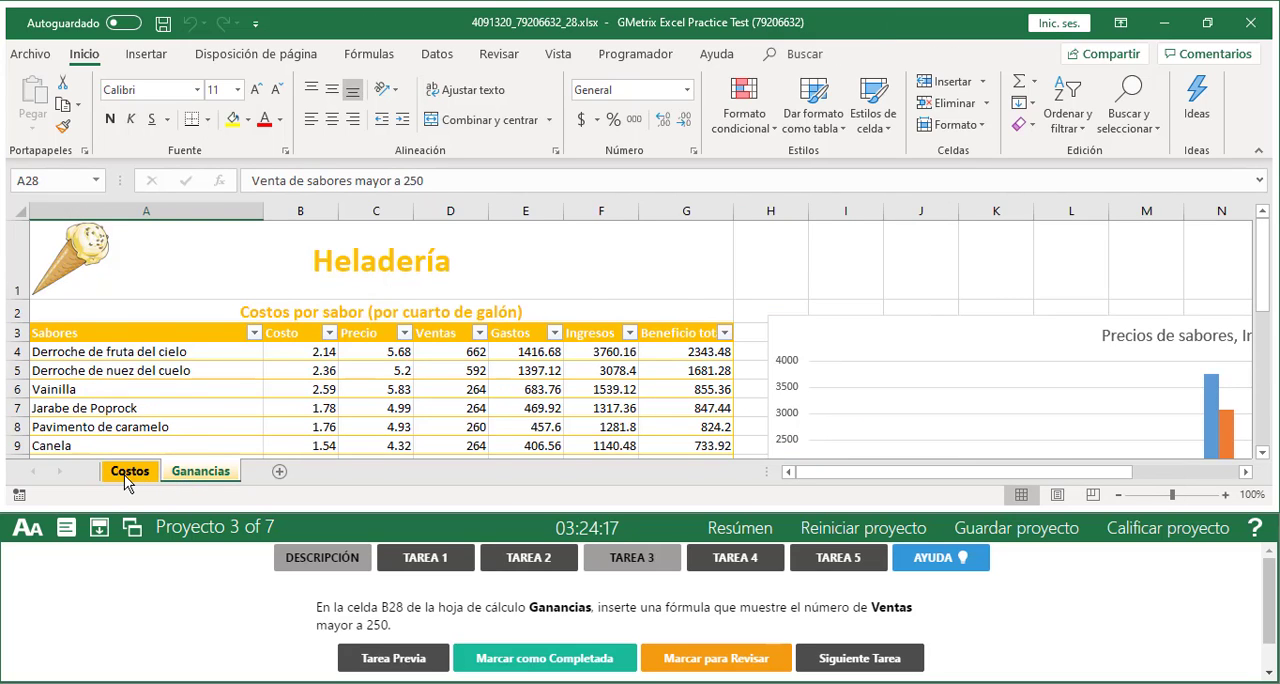
{"action": "left_click", "coordinate": [126, 478]}
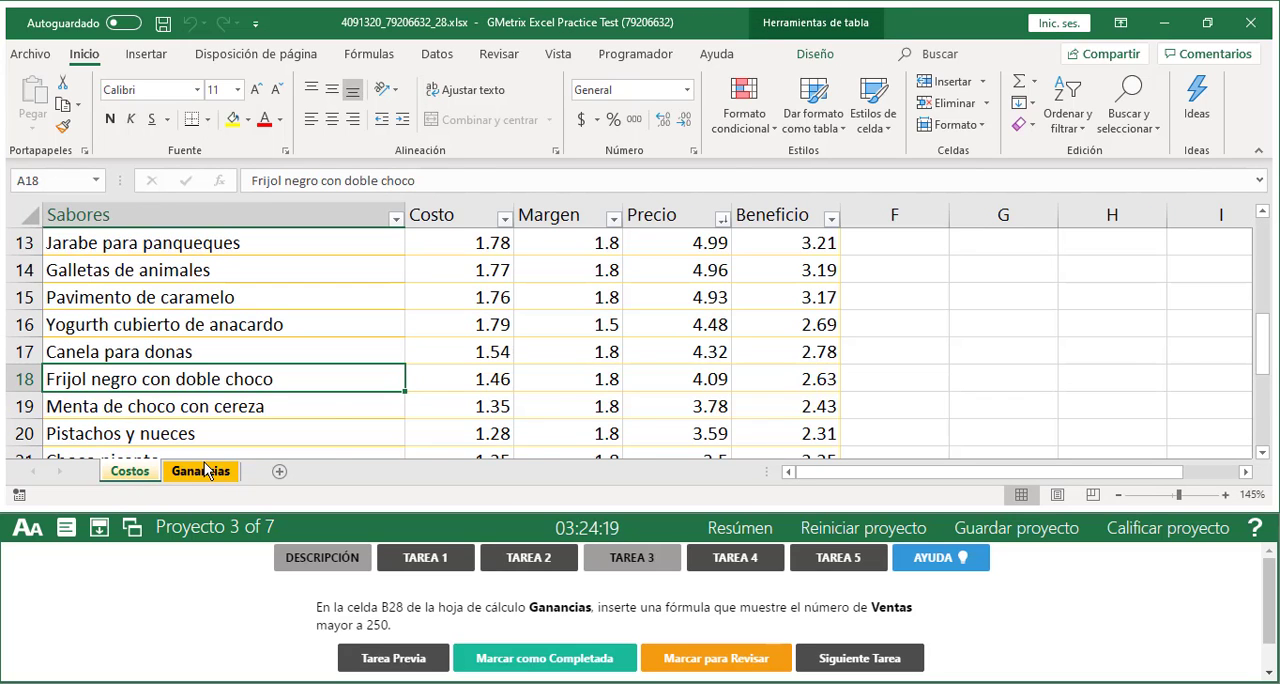
{"action": "left_click", "coordinate": [204, 470]}
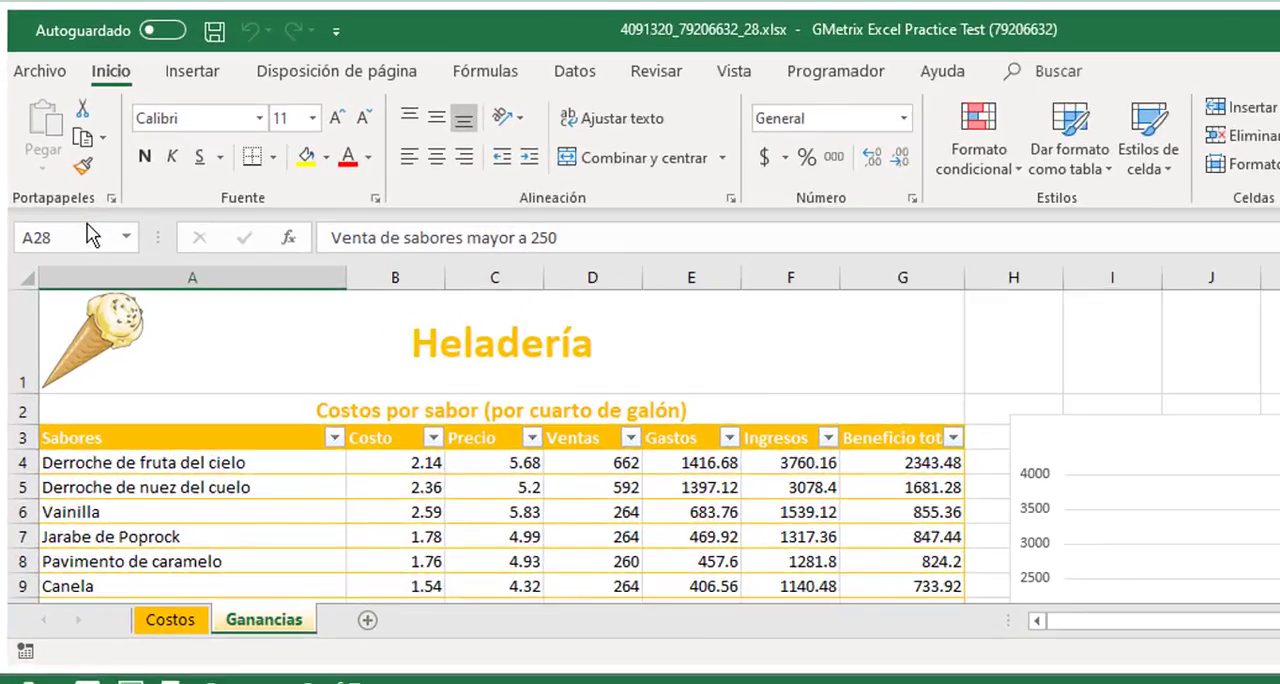
Jump to cell B28 on the Ganancias sheet by its cell reference
{"action": "left_click", "coordinate": [60, 180]}
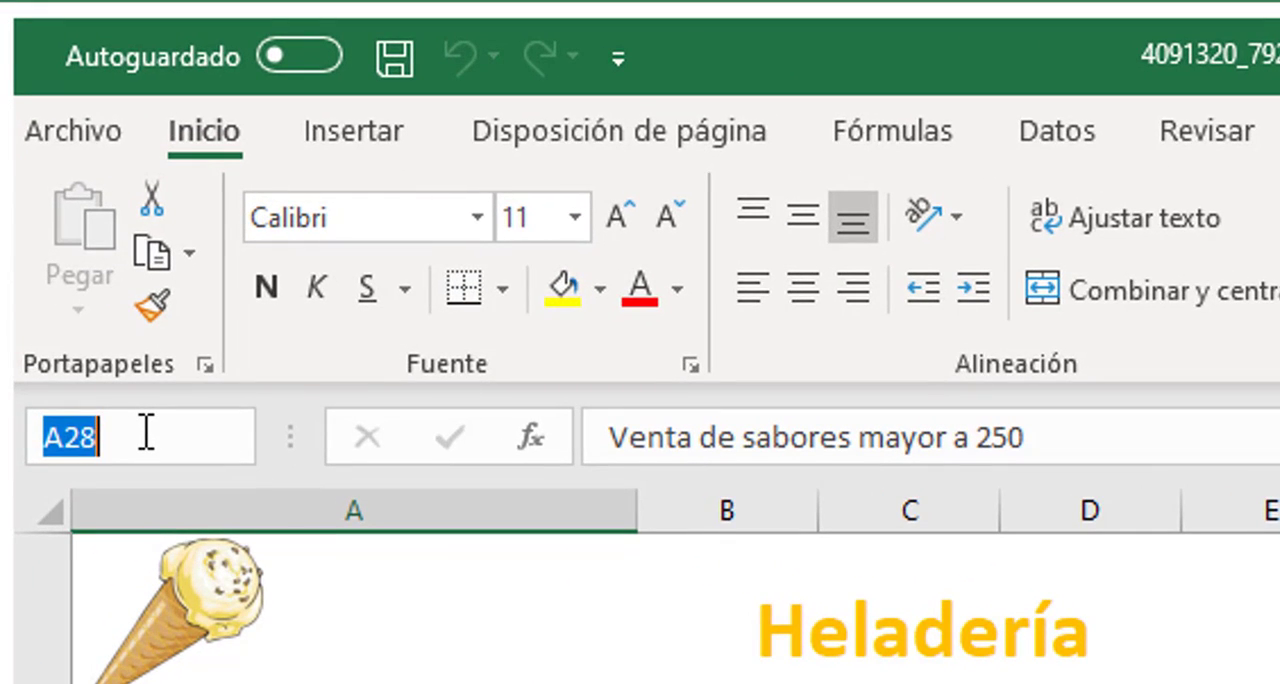
{"action": "type", "text": "B"}
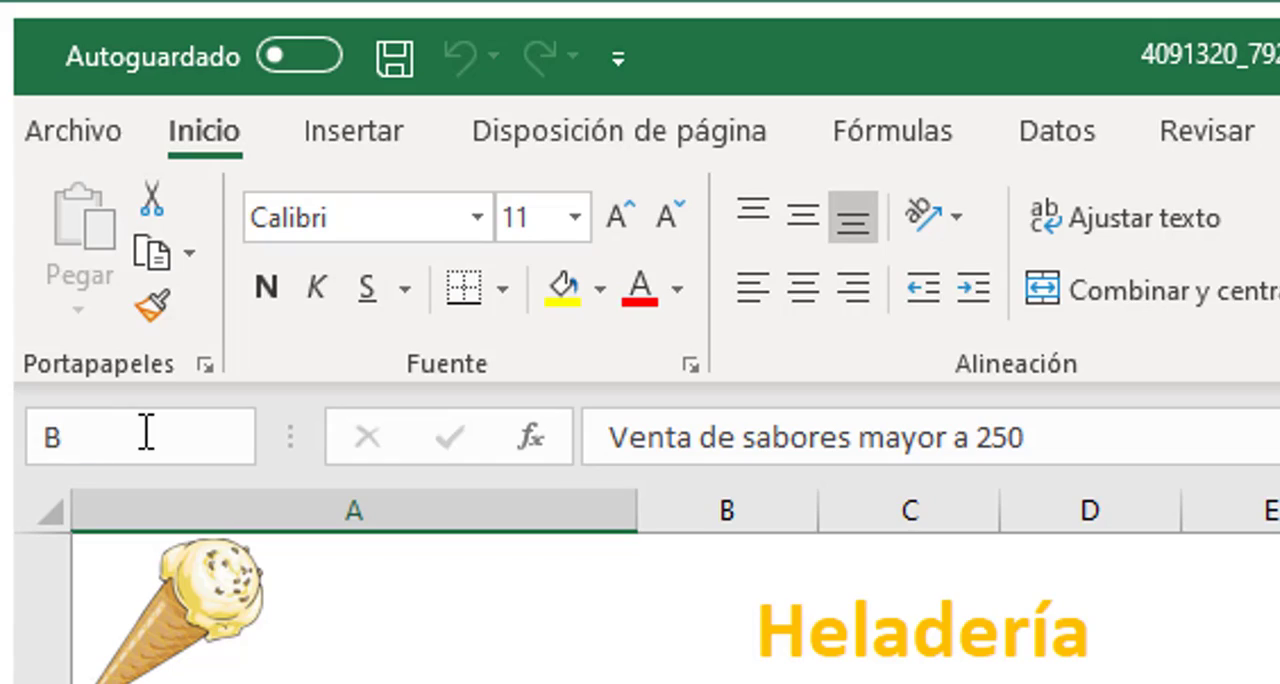
{"action": "key", "text": "BackSpace"}
{"action": "key", "text": "Return"}
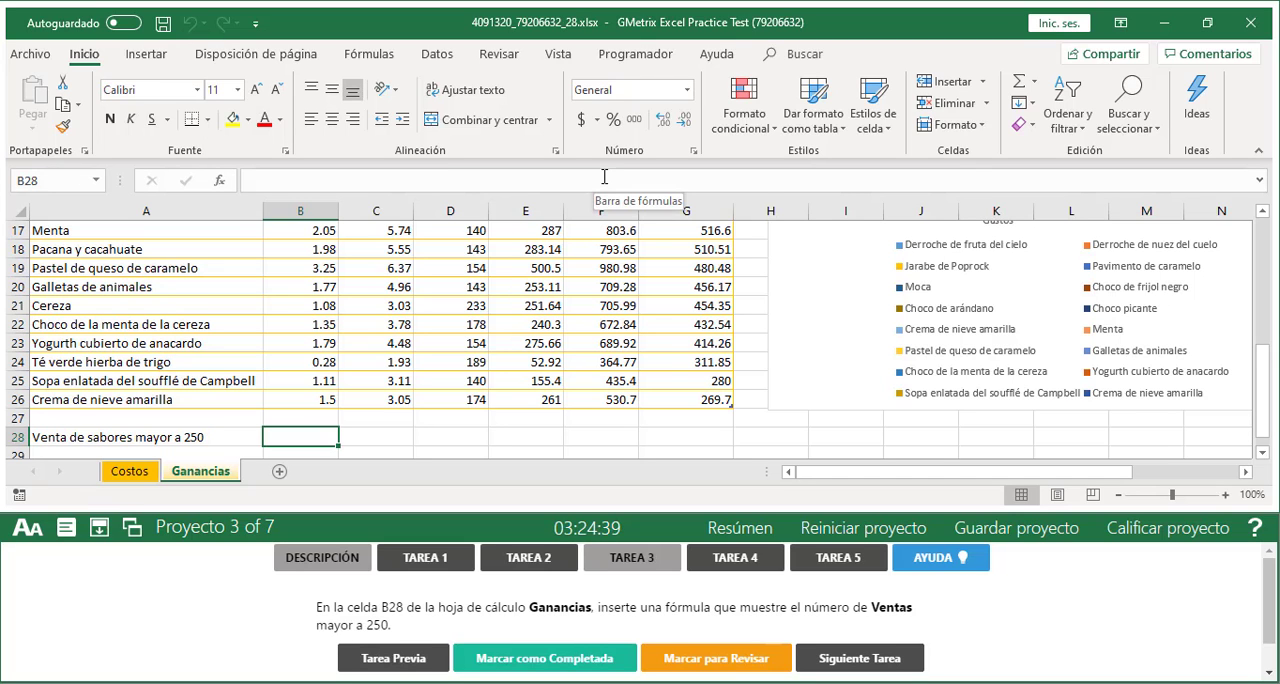
Examine the sales table on the Ganancias sheet and highlight the Ventas values from D4 down to D22
{"action": "scroll", "coordinate": [593, 254], "scroll_direction": "up", "scroll_amount": 2}
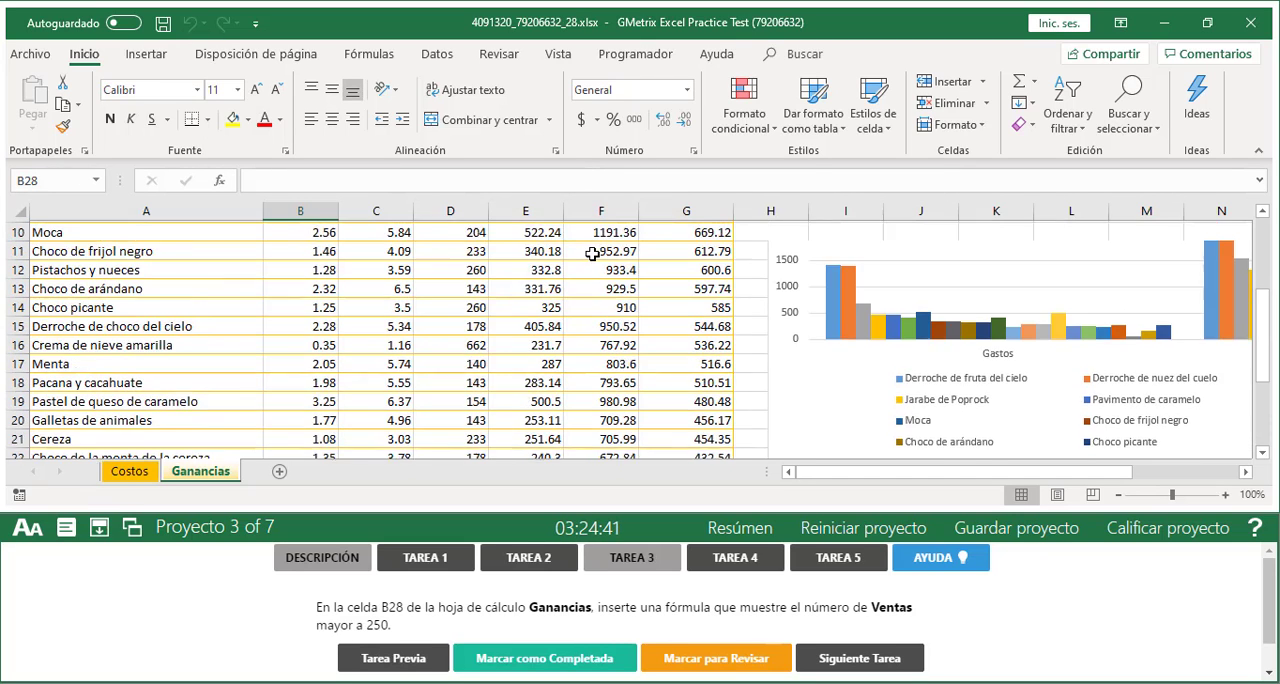
{"action": "scroll", "coordinate": [593, 254], "scroll_direction": "up", "scroll_amount": 3}
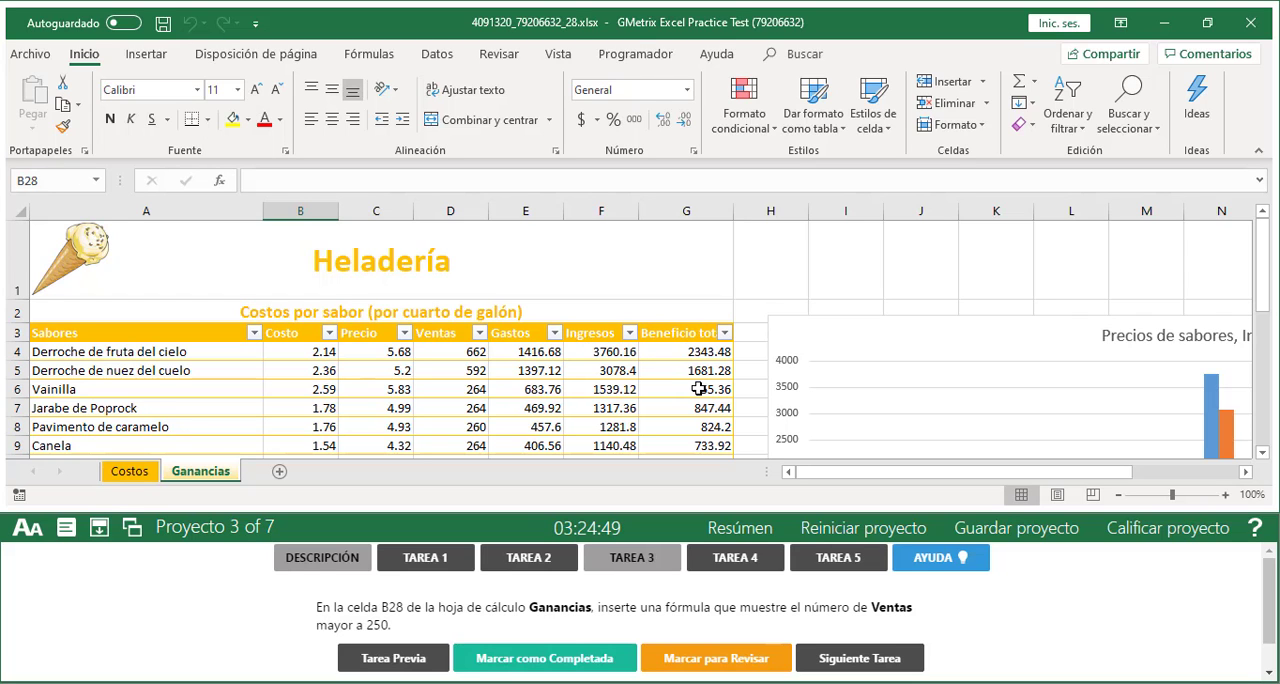
{"action": "scroll", "coordinate": [435, 371], "scroll_direction": "down", "scroll_amount": 2}
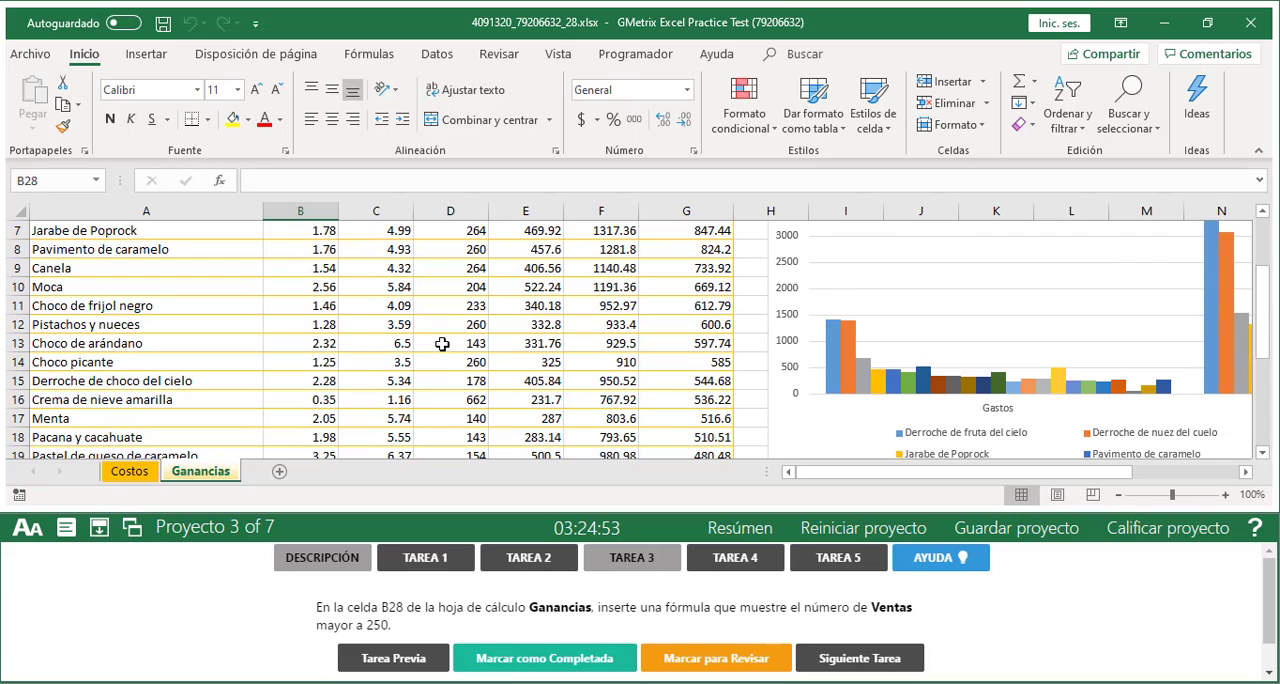
{"action": "scroll", "coordinate": [442, 343], "scroll_direction": "up", "scroll_amount": 2}
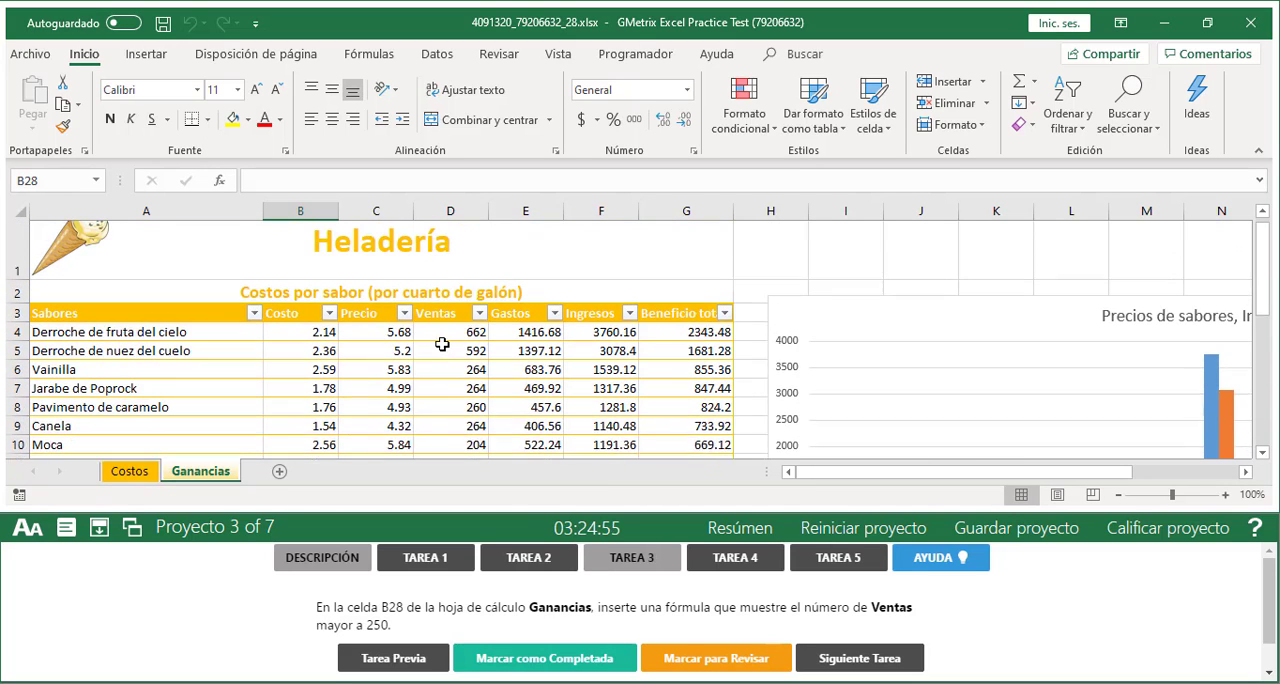
{"action": "left_click_drag", "start_coordinate": [435, 351], "coordinate": [452, 455]}
{"action": "scroll", "coordinate": [440, 440], "scroll_direction": "down", "scroll_amount": 4}
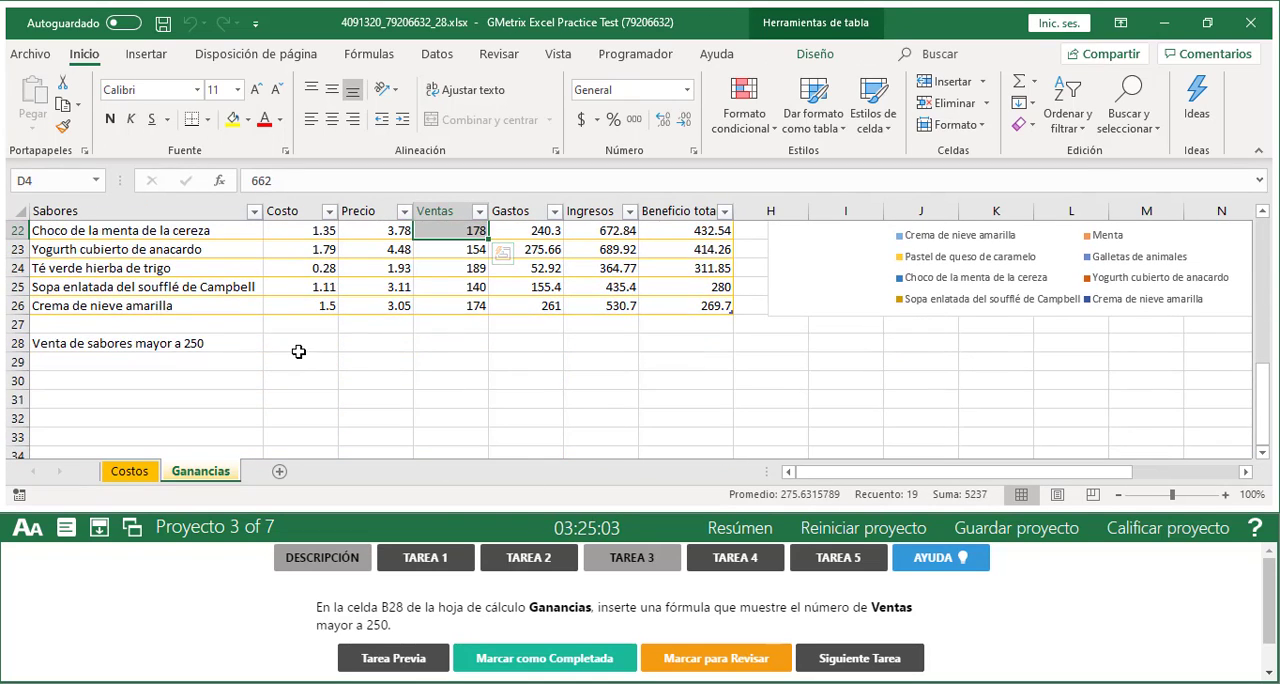
Start a CONTAR.SI formula in cell B28 and open its function arguments
{"action": "left_click", "coordinate": [302, 345]}
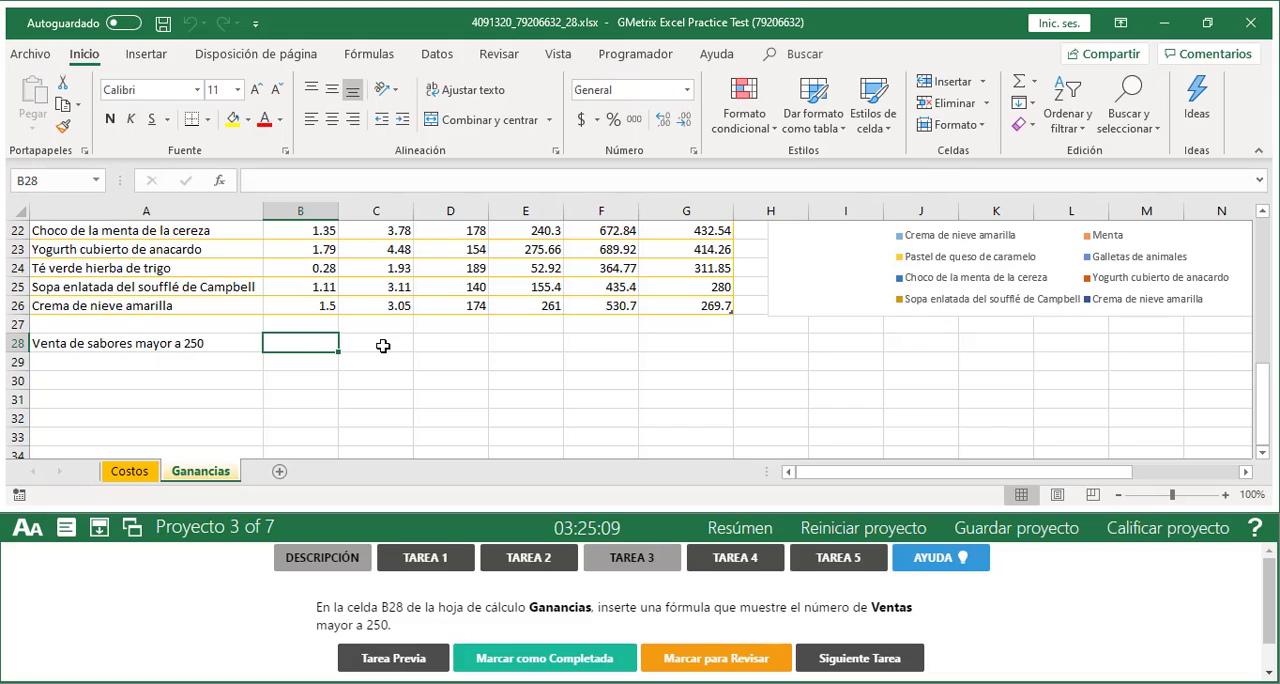
{"action": "type", "text": "="}
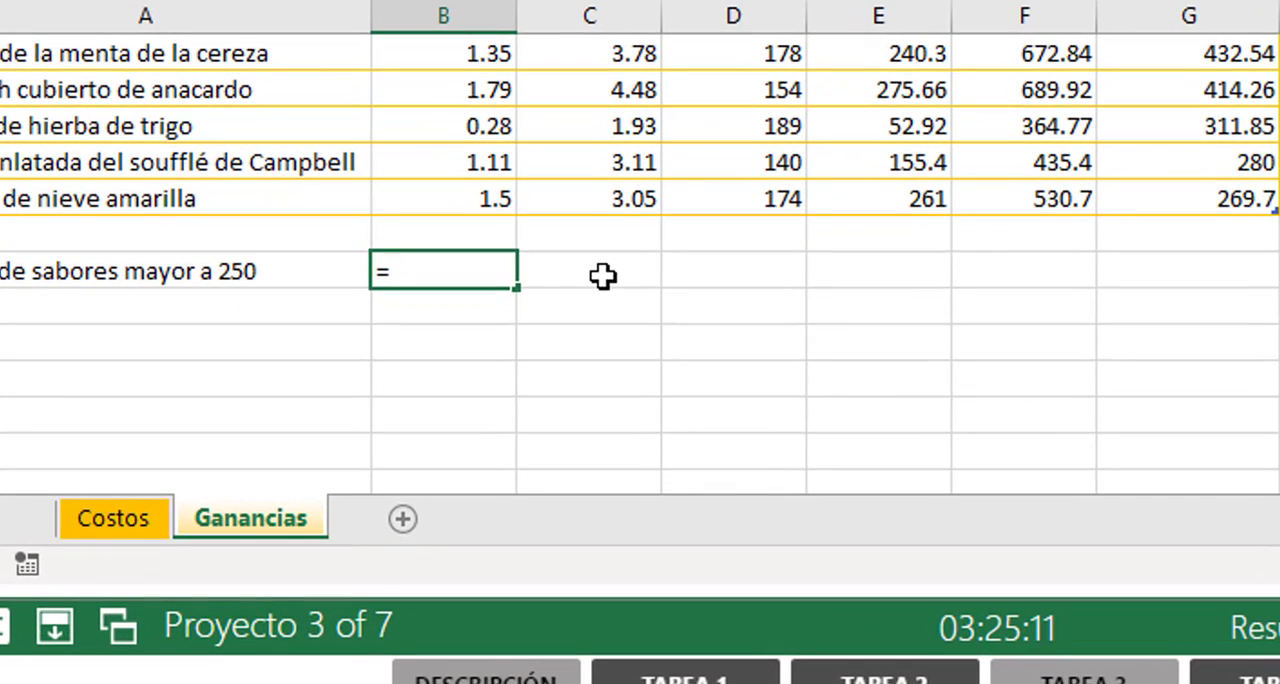
{"action": "type", "text": "CONTAA"}
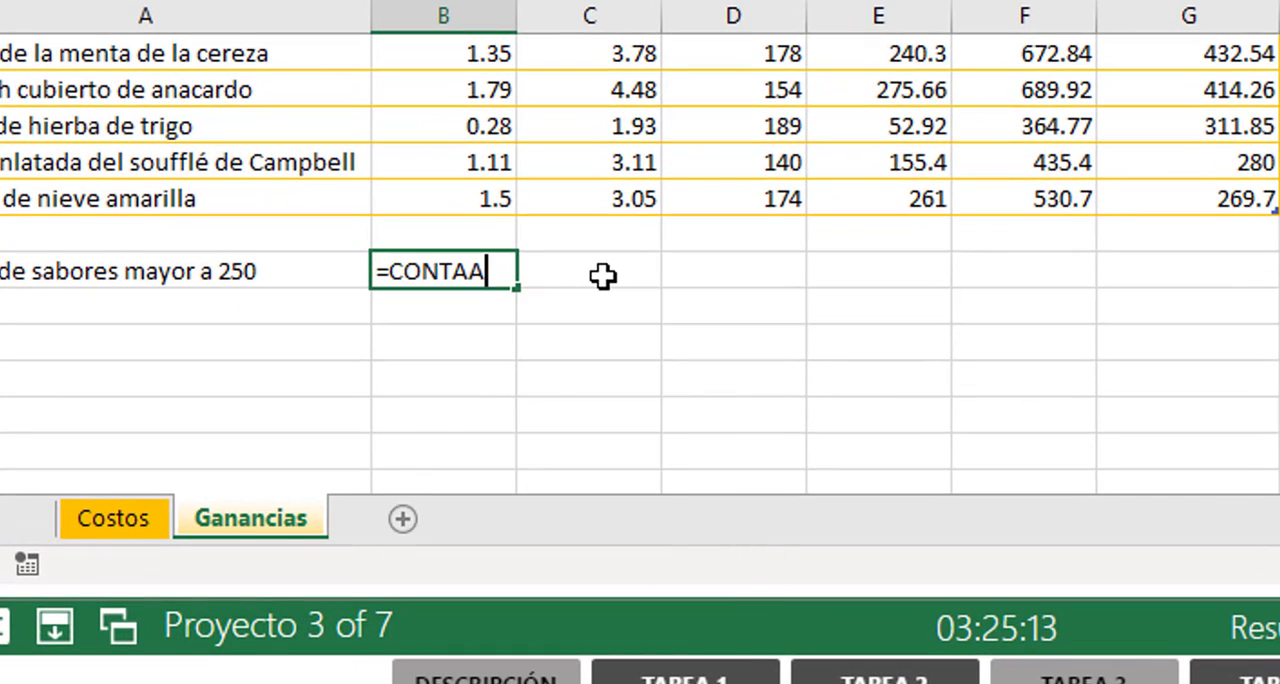
{"action": "key", "text": "BackSpace"}
{"action": "type", "text": "R.SI"}
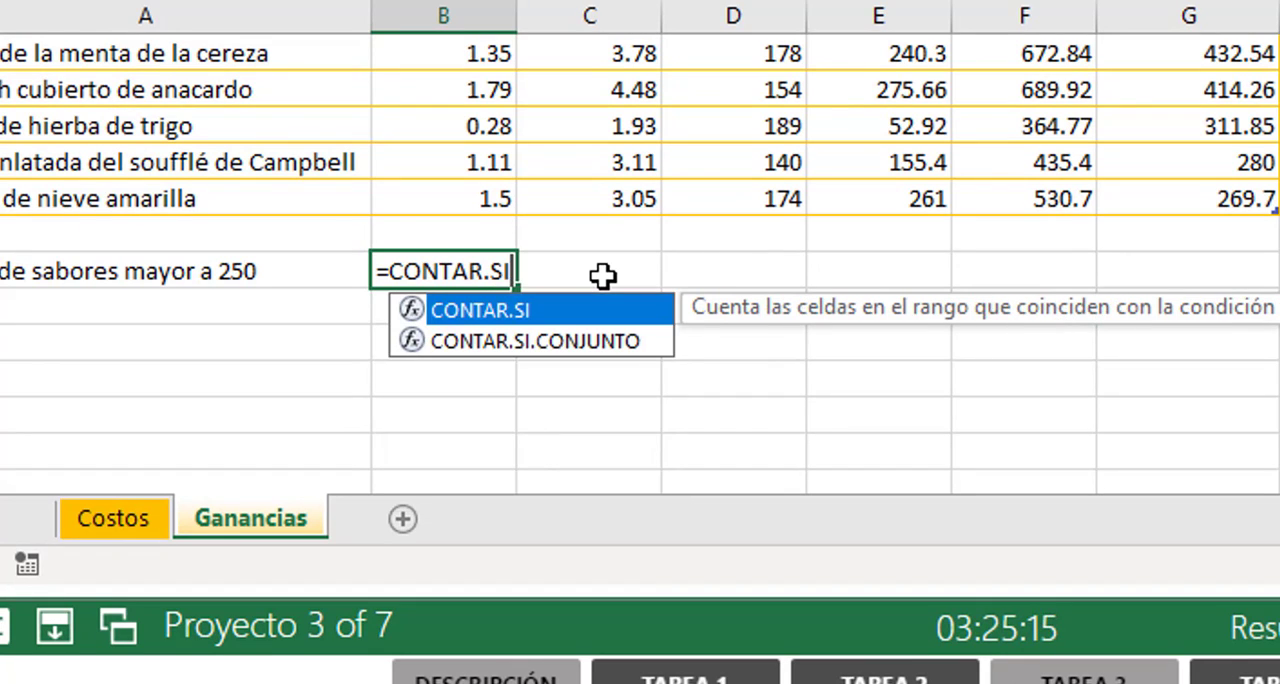
{"action": "type", "text": "("}
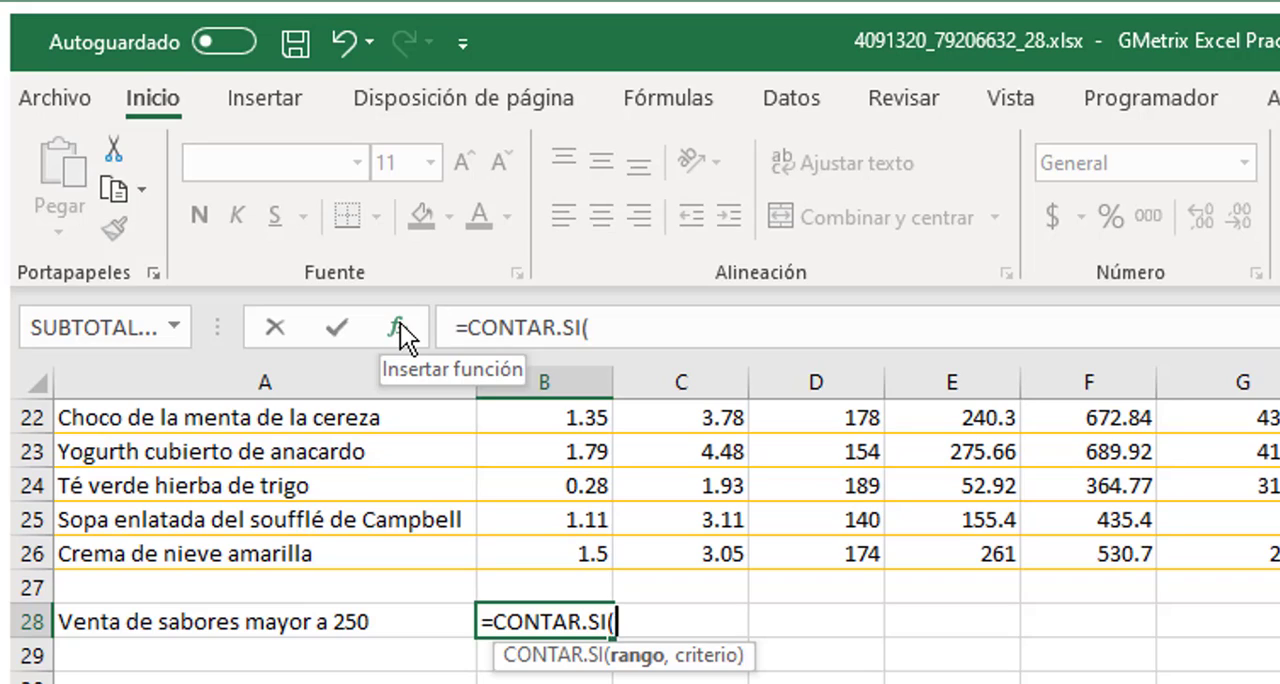
{"action": "left_click", "coordinate": [400, 323]}
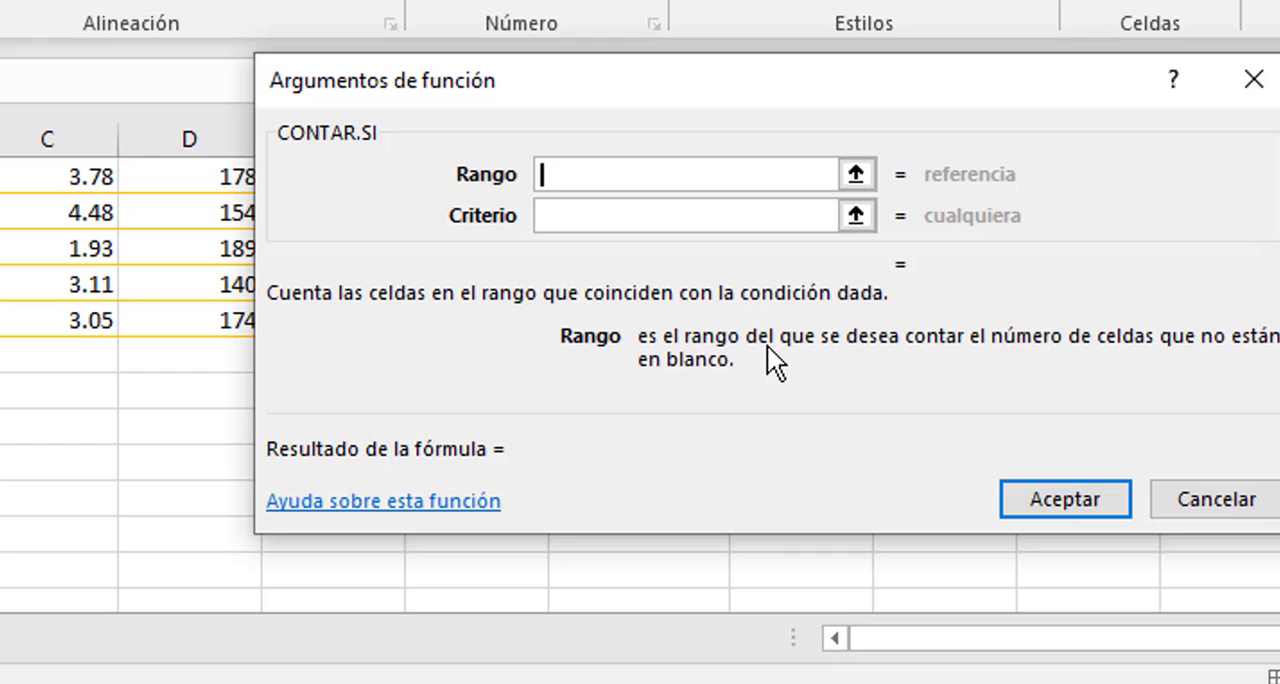
Set the CONTAR.SI Rango argument to the table's Ventas column, D4 to D26 (Tabla2[Ventas])
{"action": "left_click", "coordinate": [586, 220]}
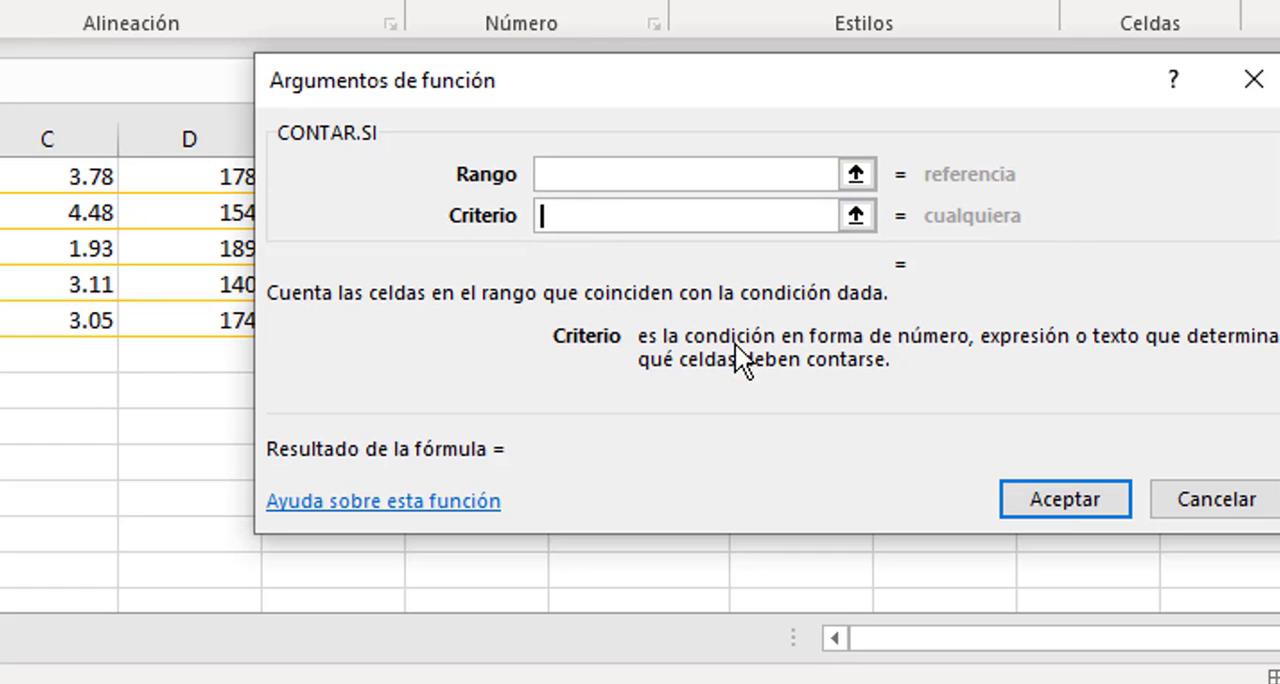
{"action": "left_click", "coordinate": [586, 175]}
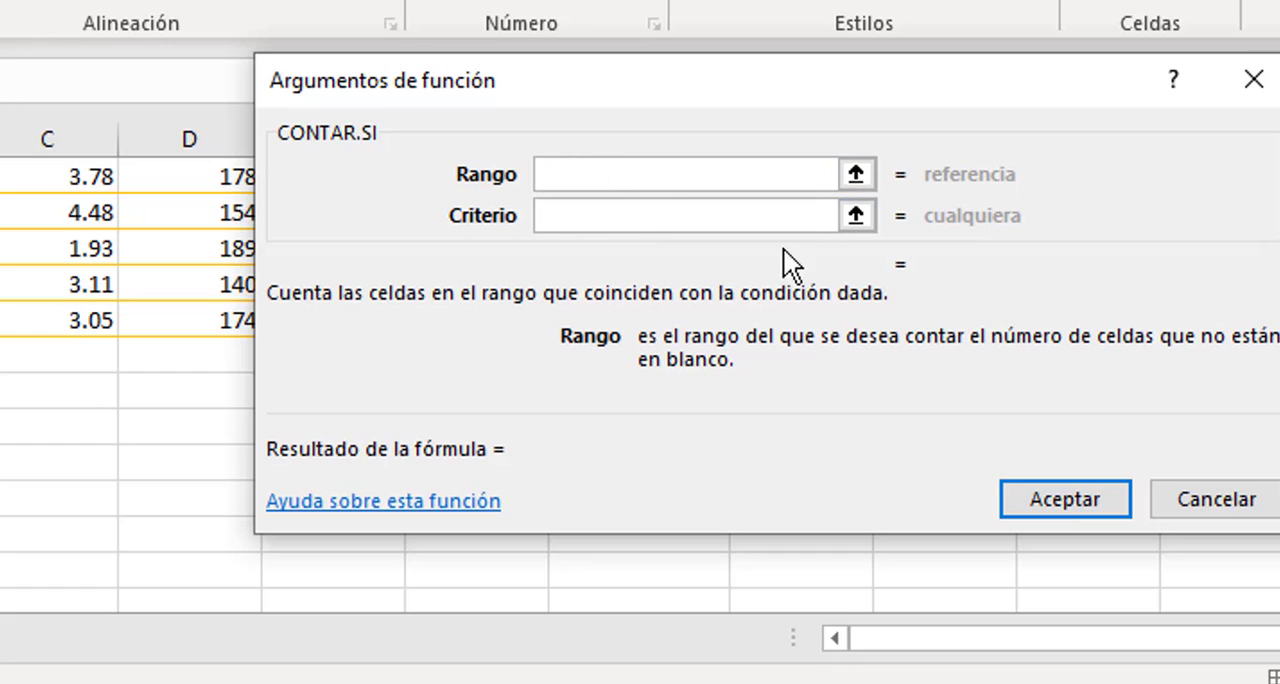
{"action": "left_click", "coordinate": [856, 175]}
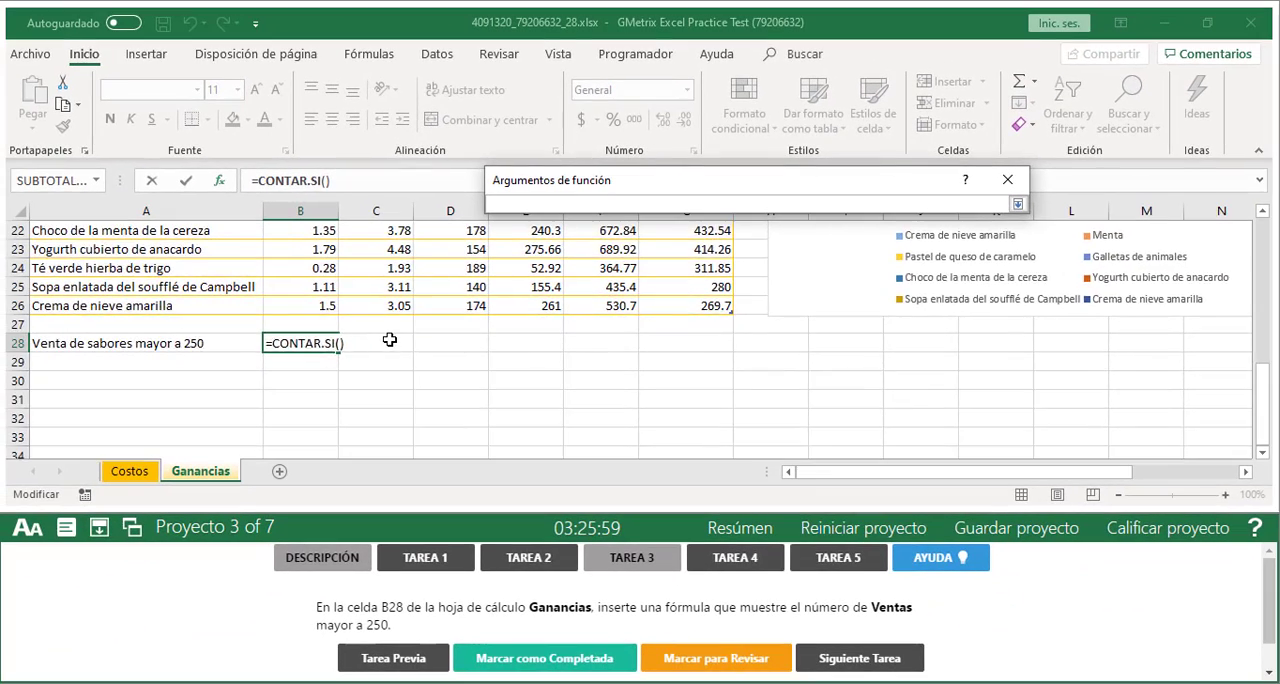
{"action": "scroll", "coordinate": [136, 384], "scroll_direction": "up", "scroll_amount": 5}
{"action": "scroll", "coordinate": [423, 340], "scroll_direction": "up", "scroll_amount": 2}
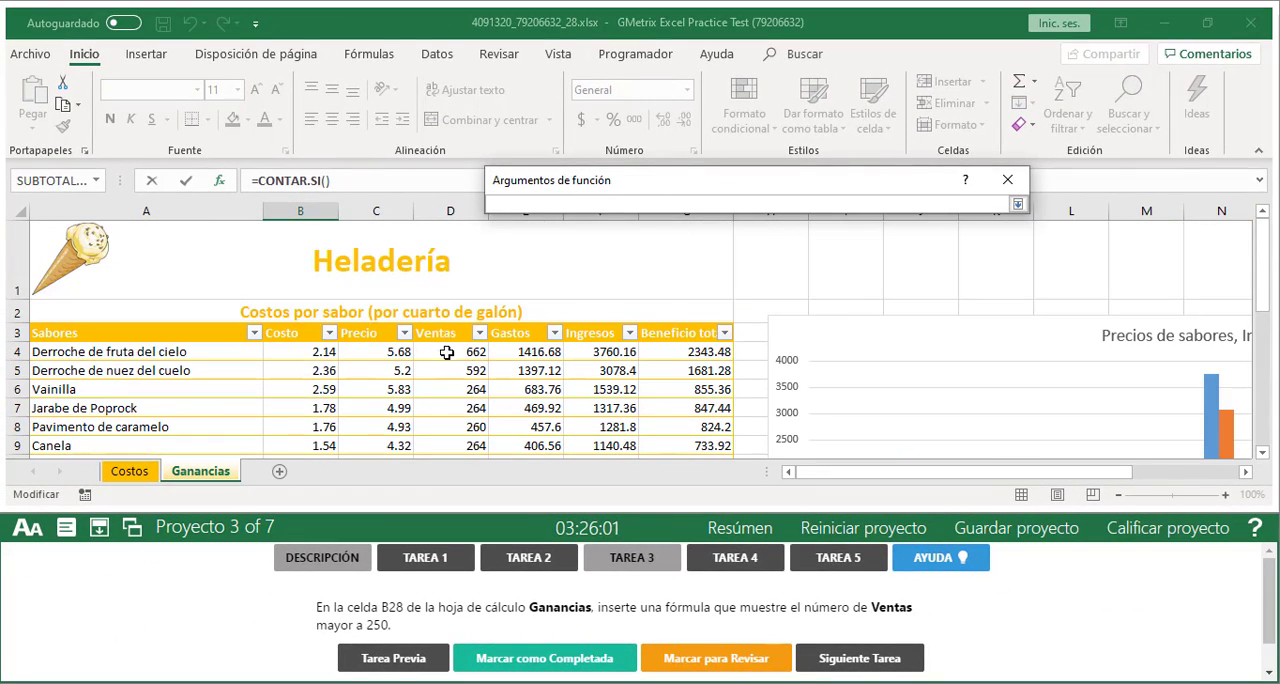
{"action": "left_click_drag", "start_coordinate": [443, 351], "coordinate": [456, 412]}
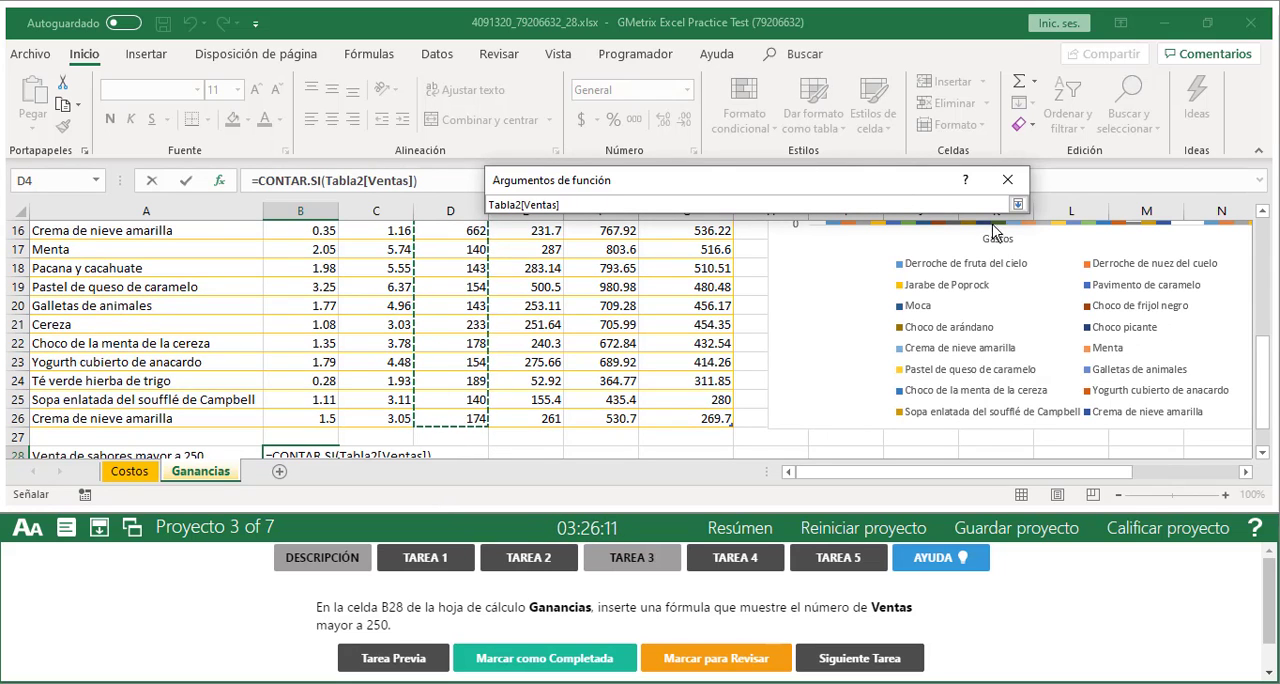
Set the CONTAR.SI Criterio to >250, insert the formula in cell B28 and review its text
{"action": "left_click", "coordinate": [1017, 205]}
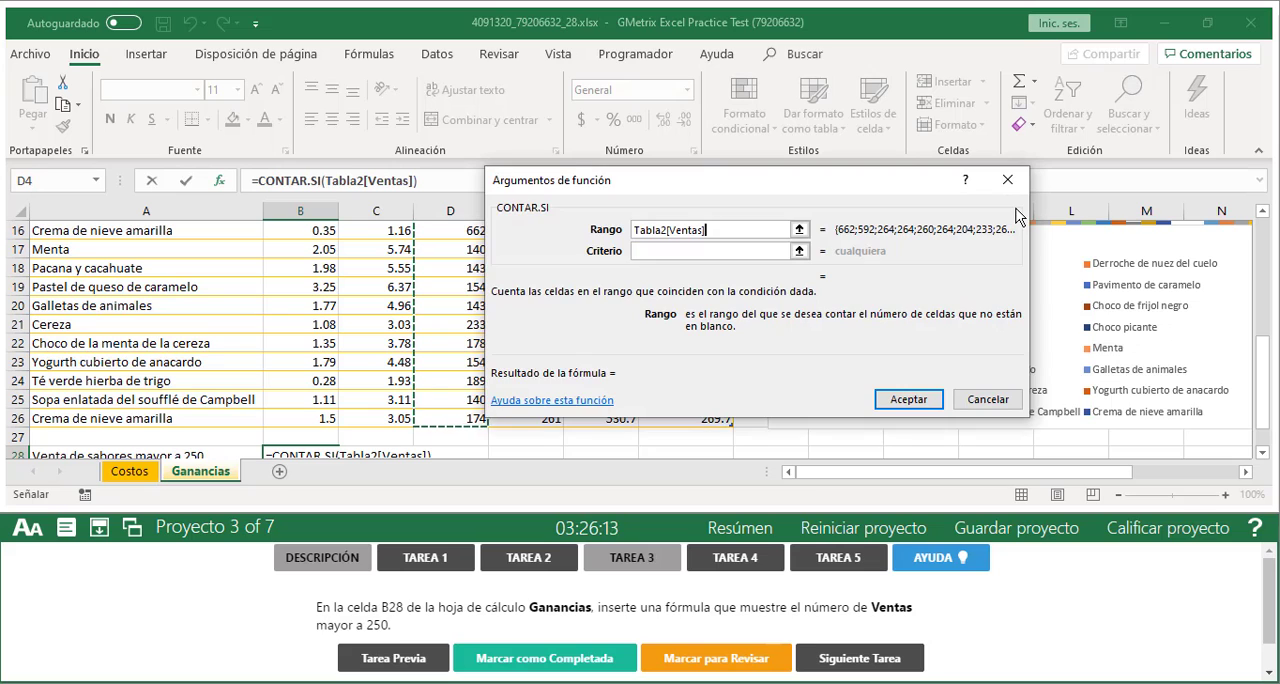
{"action": "left_click", "coordinate": [683, 251]}
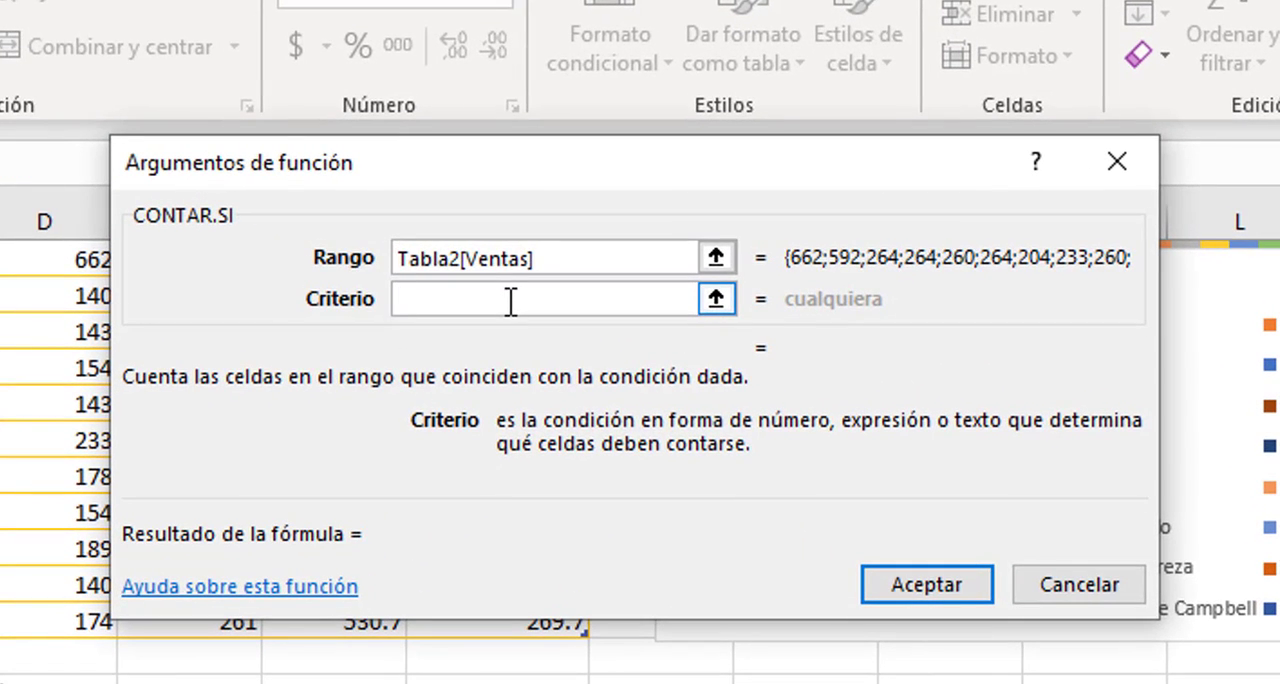
{"action": "type", "text": ">"}
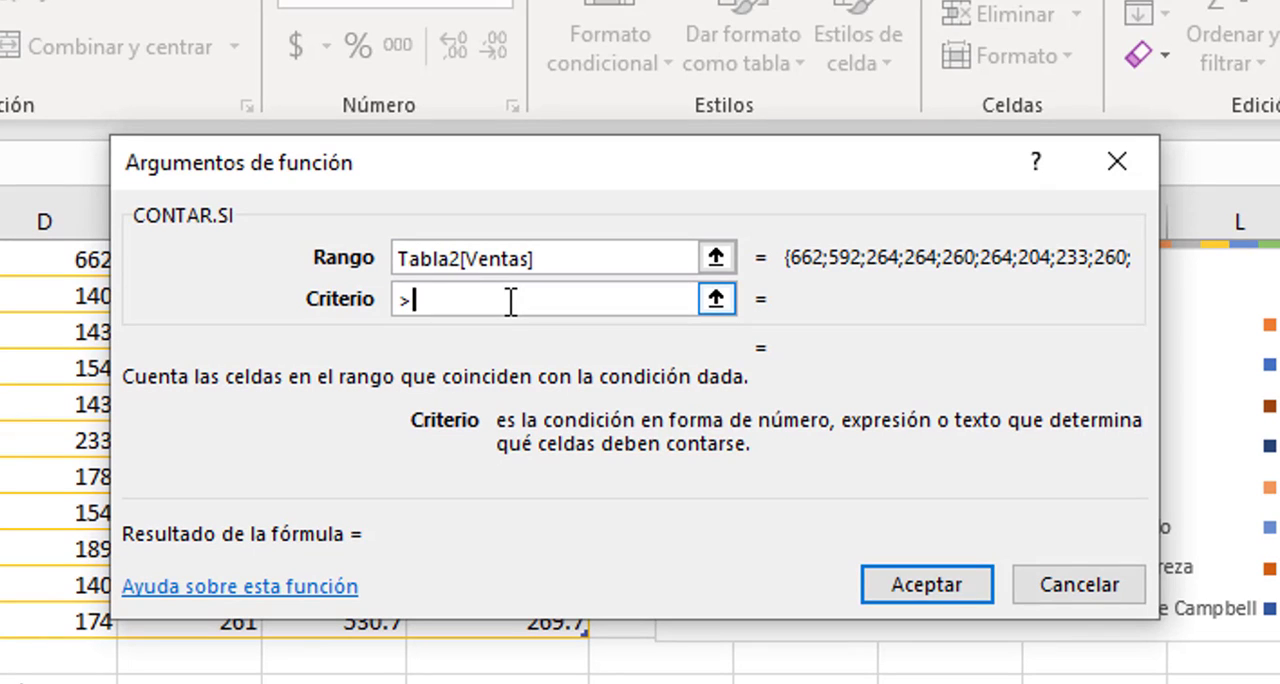
{"action": "type", "text": "250"}
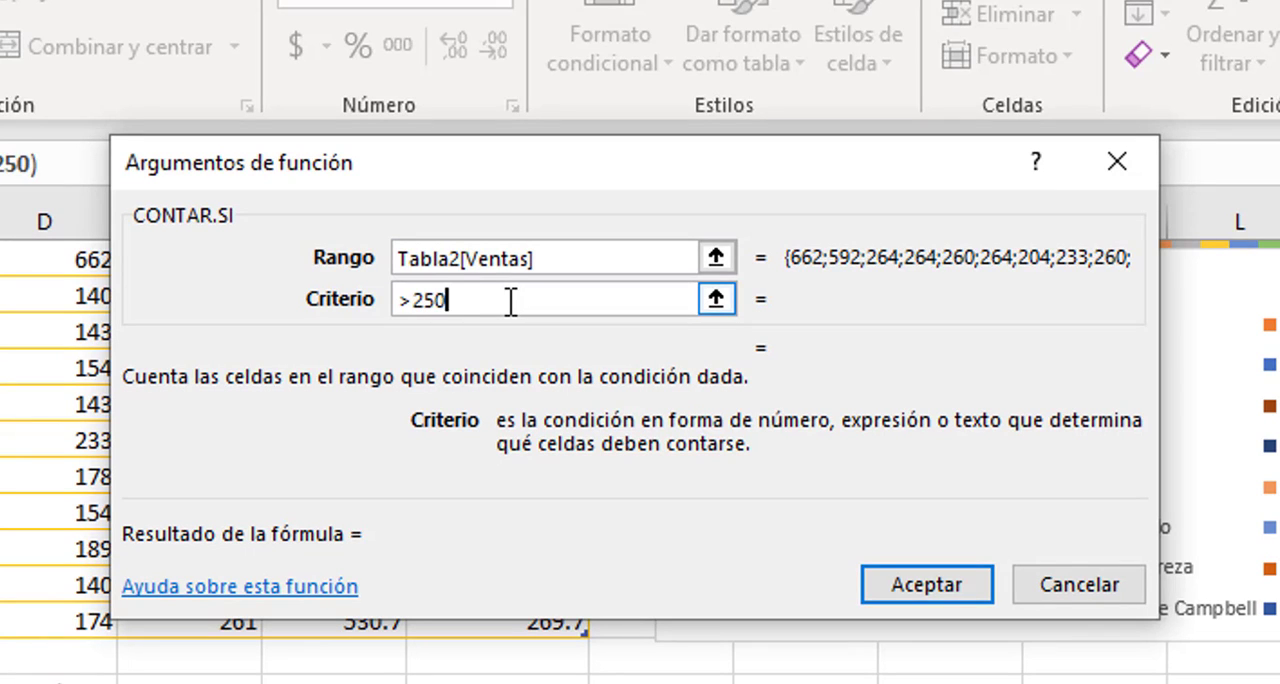
{"action": "left_click", "coordinate": [934, 584]}
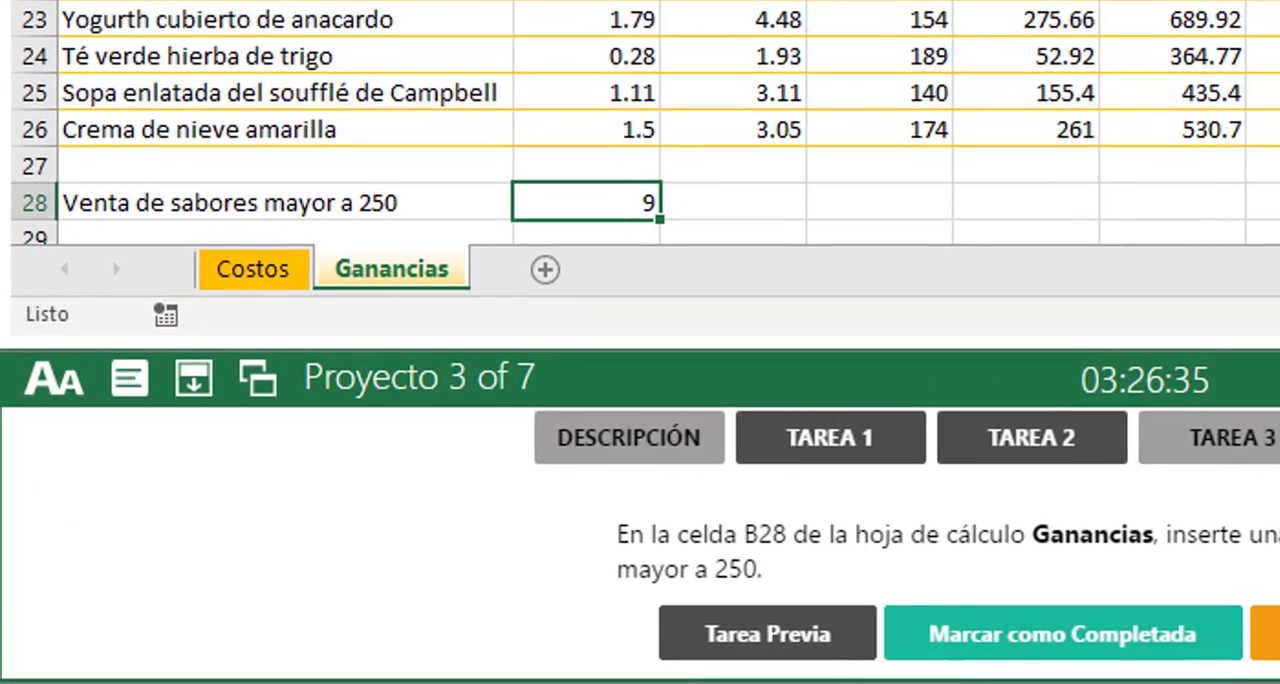
{"action": "left_click", "coordinate": [377, 182]}
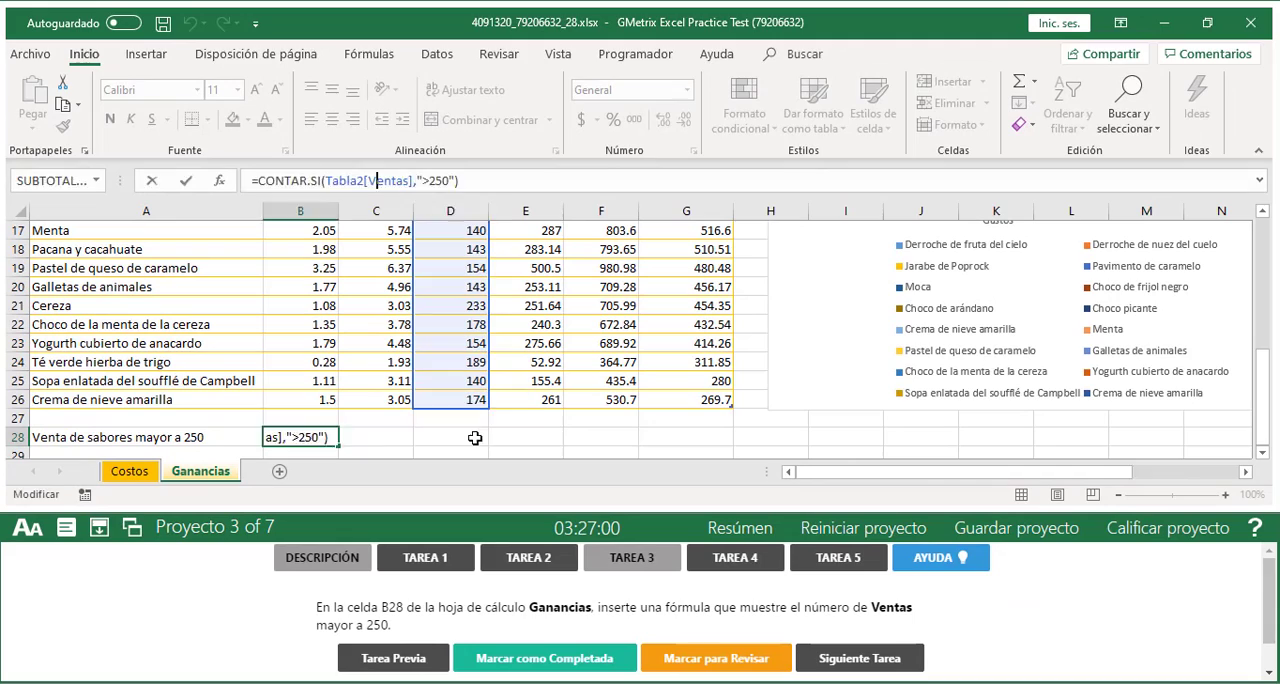
{"action": "left_click", "coordinate": [475, 437]}
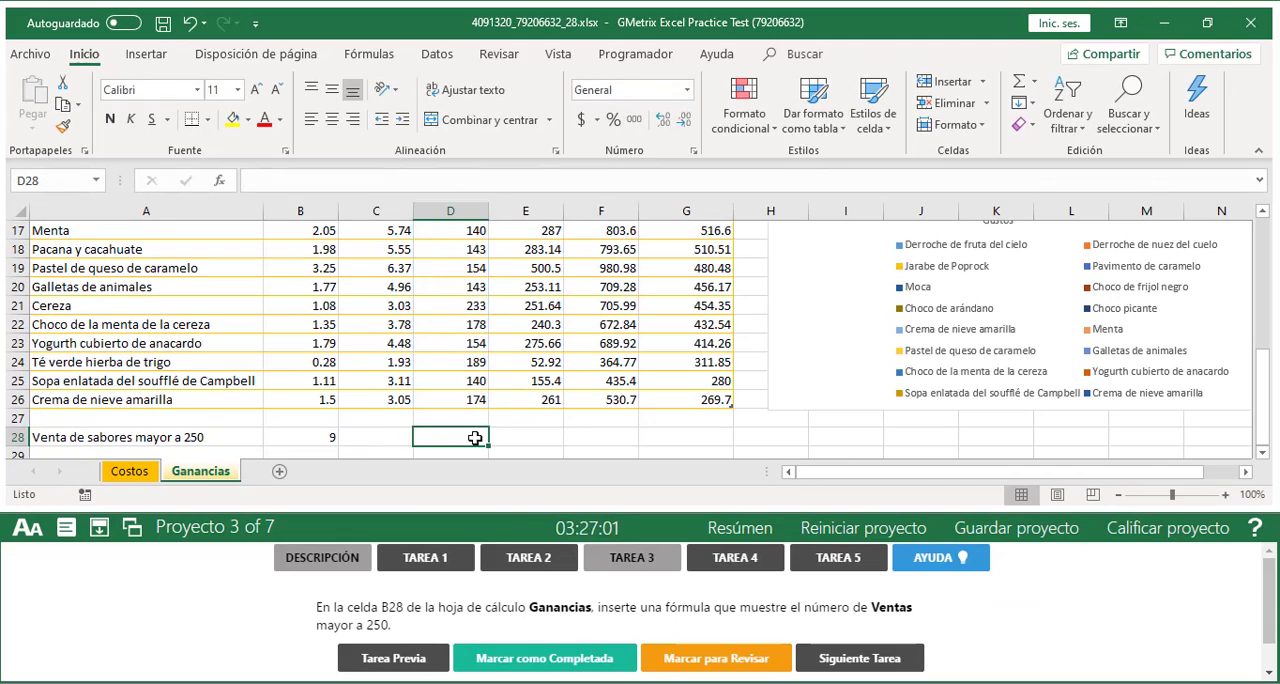
Mark Tarea 3 as completed, grade the Helado project and continue past its results
{"action": "left_click", "coordinate": [514, 658]}
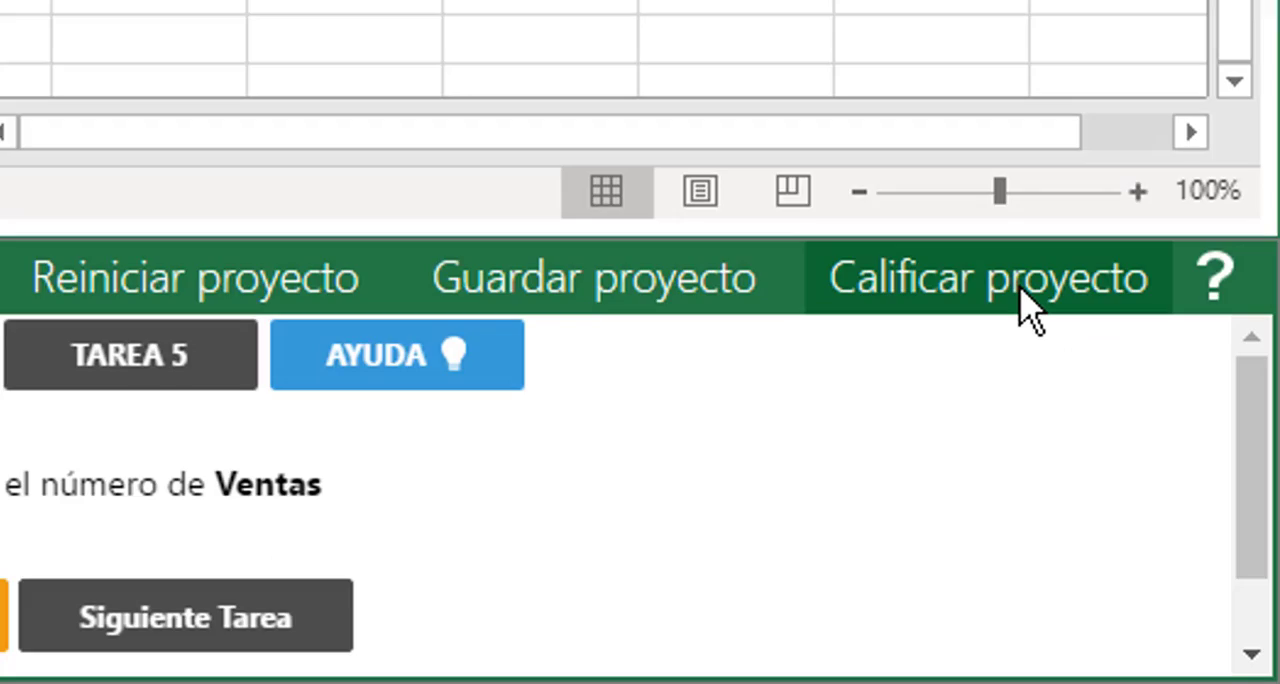
{"action": "left_click", "coordinate": [1025, 305]}
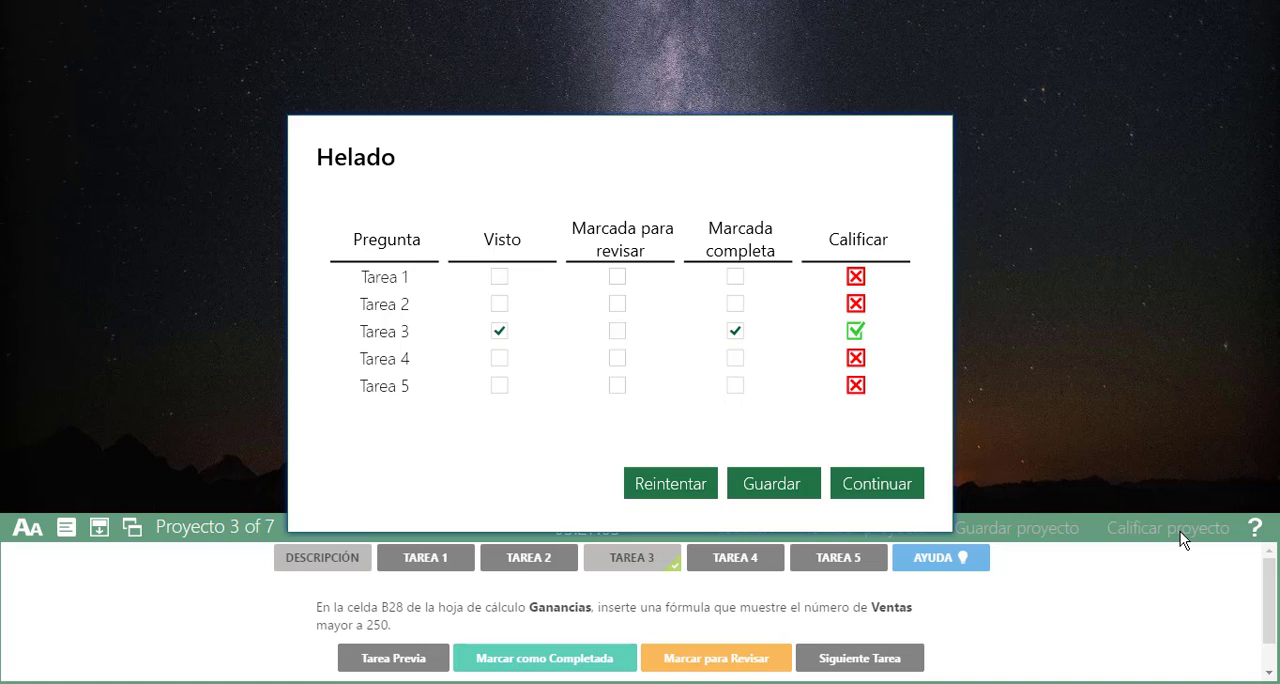
{"action": "left_click", "coordinate": [874, 483]}
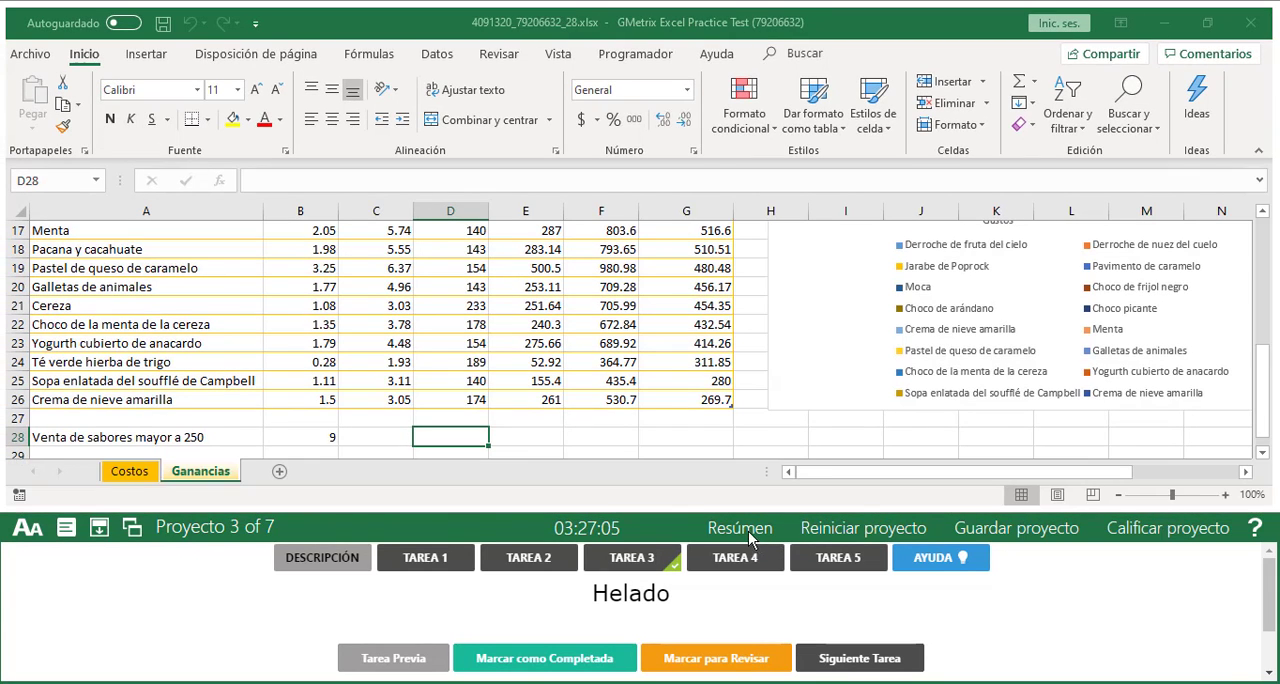
Go from the exam summary to Tarea 4 of the Venta de bicicletas project, accepting that it is graded again
{"action": "left_click", "coordinate": [742, 528]}
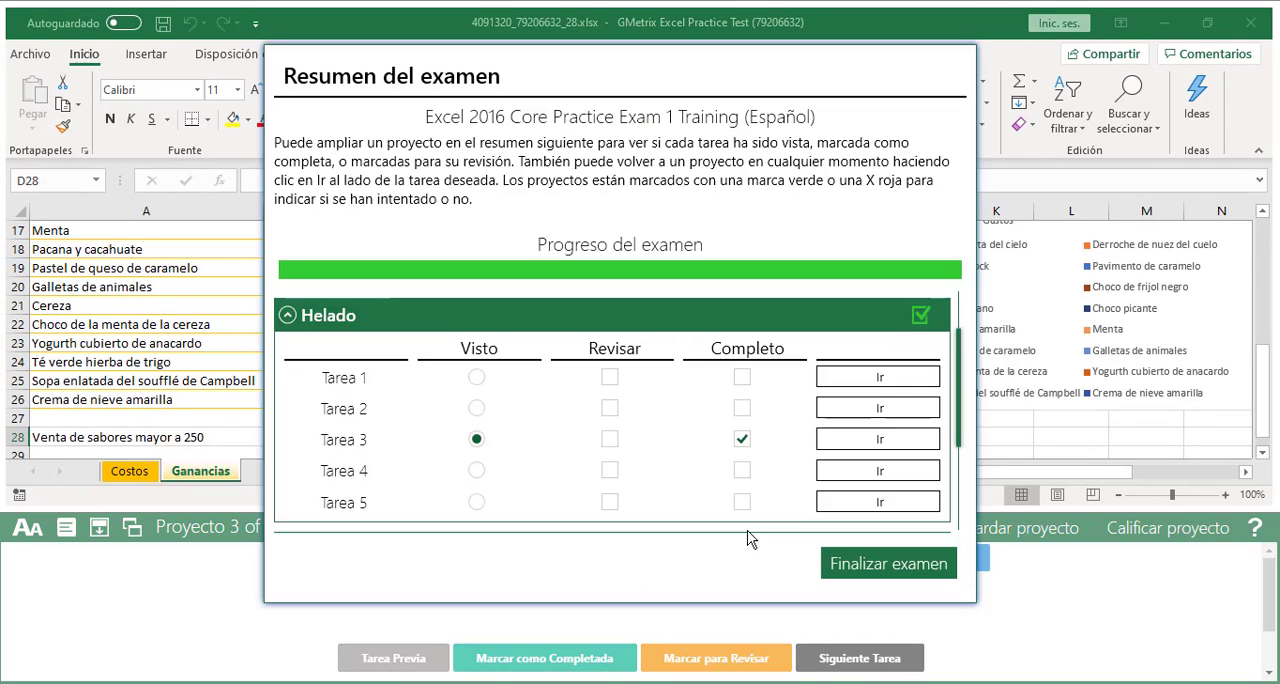
{"action": "left_click", "coordinate": [285, 316]}
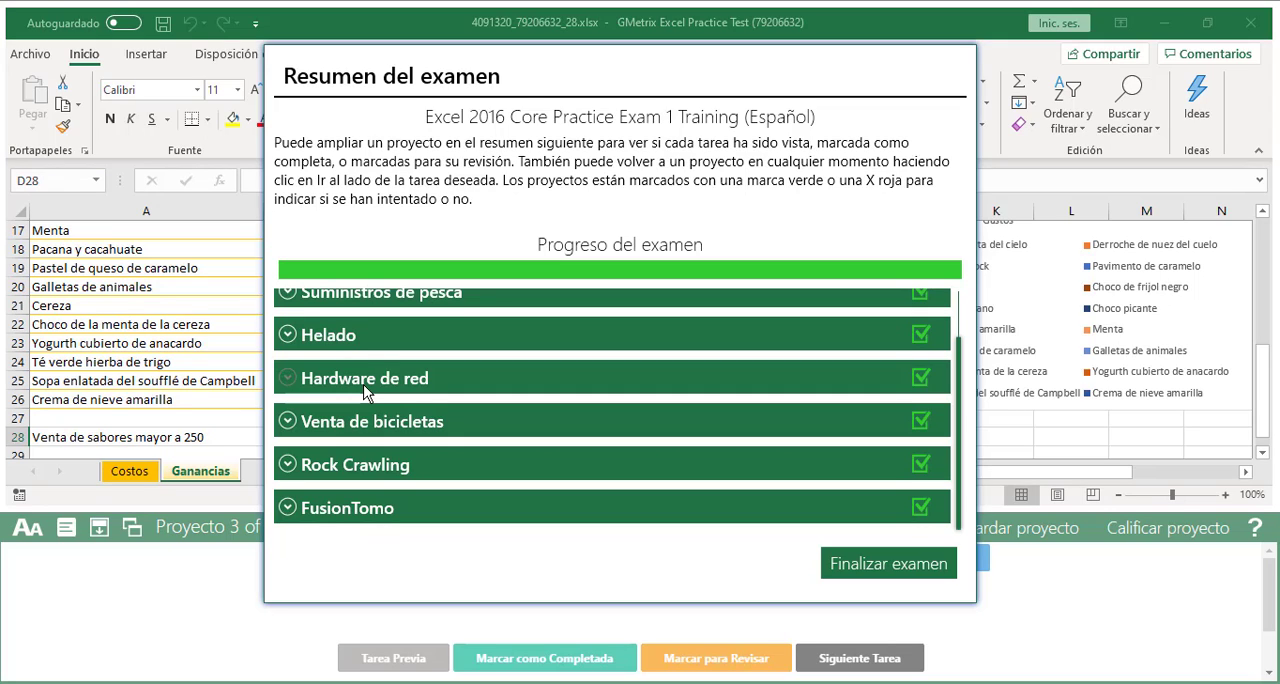
{"action": "left_click", "coordinate": [293, 421]}
{"action": "scroll", "coordinate": [680, 450], "scroll_direction": "down", "scroll_amount": 1}
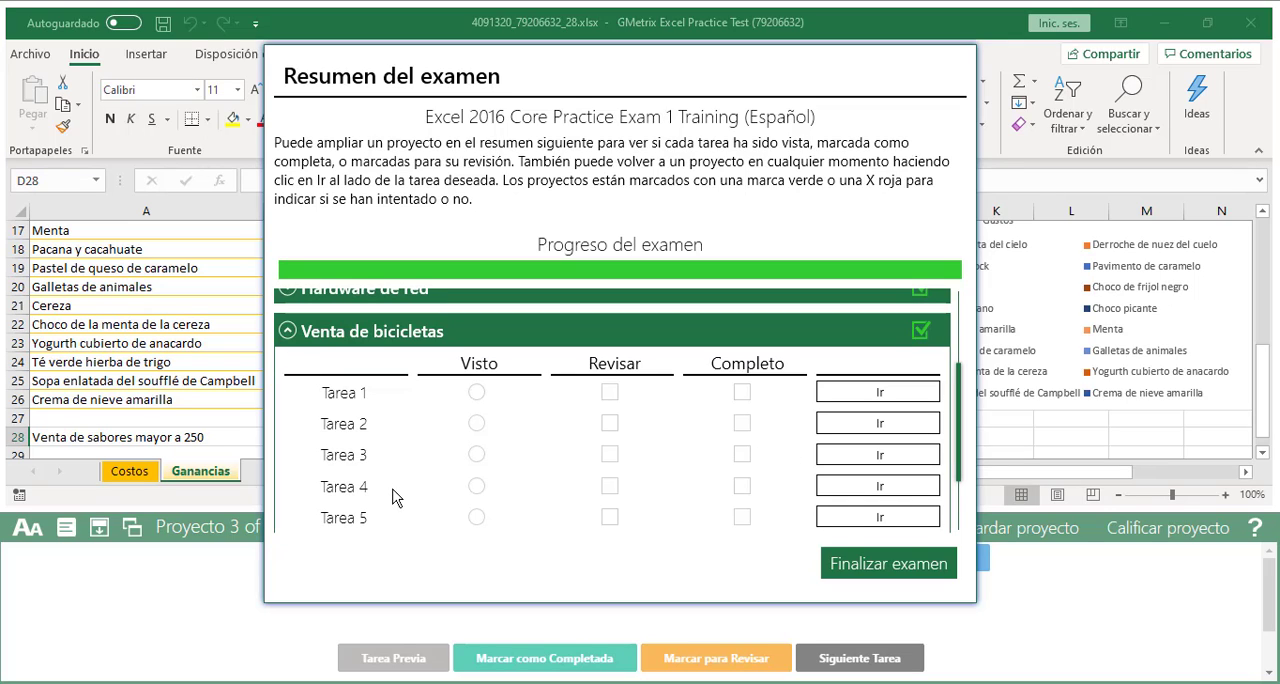
{"action": "left_click", "coordinate": [881, 493]}
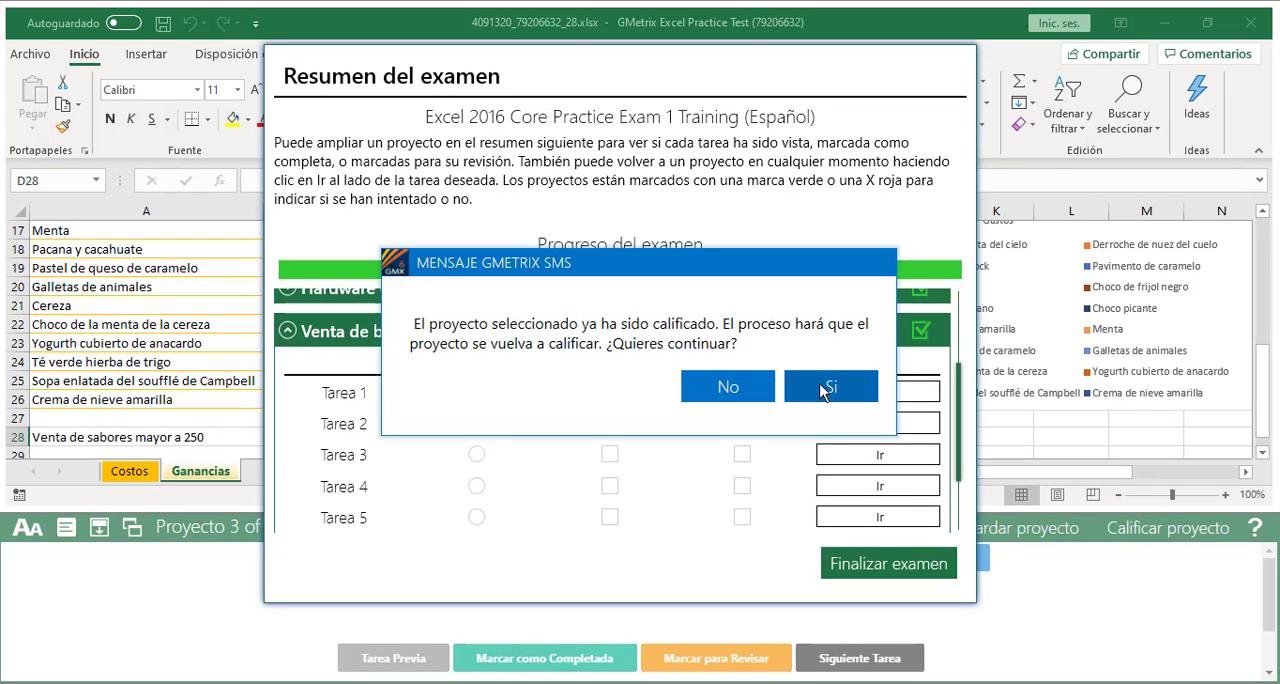
{"action": "left_click", "coordinate": [820, 388]}
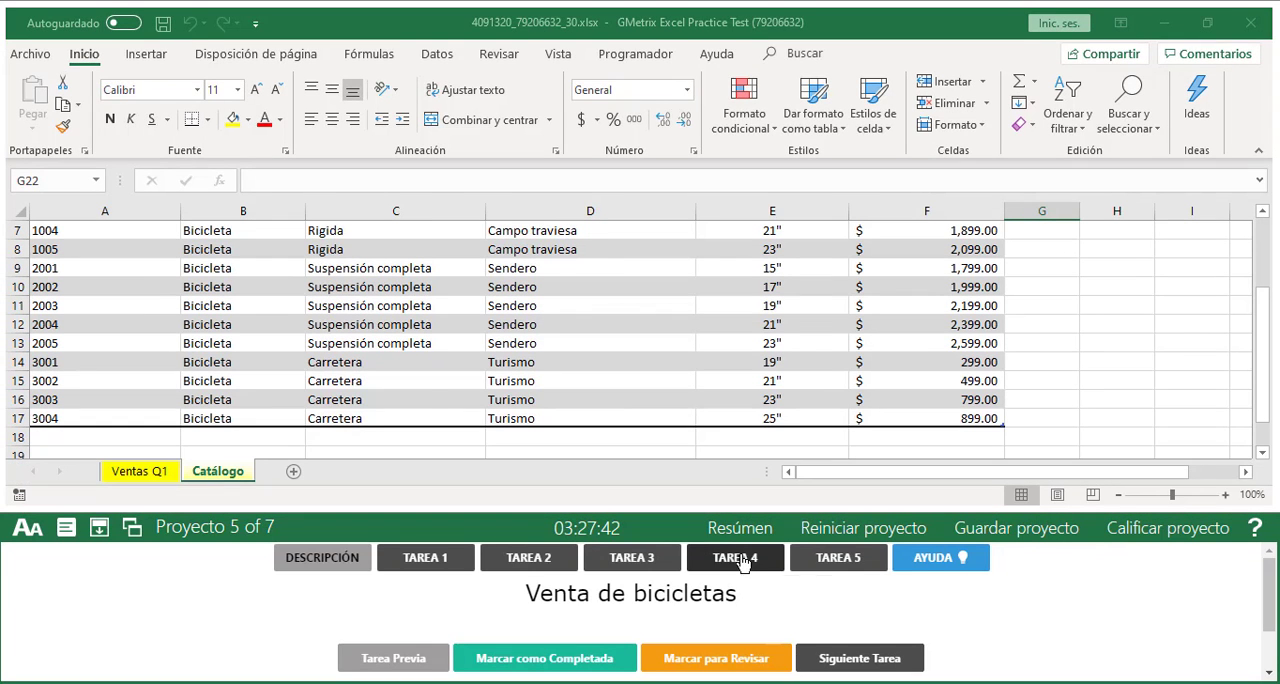
{"action": "left_click", "coordinate": [740, 561]}
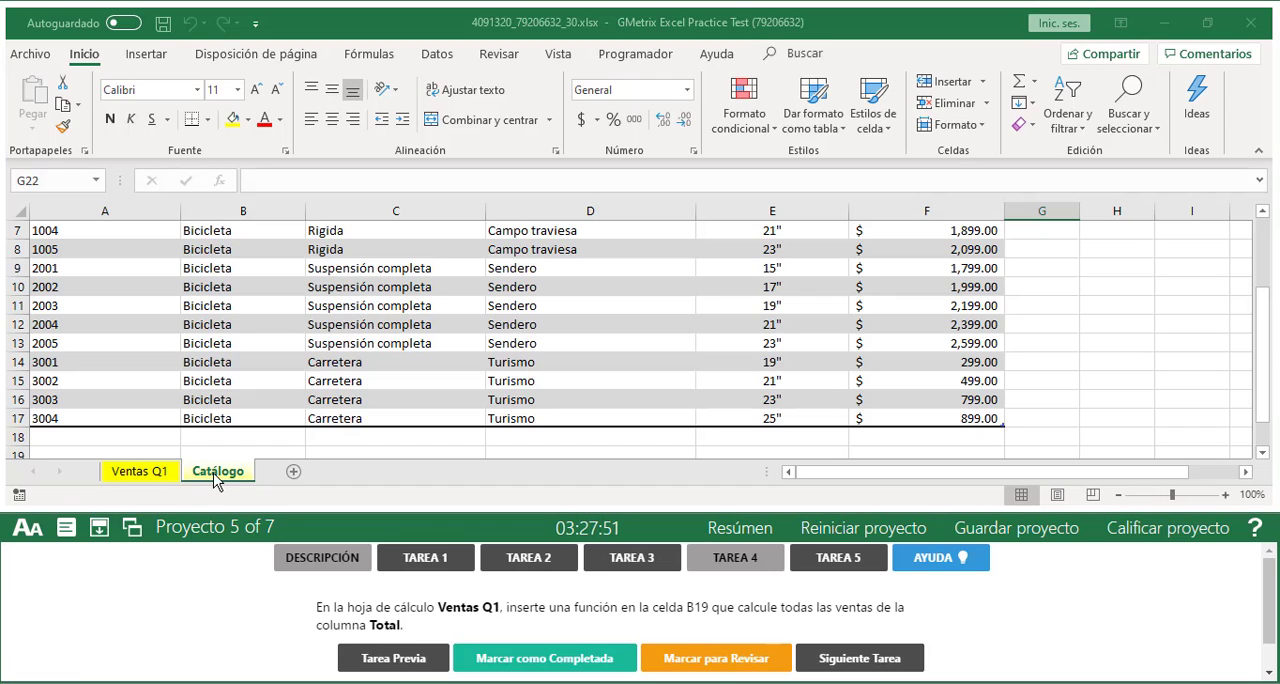
Jump to cell B19 on the Ventas Q1 sheet by its cell reference
{"action": "left_click", "coordinate": [146, 474]}
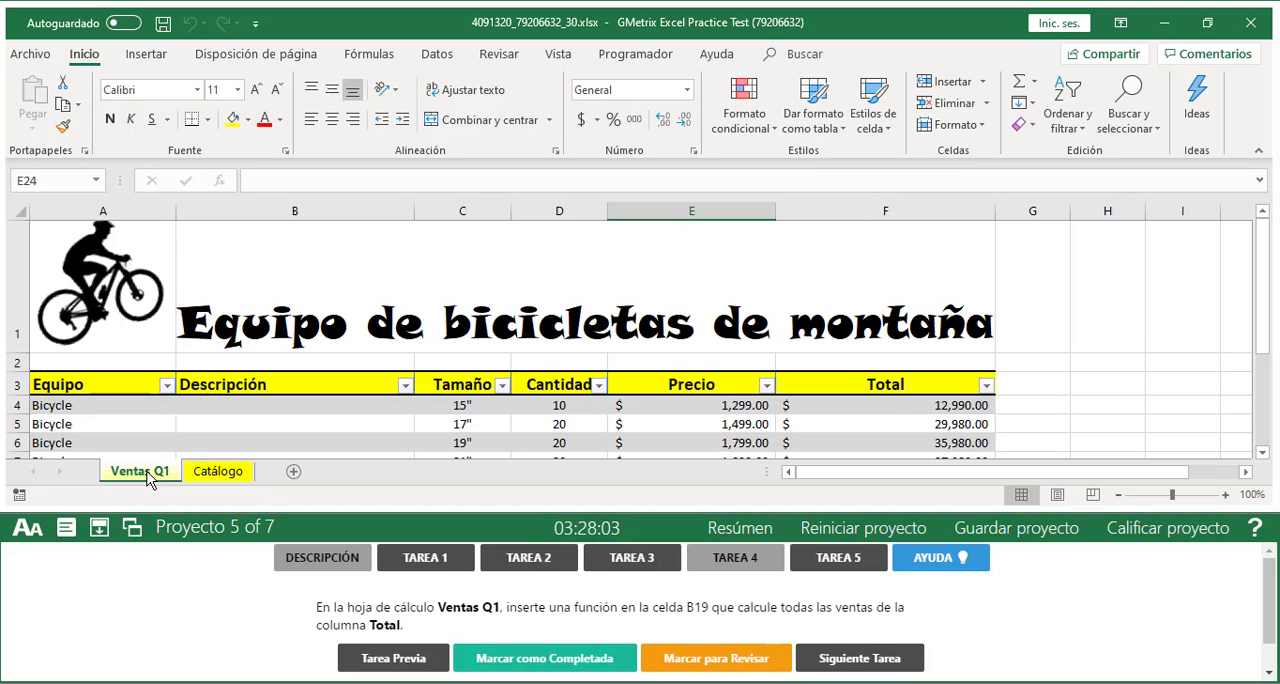
{"action": "left_click", "coordinate": [63, 180]}
{"action": "type", "text": "B19"}
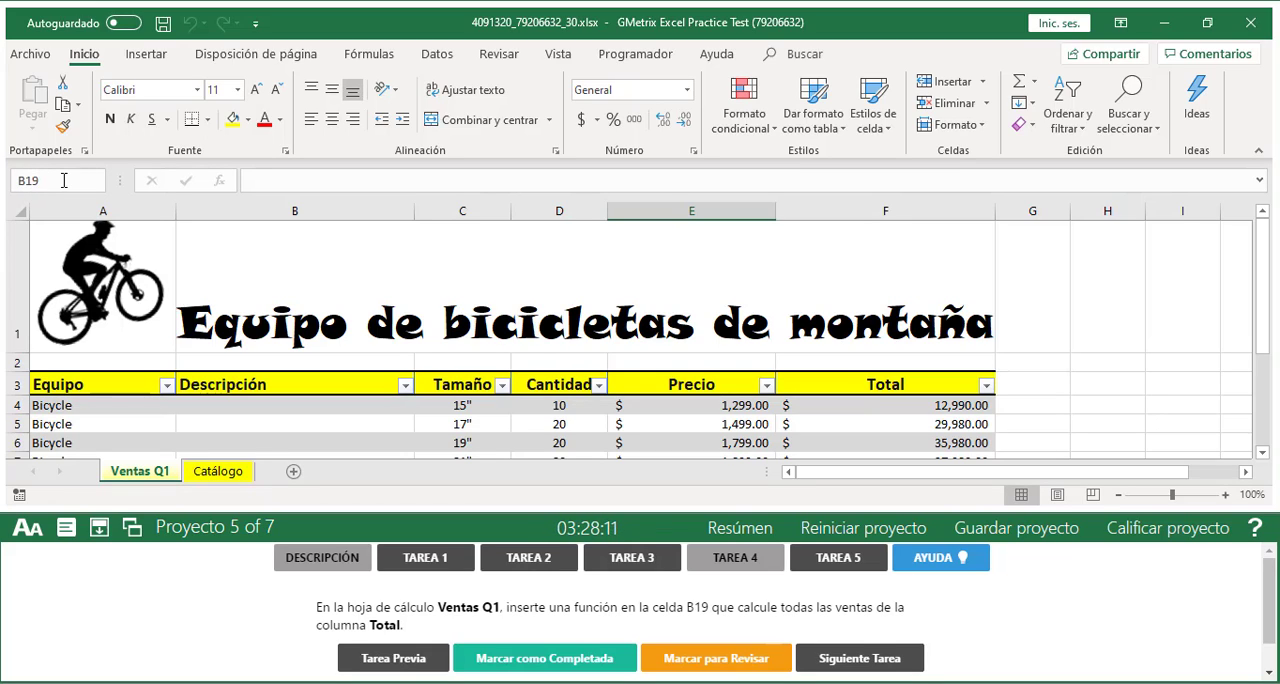
{"action": "key", "text": "Return"}
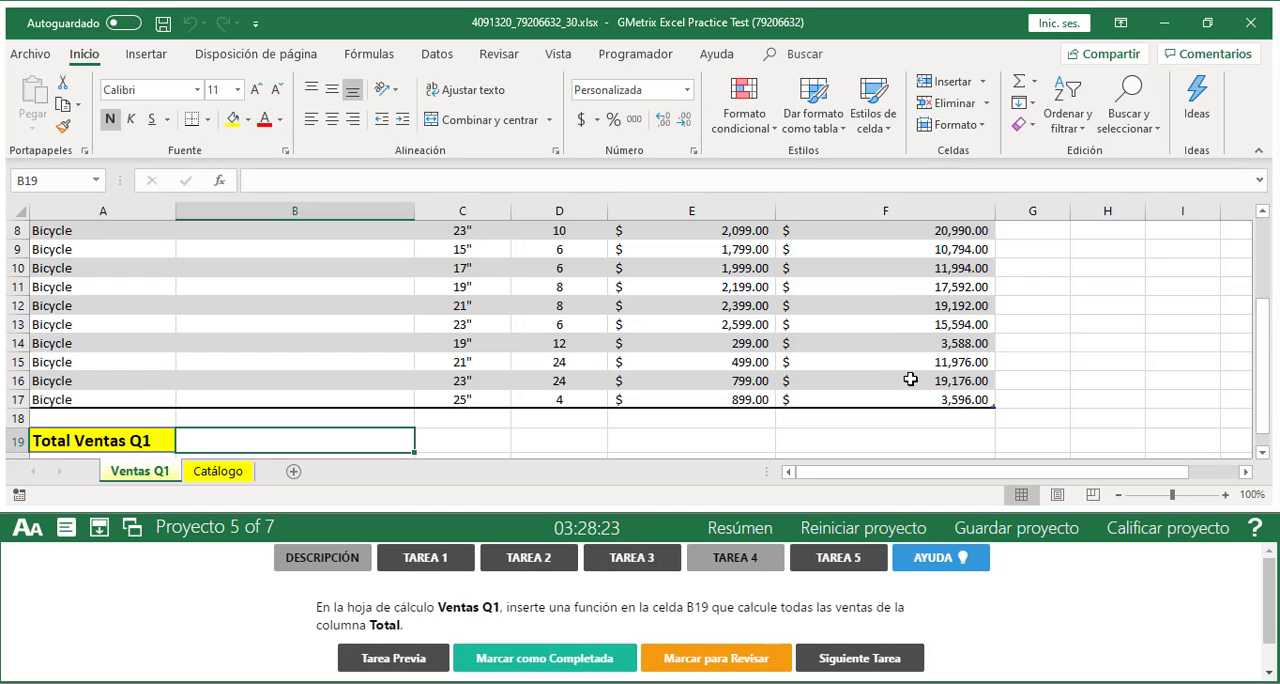
Examine the Ventas Q1 table and highlight the Total values from F4 to F17
{"action": "scroll", "coordinate": [908, 380], "scroll_direction": "up", "scroll_amount": 2}
{"action": "scroll", "coordinate": [910, 379], "scroll_direction": "up", "scroll_amount": 1}
{"action": "scroll", "coordinate": [909, 360], "scroll_direction": "down", "scroll_amount": 1}
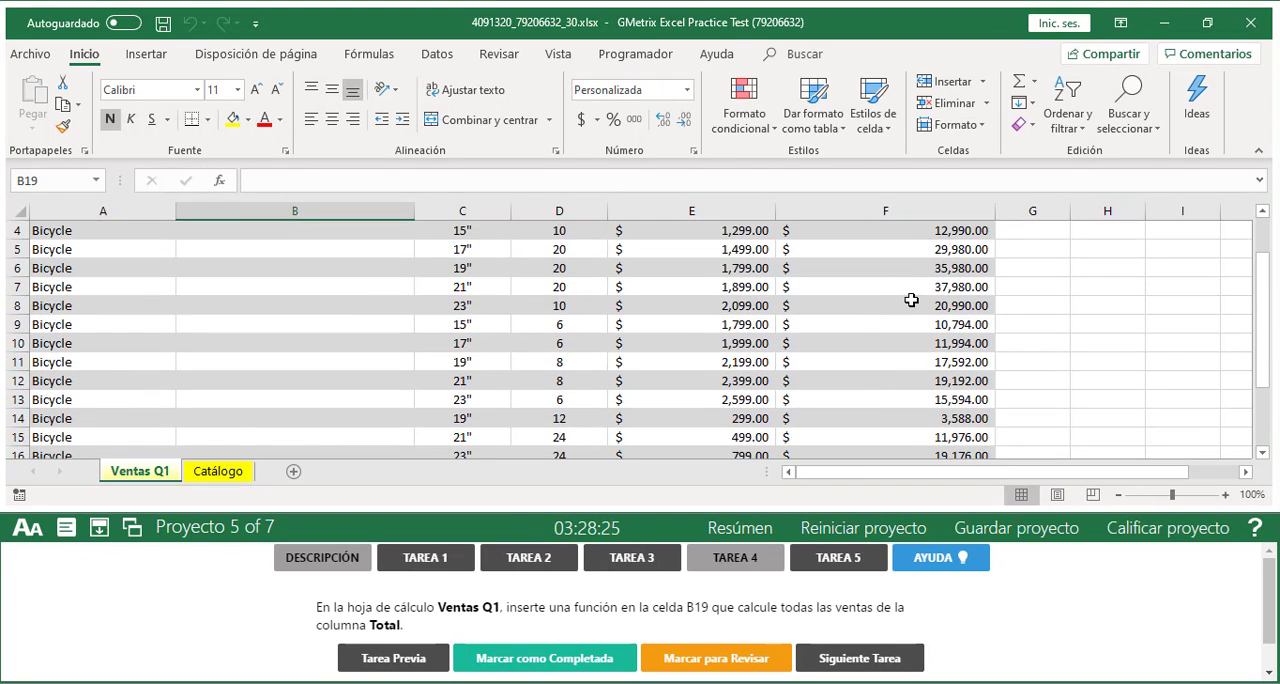
{"action": "scroll", "coordinate": [909, 345], "scroll_direction": "up", "scroll_amount": 1}
{"action": "left_click_drag", "start_coordinate": [888, 401], "coordinate": [890, 436]}
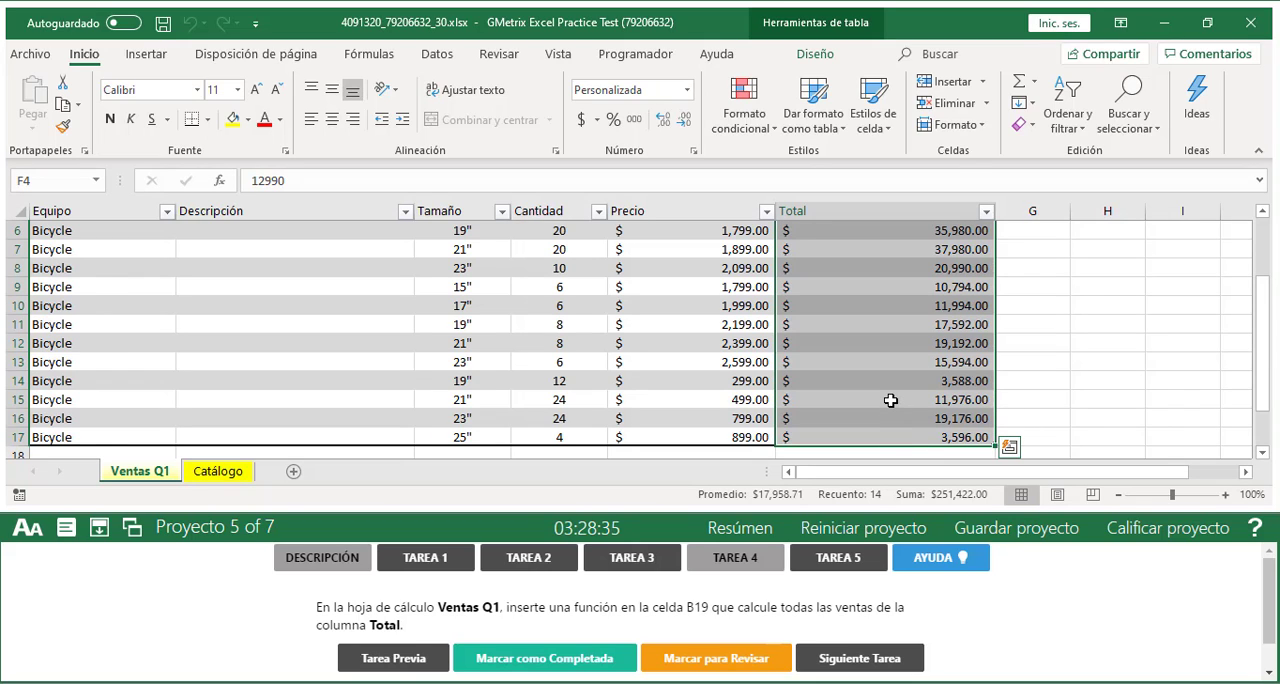
{"action": "scroll", "coordinate": [890, 400], "scroll_direction": "down", "scroll_amount": 1}
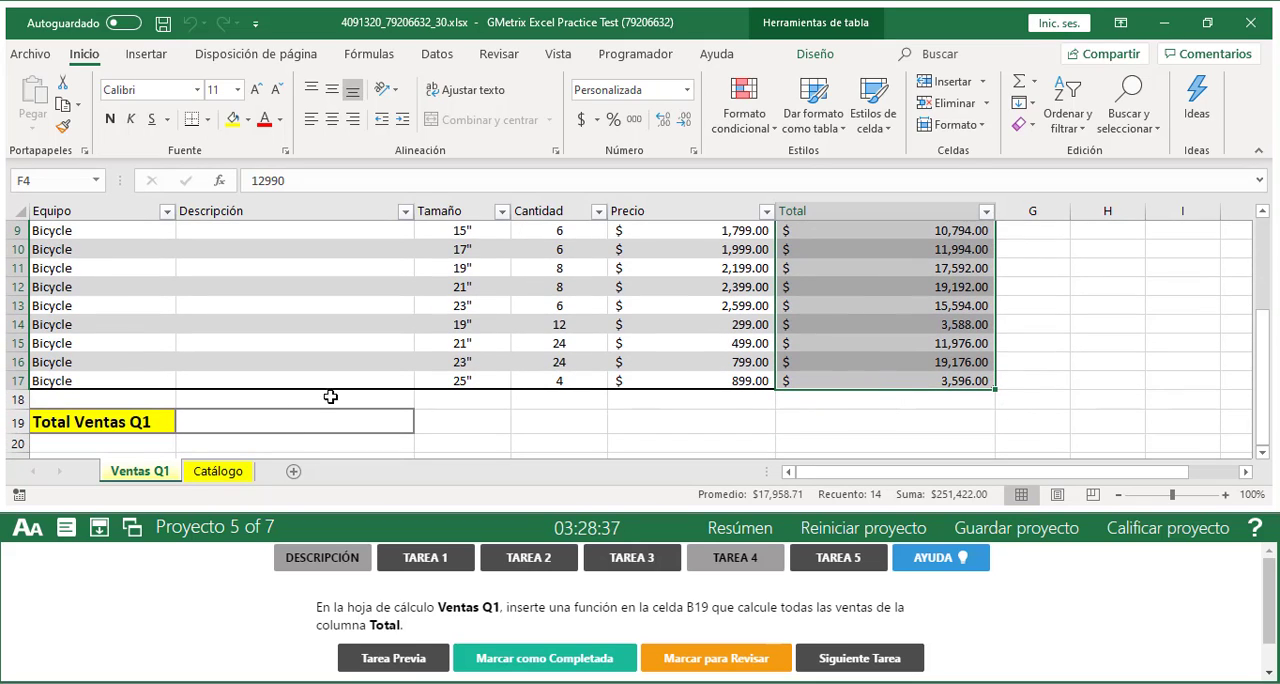
Insert a SUMA function in cell B19 that adds the Total column (Tabla2[Total]) and mark Tarea 4 as completed
{"action": "left_click", "coordinate": [234, 420]}
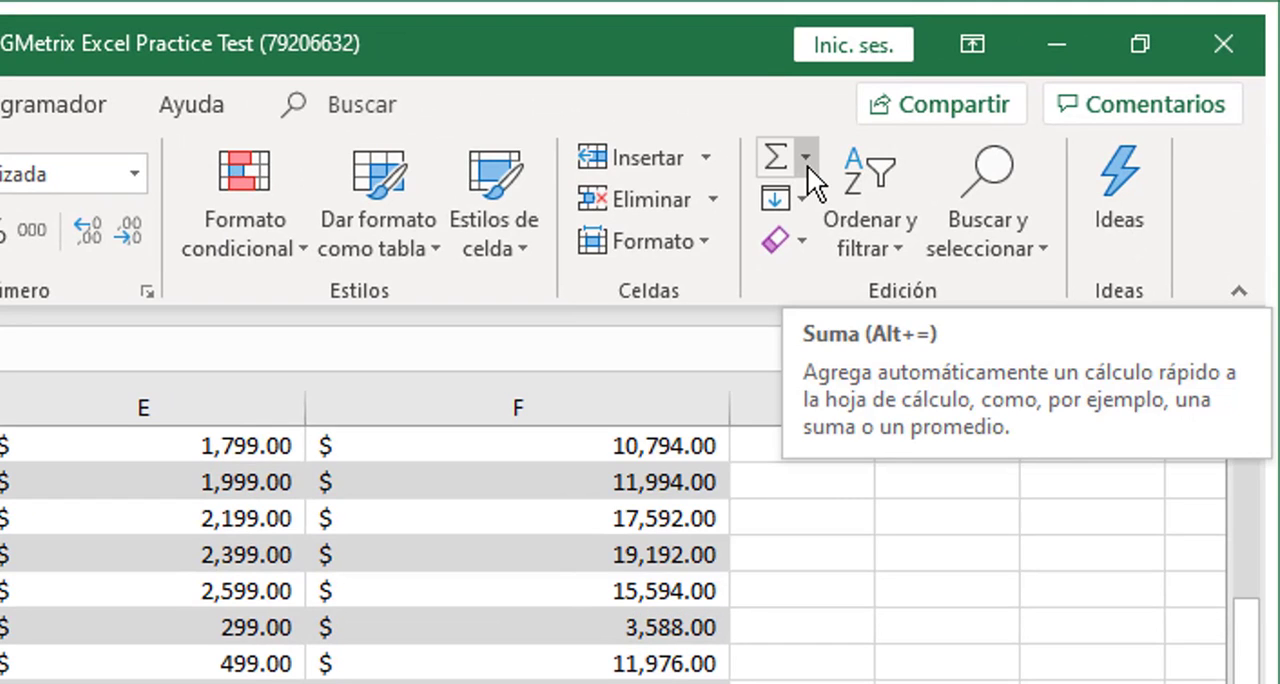
{"action": "left_click", "coordinate": [807, 165]}
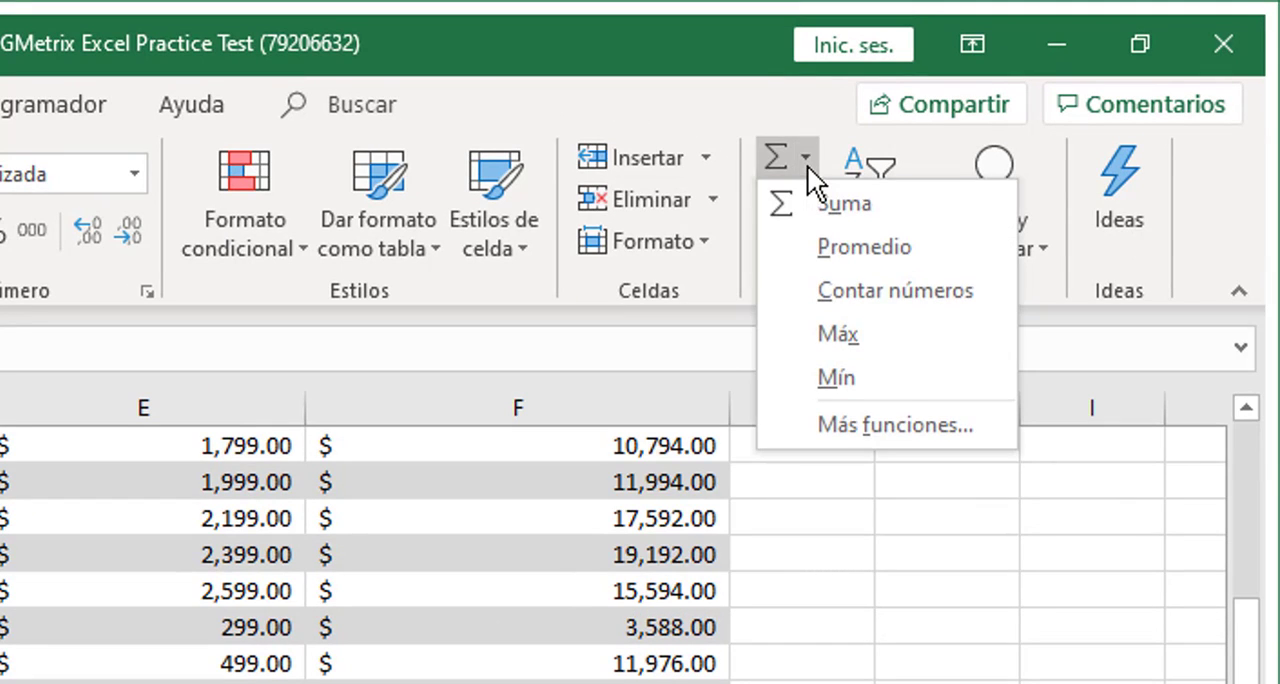
{"action": "left_click", "coordinate": [870, 206]}
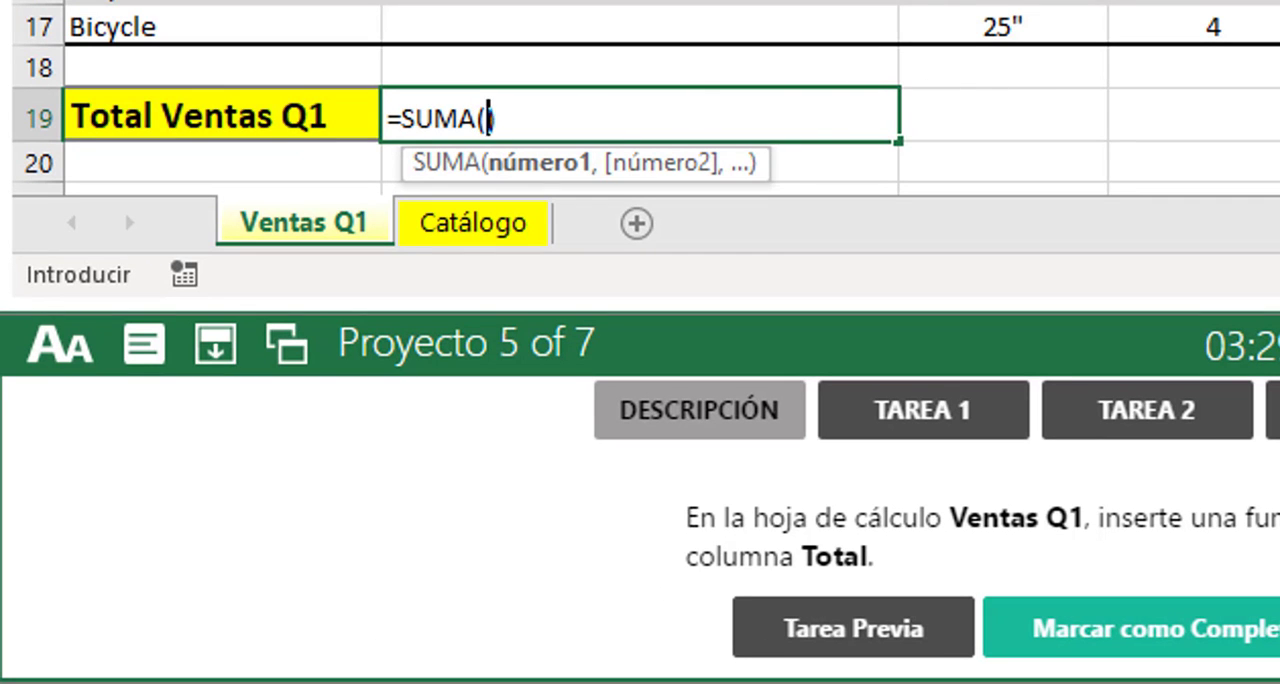
{"action": "scroll", "coordinate": [1251, 214], "scroll_direction": "up", "scroll_amount": 3}
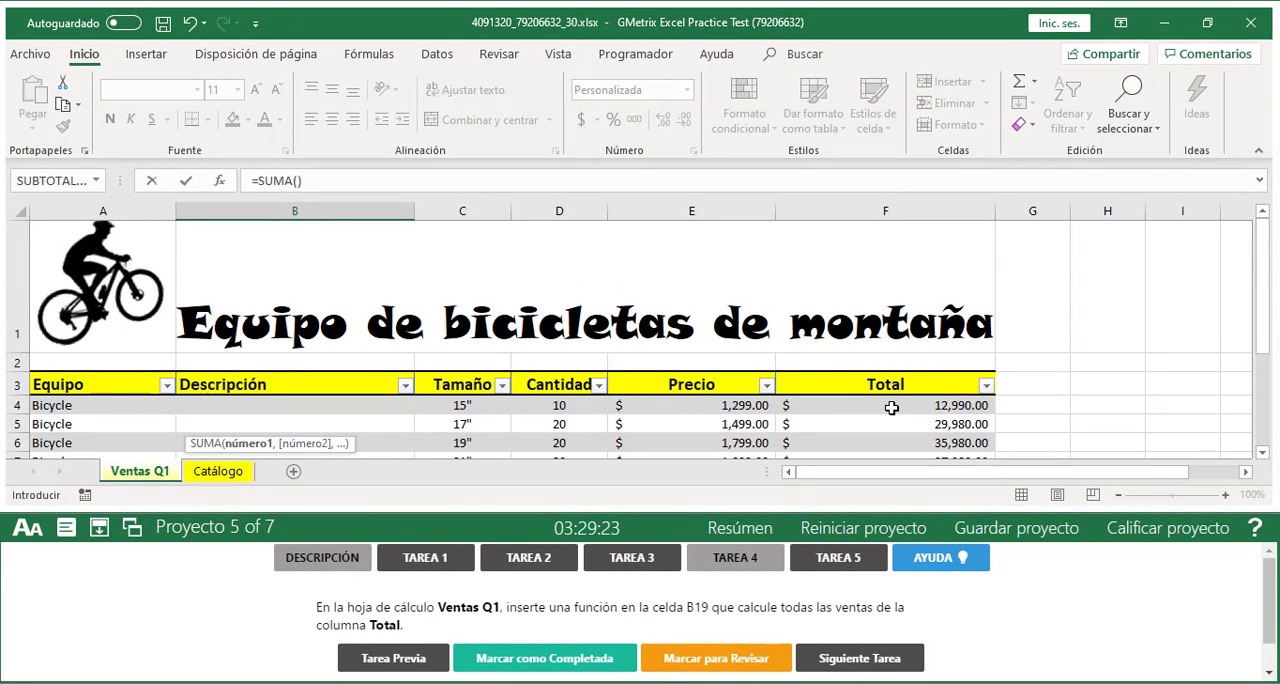
{"action": "mouse_move", "coordinate": [891, 408]}
{"action": "left_mouse_down"}
{"action": "mouse_move", "coordinate": [897, 500]}
{"action": "mouse_move", "coordinate": [904, 413]}
{"action": "left_mouse_up"}
{"action": "scroll", "coordinate": [308, 411], "scroll_direction": "down", "scroll_amount": 1}
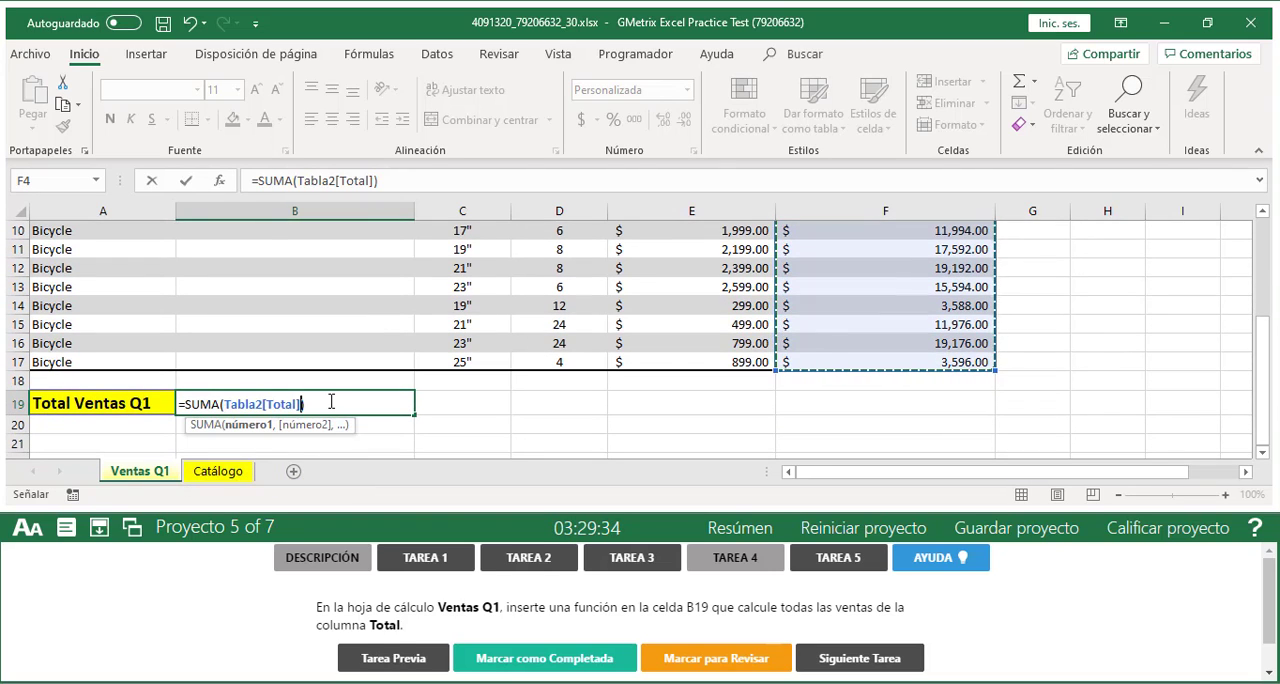
{"action": "left_click", "coordinate": [331, 401]}
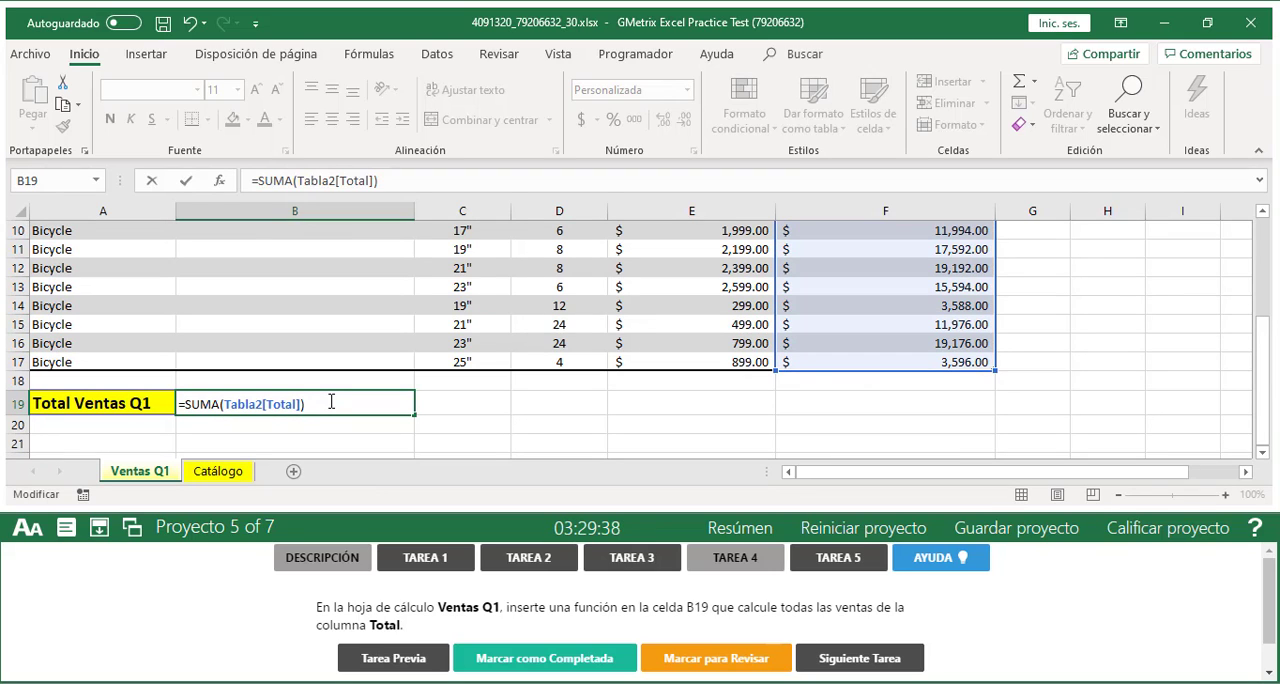
{"action": "key", "text": "Return"}
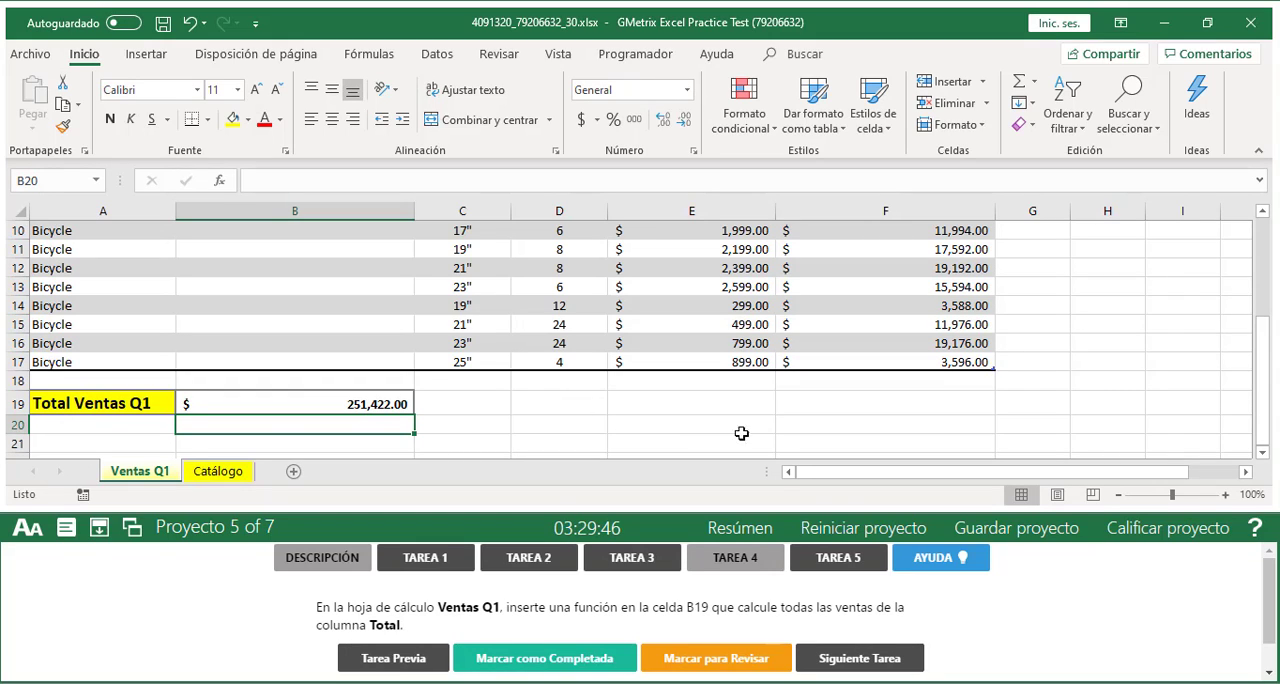
{"action": "left_click", "coordinate": [572, 665]}
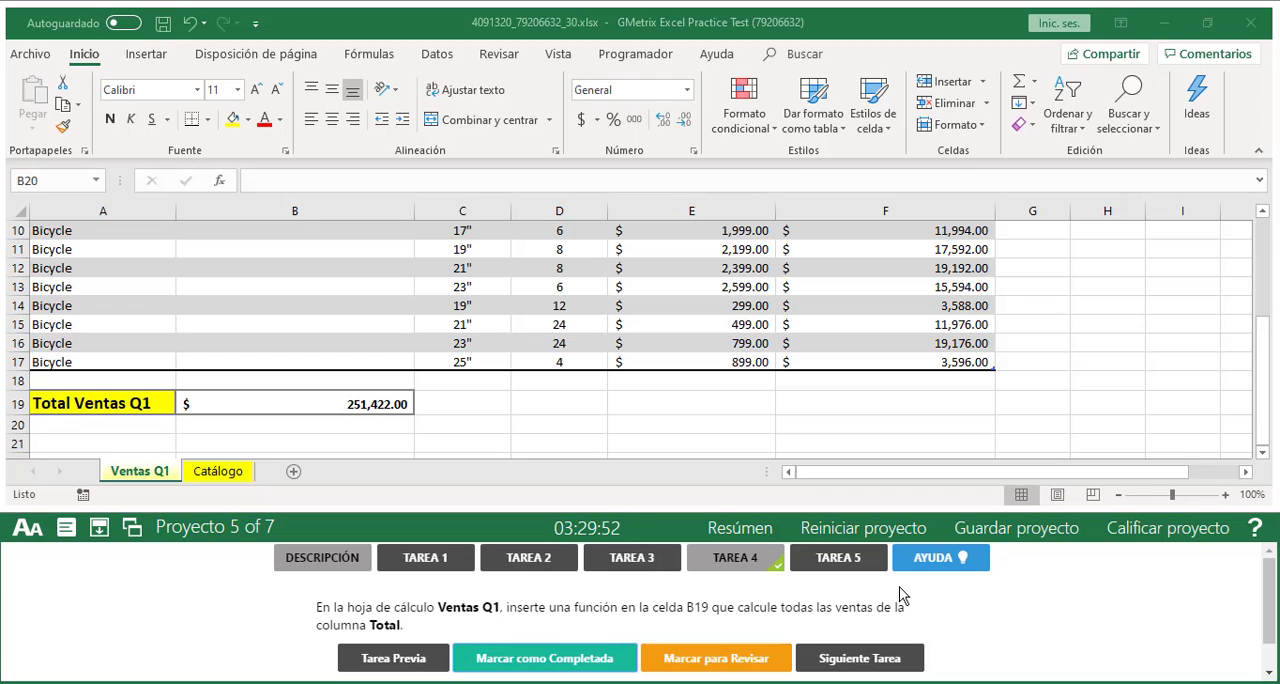
Open Tarea 5 and jump to cell B4 in the Descripción column of the Ventas Q1 sheet
{"action": "left_click", "coordinate": [837, 562]}
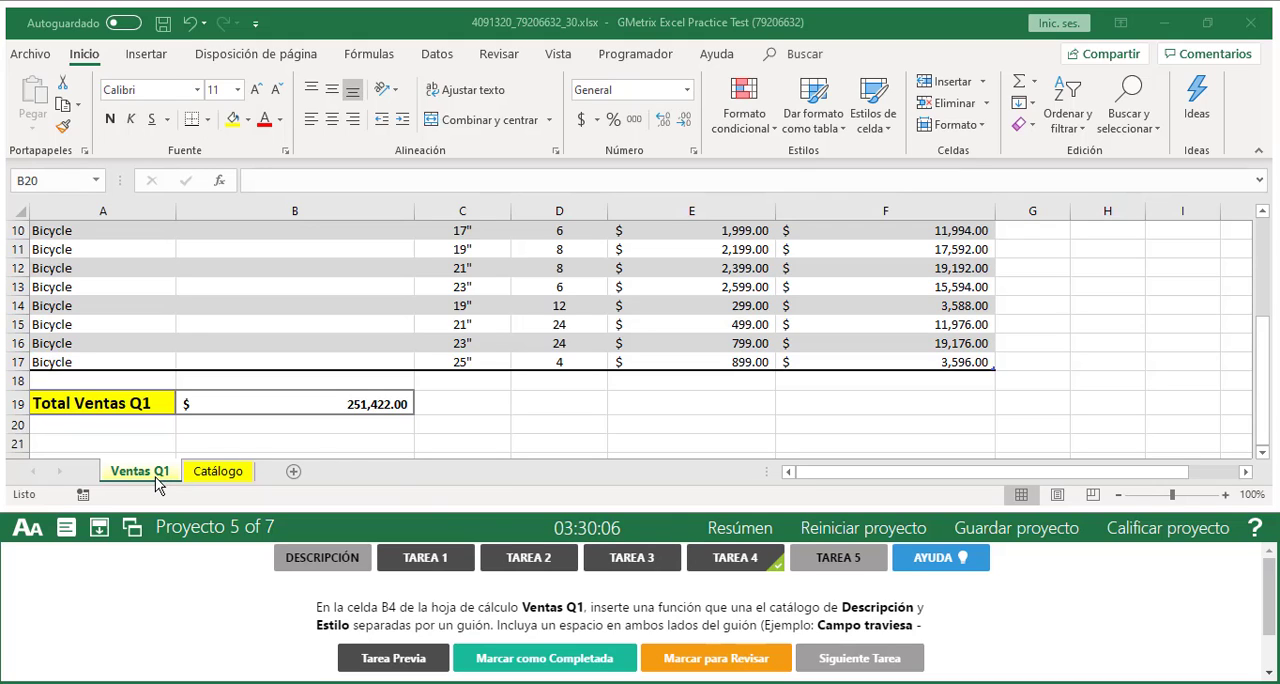
{"action": "left_click", "coordinate": [69, 178]}
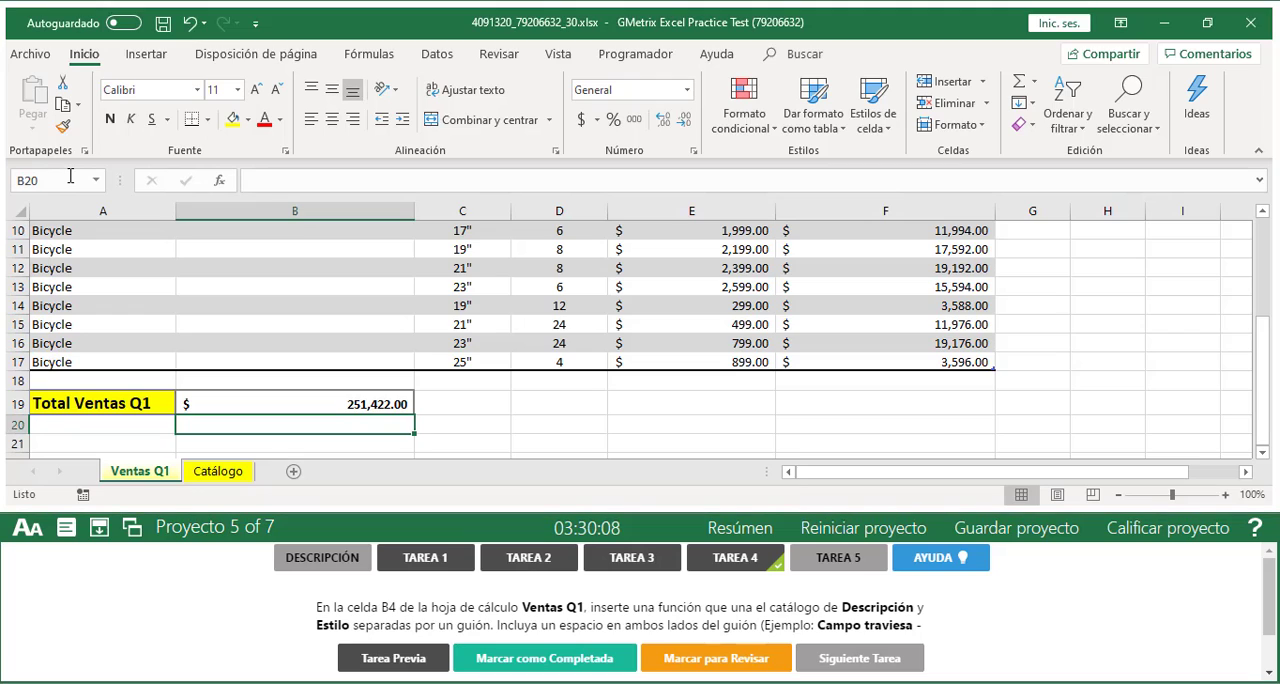
{"action": "left_click", "coordinate": [62, 186]}
{"action": "left_click", "coordinate": [62, 186]}
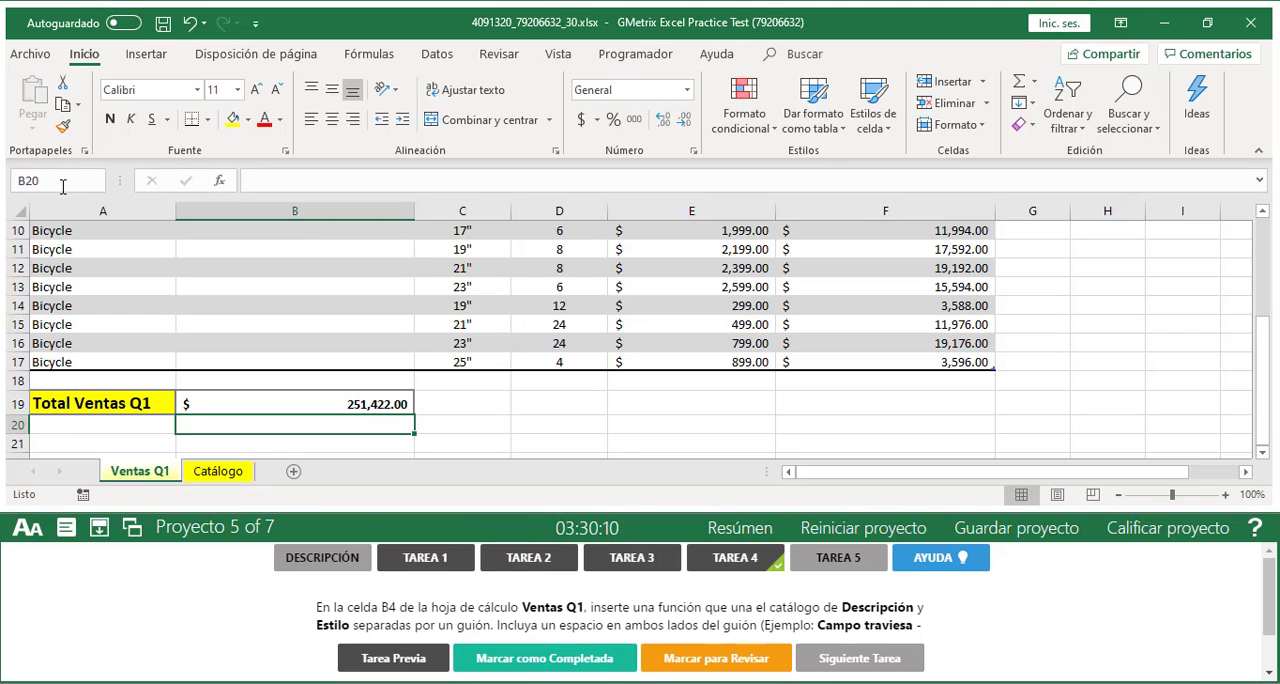
{"action": "type", "text": "B4"}
{"action": "key", "text": "Return"}
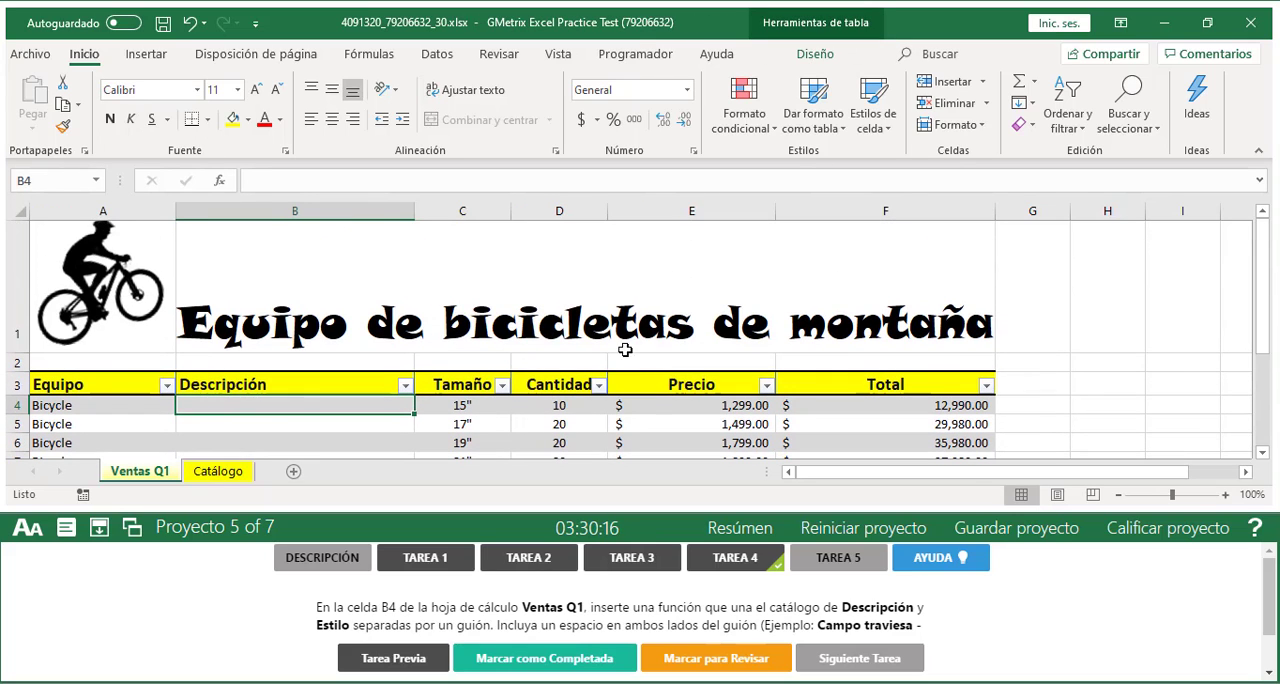
{"action": "left_click", "coordinate": [1262, 453]}
{"action": "left_click", "coordinate": [1262, 453]}
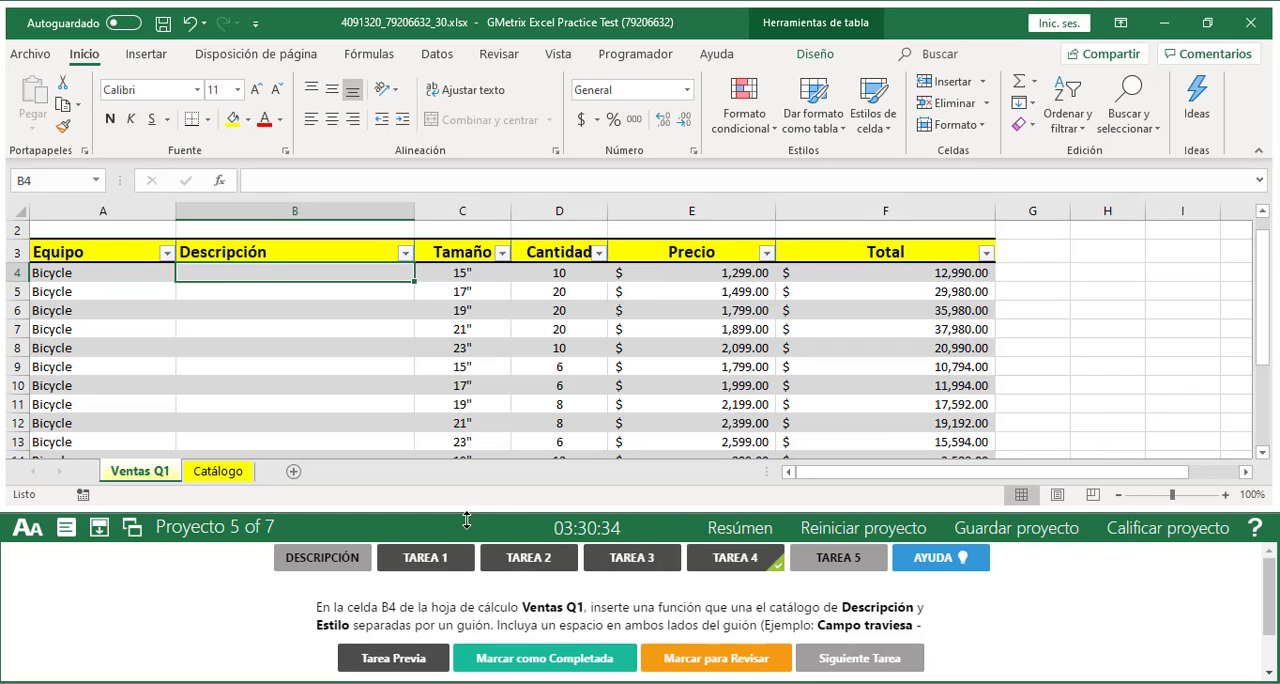
Start a CONCATENAR function in cell B4 of the Ventas Q1 sheet and open its function arguments
{"action": "left_click_drag", "start_coordinate": [467, 519], "coordinate": [467, 494]}
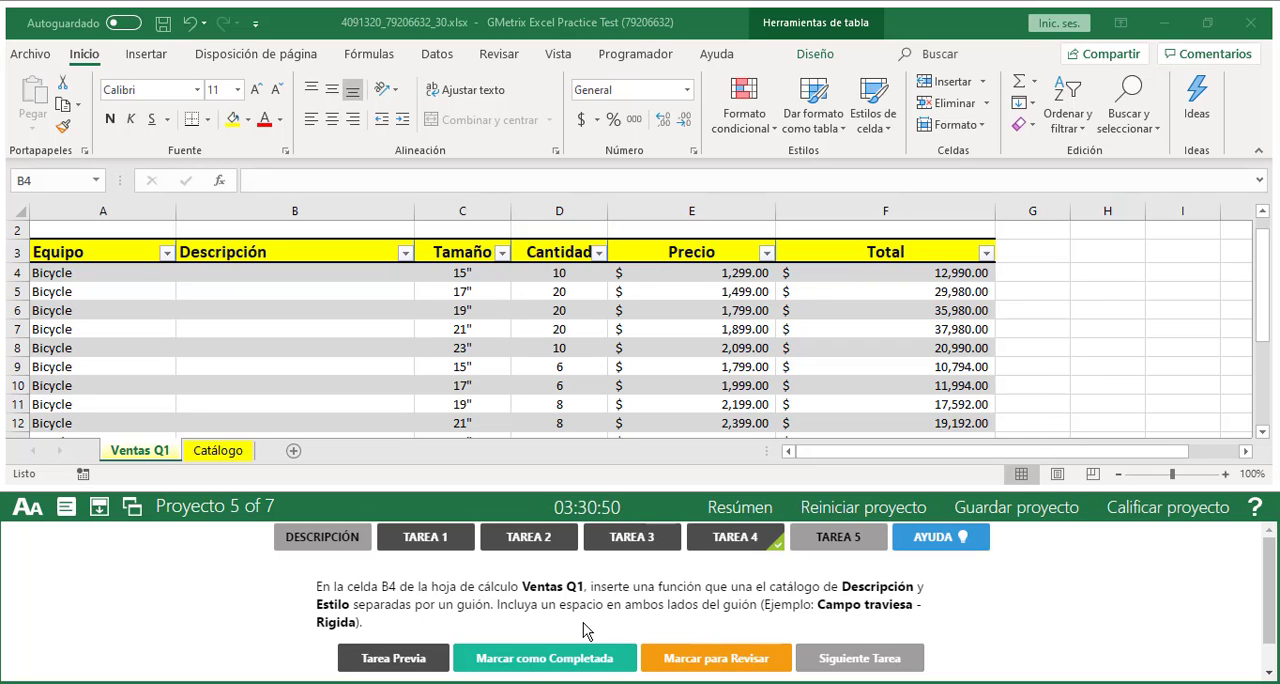
{"action": "left_click", "coordinate": [258, 280]}
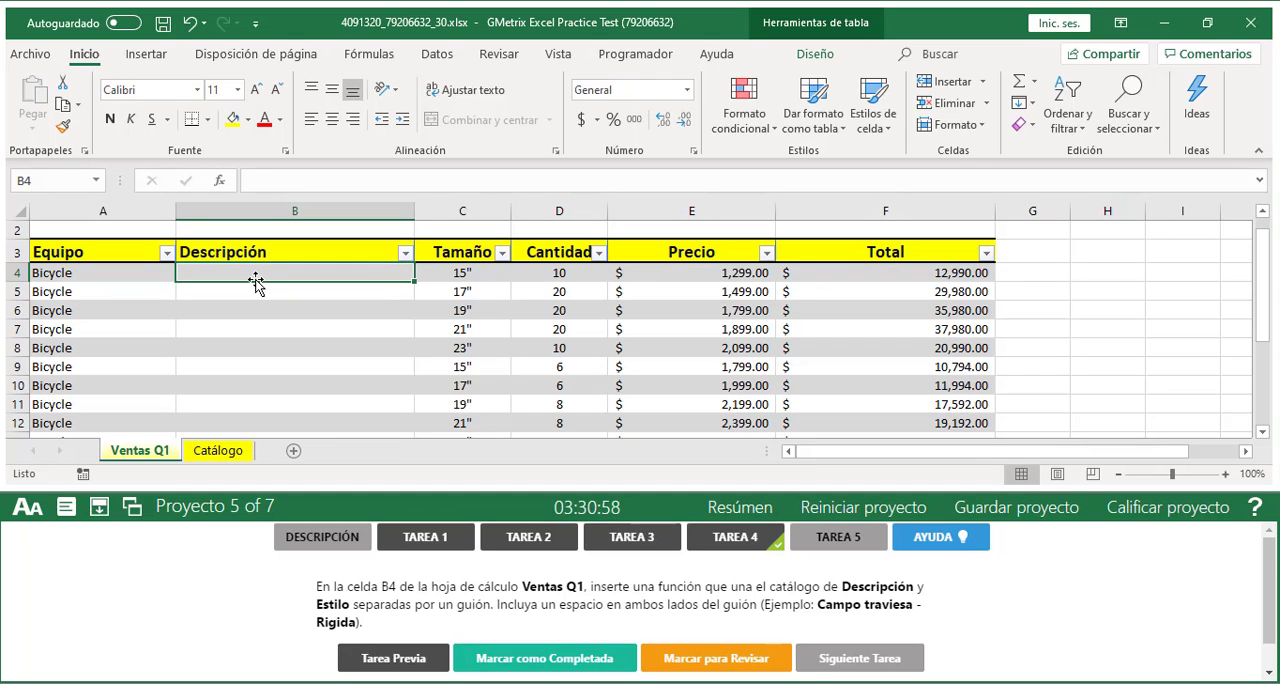
{"action": "type", "text": "0"}
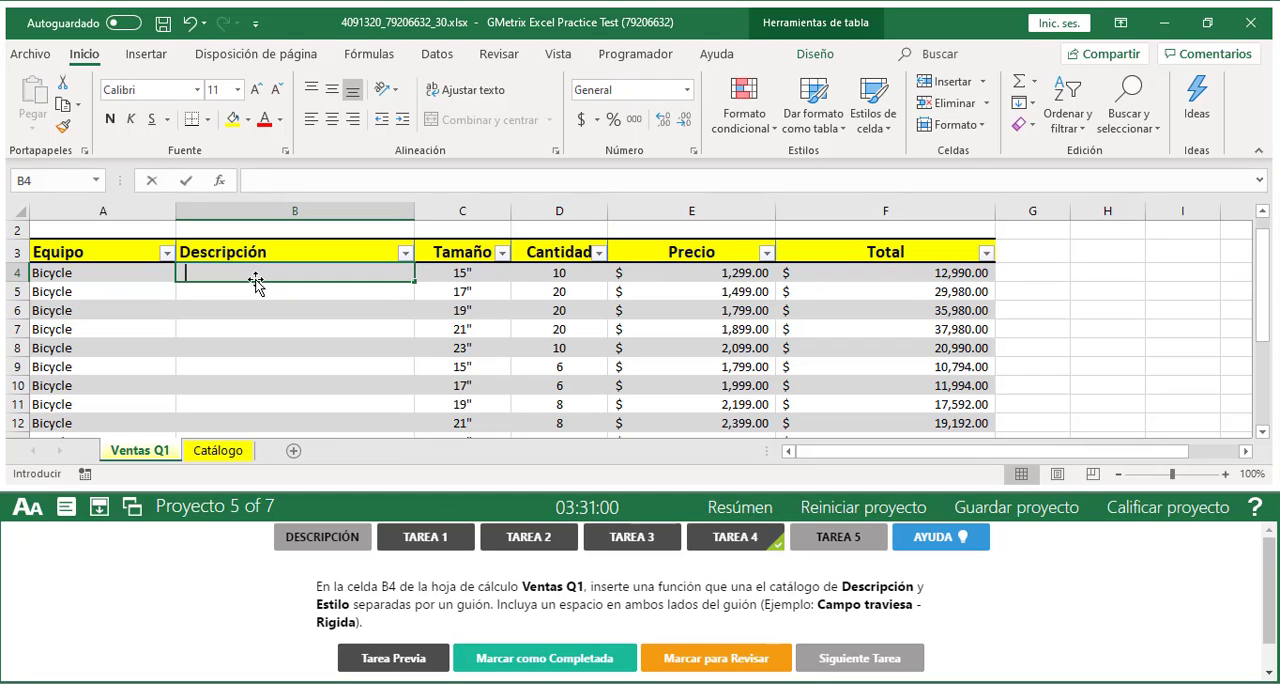
{"action": "key", "text": "BackSpace"}
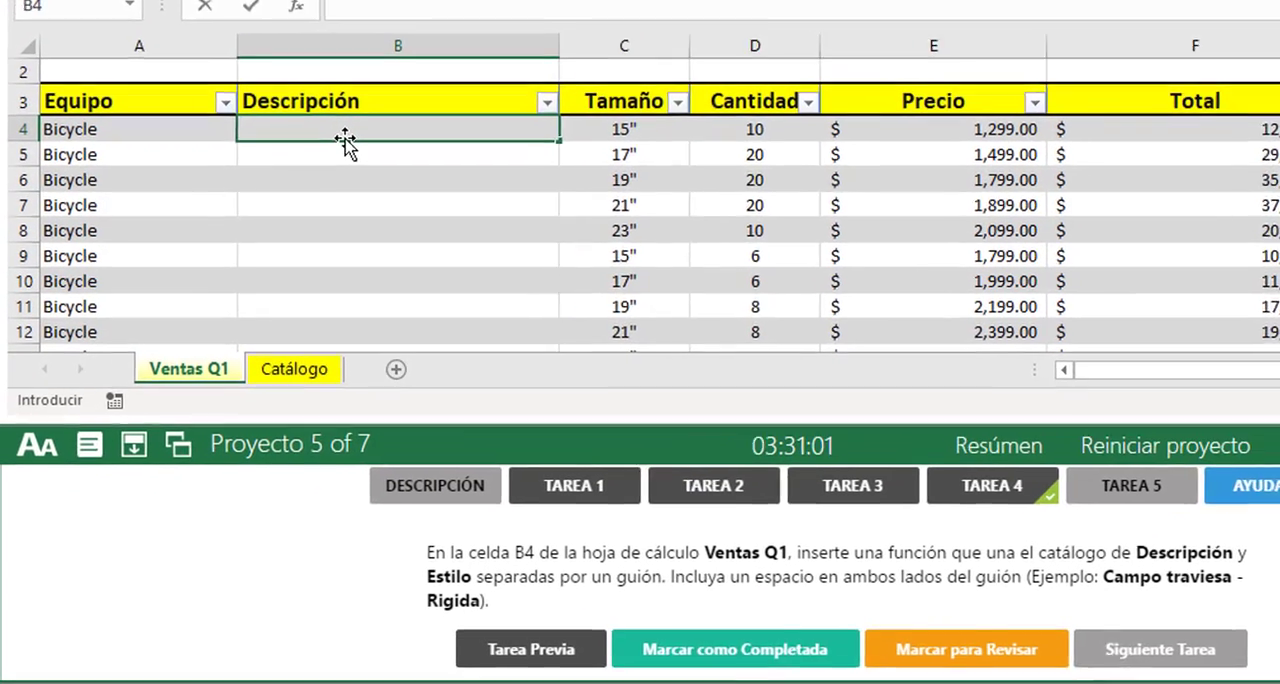
{"action": "type", "text": "=CON"}
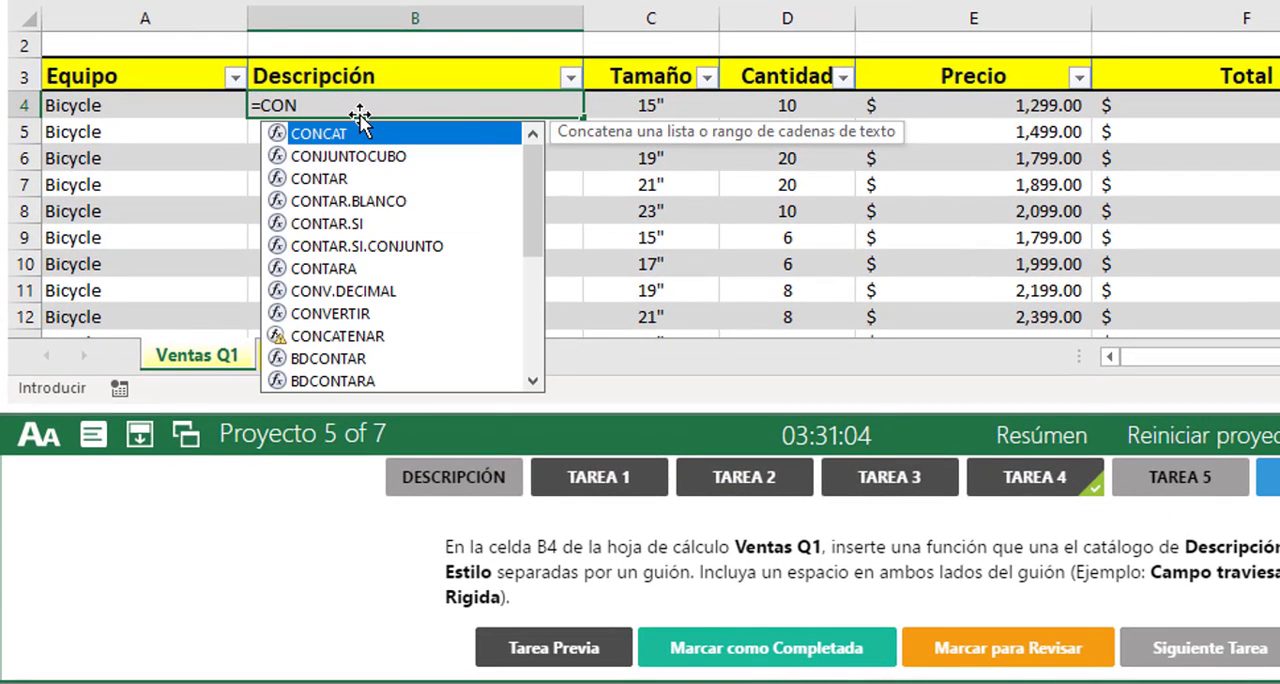
{"action": "type", "text": "CATENAR"}
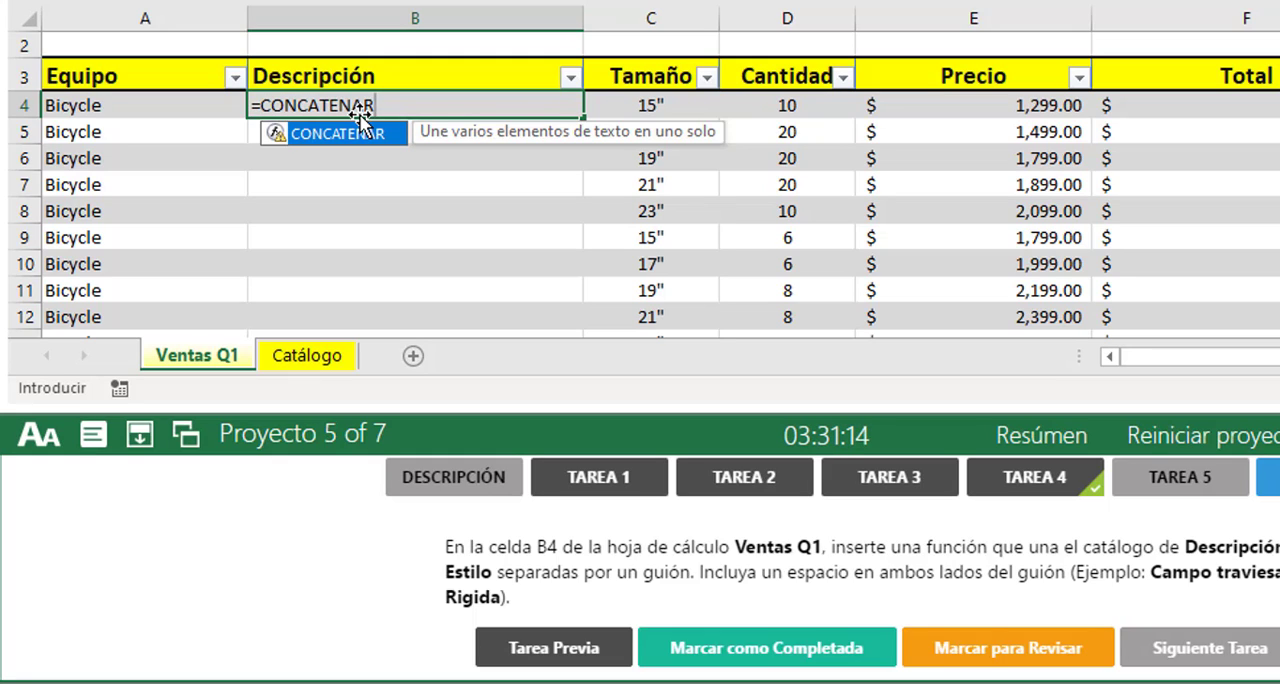
{"action": "type", "text": "("}
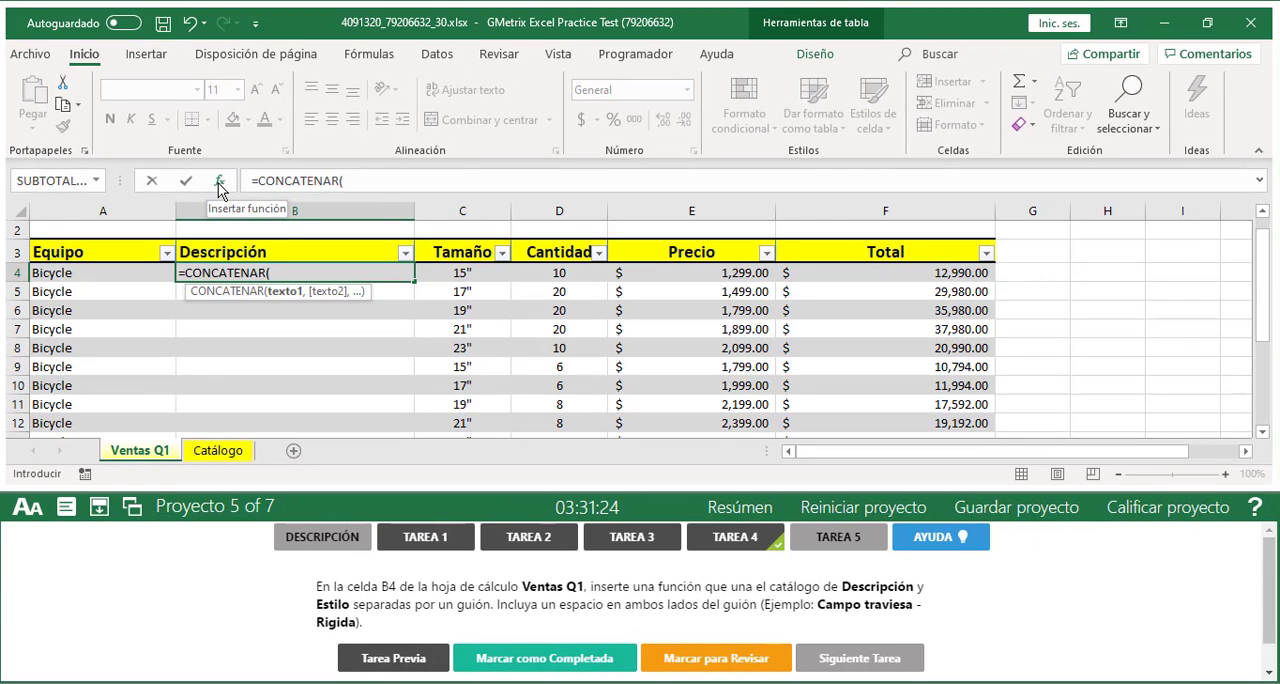
{"action": "left_click", "coordinate": [219, 185]}
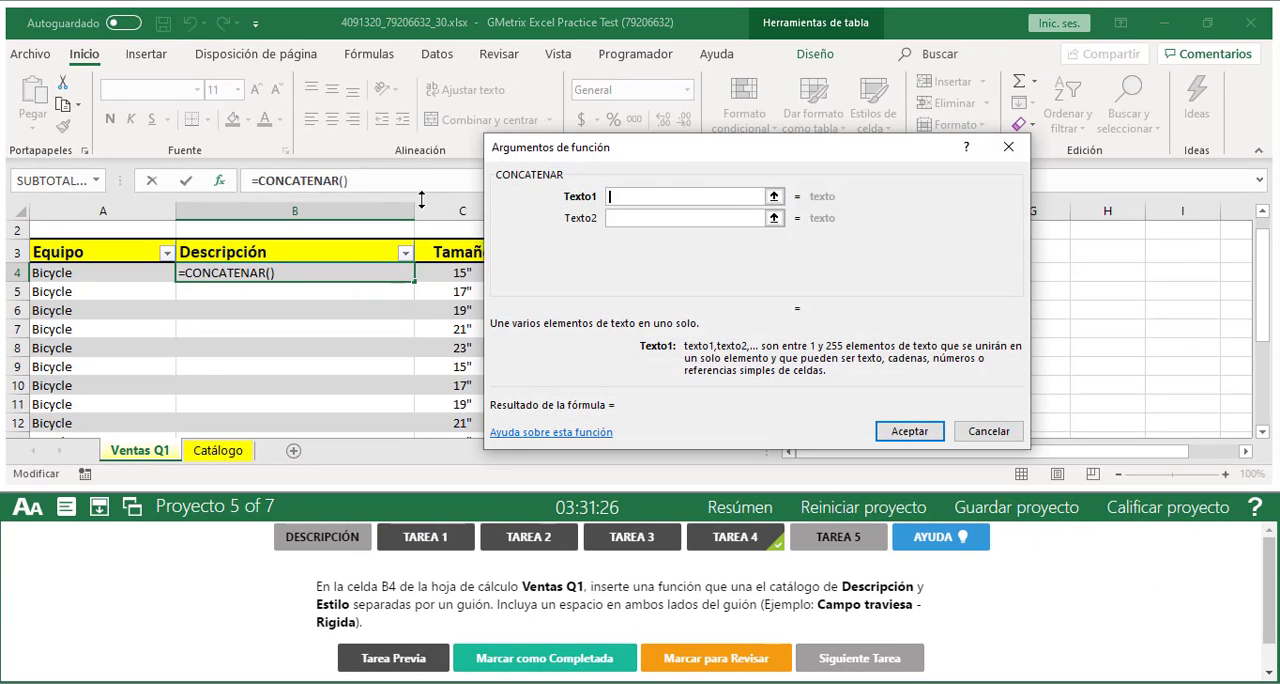
{"action": "left_click_drag", "start_coordinate": [677, 163], "coordinate": [591, 177]}
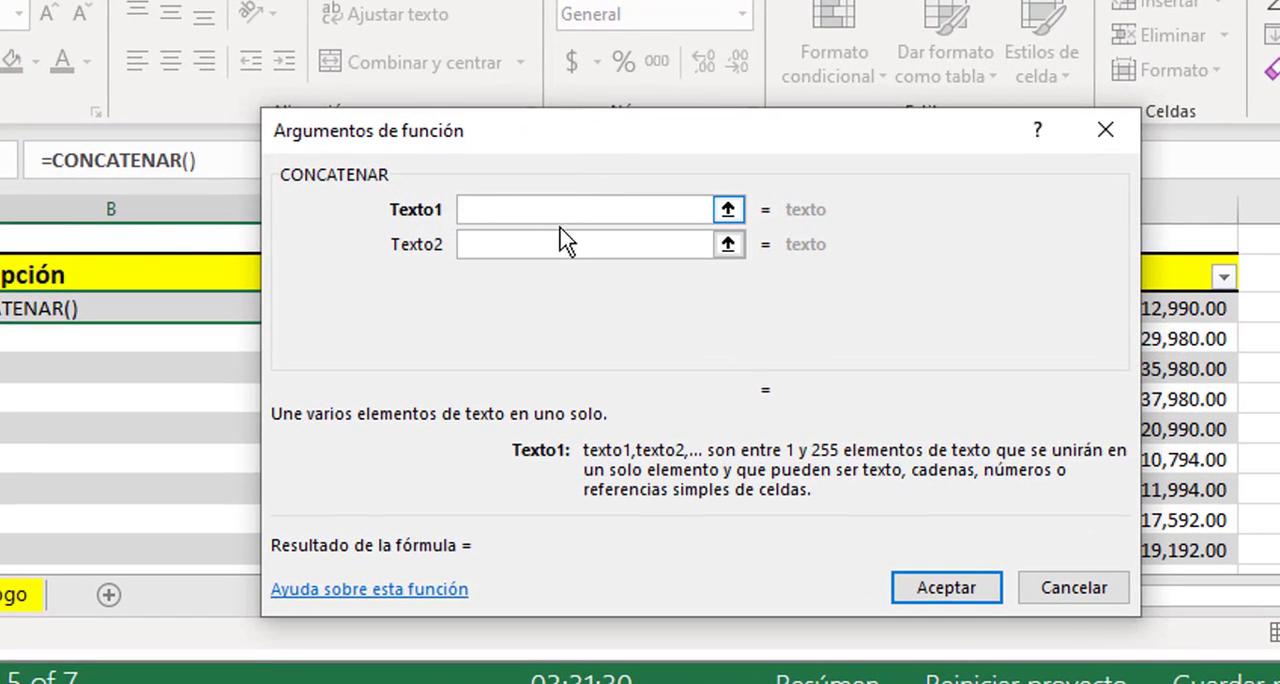
Reveal the additional CONCATENAR text arguments up to Texto5
{"action": "left_click", "coordinate": [559, 235]}
{"action": "left_click", "coordinate": [525, 247]}
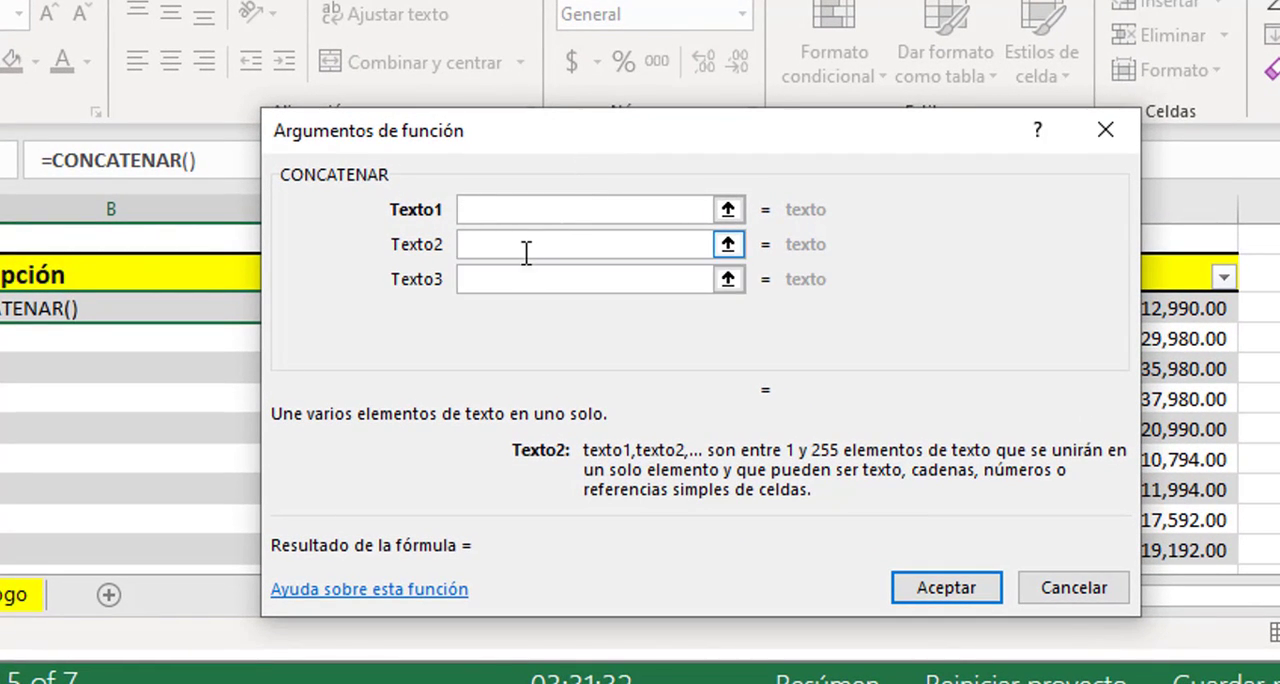
{"action": "left_click", "coordinate": [517, 280]}
{"action": "left_click", "coordinate": [509, 316]}
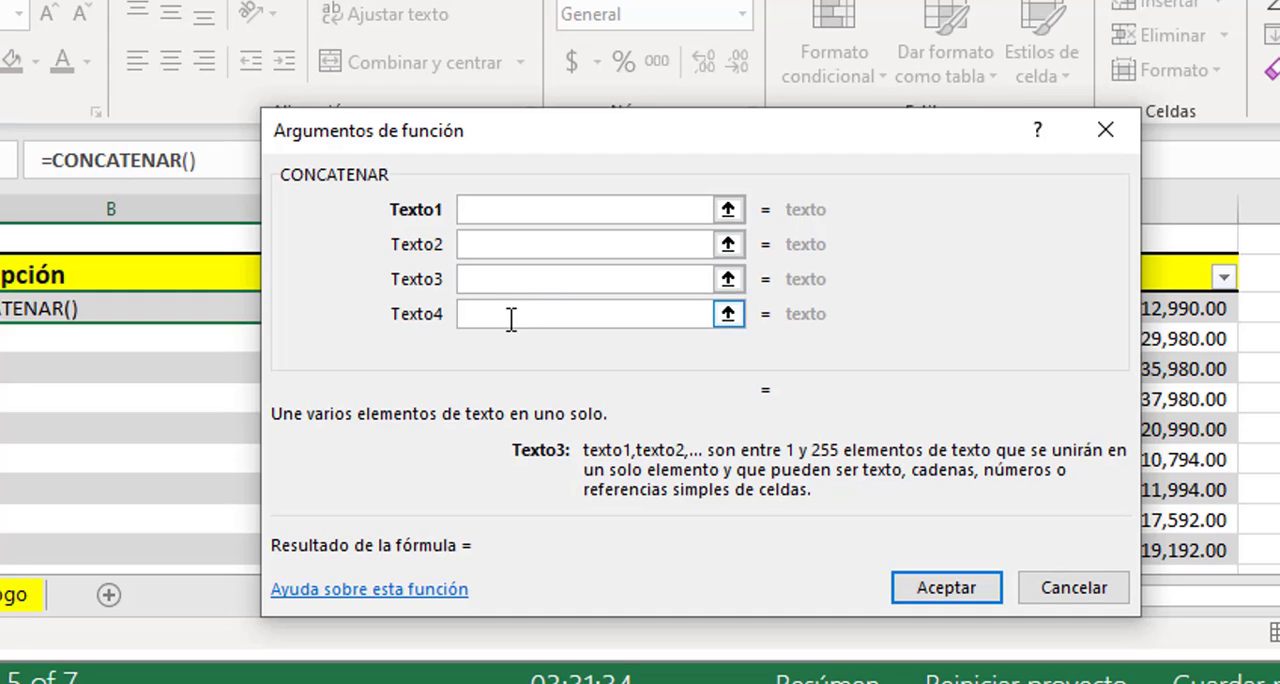
{"action": "left_click", "coordinate": [508, 345]}
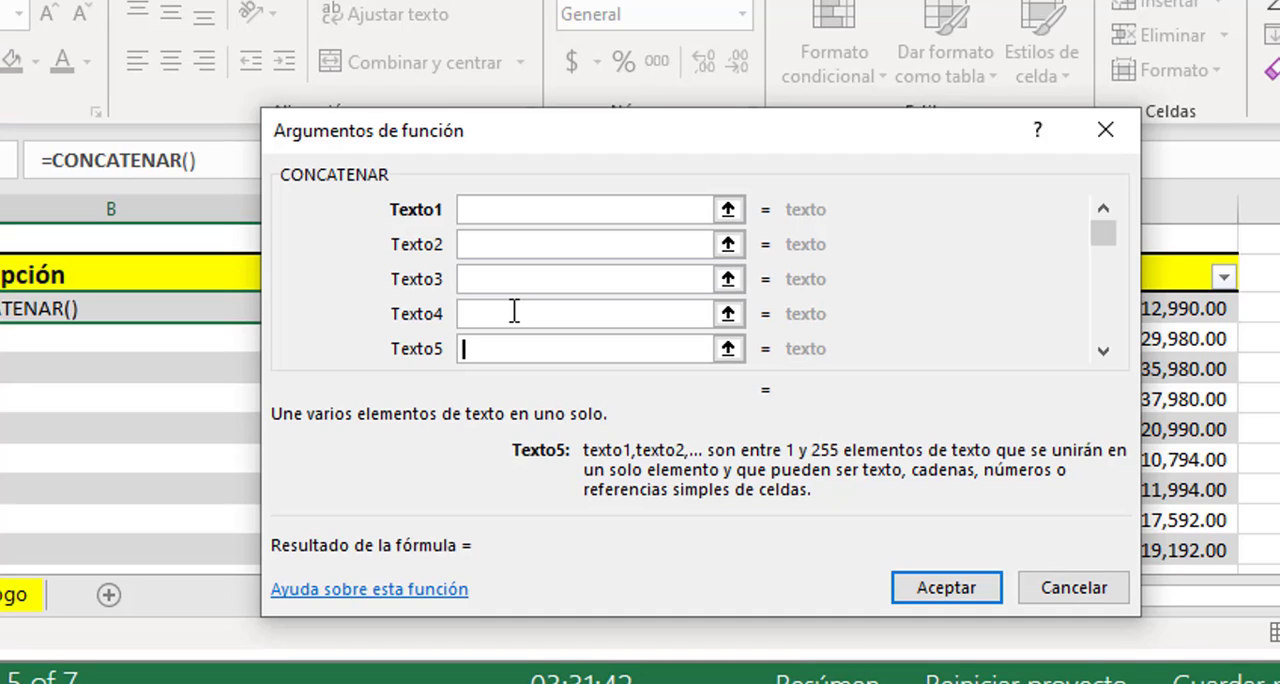
{"action": "left_click", "coordinate": [528, 212]}
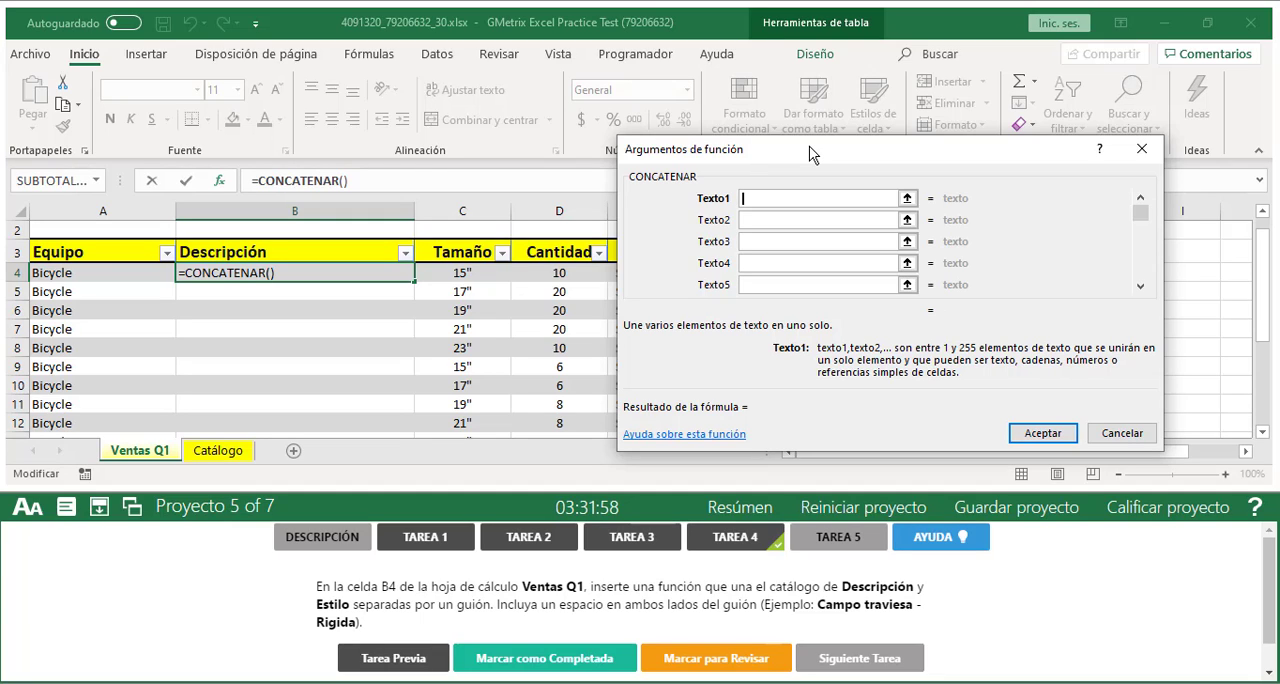
{"action": "left_click", "coordinate": [907, 199]}
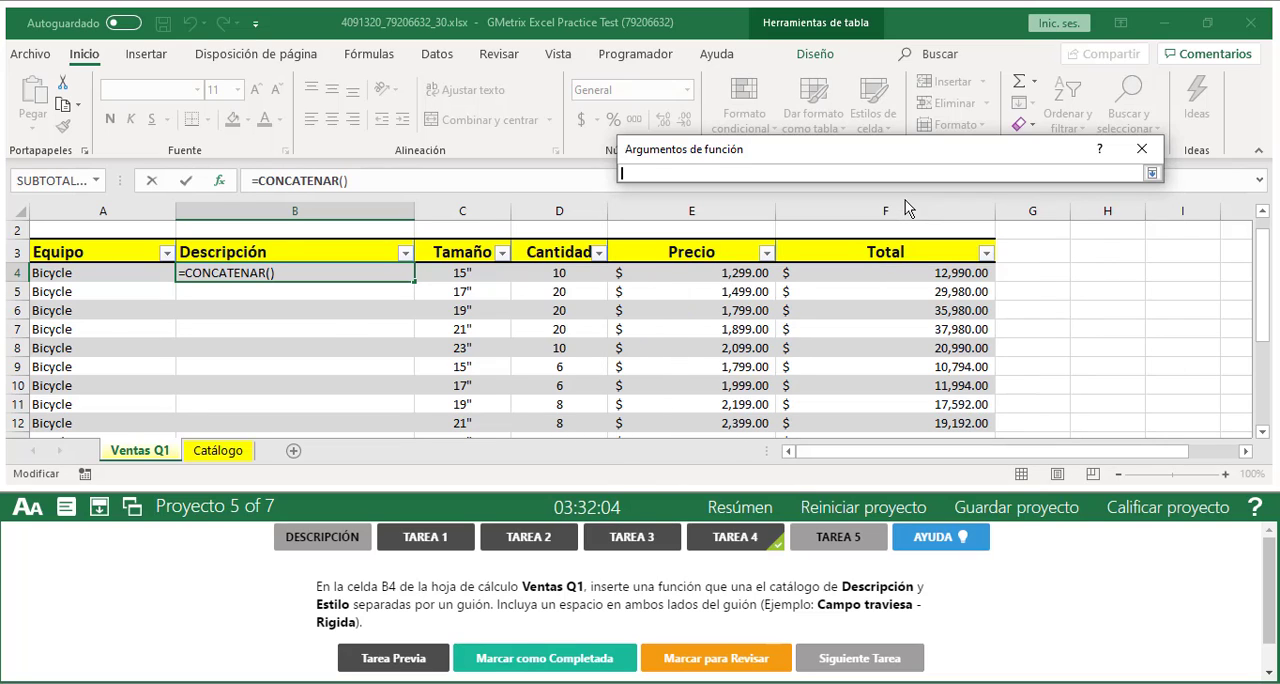
{"action": "left_click", "coordinate": [218, 450]}
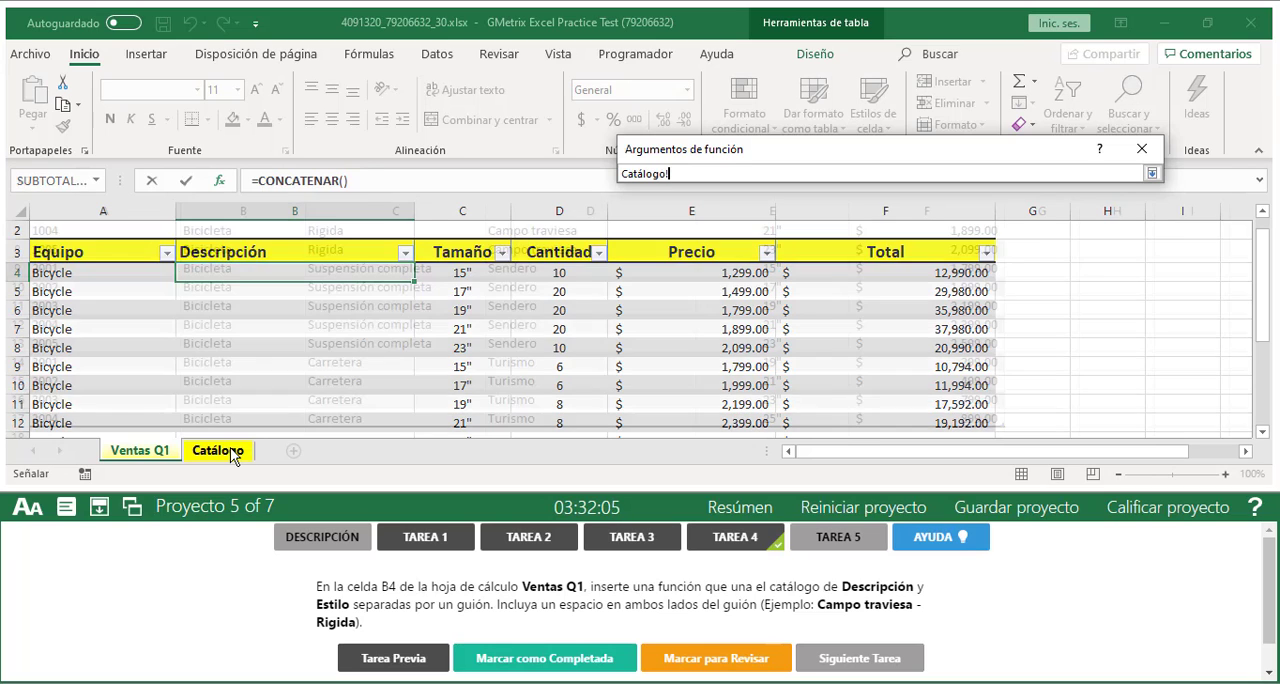
{"action": "scroll", "coordinate": [604, 358], "scroll_direction": "up", "scroll_amount": 3}
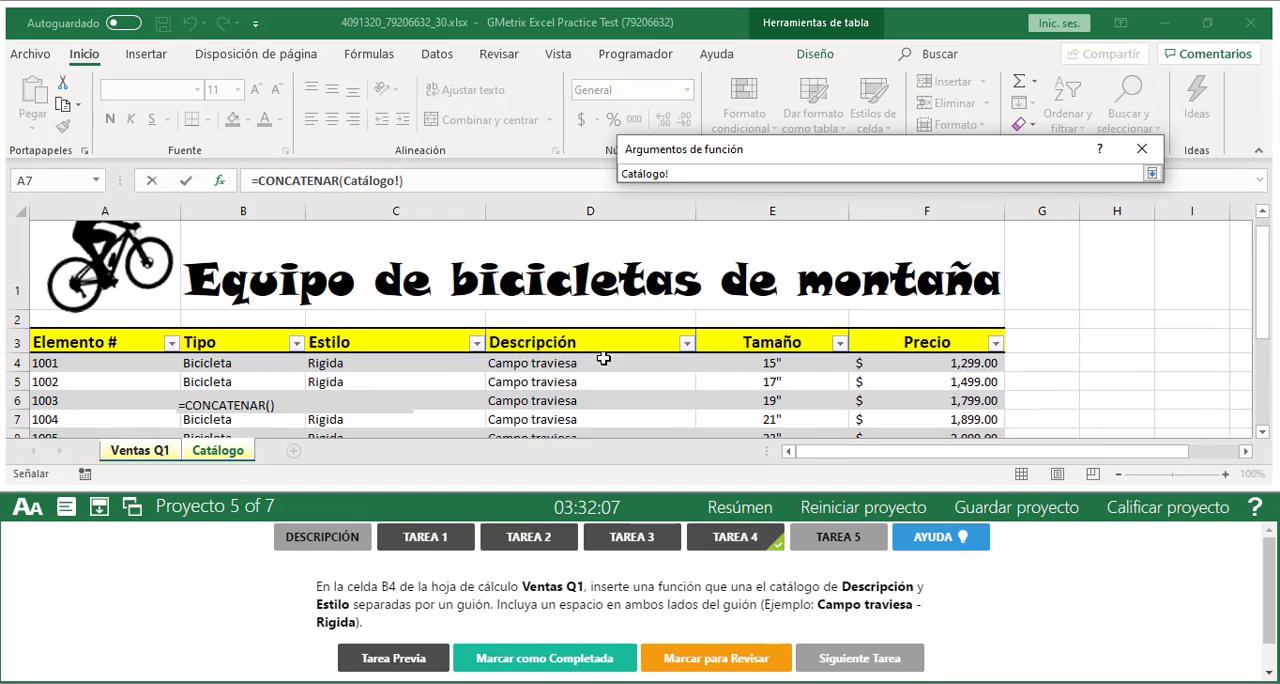
{"action": "left_click", "coordinate": [1262, 432]}
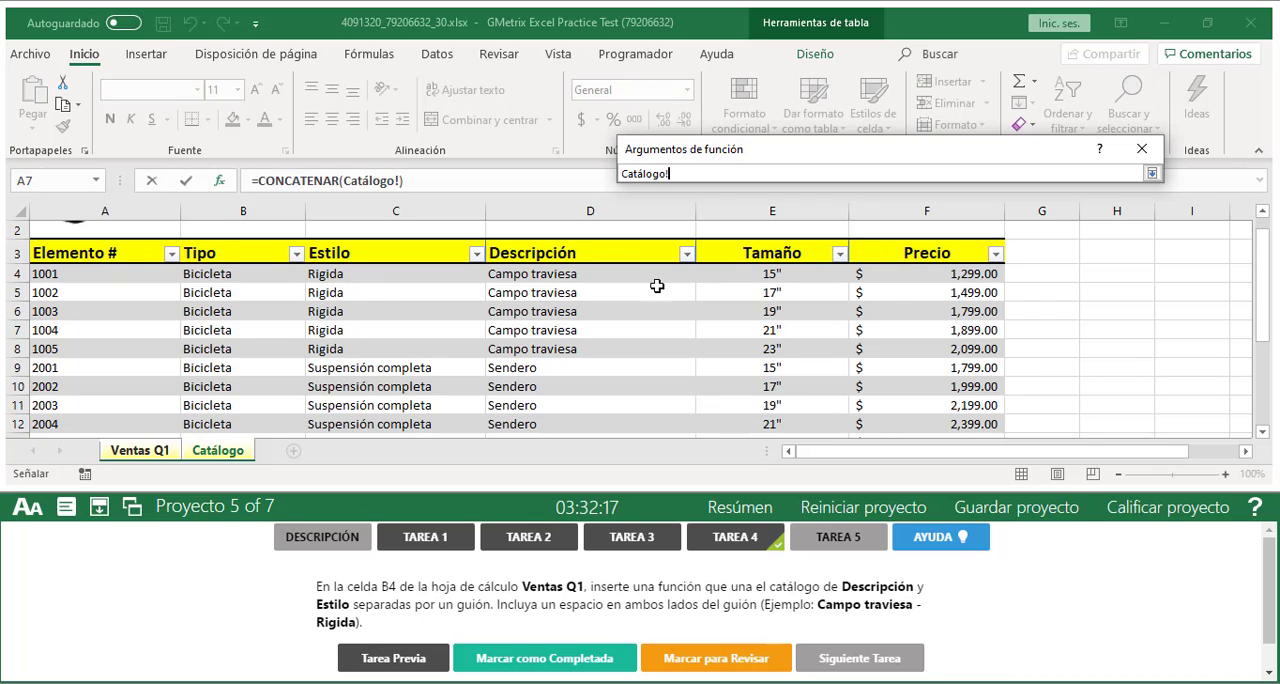
{"action": "left_click", "coordinate": [559, 278]}
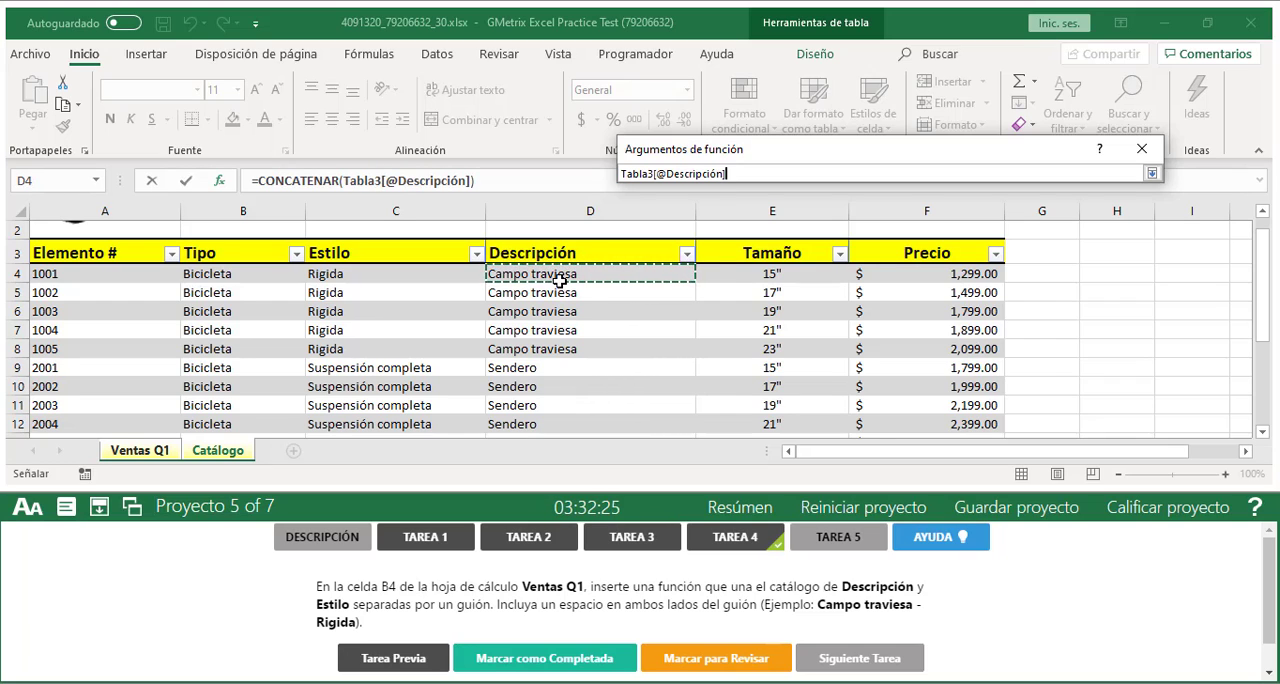
{"action": "left_click", "coordinate": [1153, 175]}
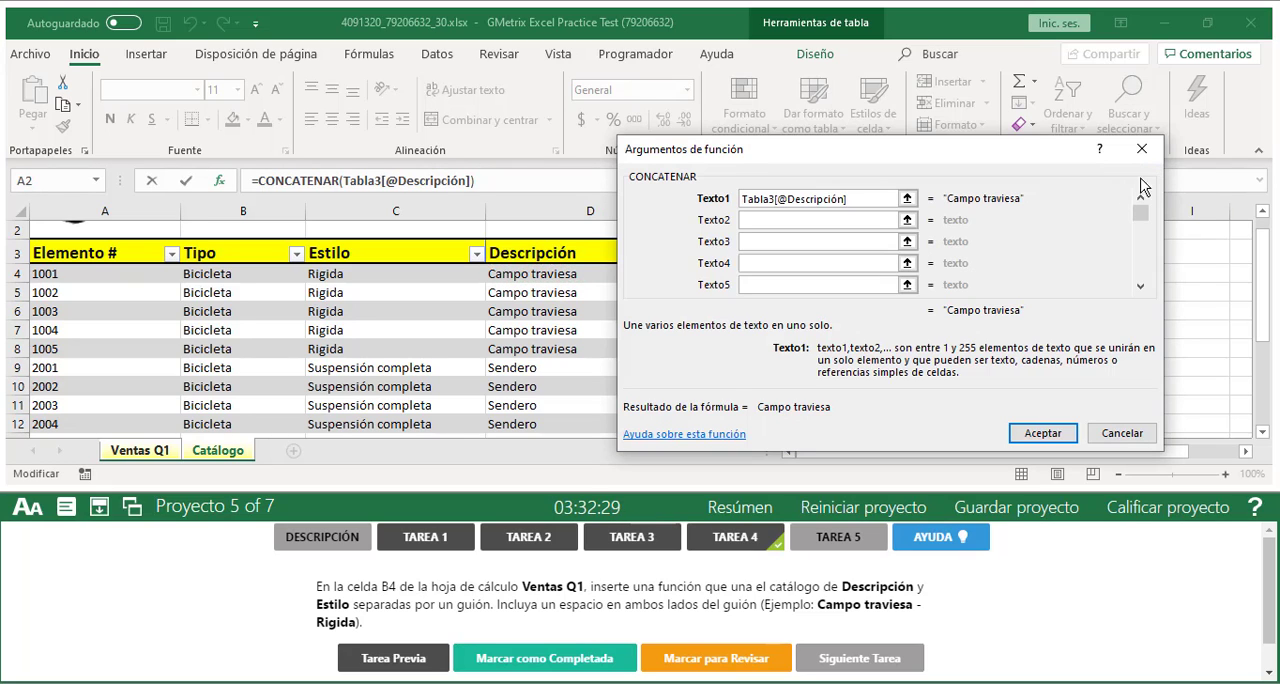
Set Texto2 to a hyphen with a space on each side, " - "
{"action": "left_click", "coordinate": [815, 221]}
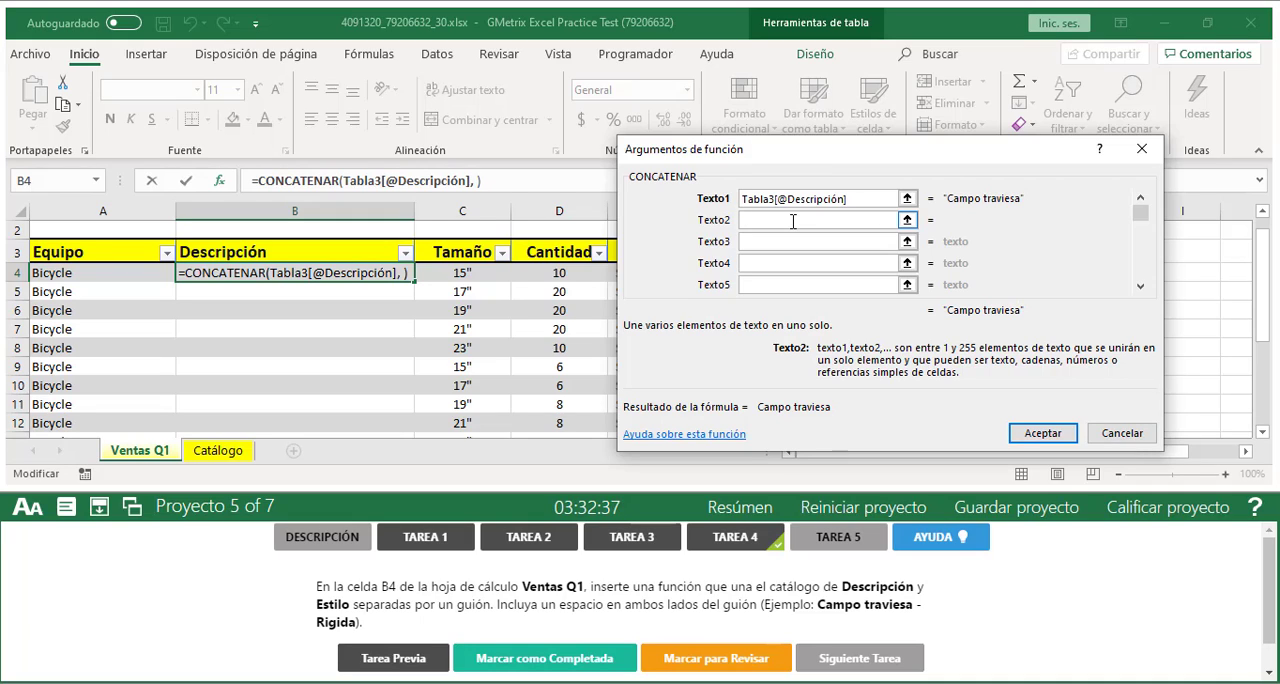
{"action": "type", "text": "-"}
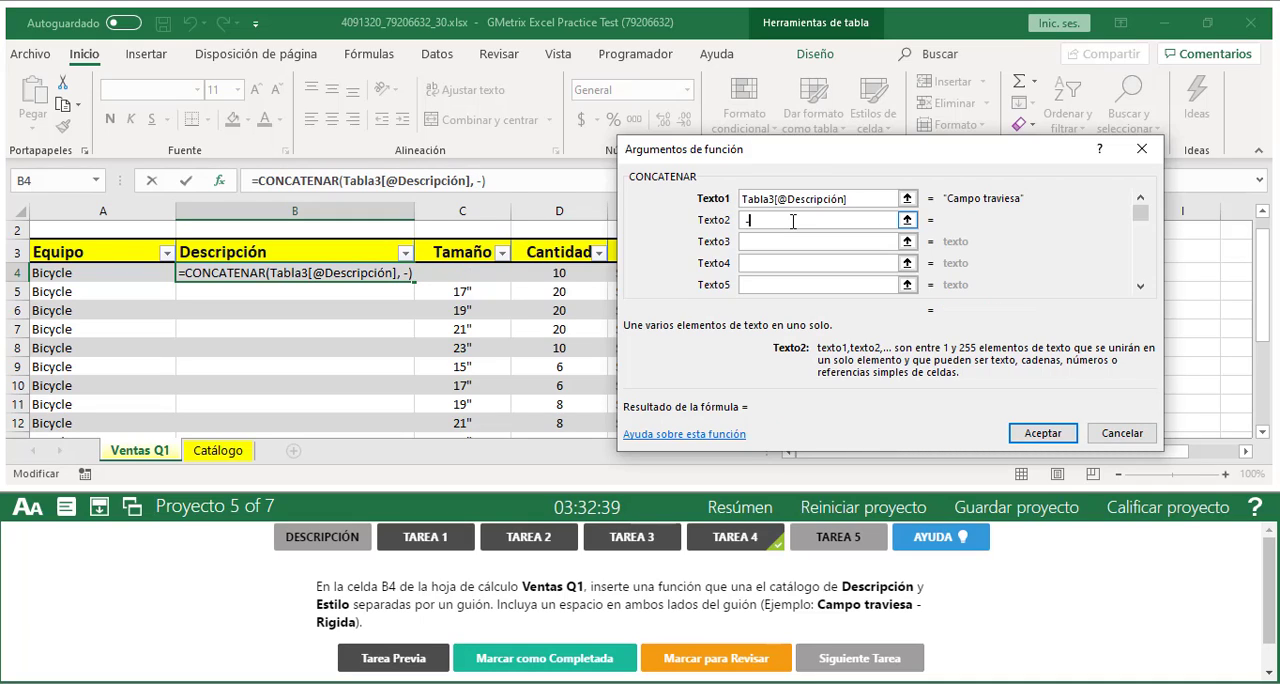
{"action": "key", "text": "BackSpace"}
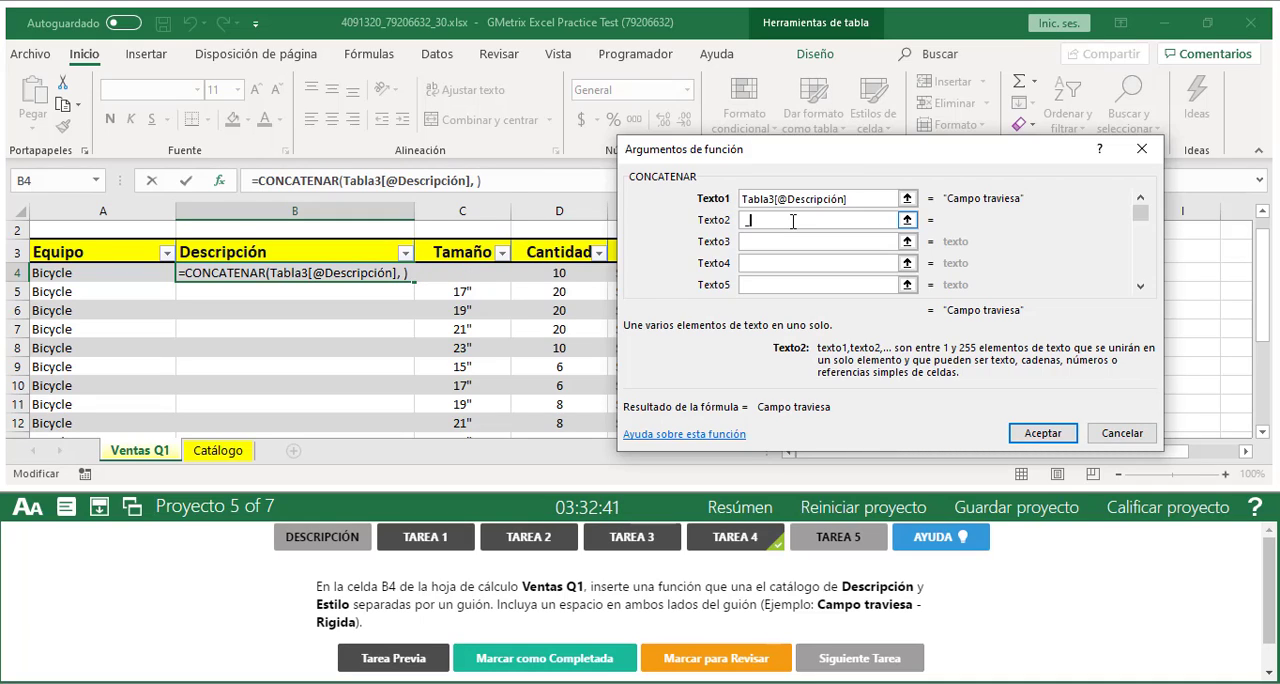
{"action": "type", "text": "-"}
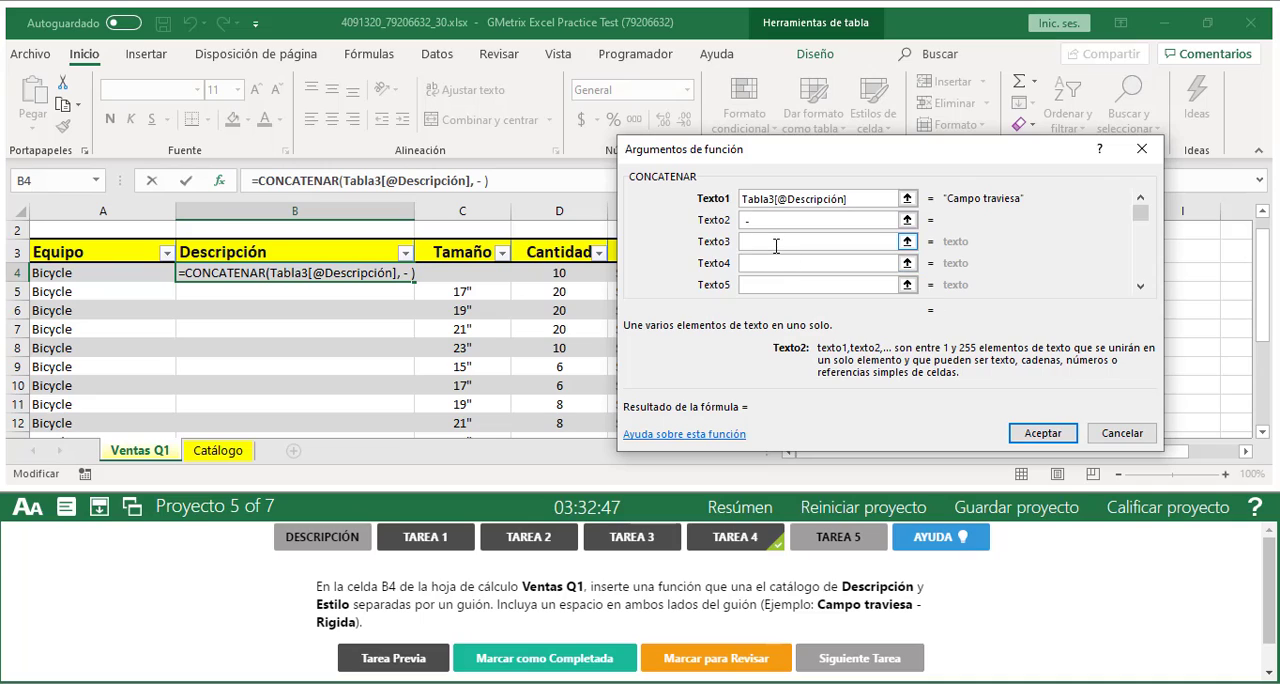
{"action": "left_click", "coordinate": [775, 245]}
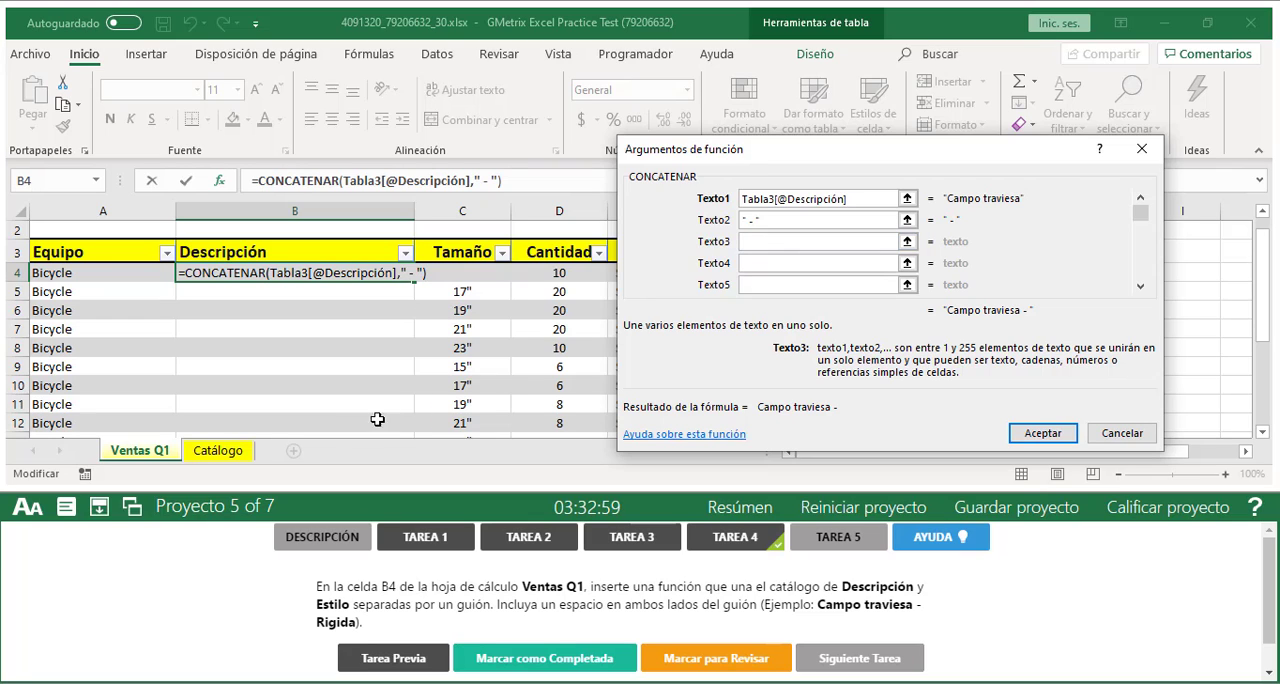
{"action": "left_click", "coordinate": [236, 452]}
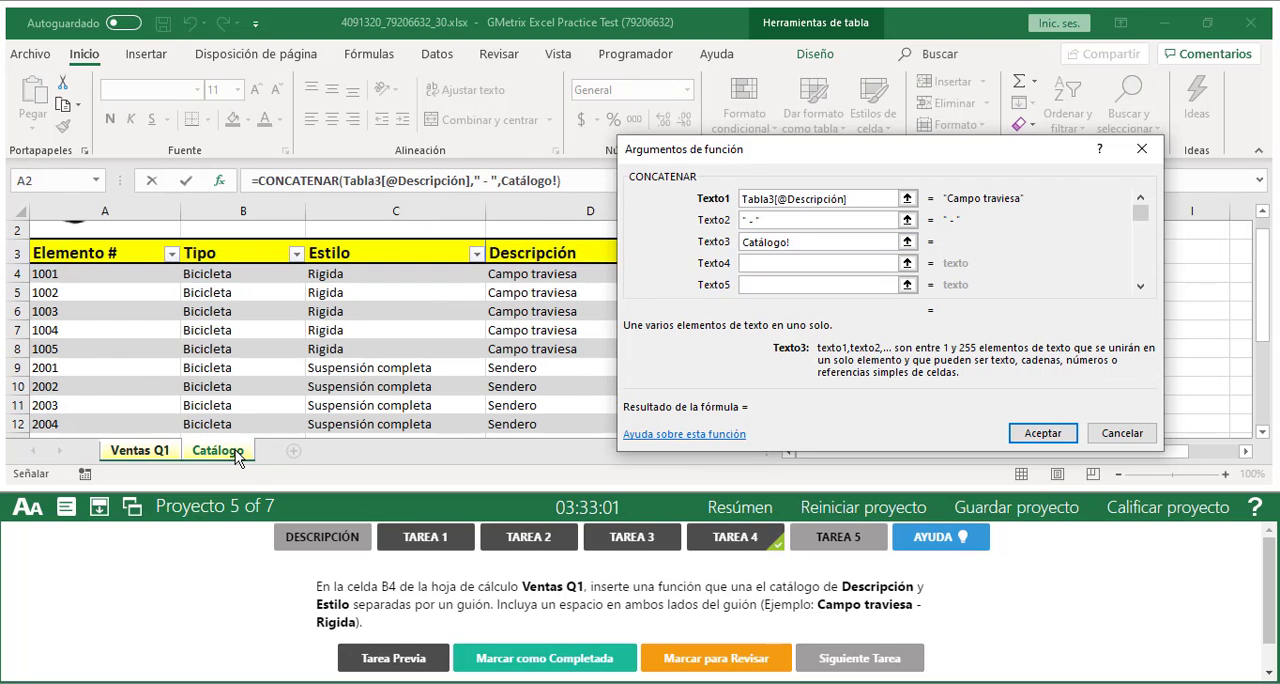
{"action": "left_click", "coordinate": [908, 244]}
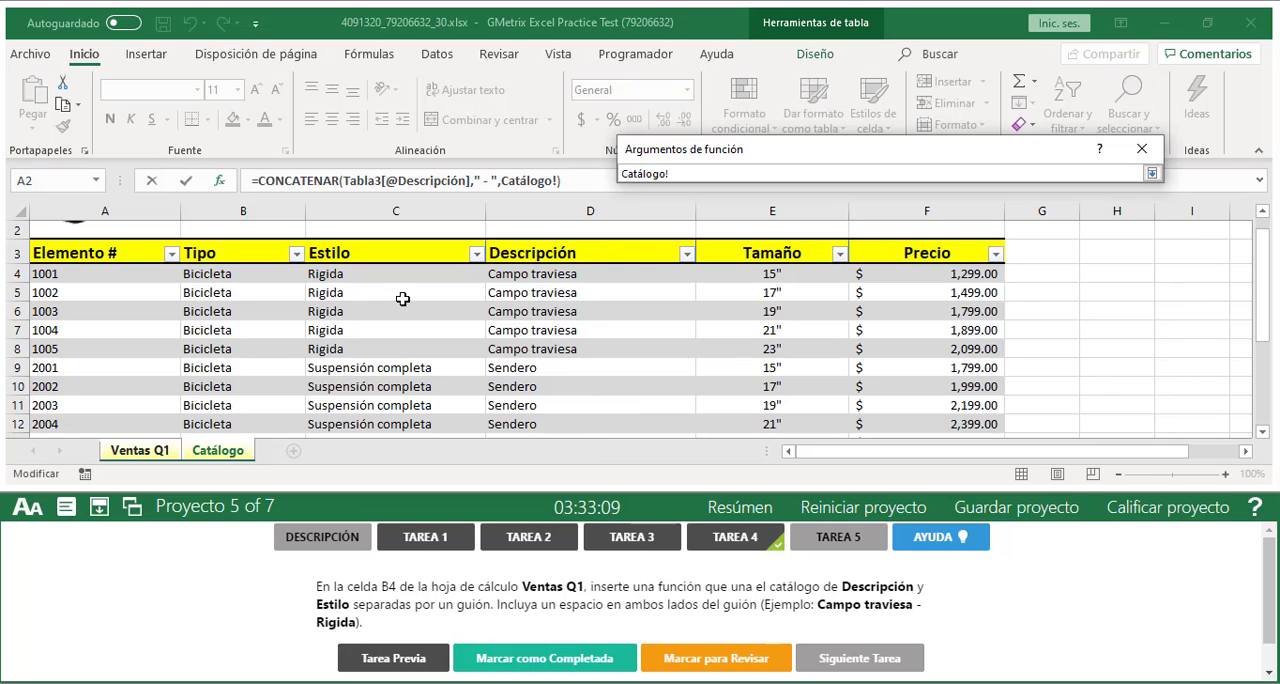
{"action": "left_click", "coordinate": [367, 282]}
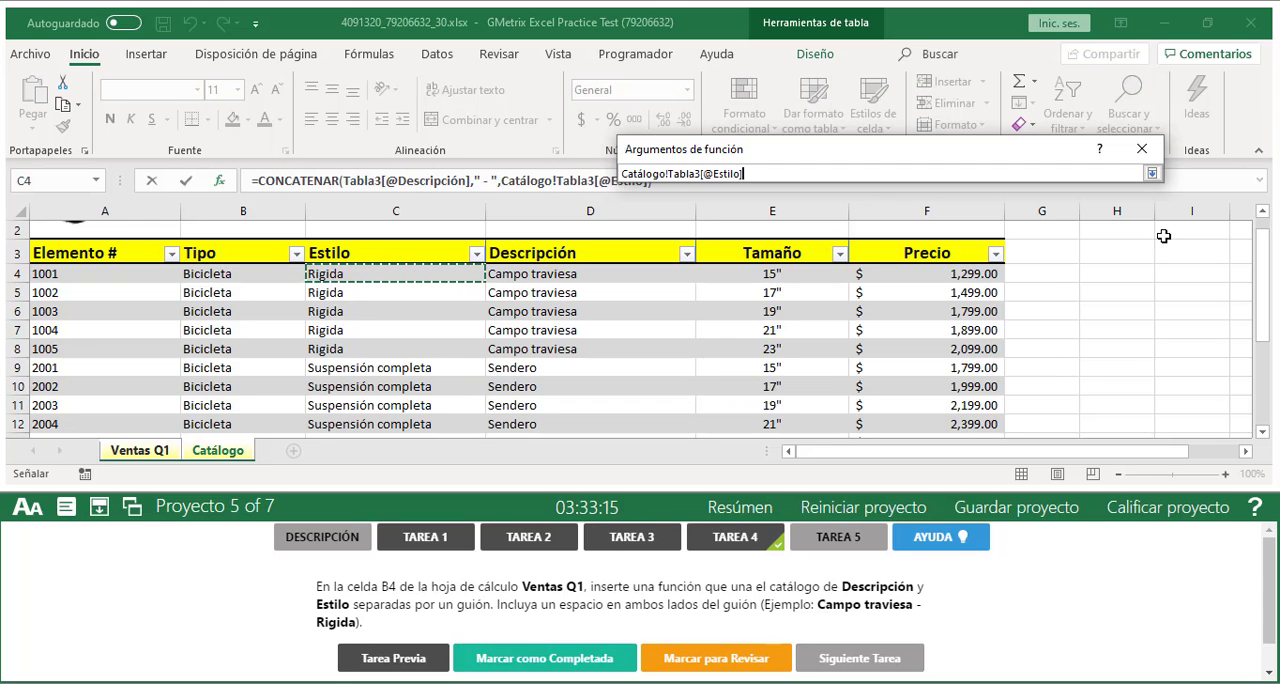
{"action": "left_click", "coordinate": [1152, 174]}
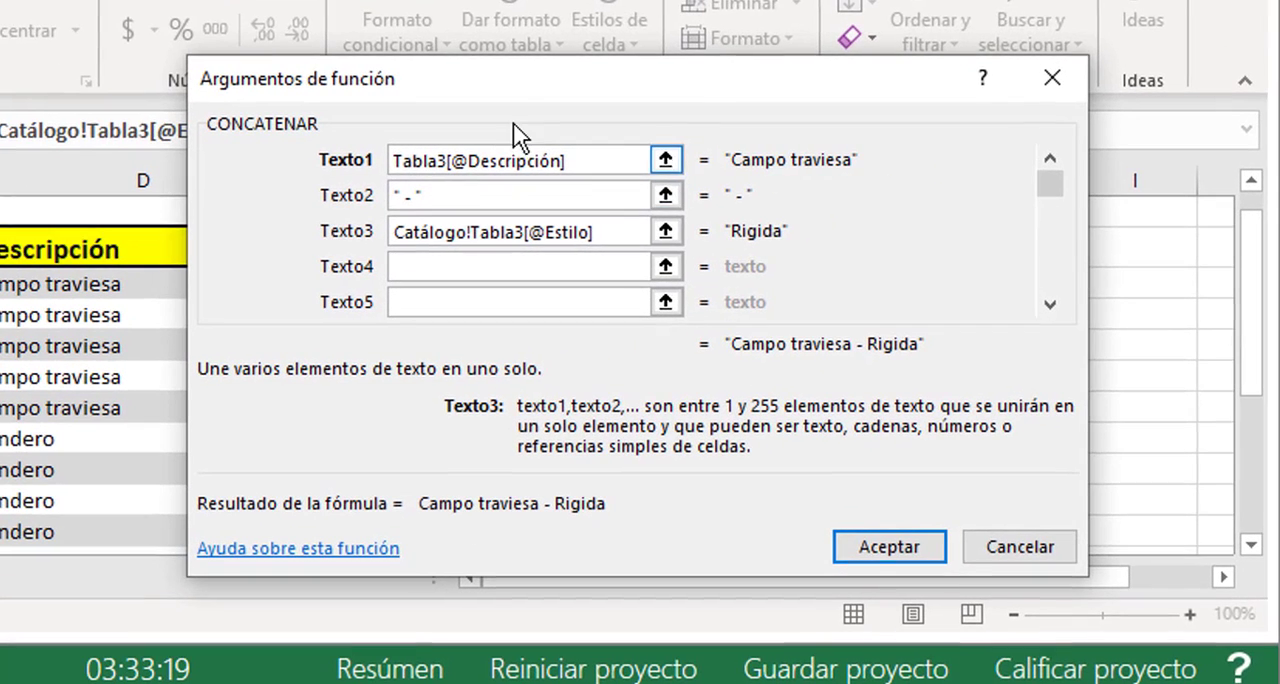
{"action": "left_click_drag", "start_coordinate": [524, 97], "coordinate": [468, 86]}
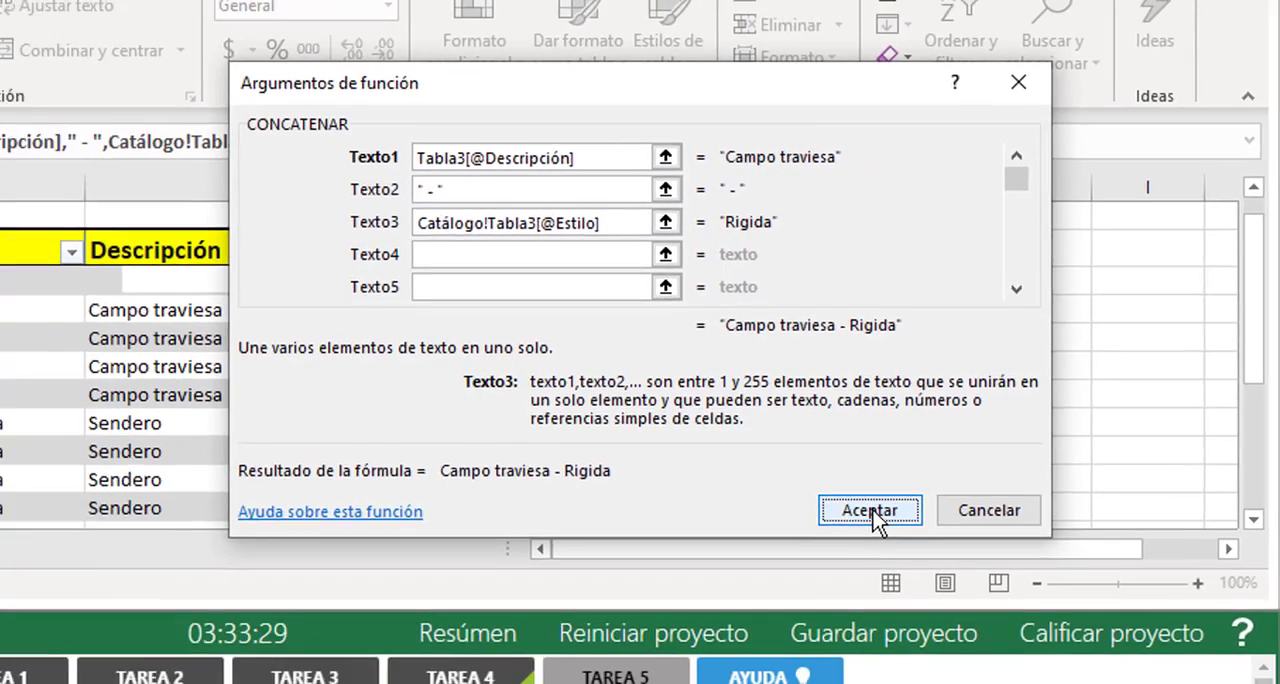
{"action": "left_click", "coordinate": [832, 536]}
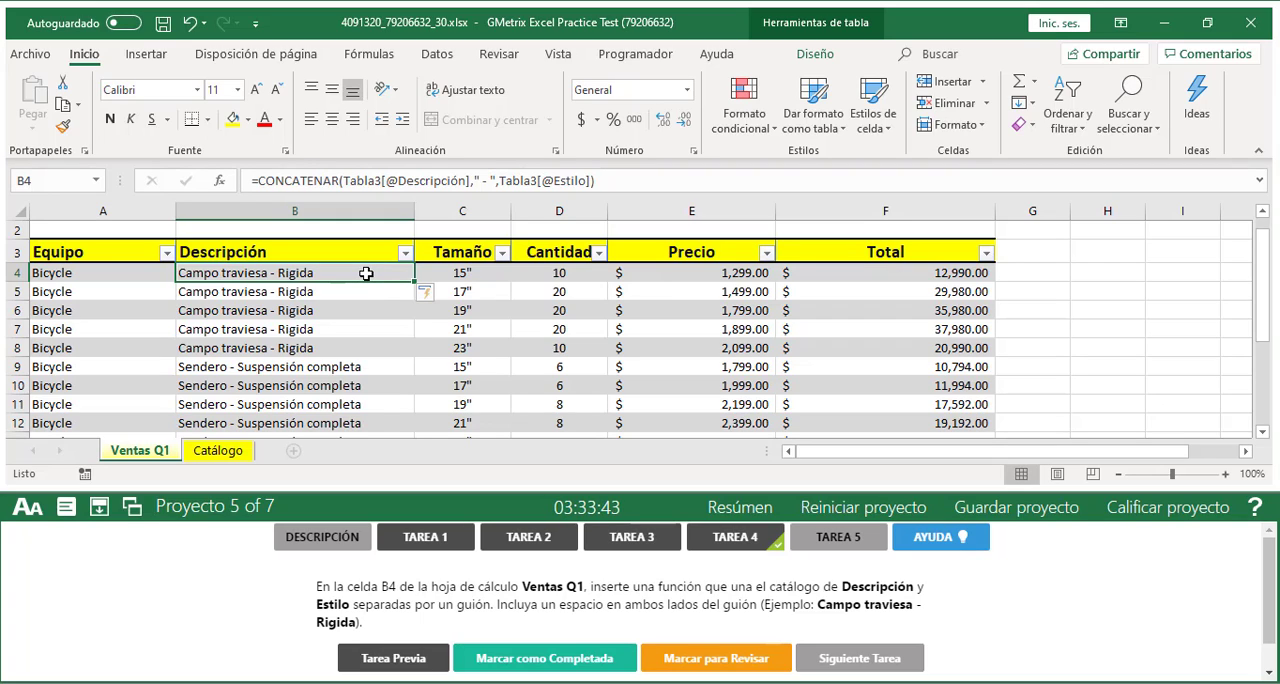
Examine the formulas and joined texts in the Descripción column of the Ventas Q1 table, from B5 down to the last rows
{"action": "left_click", "coordinate": [395, 293]}
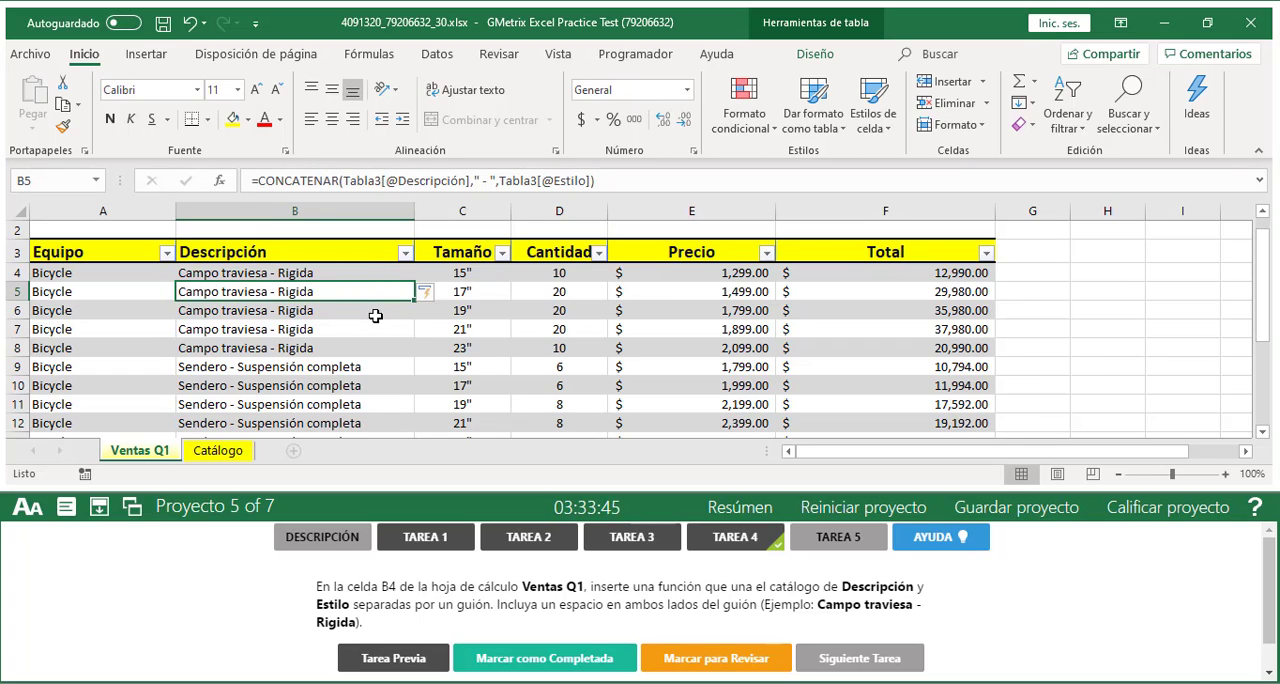
{"action": "left_click", "coordinate": [375, 316]}
{"action": "left_click", "coordinate": [360, 331]}
{"action": "left_click", "coordinate": [352, 349]}
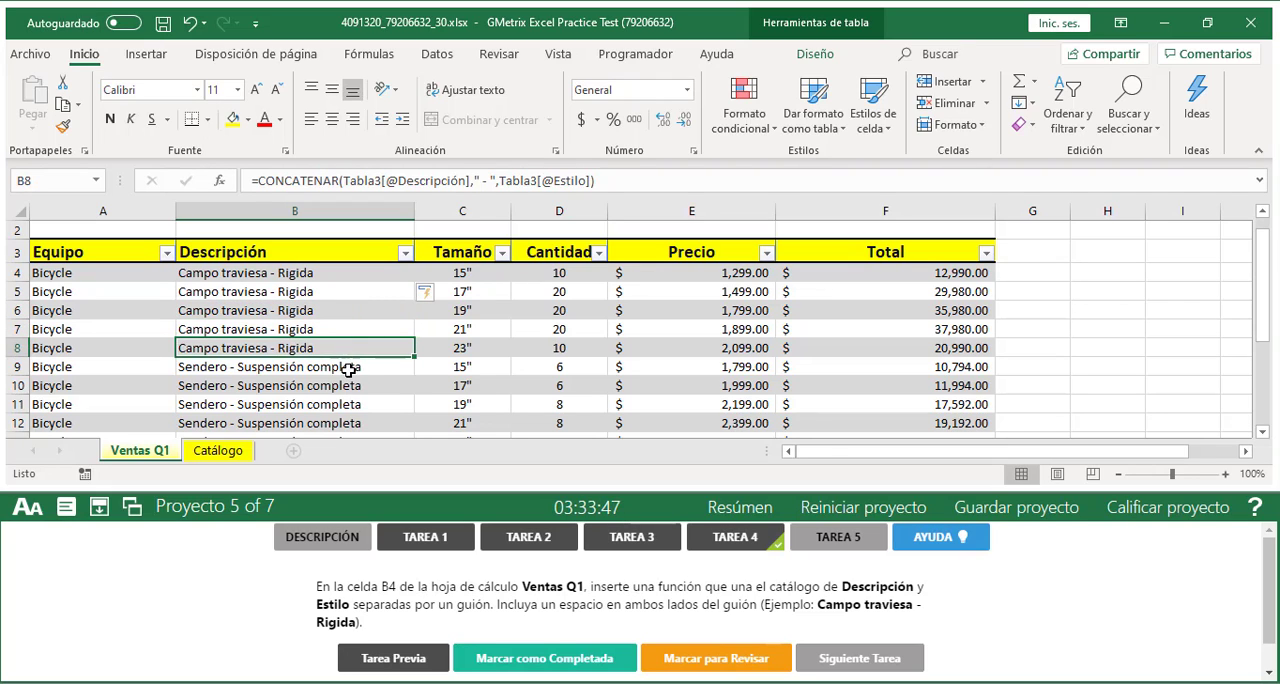
{"action": "left_click", "coordinate": [348, 368]}
{"action": "scroll", "coordinate": [360, 364], "scroll_direction": "down", "scroll_amount": 1}
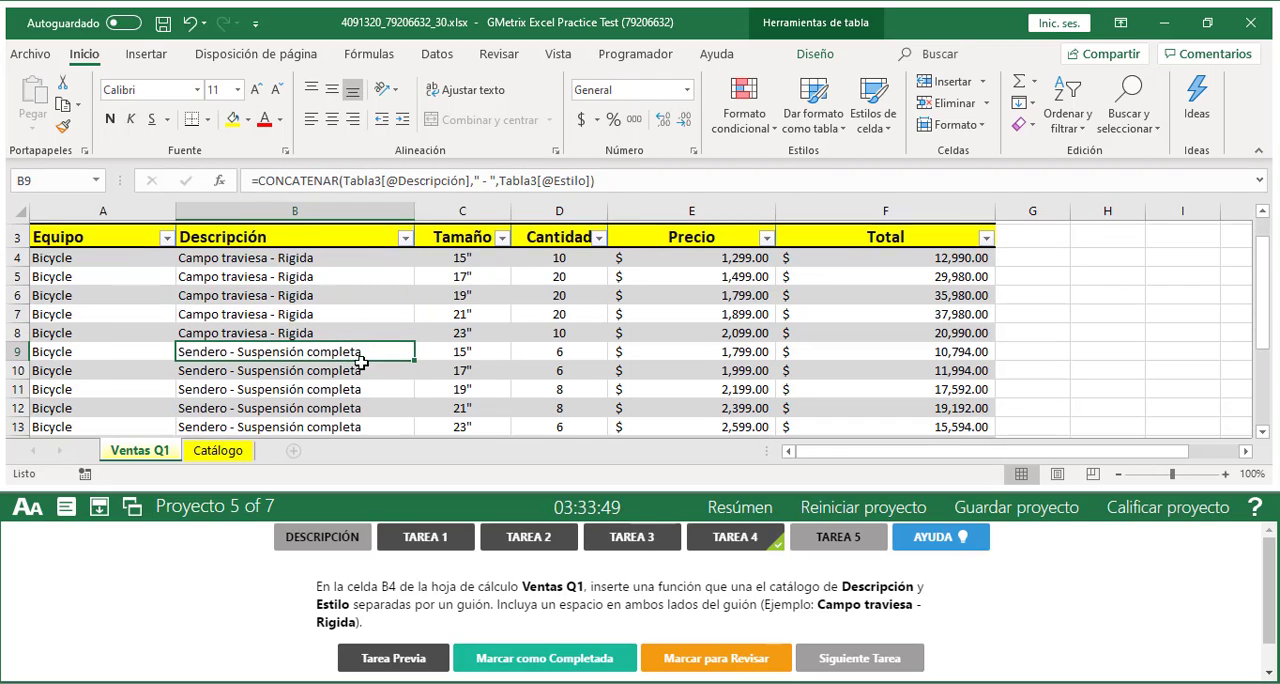
{"action": "left_click", "coordinate": [354, 324]}
{"action": "left_click", "coordinate": [328, 344]}
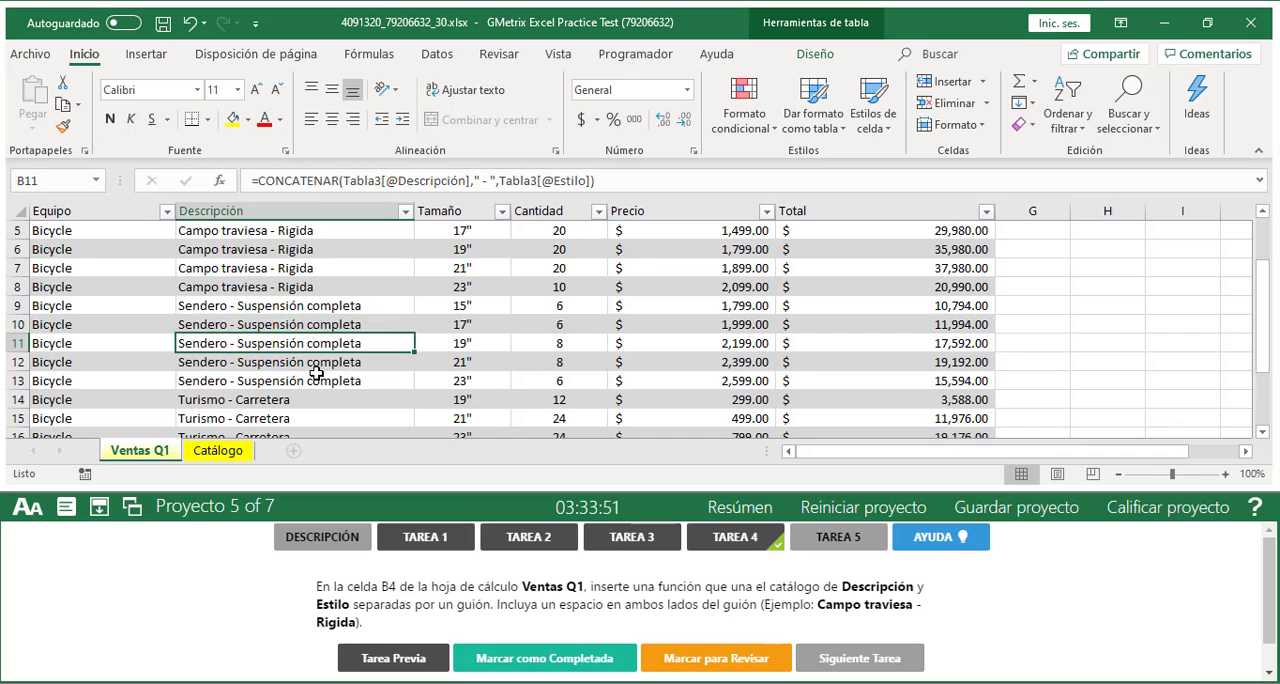
{"action": "left_click", "coordinate": [328, 362]}
{"action": "left_click", "coordinate": [328, 380]}
{"action": "scroll", "coordinate": [313, 311], "scroll_direction": "down", "scroll_amount": 2}
{"action": "left_click", "coordinate": [313, 311]}
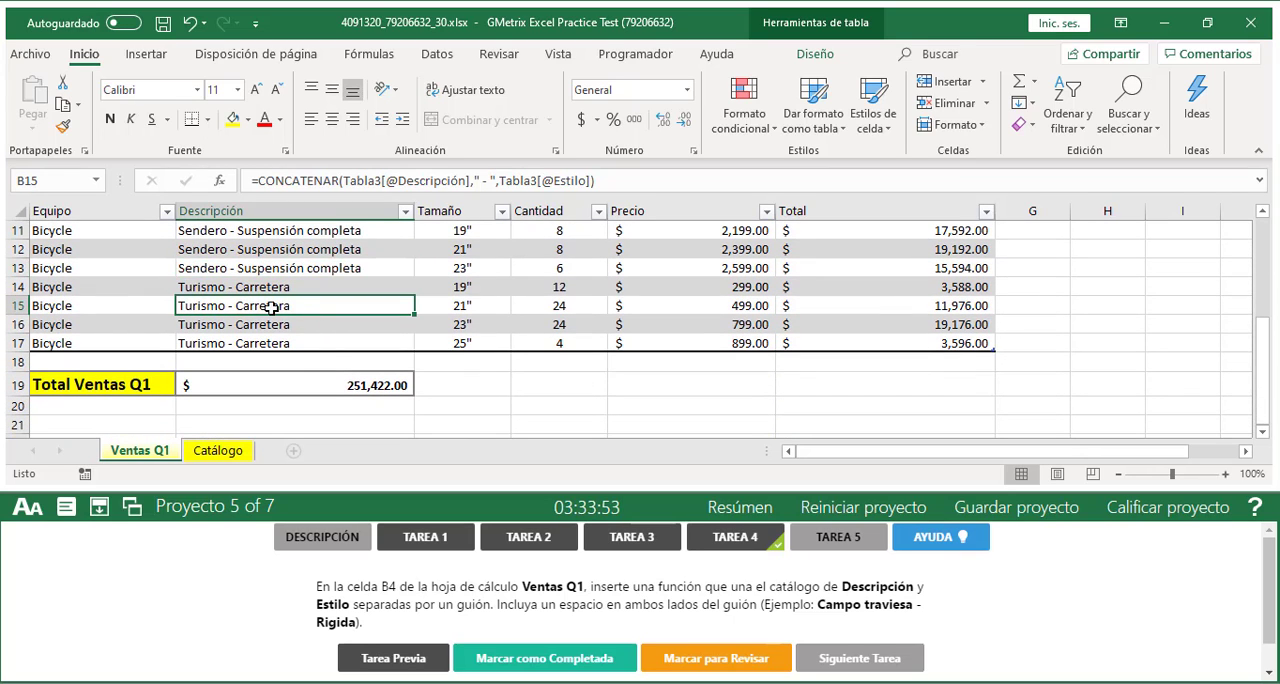
{"action": "left_click", "coordinate": [266, 327]}
{"action": "left_click", "coordinate": [286, 289]}
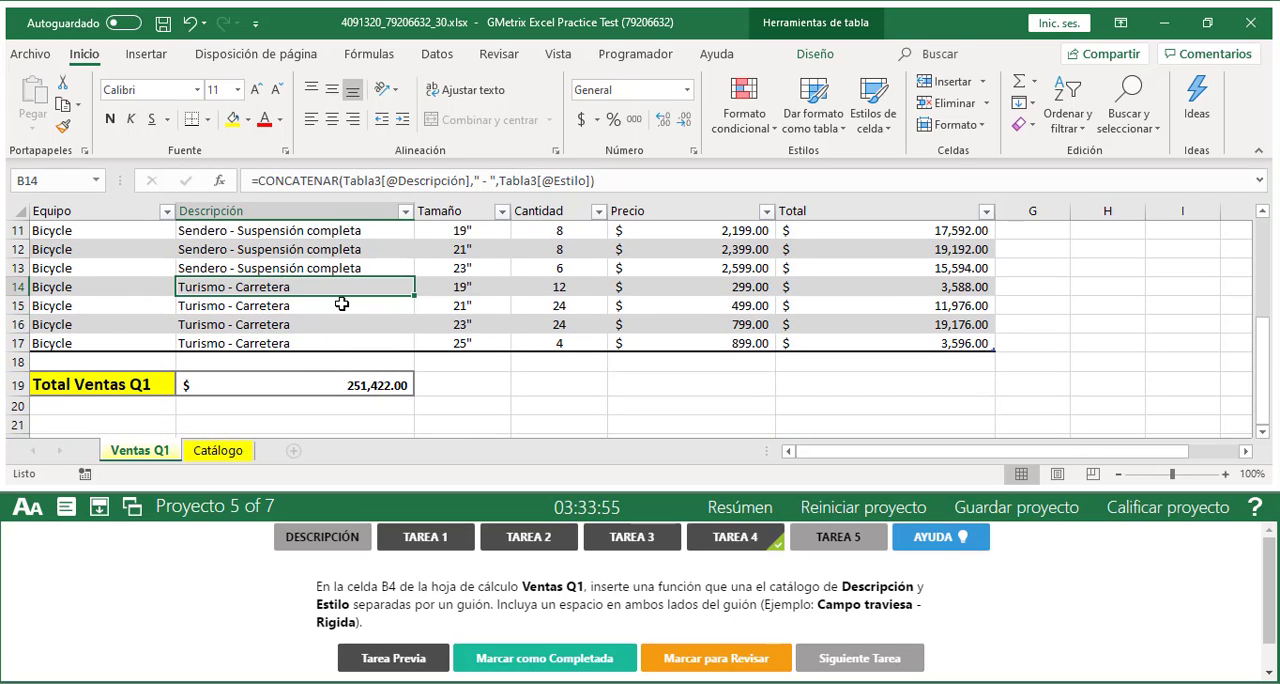
Review the CONCATENAR formula and joined texts in the Ventas Q1 Descripción column, from B4 through the Sendero rows
{"action": "scroll", "coordinate": [342, 298], "scroll_direction": "up", "scroll_amount": 3}
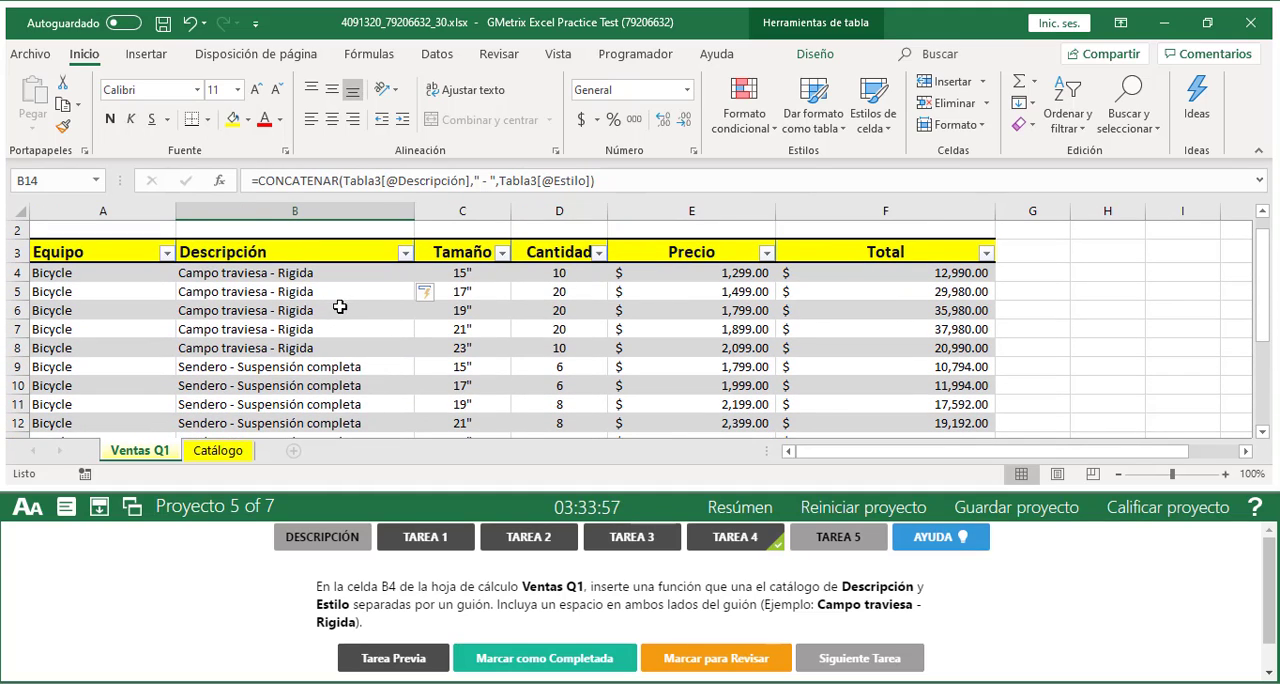
{"action": "left_click", "coordinate": [312, 272]}
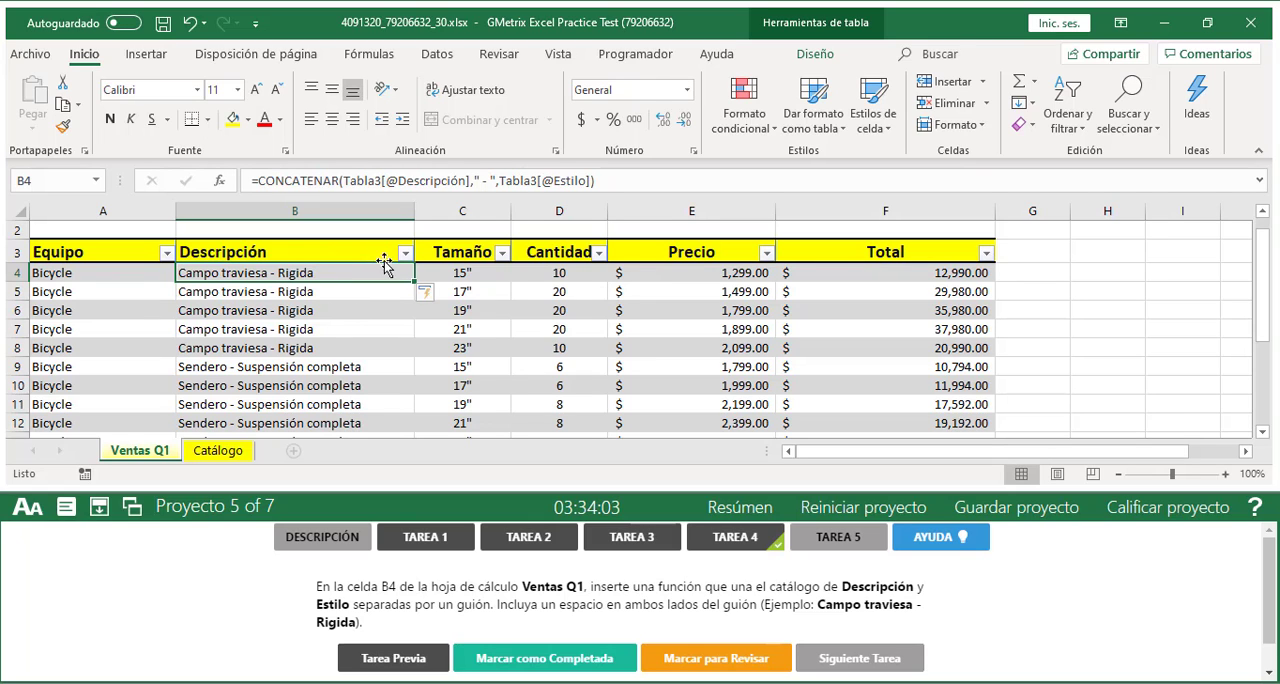
{"action": "scroll", "coordinate": [742, 342], "scroll_direction": "up", "scroll_amount": 1}
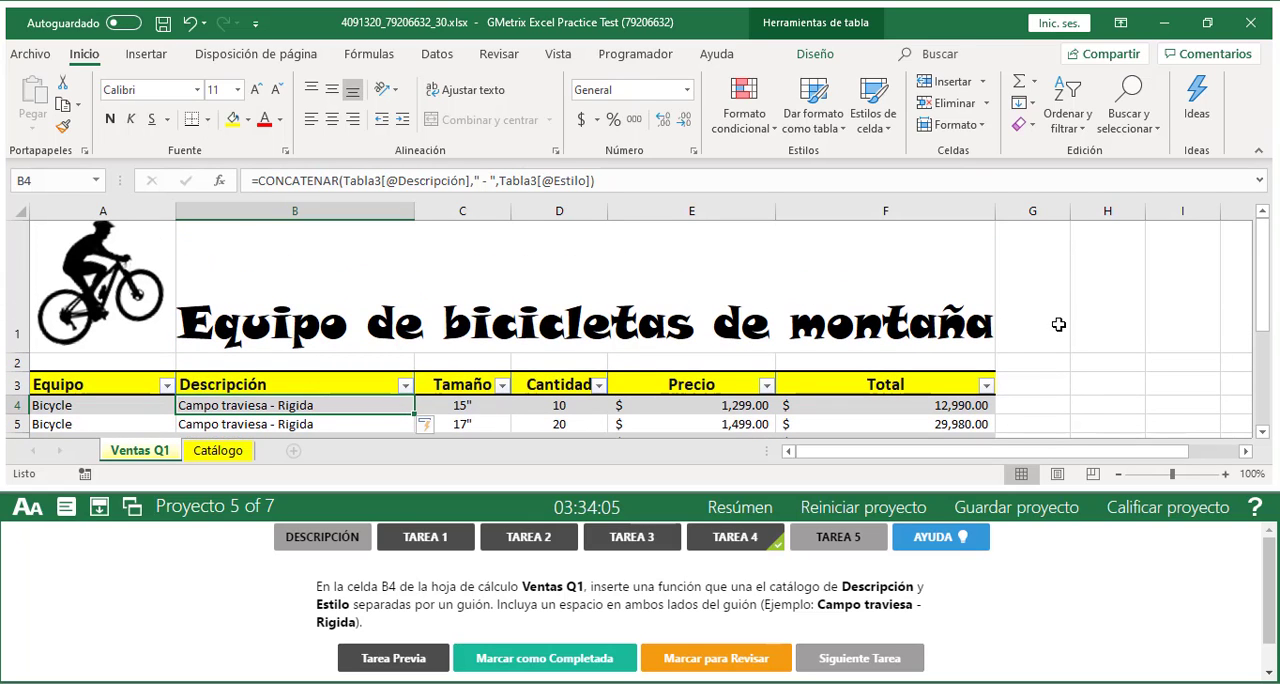
{"action": "scroll", "coordinate": [1070, 370], "scroll_direction": "down", "scroll_amount": 1}
{"action": "left_click", "coordinate": [1040, 254]}
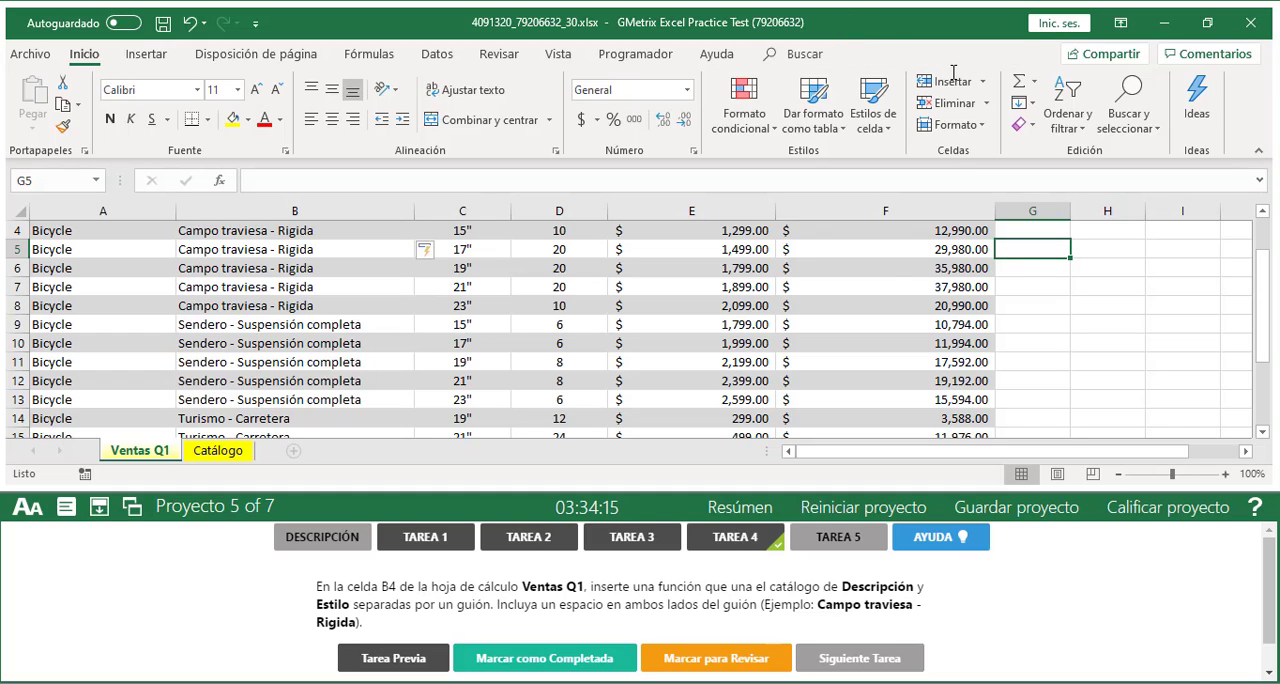
{"action": "left_click", "coordinate": [947, 255]}
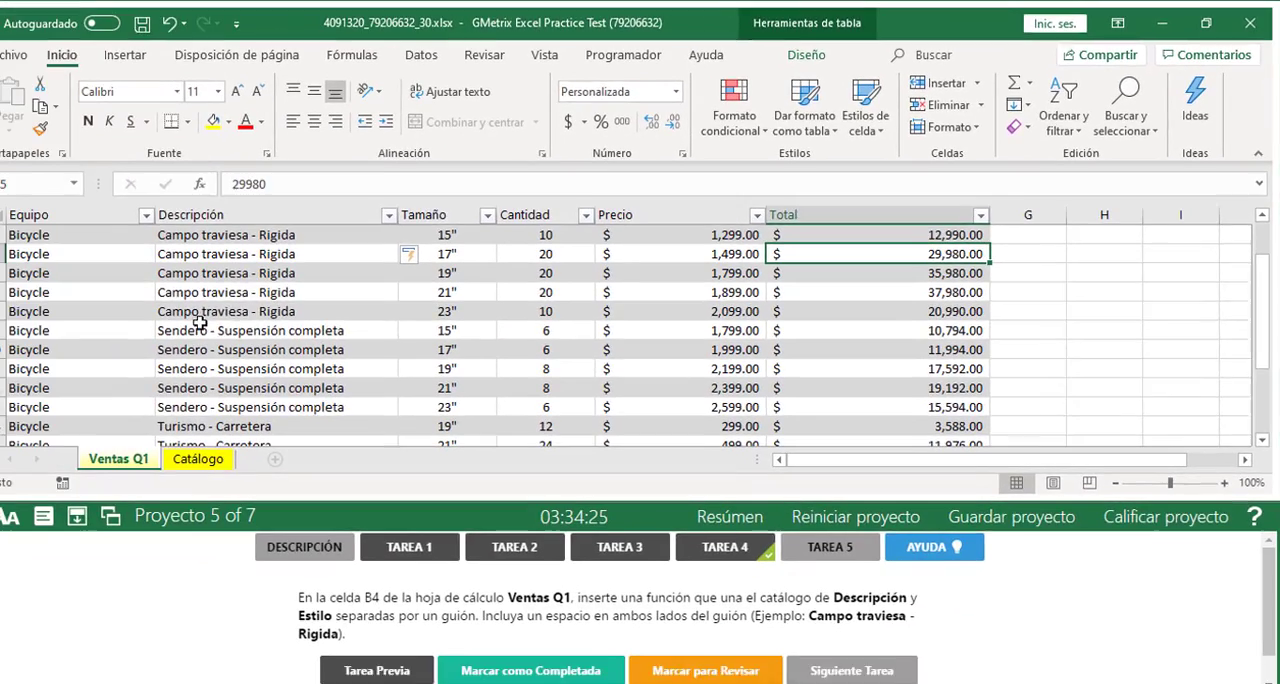
{"action": "left_click", "coordinate": [237, 292]}
{"action": "left_click", "coordinate": [248, 349]}
{"action": "scroll", "coordinate": [258, 319], "scroll_direction": "down", "scroll_amount": 1}
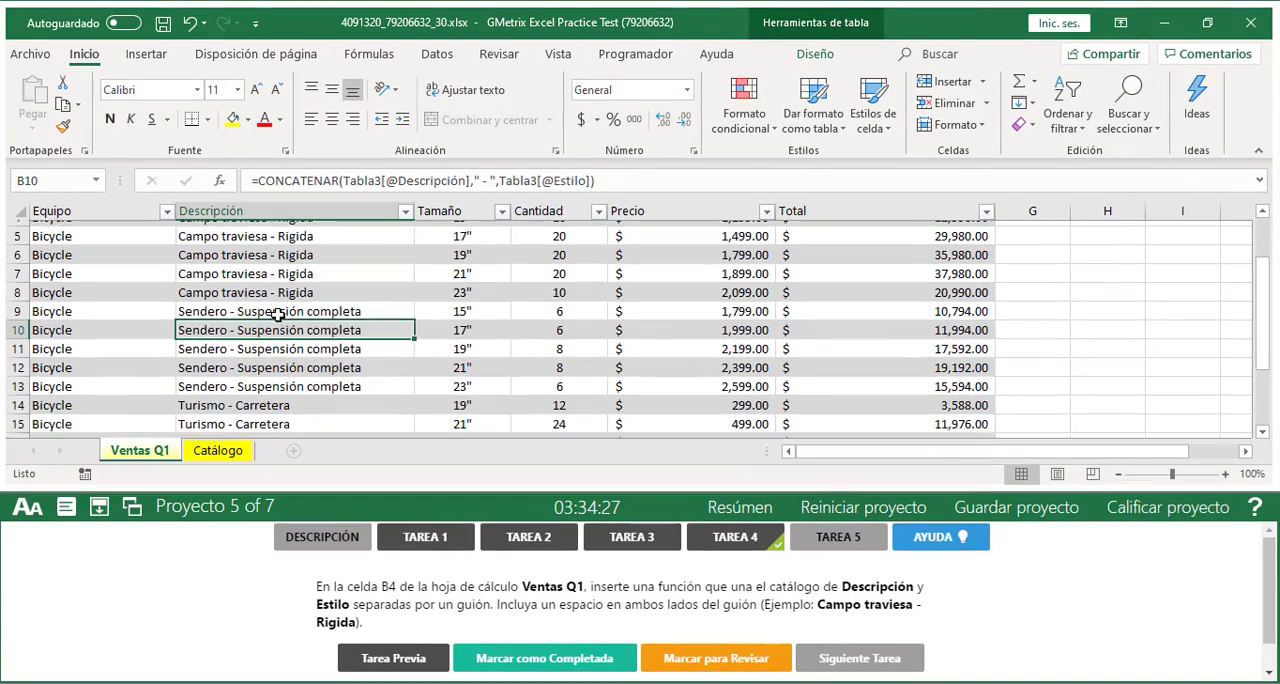
{"action": "scroll", "coordinate": [277, 315], "scroll_direction": "down", "scroll_amount": 1}
{"action": "left_click", "coordinate": [275, 308]}
{"action": "left_click", "coordinate": [268, 345]}
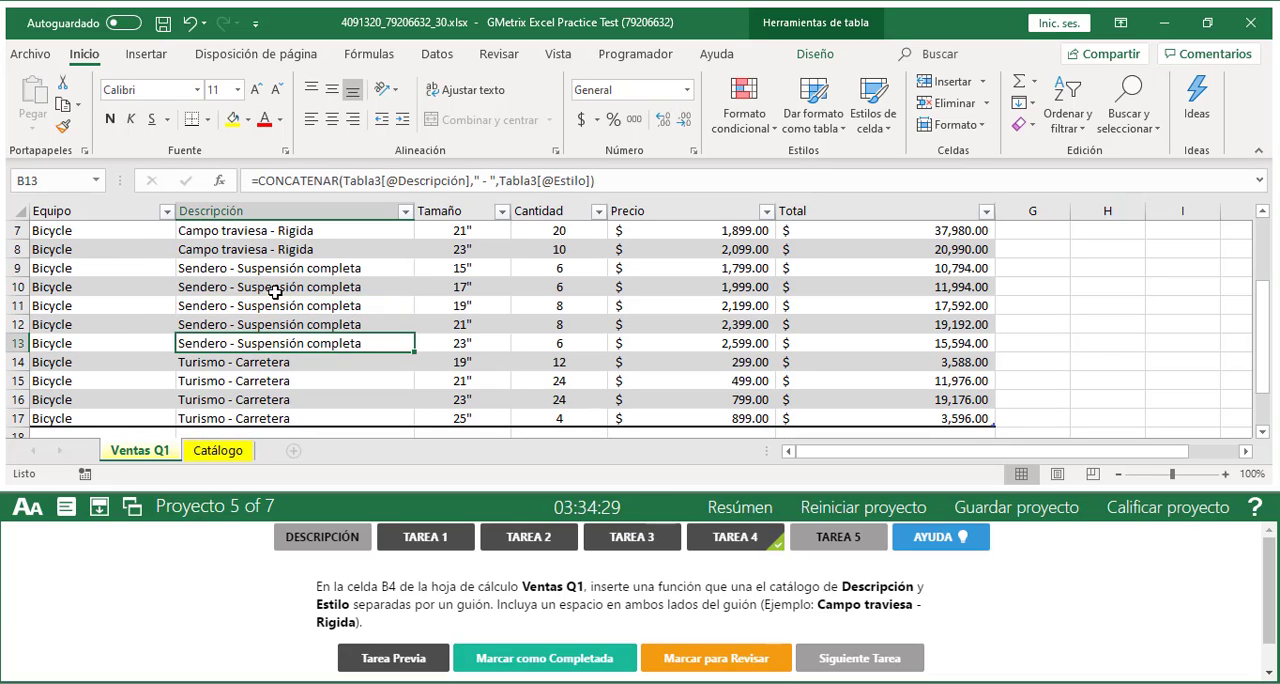
{"action": "left_click", "coordinate": [275, 292]}
{"action": "left_click", "coordinate": [275, 249]}
{"action": "left_click", "coordinate": [275, 288]}
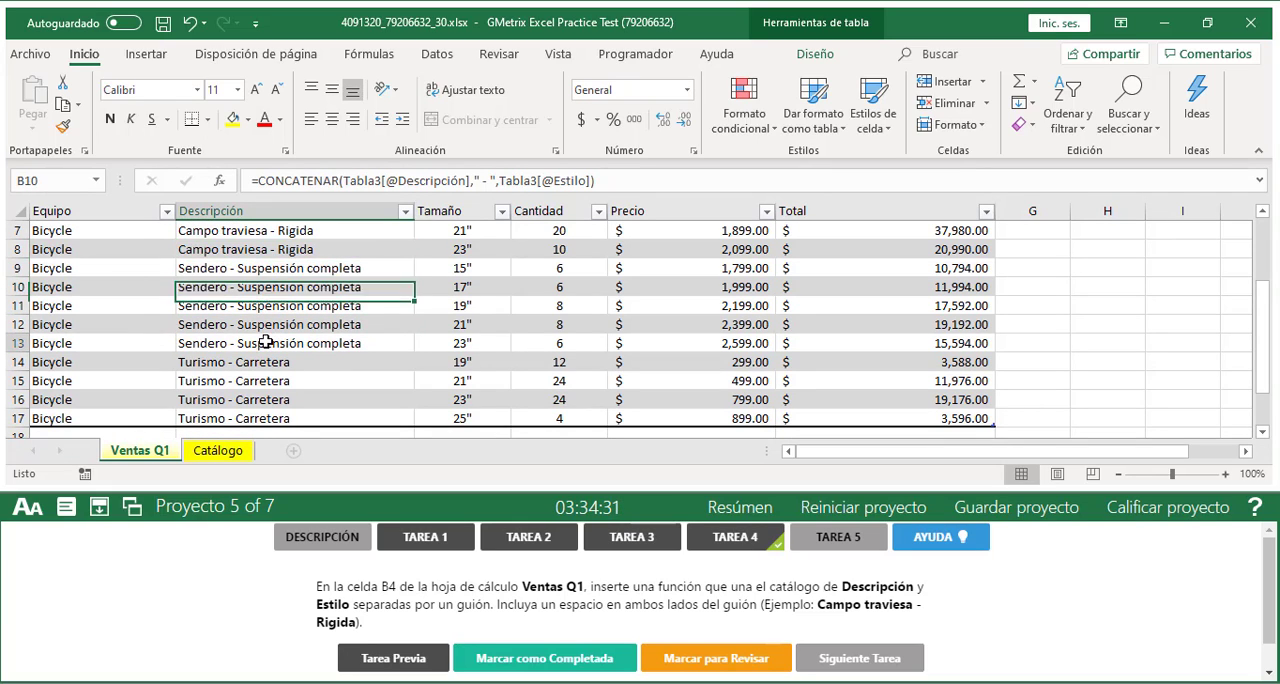
{"action": "left_click", "coordinate": [265, 341]}
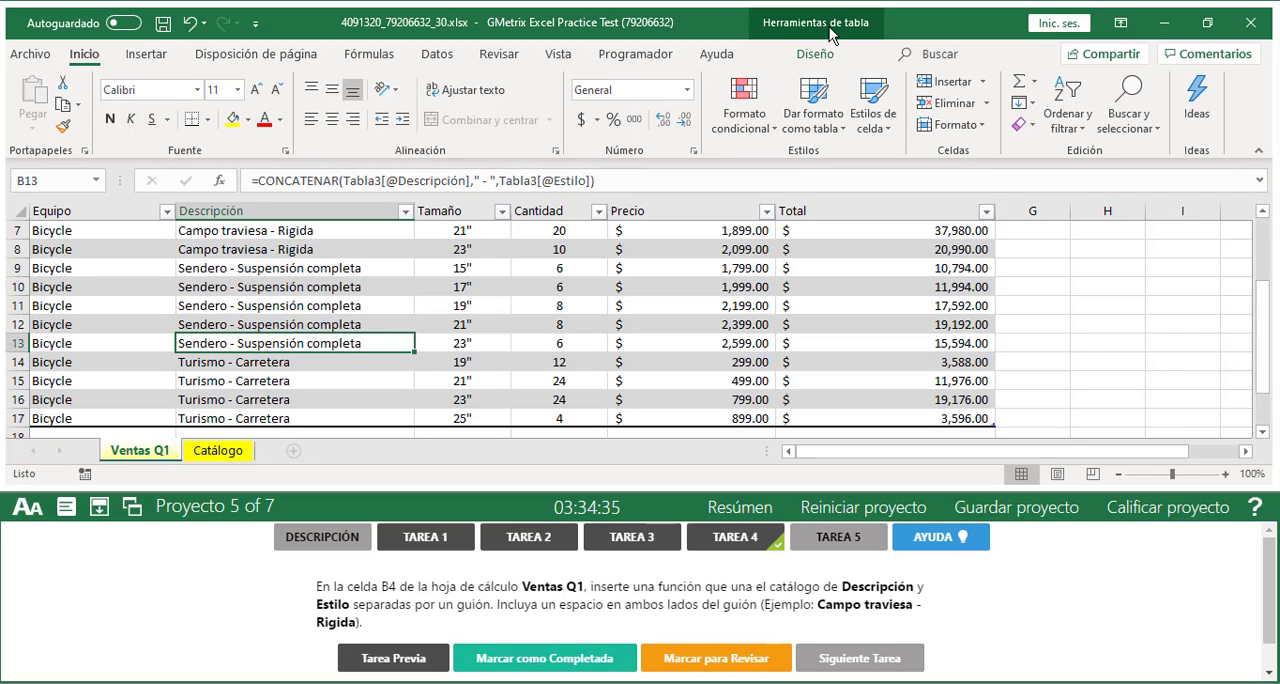
Mark Tarea 5 as completed, then grade the Venta de bicicletas project and continue past its results
{"action": "left_click", "coordinate": [557, 662]}
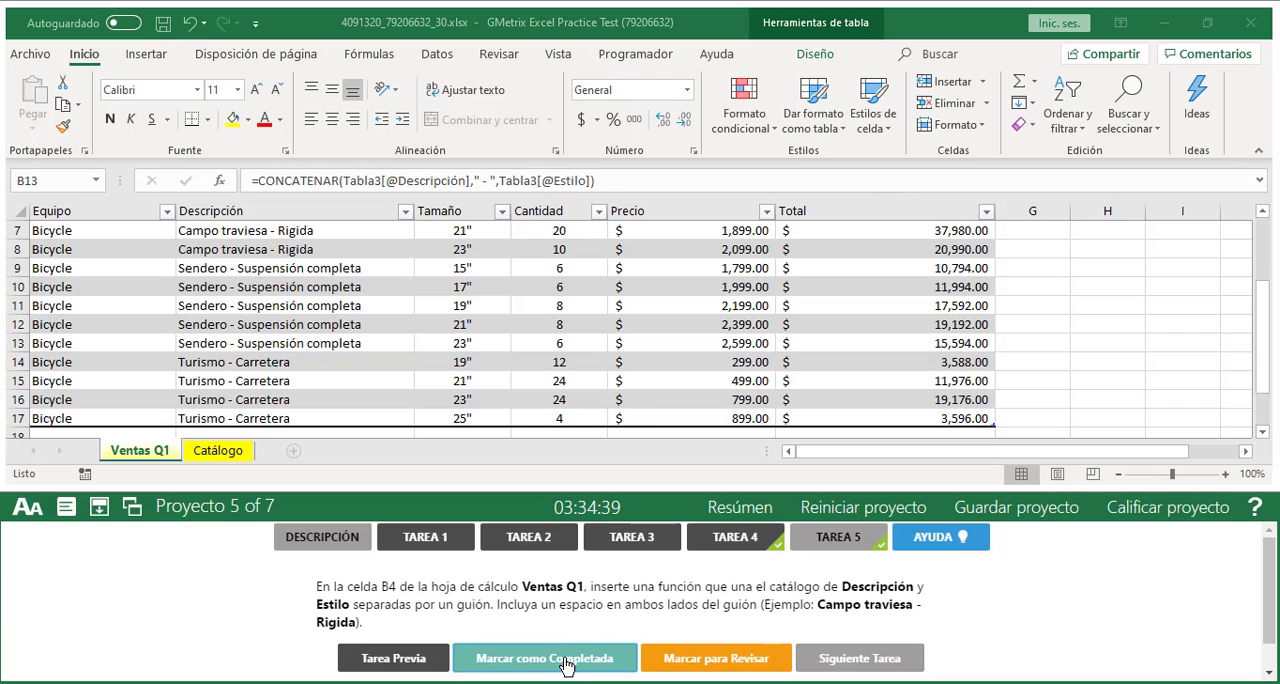
{"action": "left_click", "coordinate": [1149, 514]}
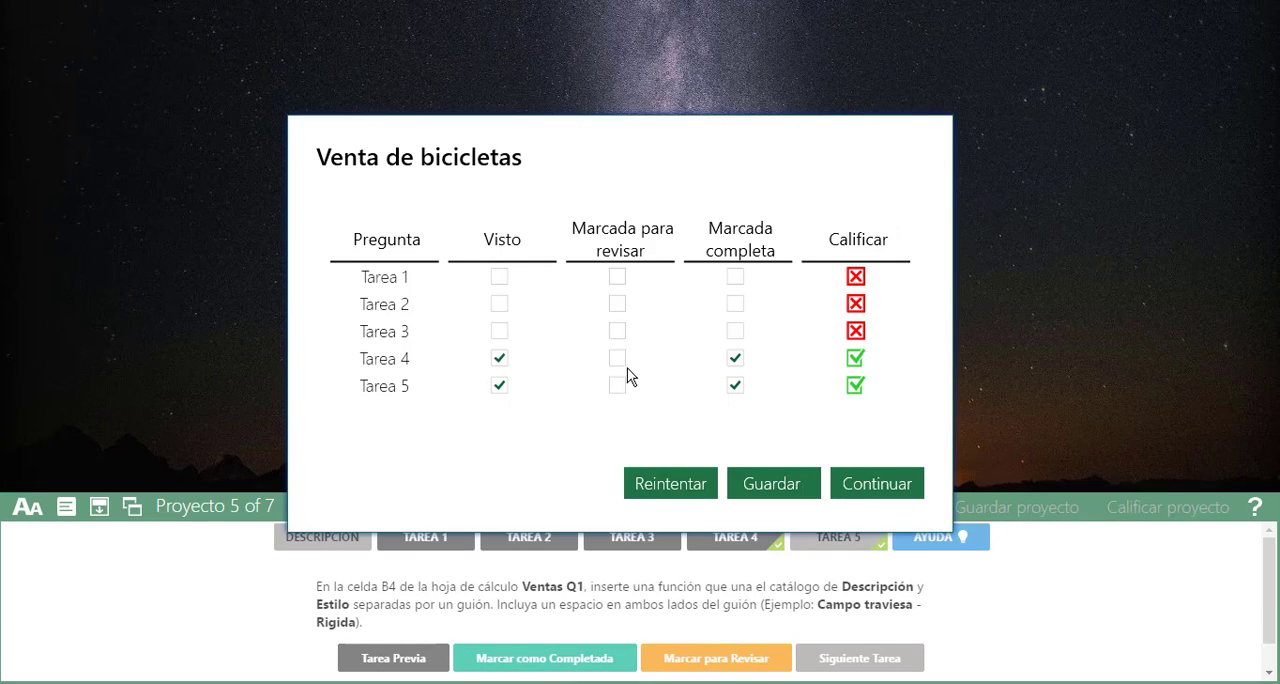
{"action": "left_click", "coordinate": [876, 484]}
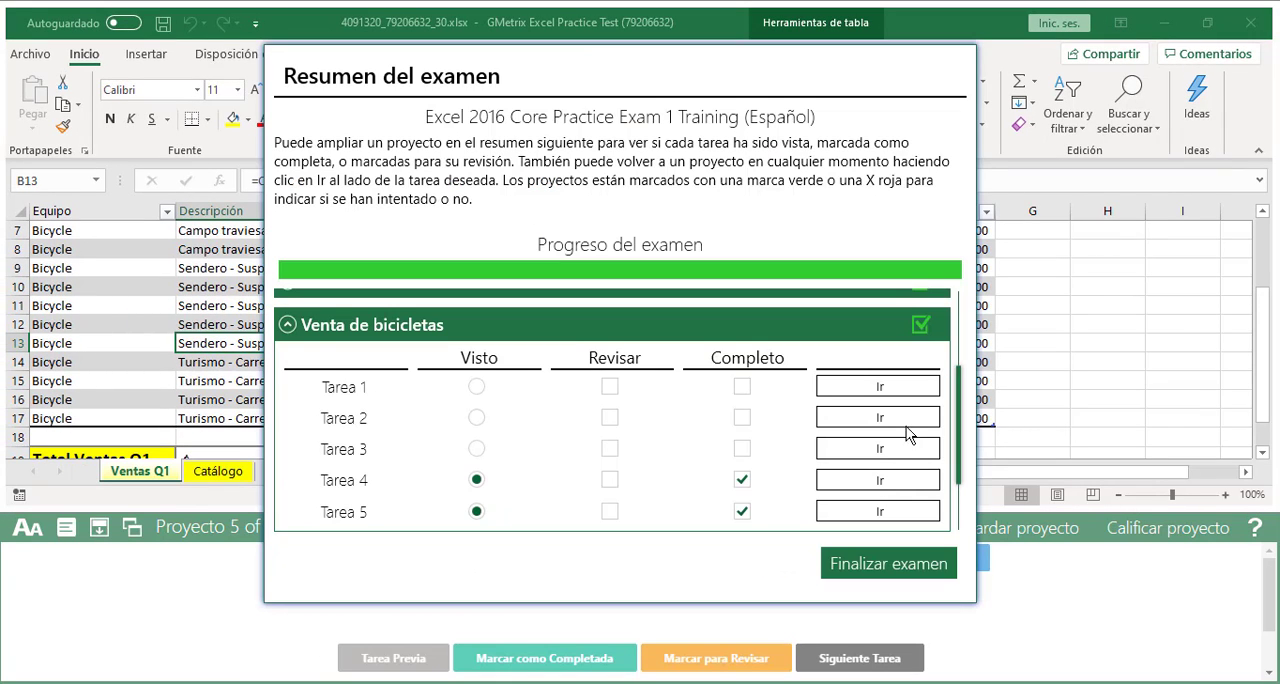
Reopen the Rock Crawling project from the exam summary, accepting that it is graded again, and show Tarea 2
{"action": "left_click", "coordinate": [301, 330]}
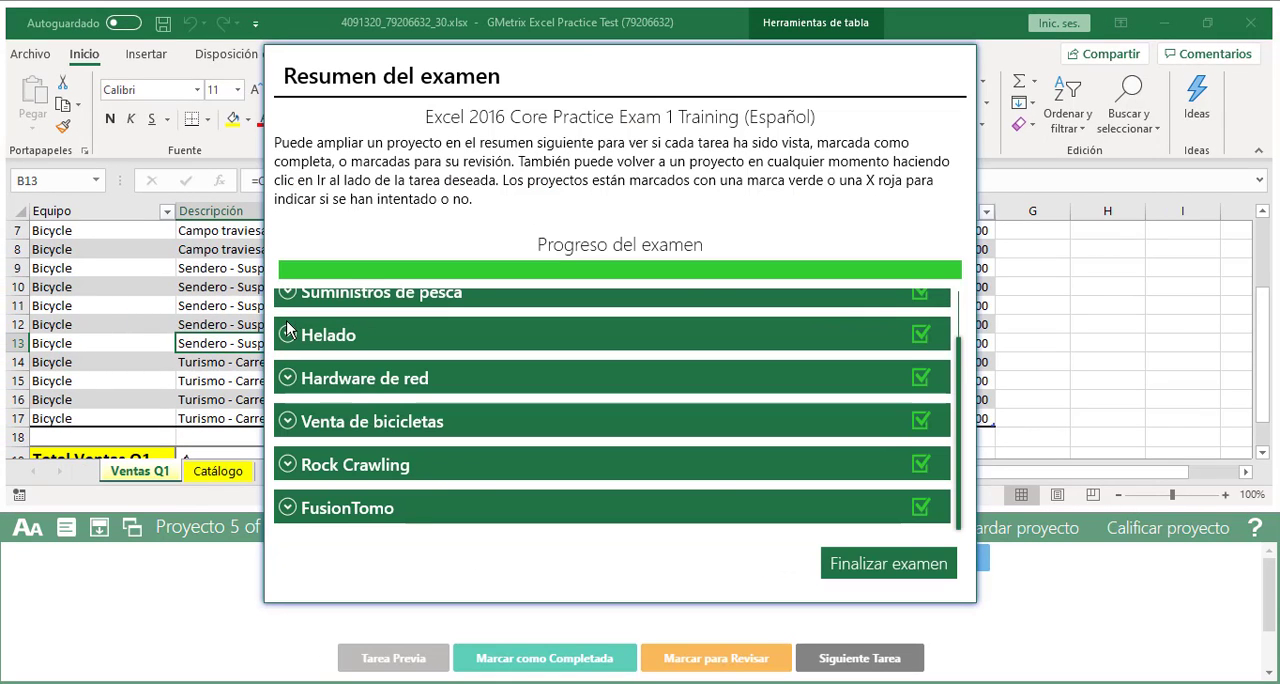
{"action": "left_click", "coordinate": [289, 466]}
{"action": "scroll", "coordinate": [633, 453], "scroll_direction": "down", "scroll_amount": 1}
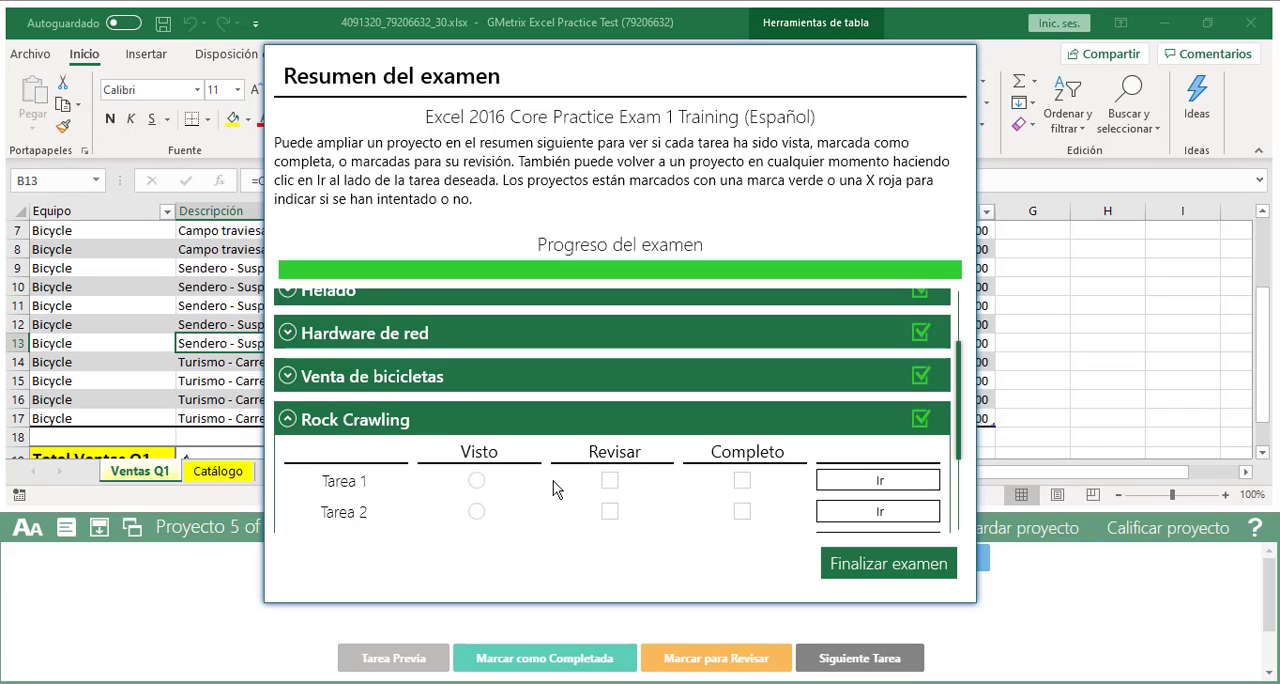
{"action": "left_click", "coordinate": [868, 521]}
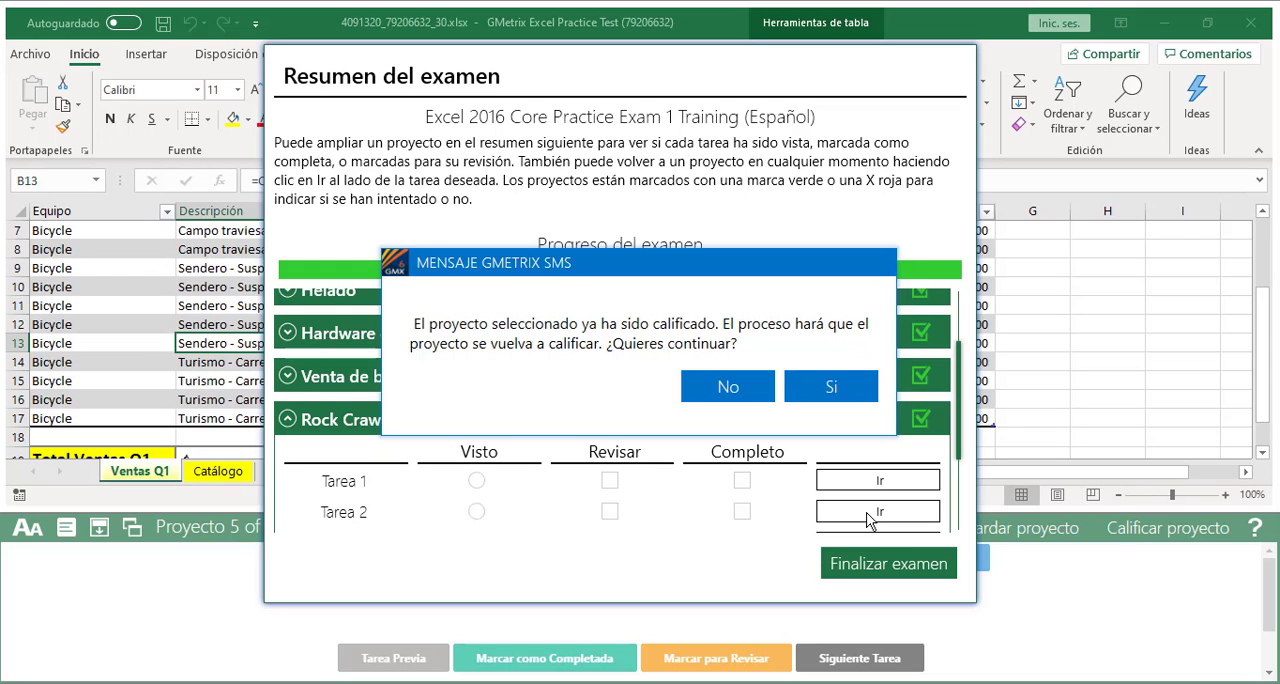
{"action": "left_click", "coordinate": [830, 390]}
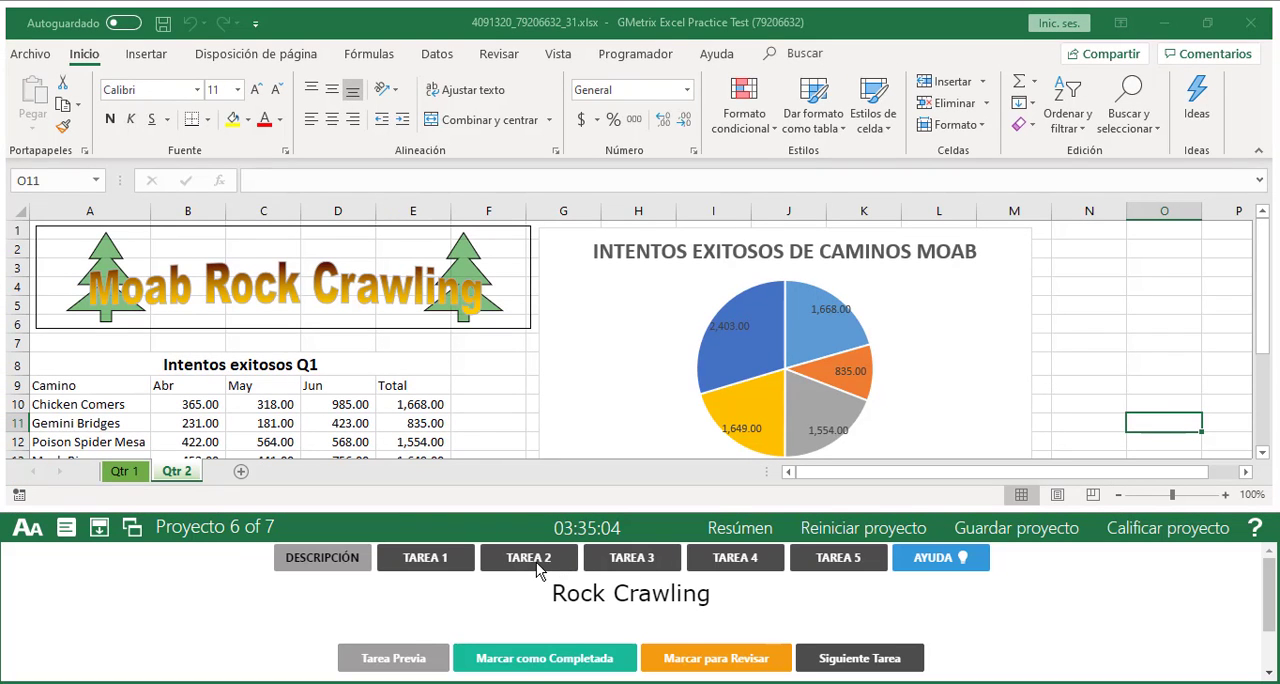
{"action": "left_click", "coordinate": [537, 566]}
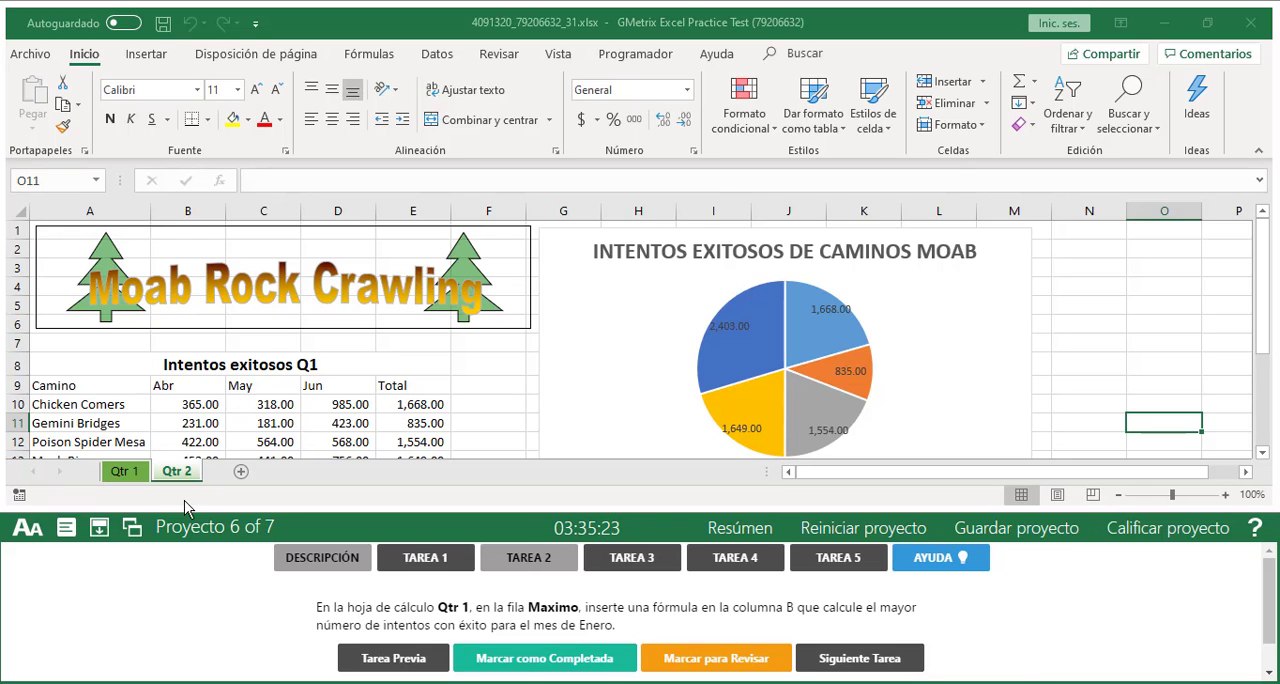
Go to the Qtr 1 sheet and select cell B16, the Ene cell of the Máximo row
{"action": "left_click", "coordinate": [131, 479]}
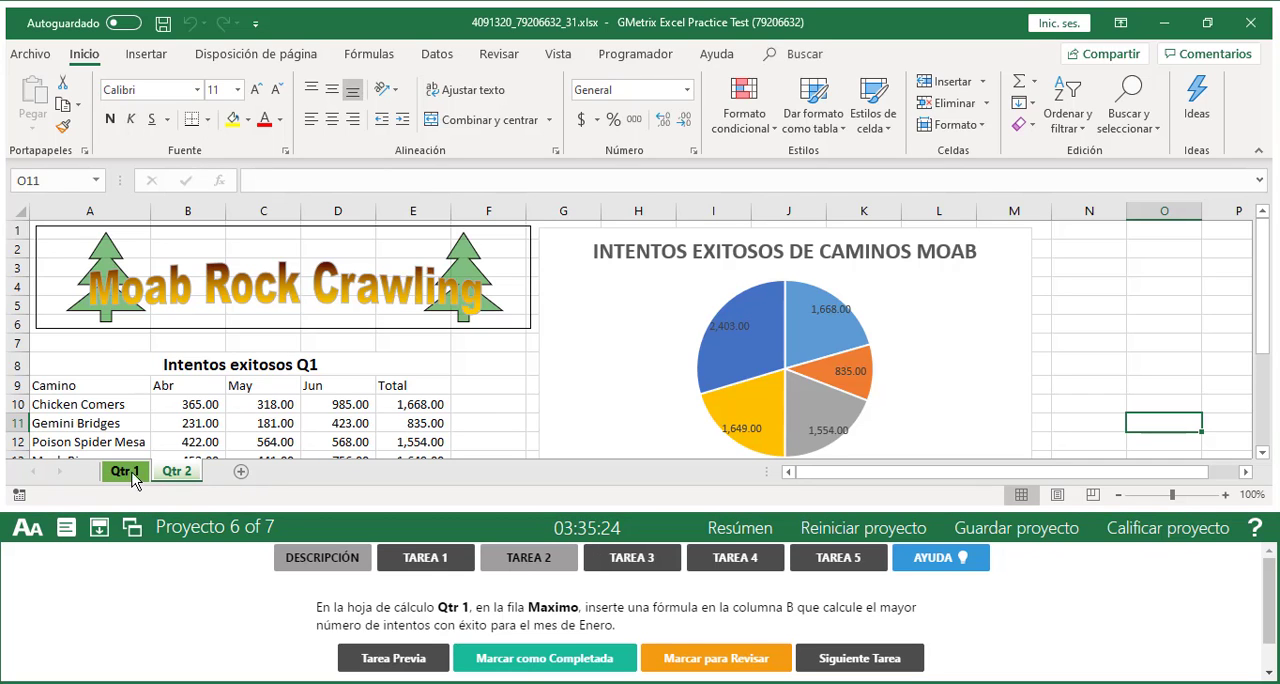
{"action": "left_click", "coordinate": [176, 477]}
{"action": "left_click", "coordinate": [128, 474]}
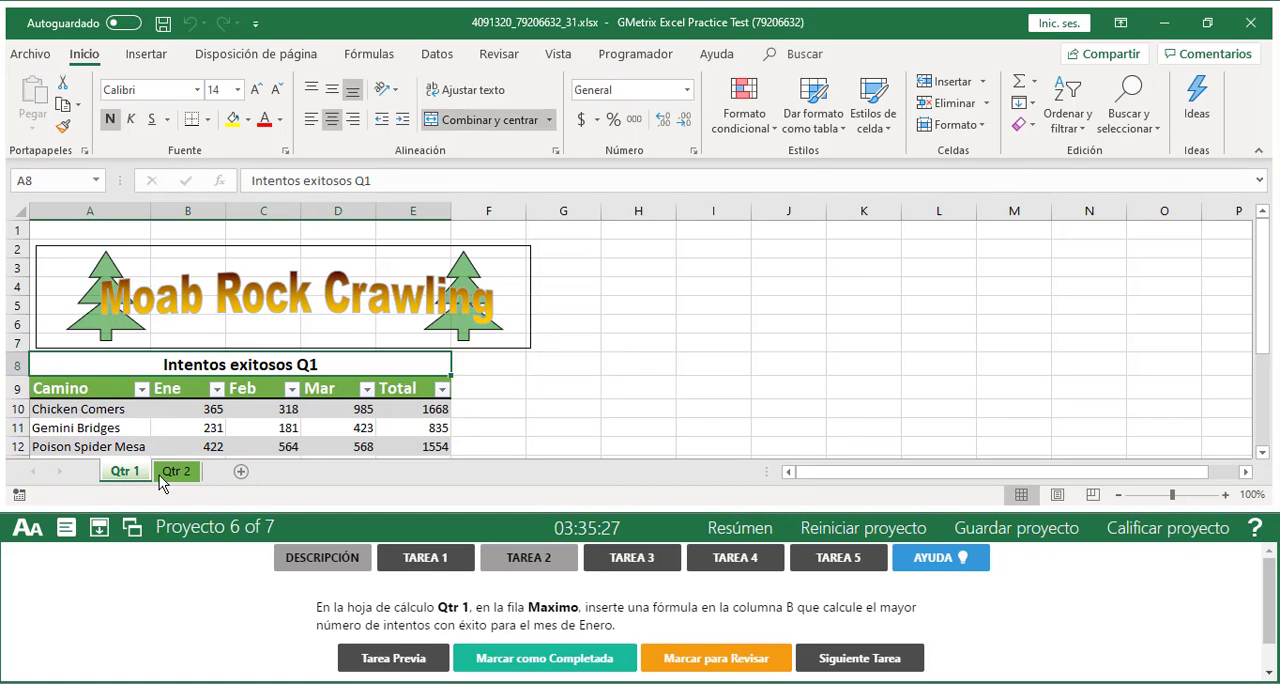
{"action": "left_click", "coordinate": [173, 474]}
{"action": "left_click", "coordinate": [134, 475]}
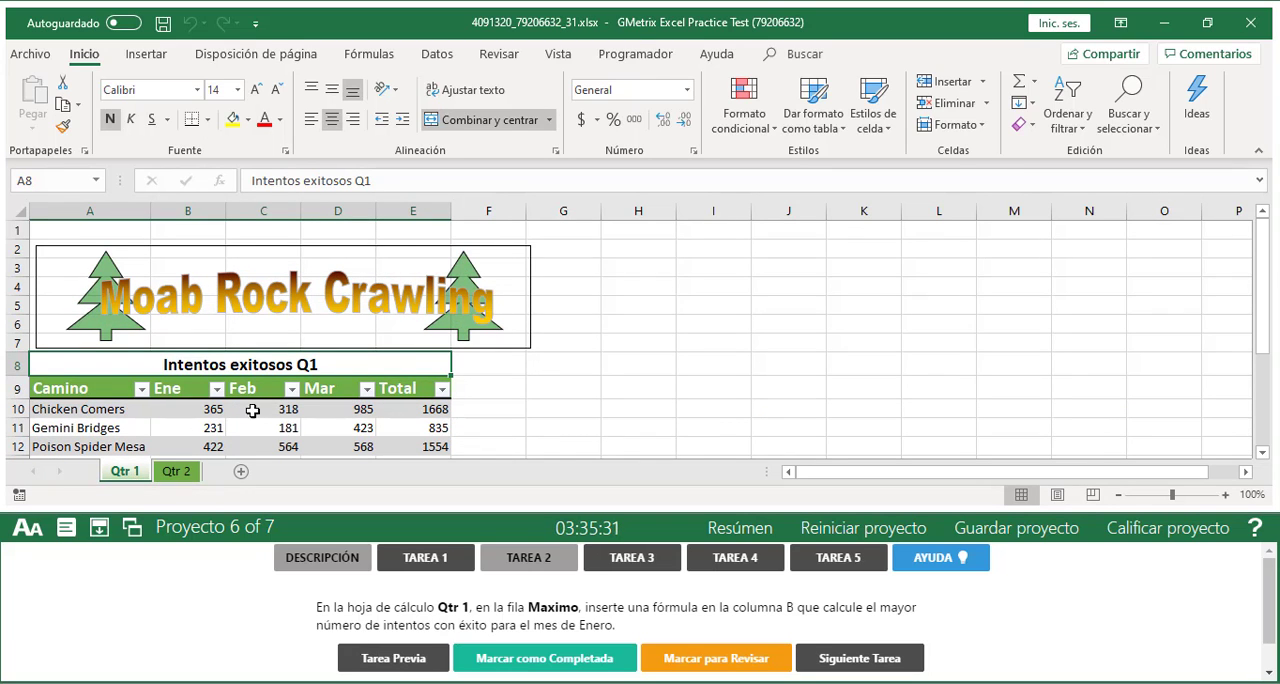
{"action": "scroll", "coordinate": [350, 300], "scroll_direction": "down", "scroll_amount": 3}
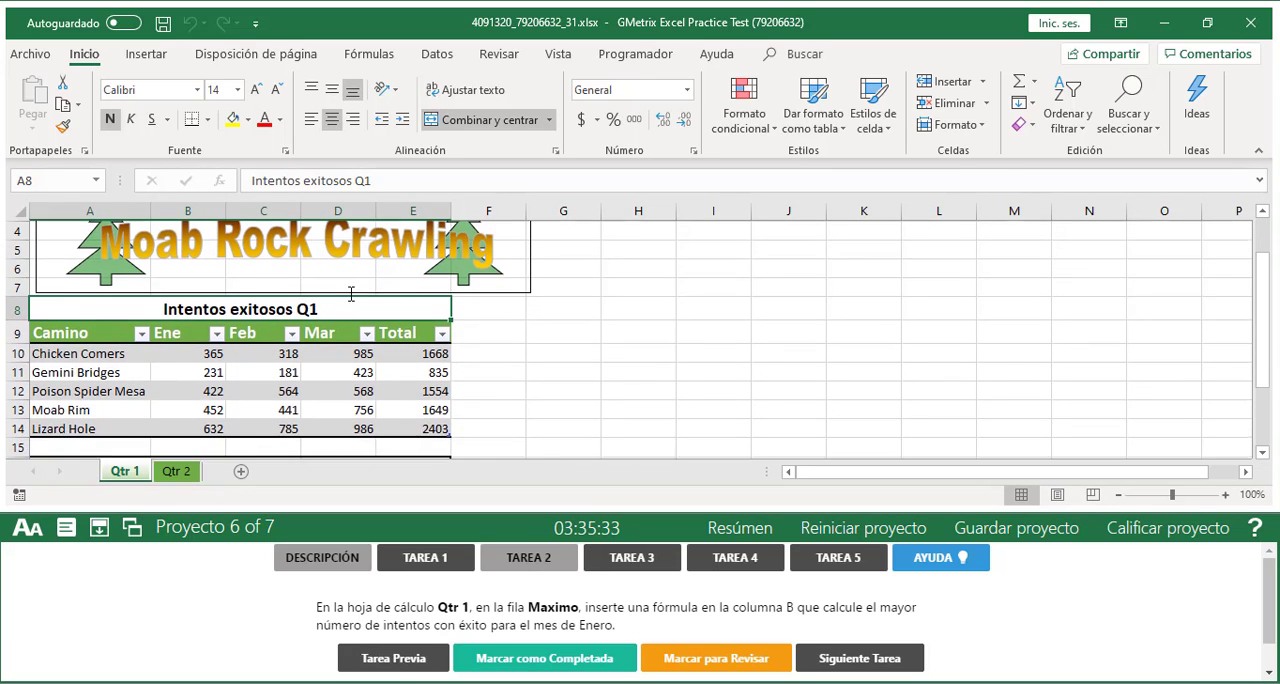
{"action": "scroll", "coordinate": [352, 293], "scroll_direction": "down", "scroll_amount": 6}
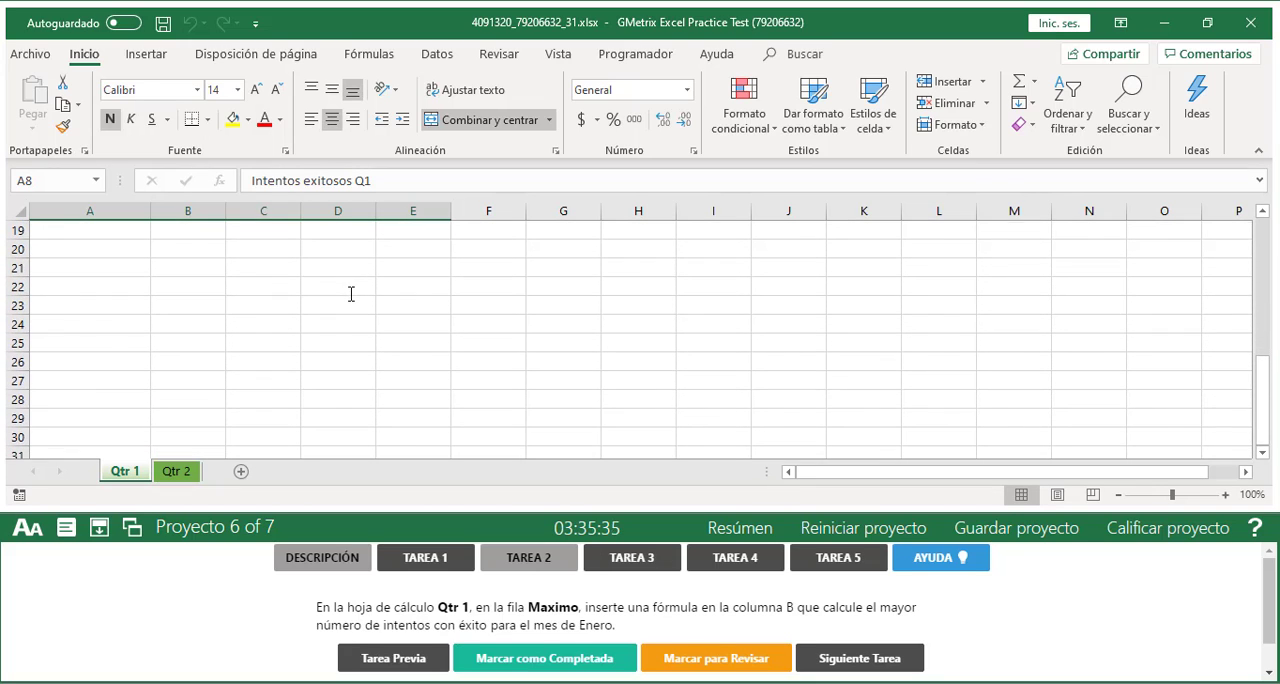
{"action": "scroll", "coordinate": [352, 293], "scroll_direction": "up", "scroll_amount": 6}
{"action": "scroll", "coordinate": [350, 294], "scroll_direction": "up", "scroll_amount": 3}
{"action": "scroll", "coordinate": [350, 294], "scroll_direction": "down", "scroll_amount": 2}
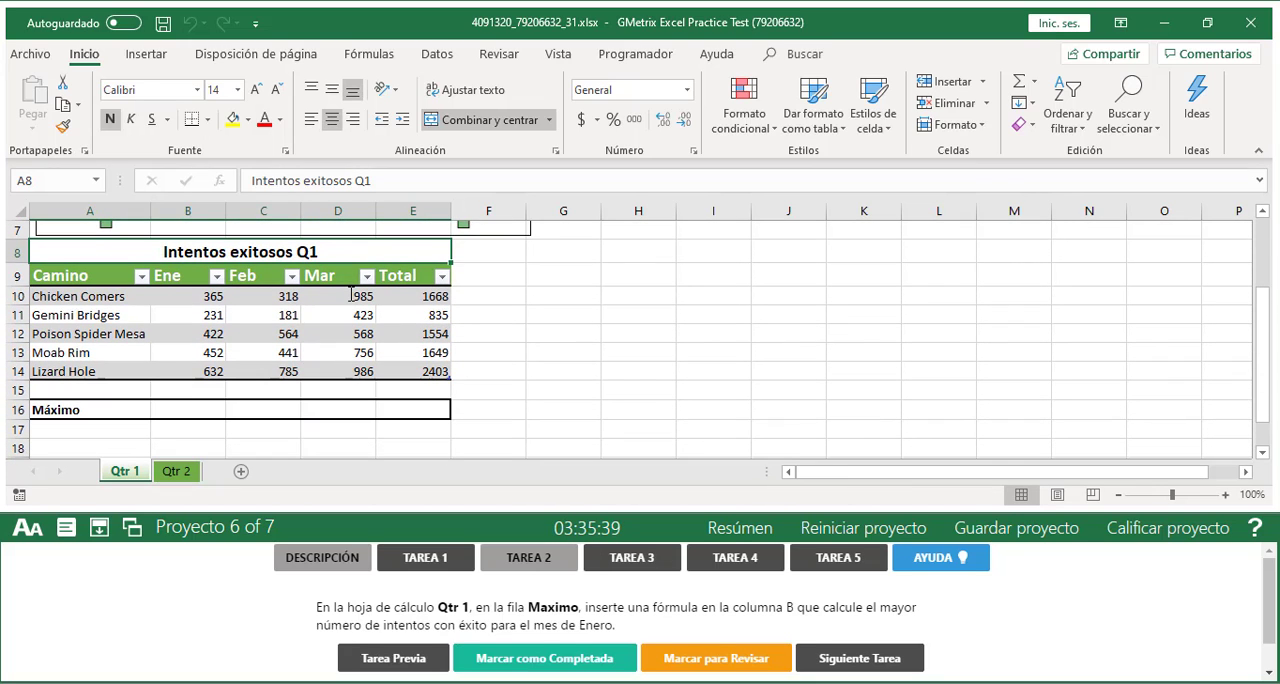
{"action": "left_click", "coordinate": [14, 411]}
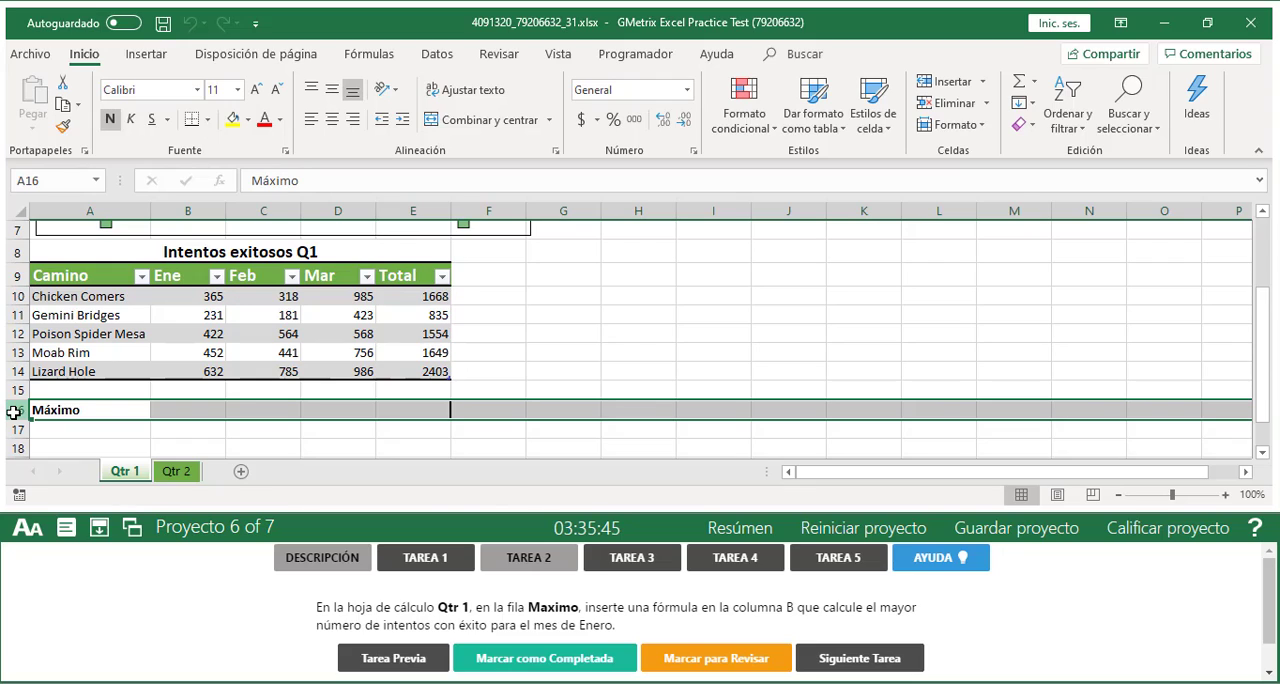
{"action": "left_click", "coordinate": [177, 410]}
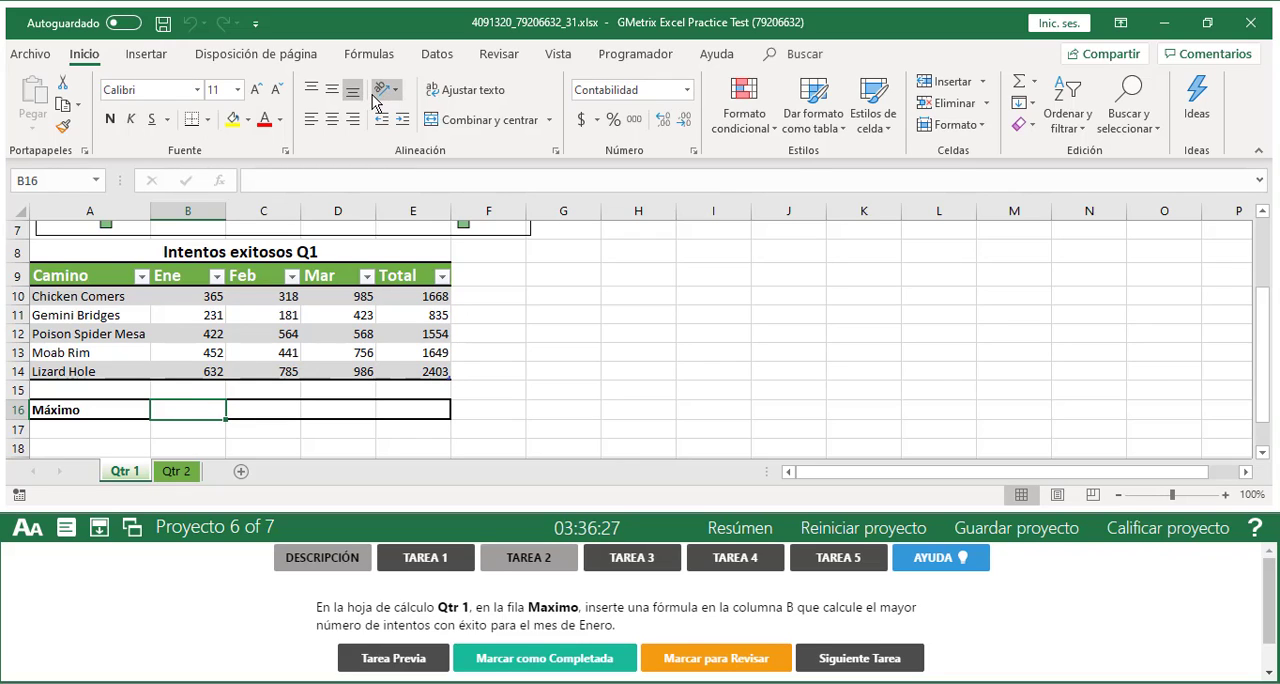
Look through the mathematical and trigonometric functions for one that returns the largest value
{"action": "left_click", "coordinate": [376, 58]}
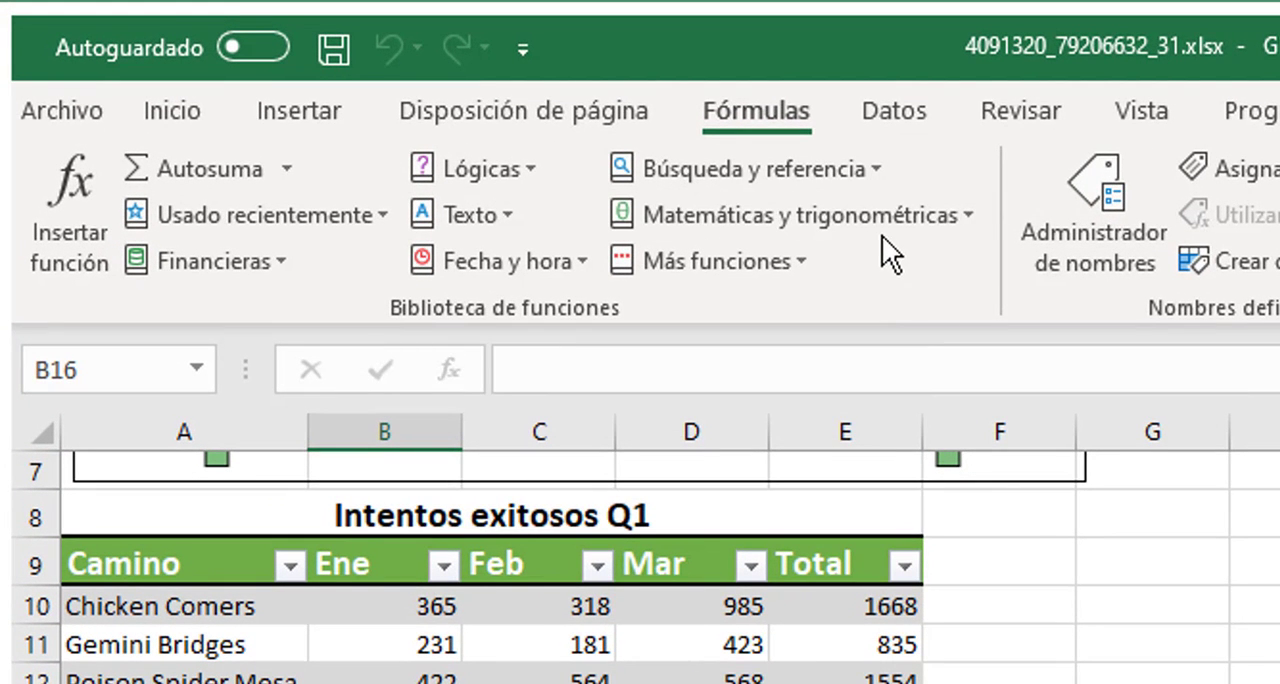
{"action": "left_click", "coordinate": [978, 222]}
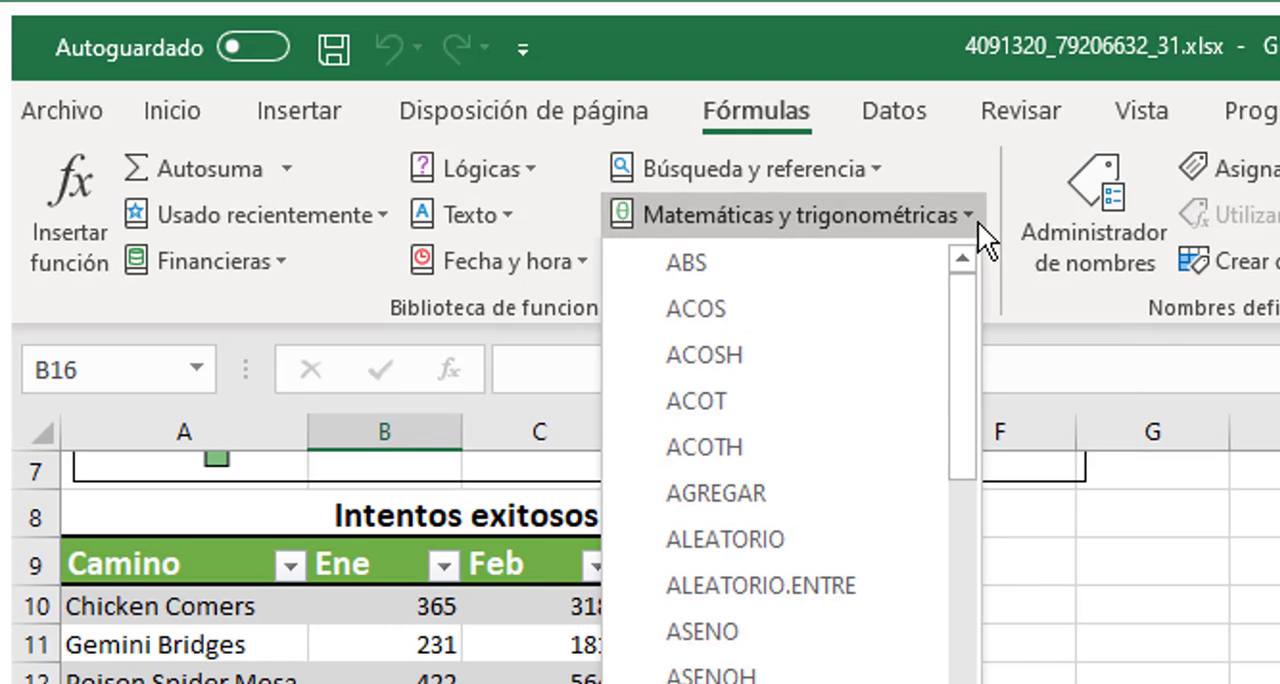
{"action": "scroll", "coordinate": [770, 652], "scroll_direction": "down", "scroll_amount": 2}
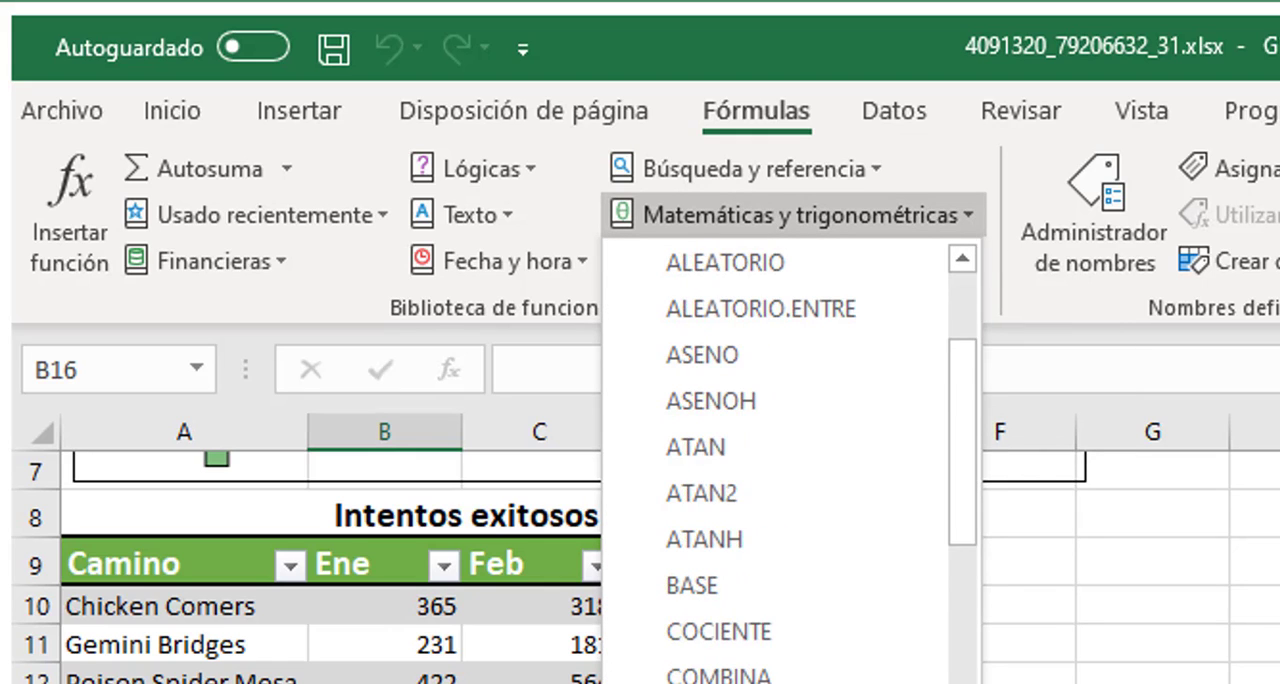
{"action": "scroll", "coordinate": [775, 460], "scroll_direction": "down", "scroll_amount": 2}
{"action": "scroll", "coordinate": [778, 590], "scroll_direction": "down", "scroll_amount": 4}
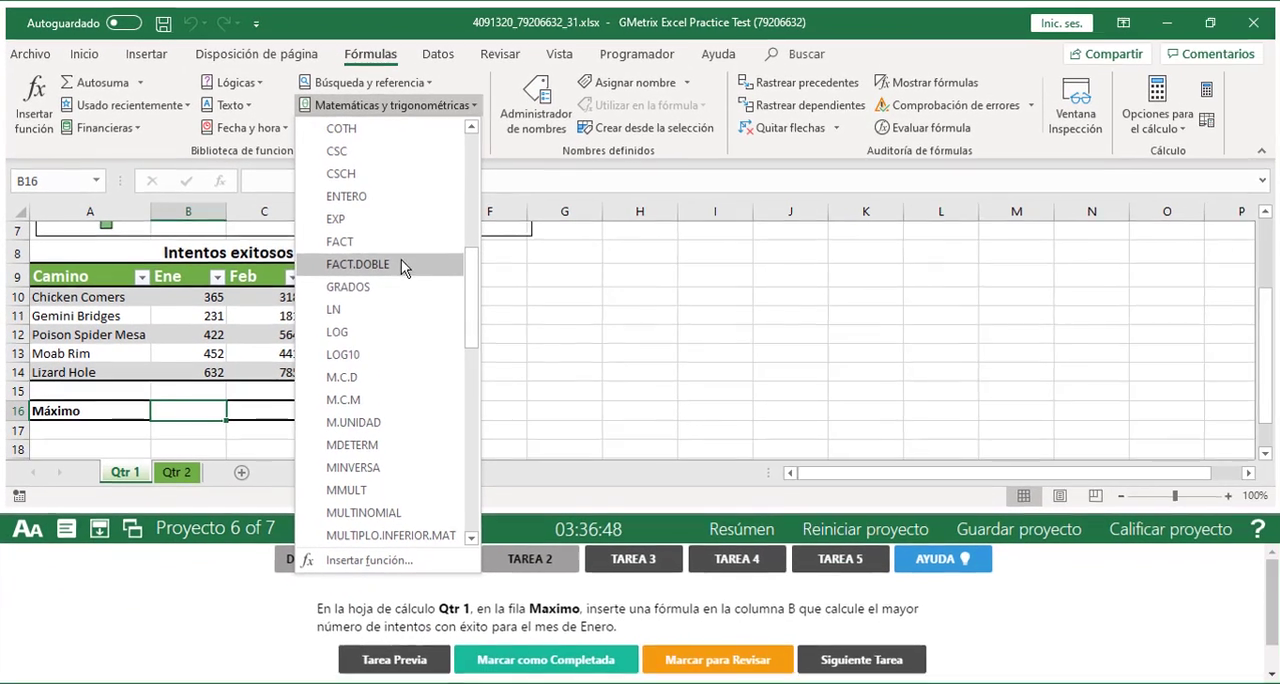
{"action": "scroll", "coordinate": [393, 322], "scroll_direction": "down", "scroll_amount": 1}
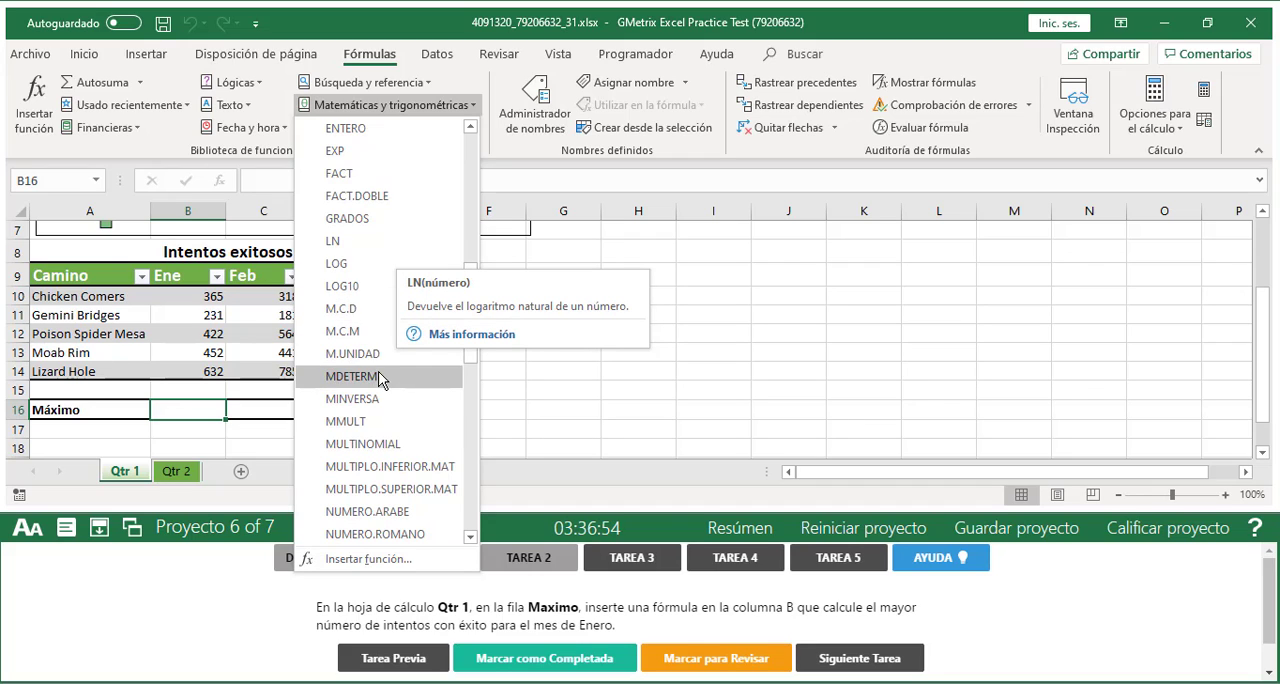
{"action": "scroll", "coordinate": [380, 378], "scroll_direction": "down", "scroll_amount": 2}
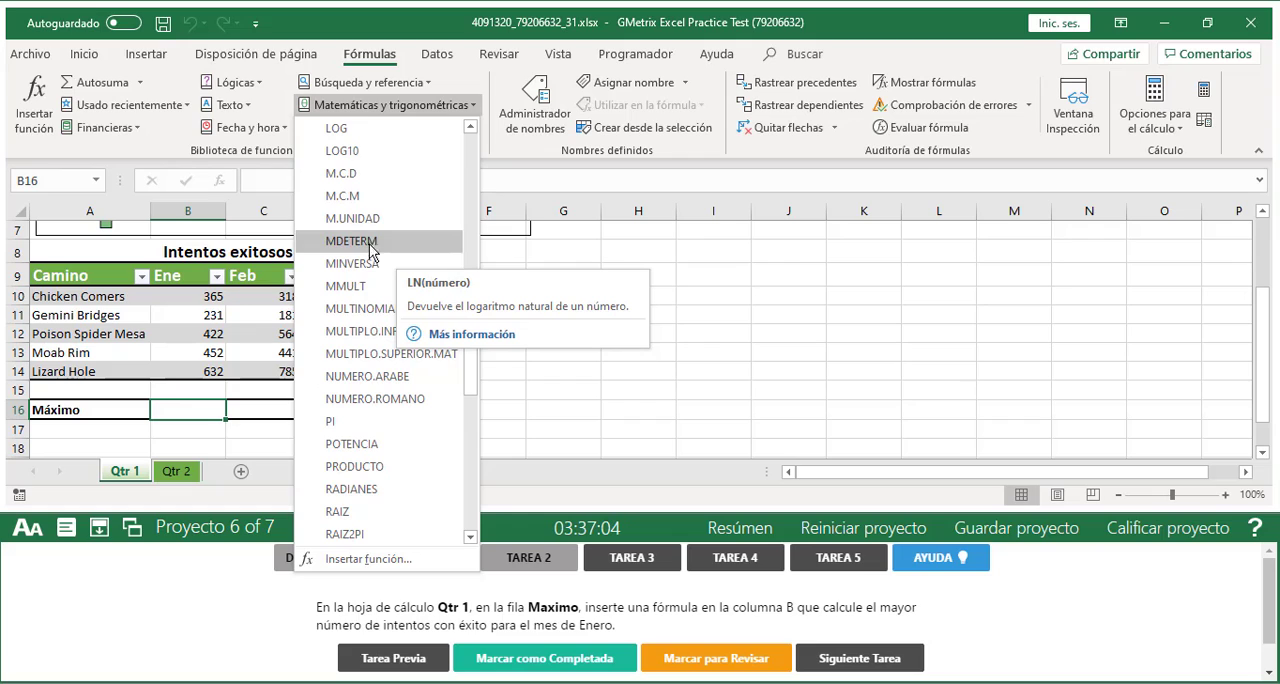
{"action": "left_click", "coordinate": [412, 19]}
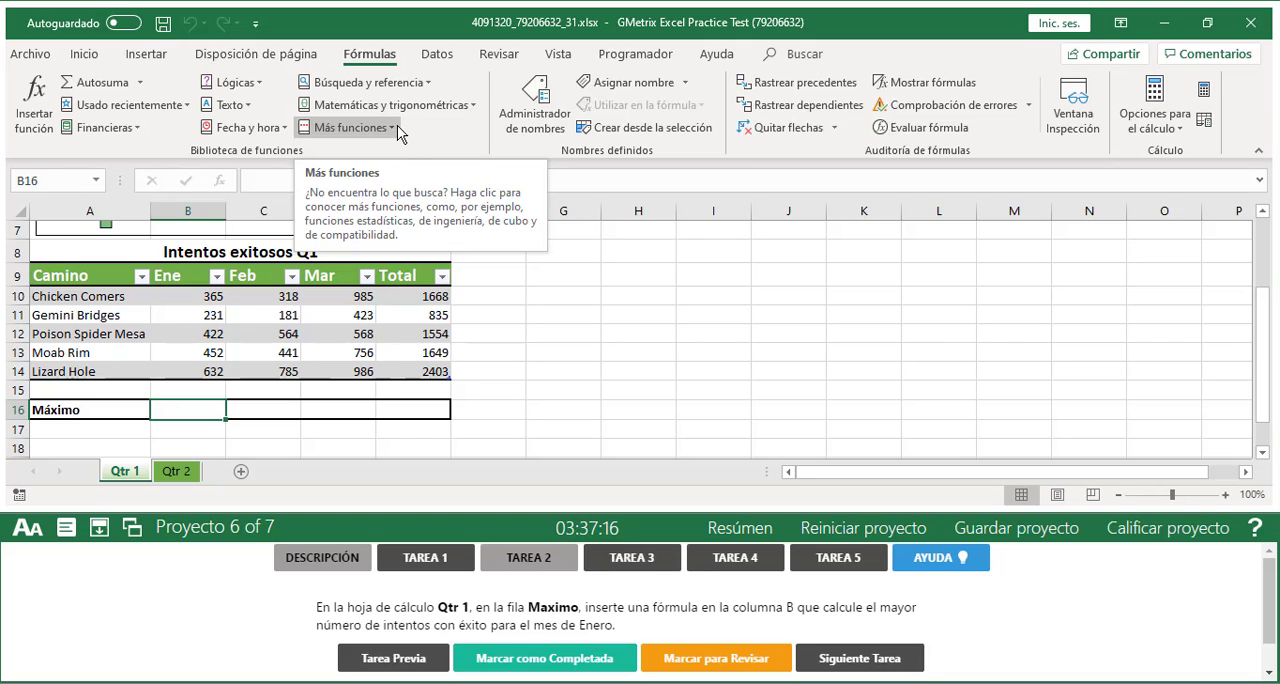
Look through the statistical functions for one that returns the largest value, then close the list without inserting anything
{"action": "left_click", "coordinate": [398, 134]}
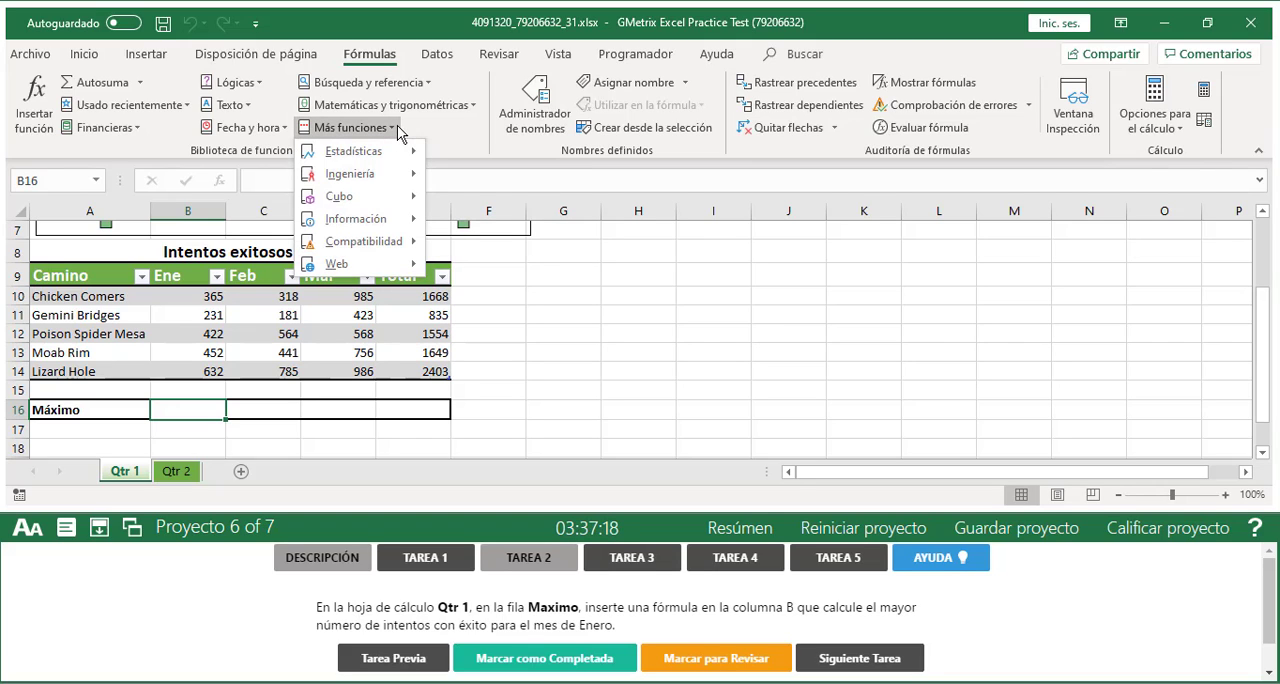
{"action": "mouse_move", "coordinate": [396, 160]}
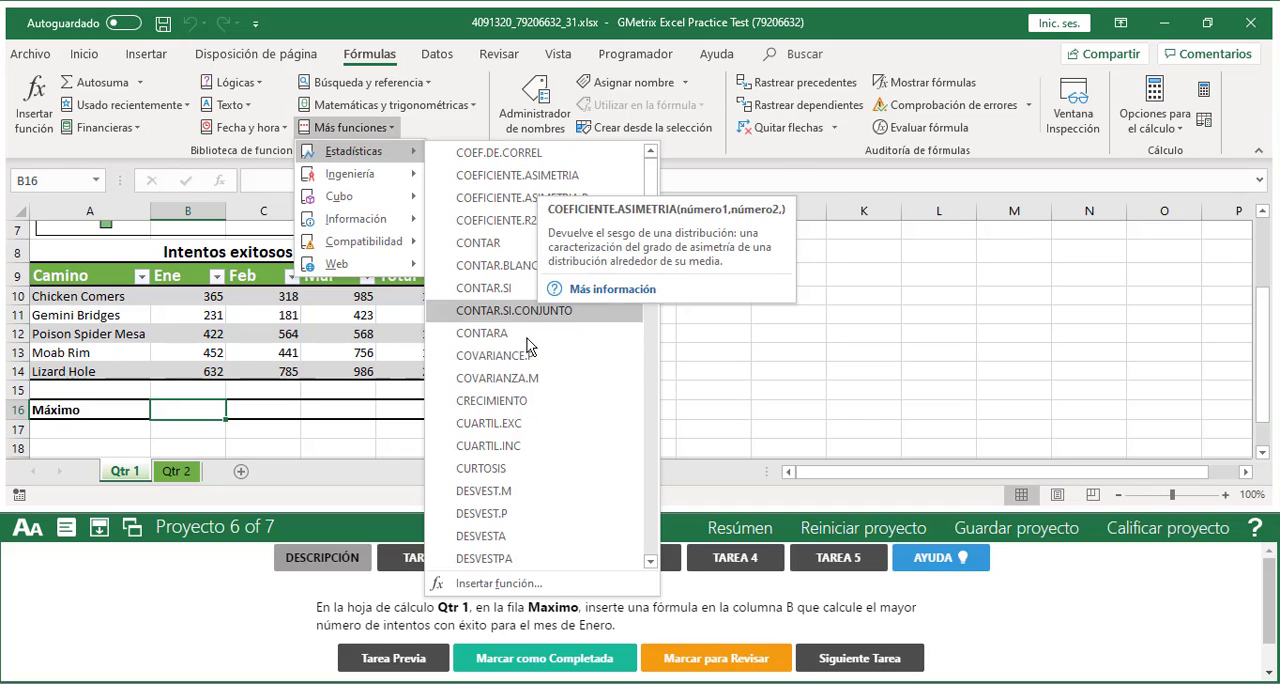
{"action": "scroll", "coordinate": [532, 312], "scroll_direction": "down", "scroll_amount": 4}
{"action": "scroll", "coordinate": [532, 312], "scroll_direction": "down", "scroll_amount": 5}
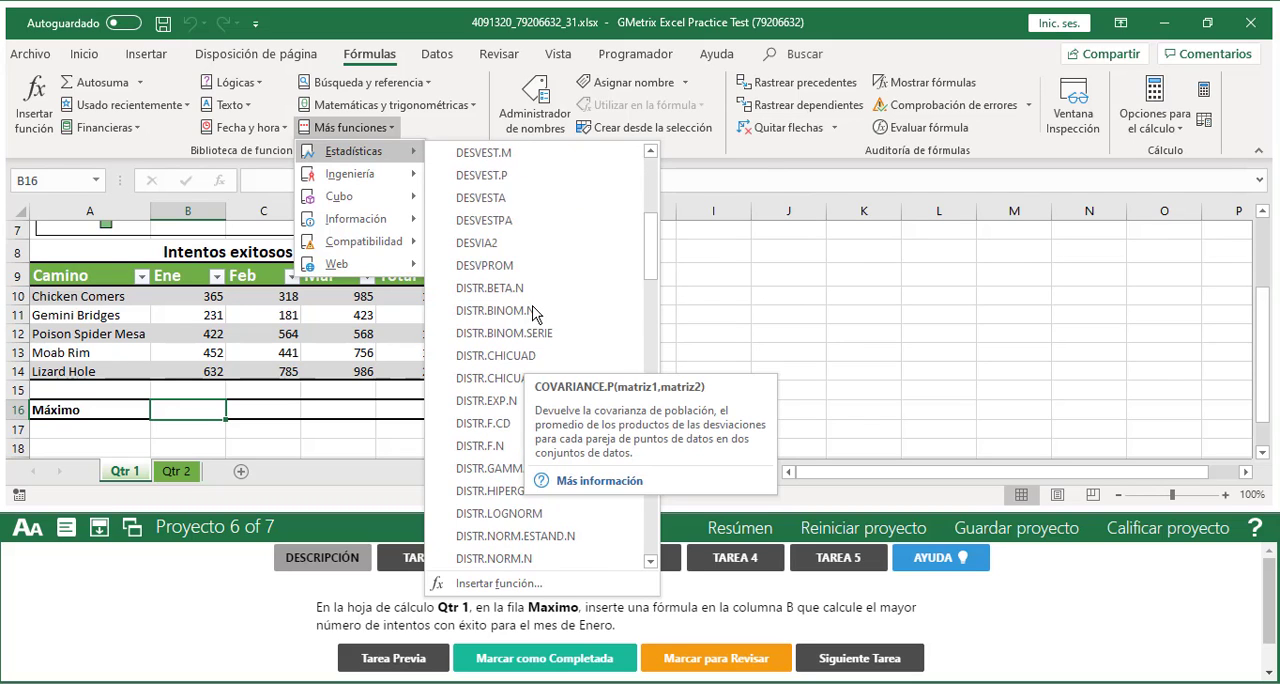
{"action": "scroll", "coordinate": [532, 312], "scroll_direction": "down", "scroll_amount": 4}
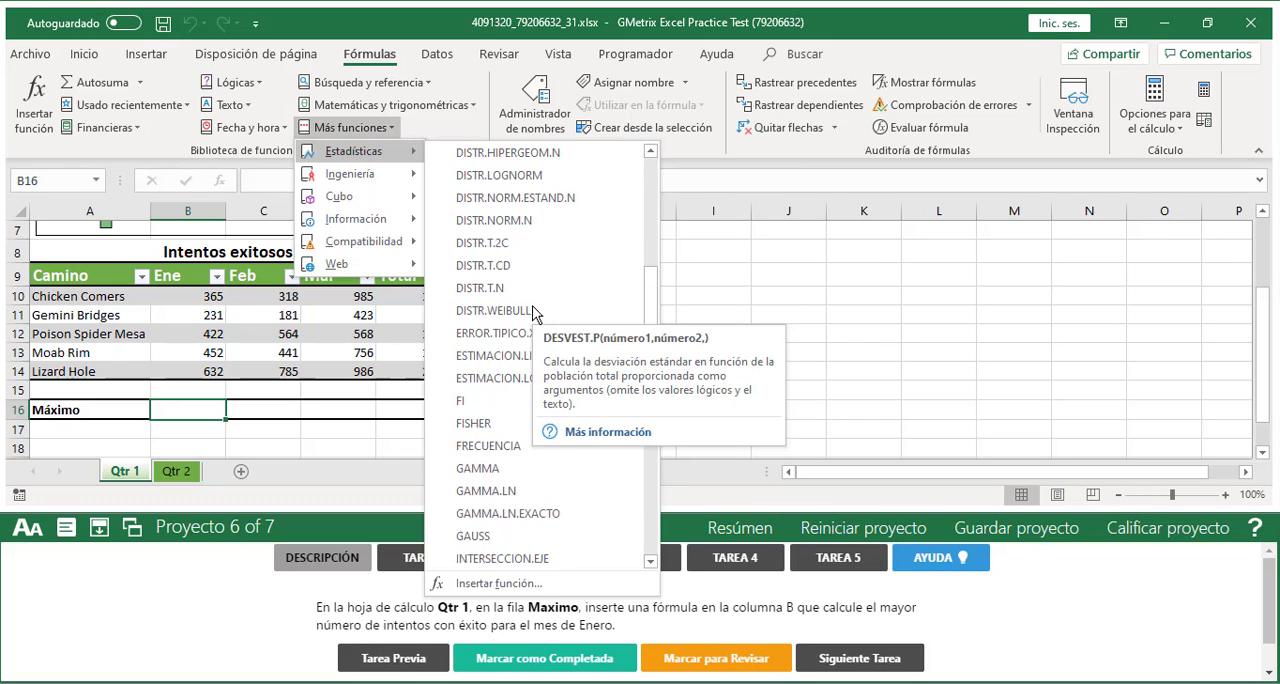
{"action": "scroll", "coordinate": [532, 289], "scroll_direction": "down", "scroll_amount": 6}
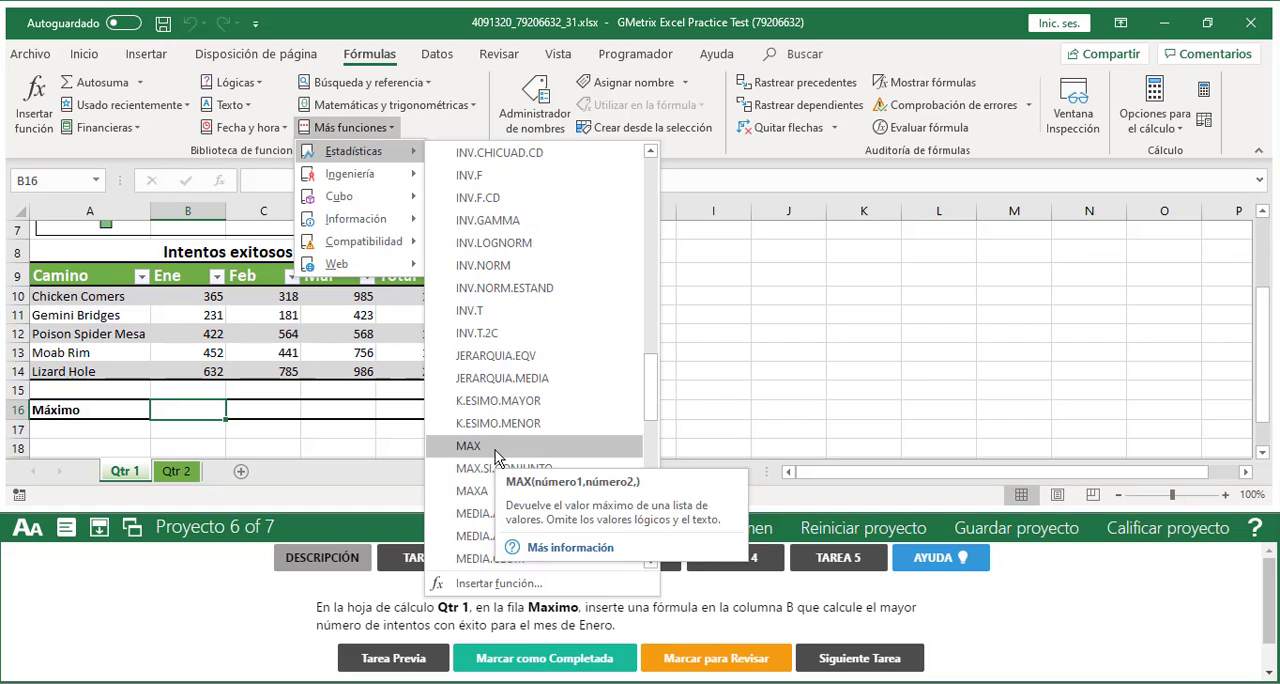
{"action": "left_click", "coordinate": [912, 335]}
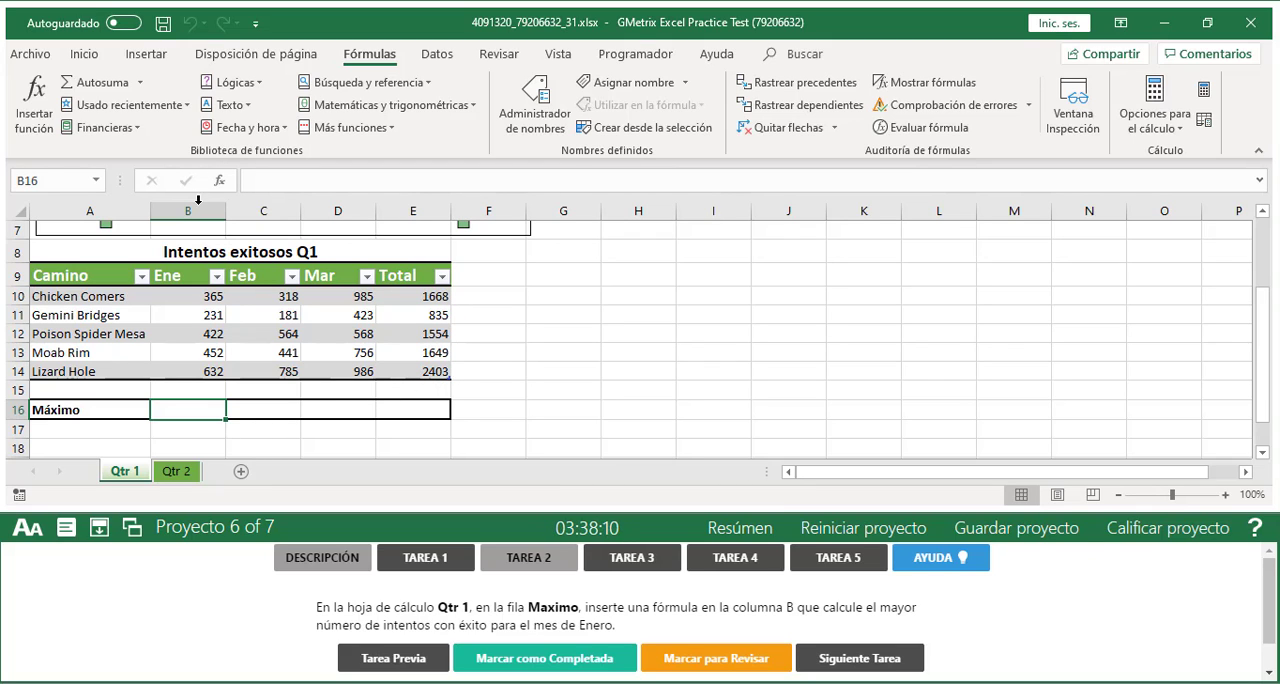
Insert the AutoSum Máx function in B16 over the Ene values of the five trails, giving =MAX(Tabla1[Ene]), and check the result
{"action": "left_click", "coordinate": [85, 54]}
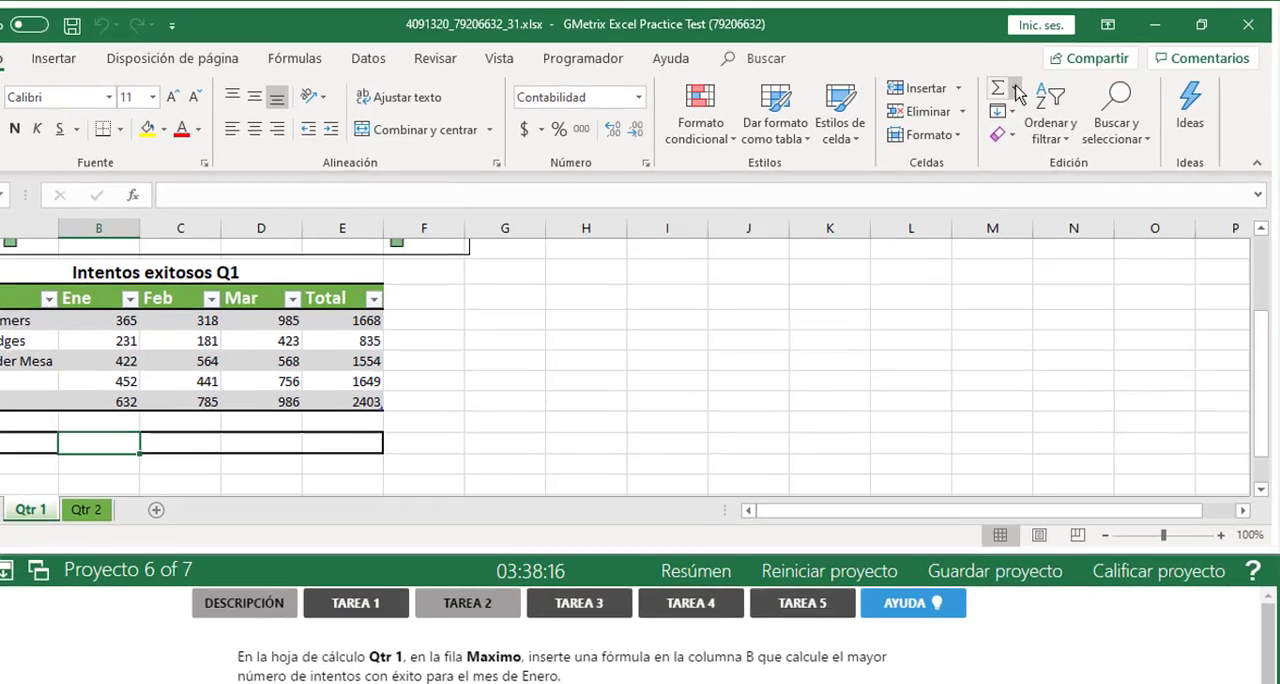
{"action": "left_click", "coordinate": [1034, 81]}
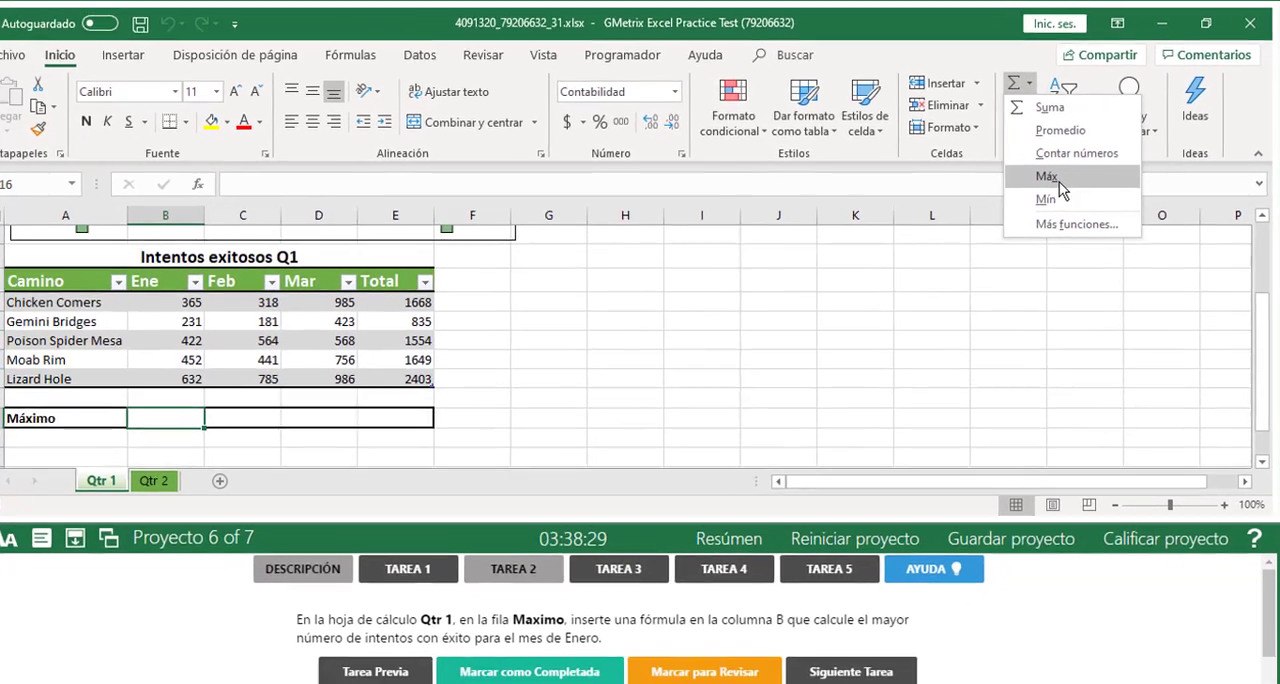
{"action": "left_click", "coordinate": [862, 357]}
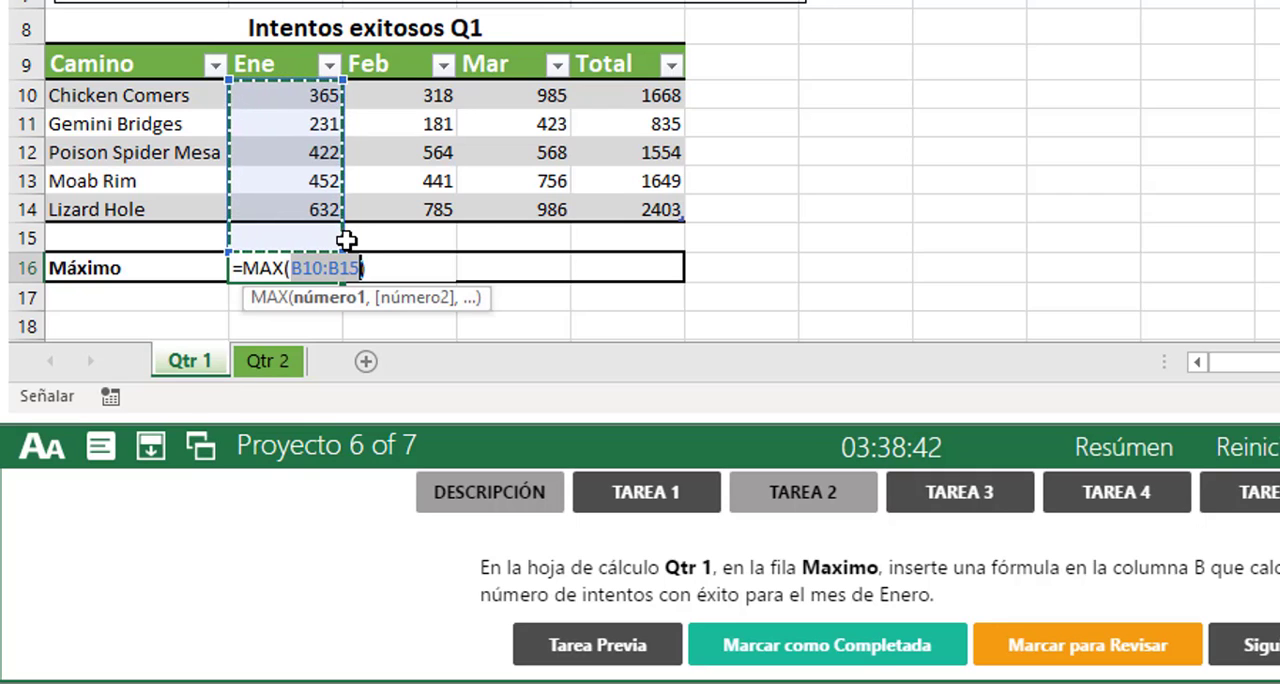
{"action": "left_click_drag", "start_coordinate": [320, 95], "coordinate": [312, 206]}
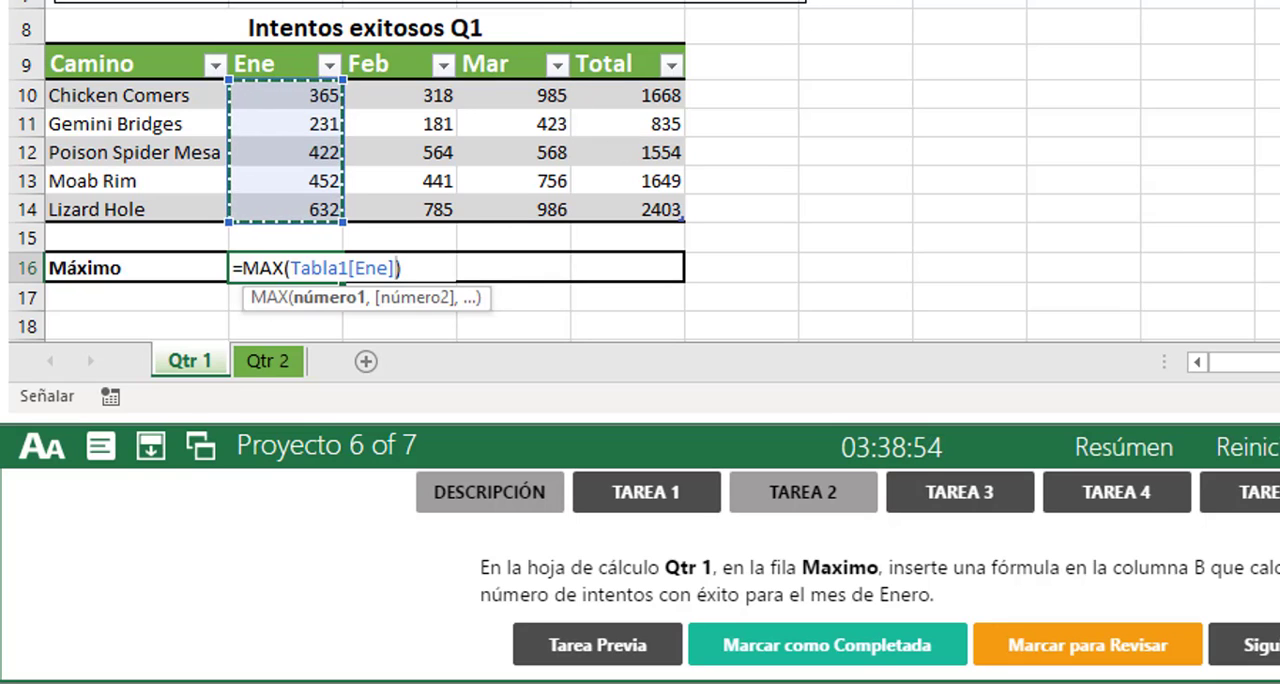
{"action": "left_click", "coordinate": [400, 1]}
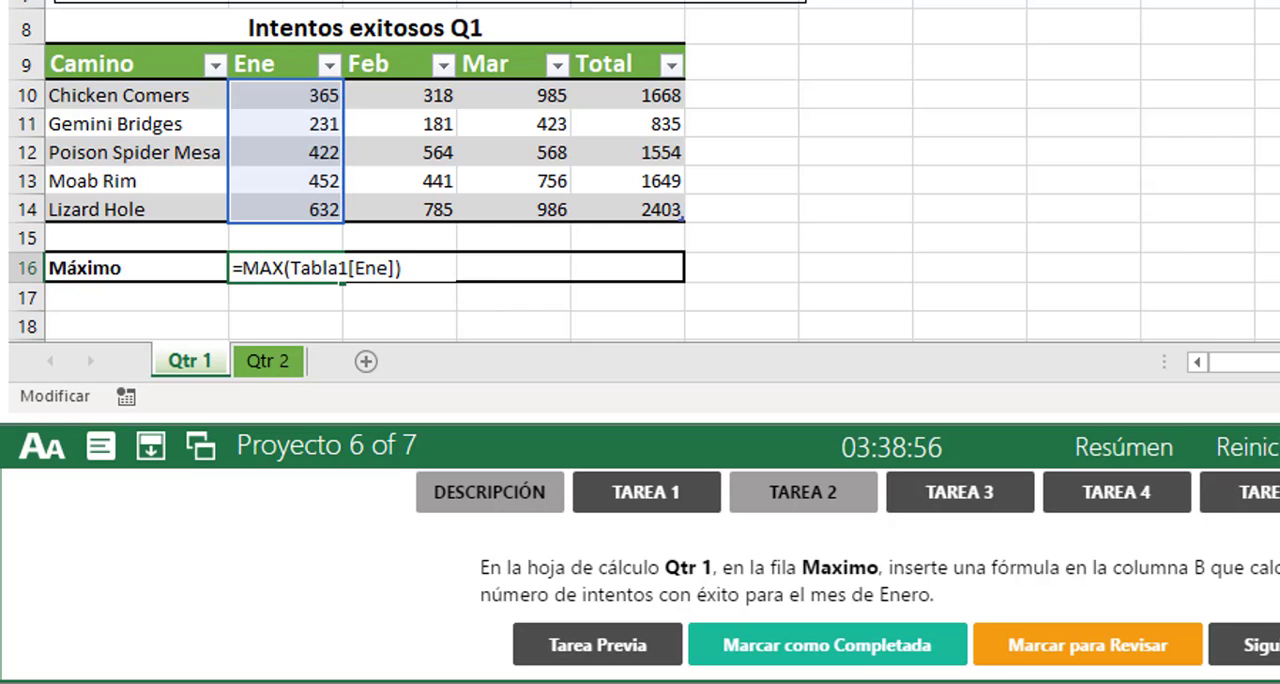
{"action": "key", "text": "Return"}
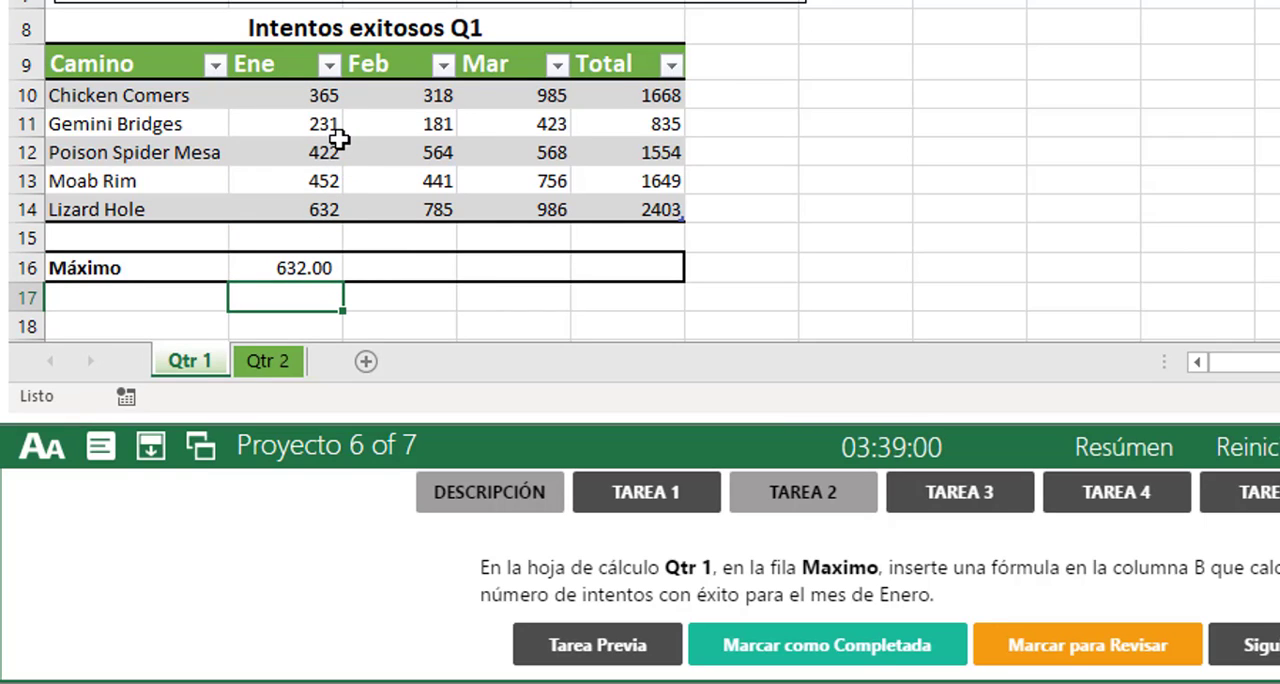
{"action": "left_click_drag", "start_coordinate": [306, 98], "coordinate": [297, 207]}
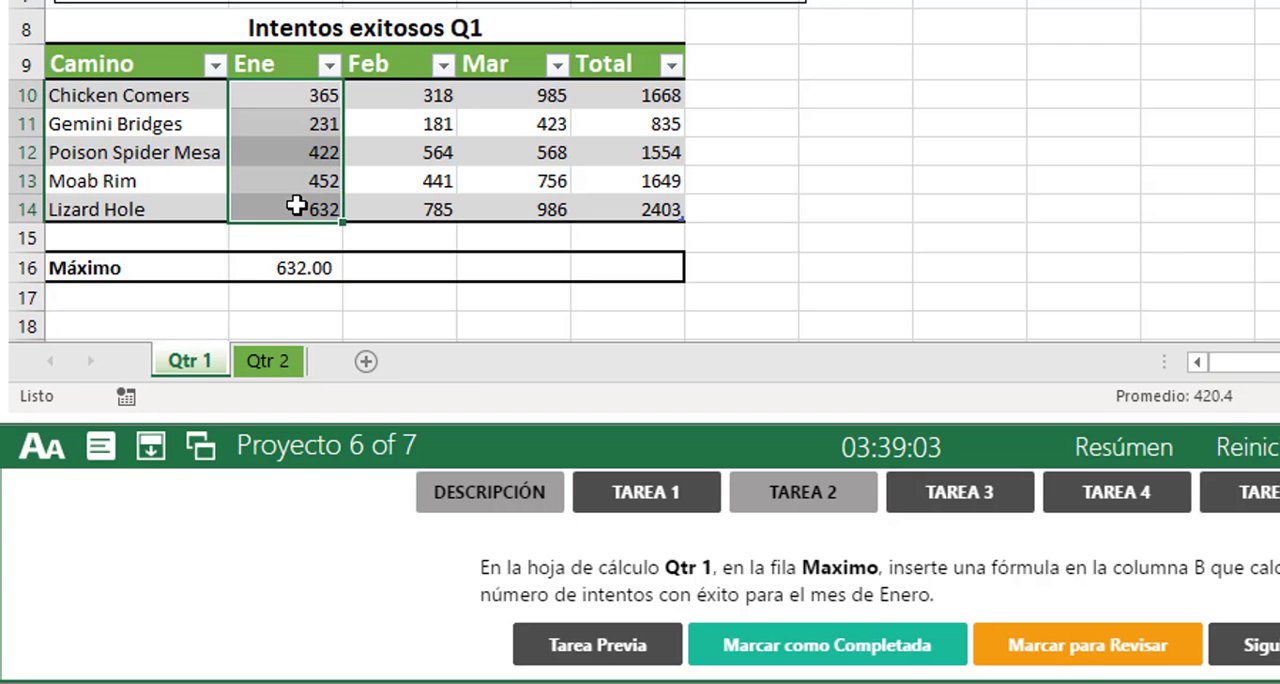
{"action": "left_click", "coordinate": [305, 270]}
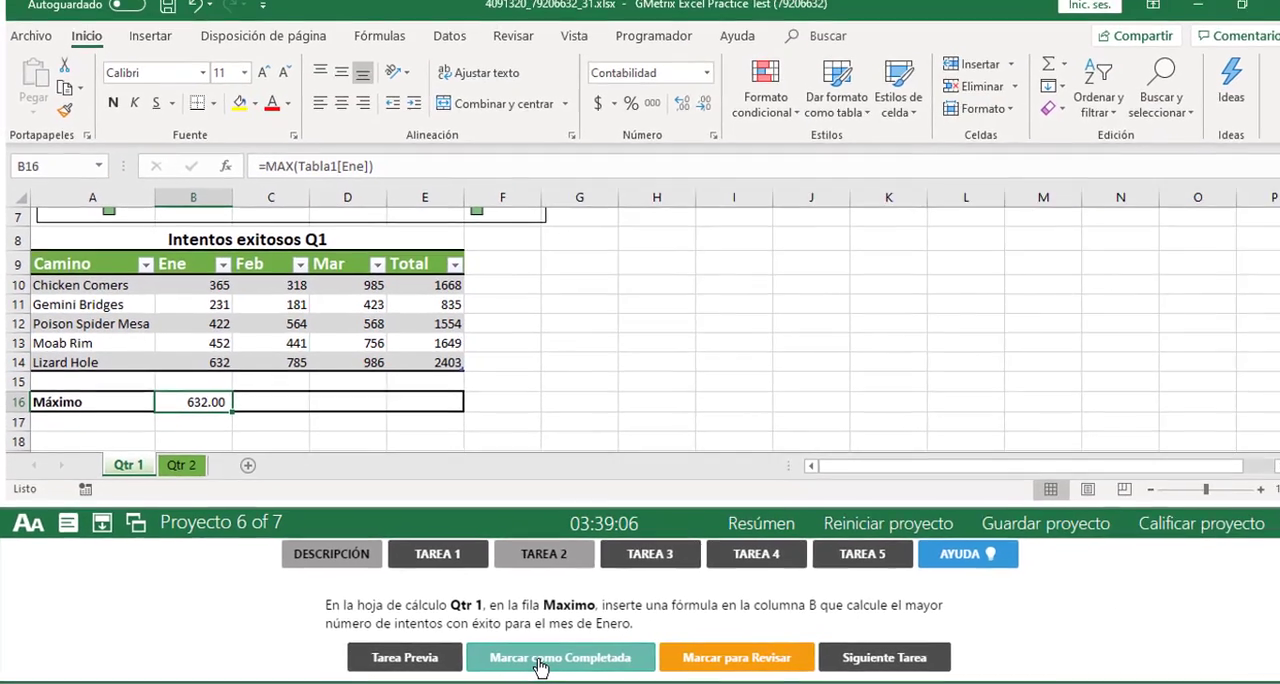
Mark Tarea 2 as completed, then grade the Rock Crawling project and continue past its results
{"action": "left_click", "coordinate": [540, 667]}
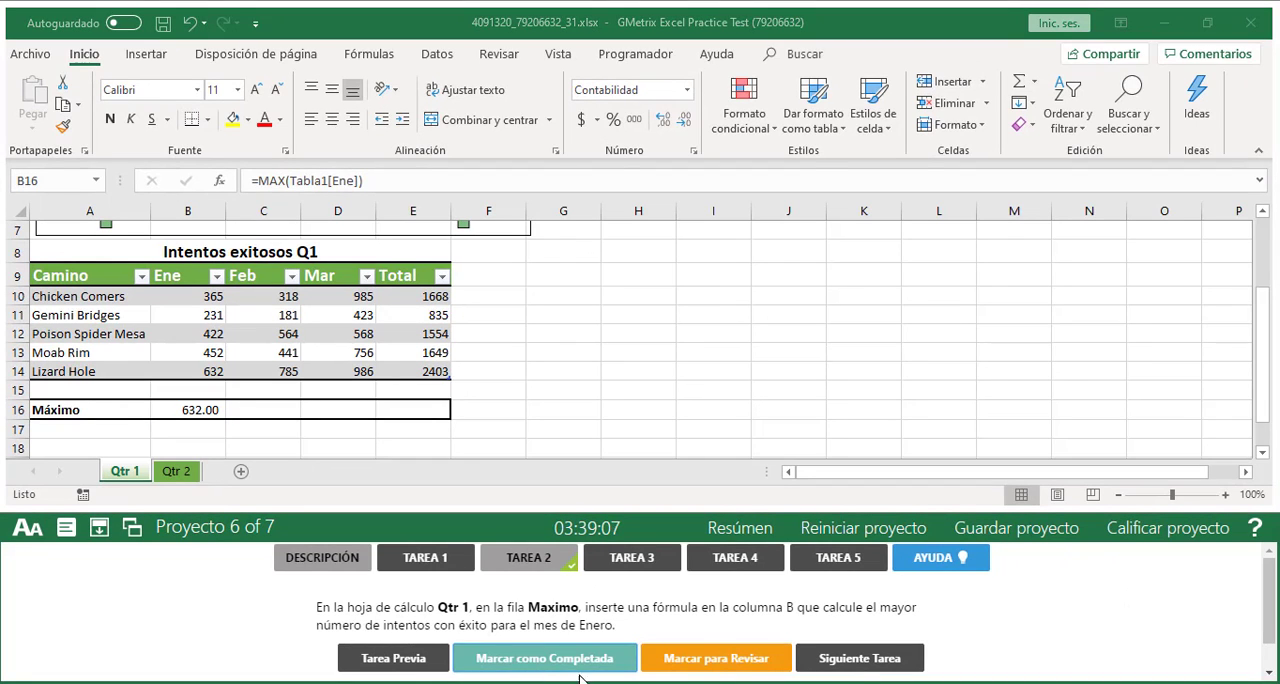
{"action": "left_click", "coordinate": [1159, 533]}
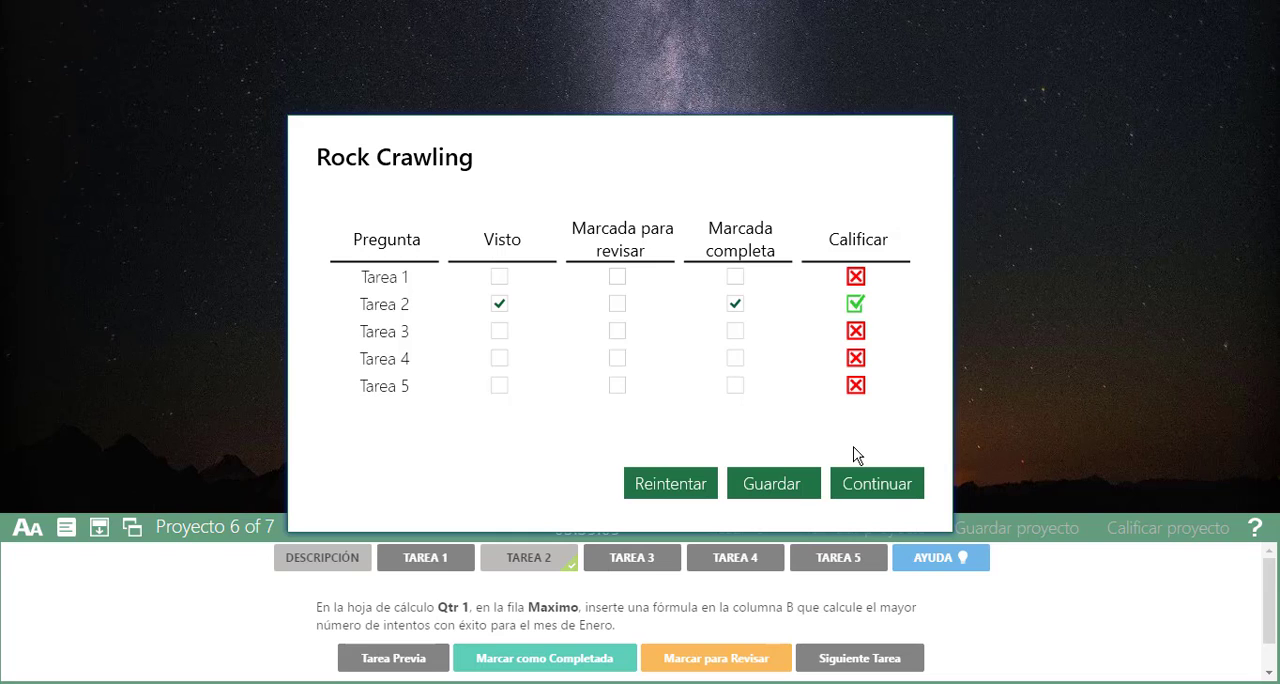
{"action": "left_click", "coordinate": [890, 483]}
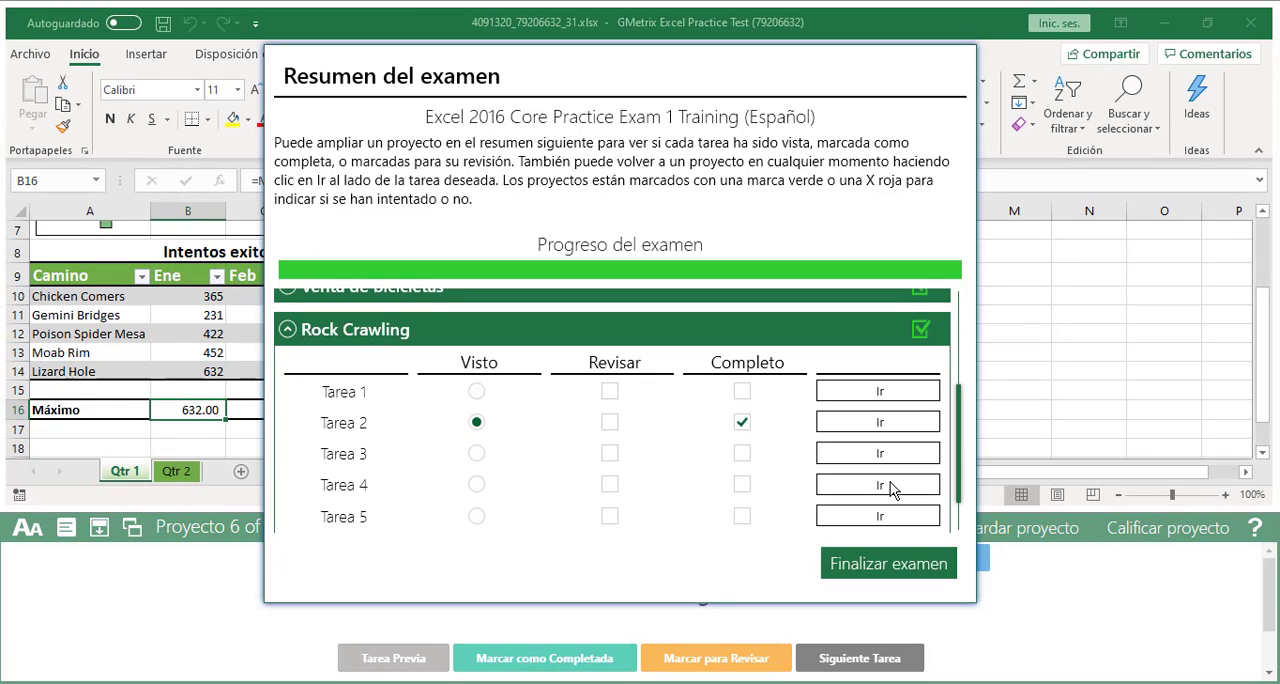
Reopen the FusionTomo project from the exam summary, accepting that it is graded again, and show Tarea 2
{"action": "left_click", "coordinate": [287, 332]}
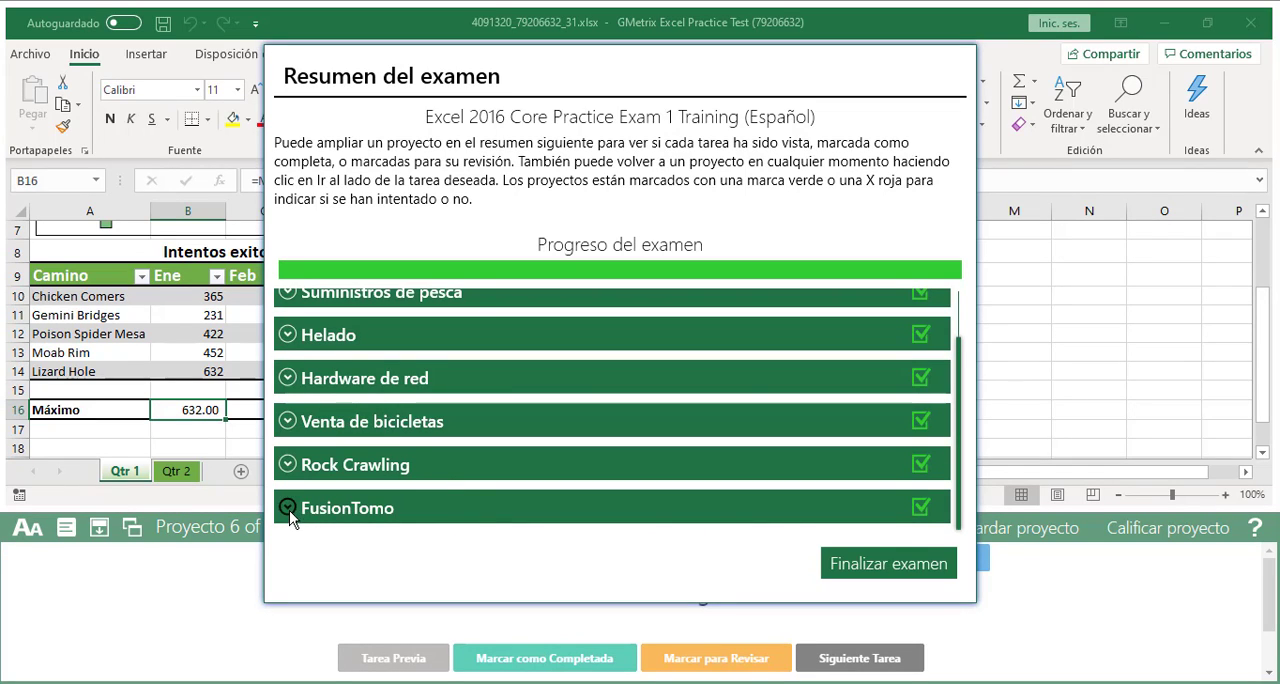
{"action": "left_click", "coordinate": [610, 495]}
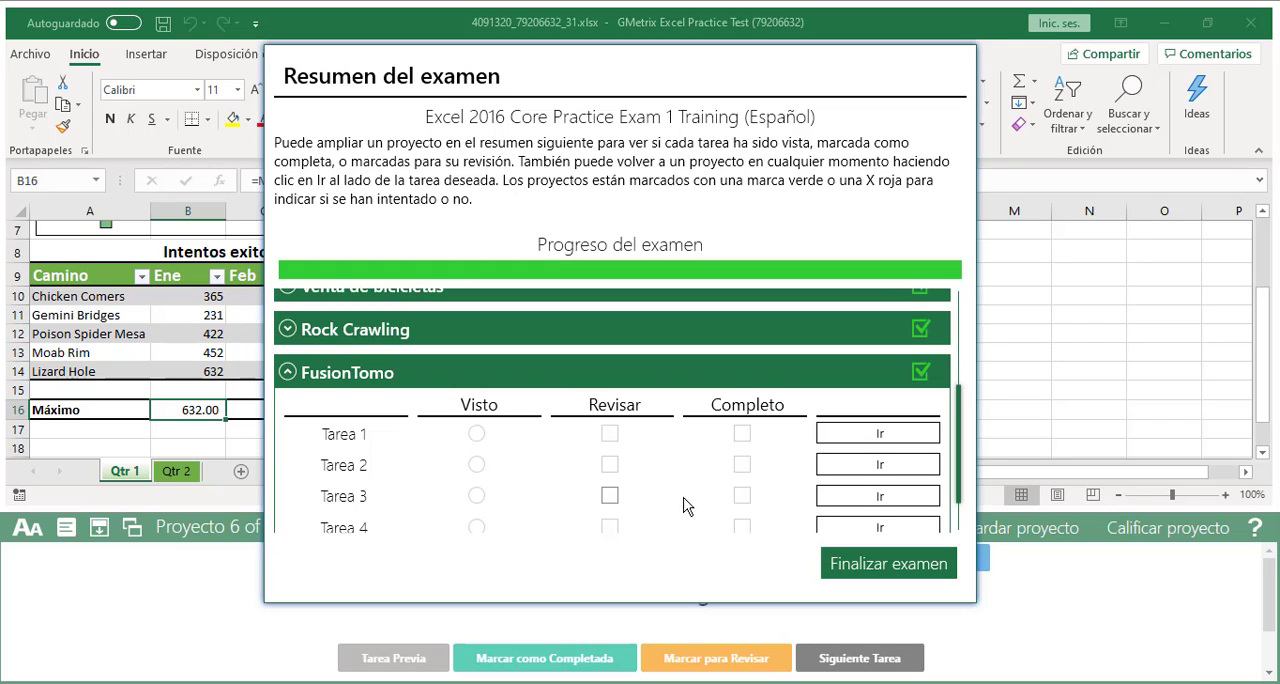
{"action": "left_click", "coordinate": [878, 474]}
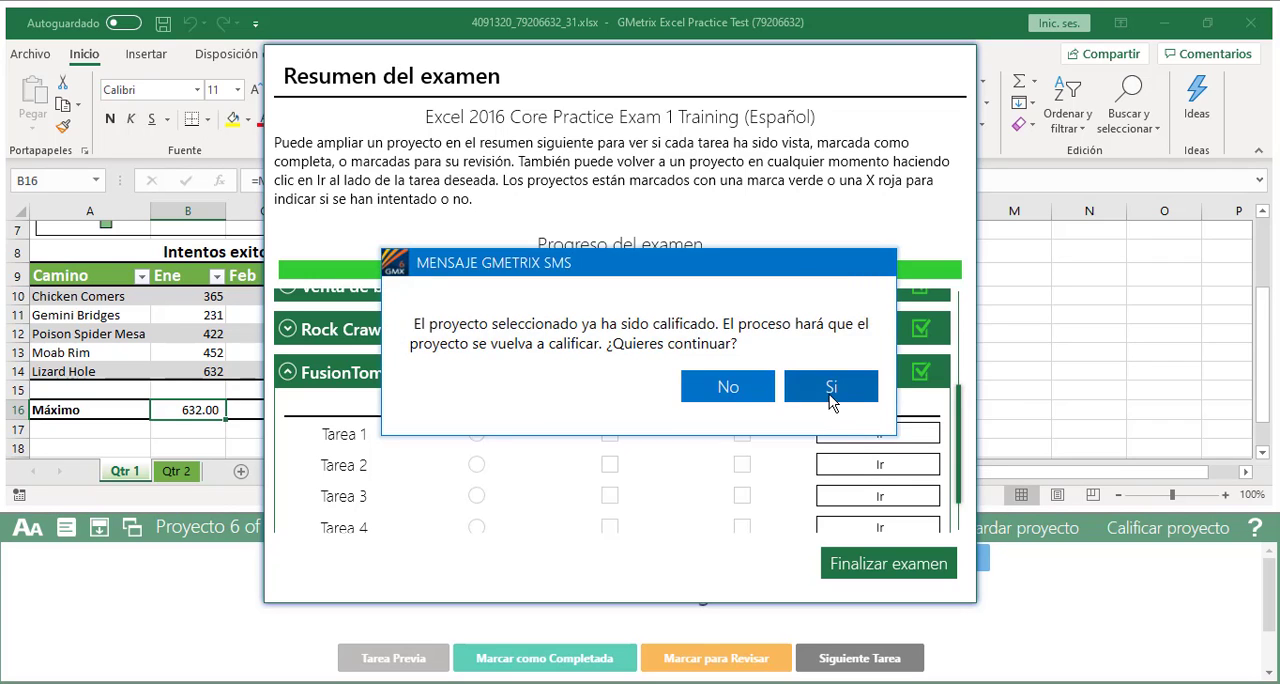
{"action": "left_click", "coordinate": [751, 474]}
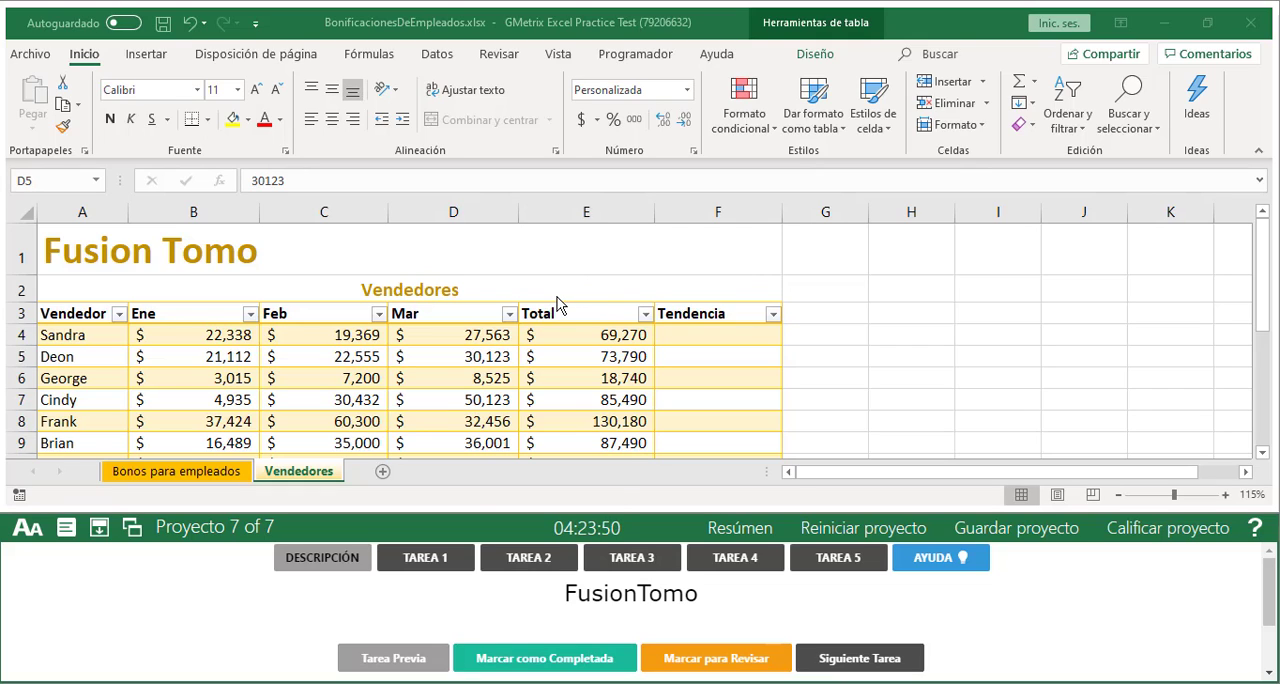
{"action": "left_click", "coordinate": [541, 568]}
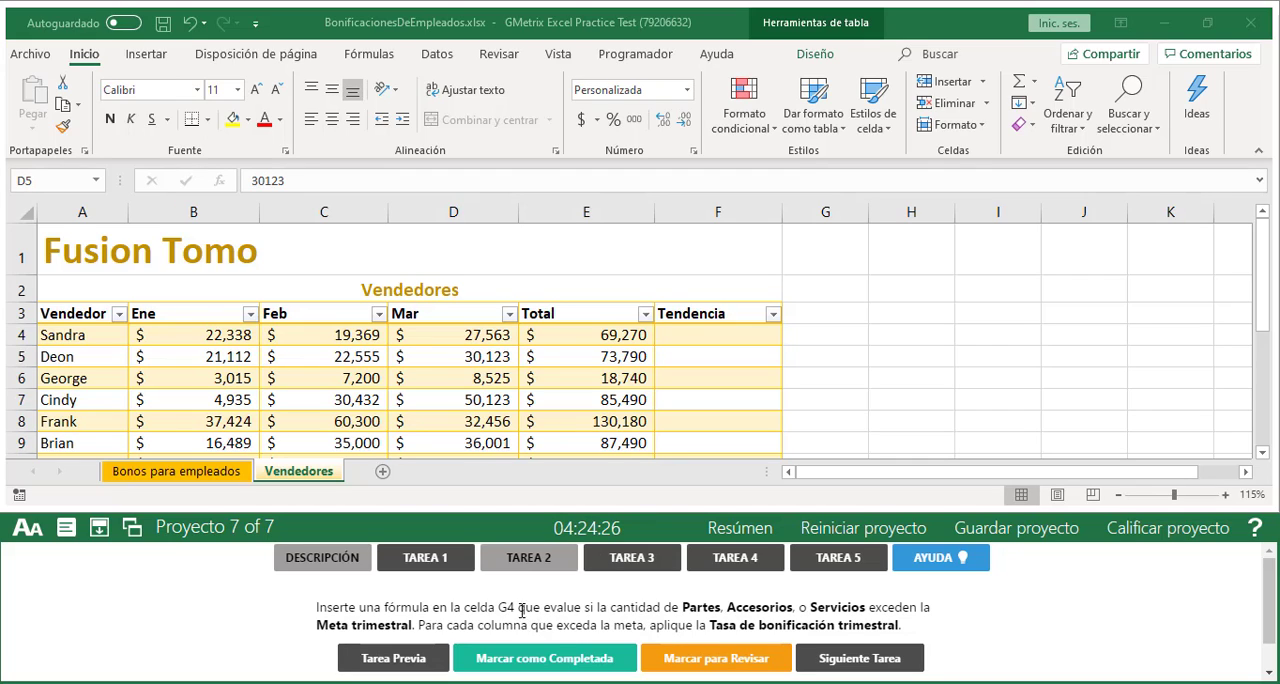
Check cell G4 and the heading cell above it on the Vendedores sheet
{"action": "left_click", "coordinate": [296, 473]}
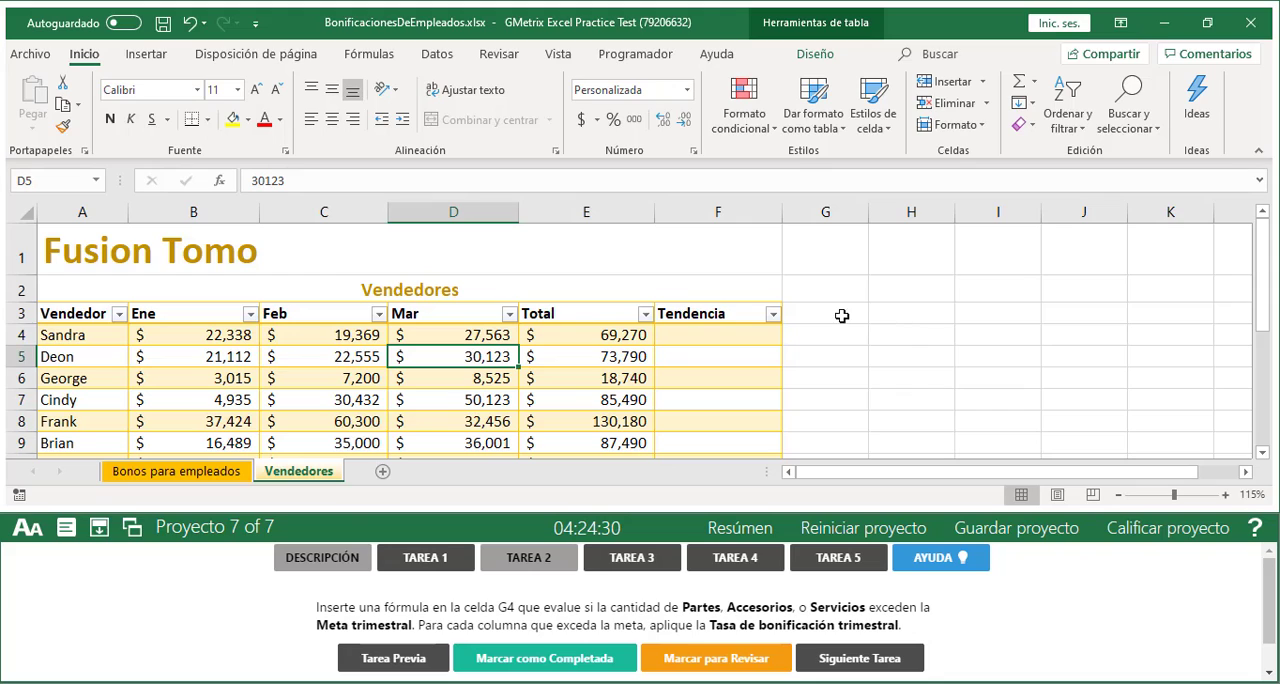
{"action": "left_click", "coordinate": [836, 335]}
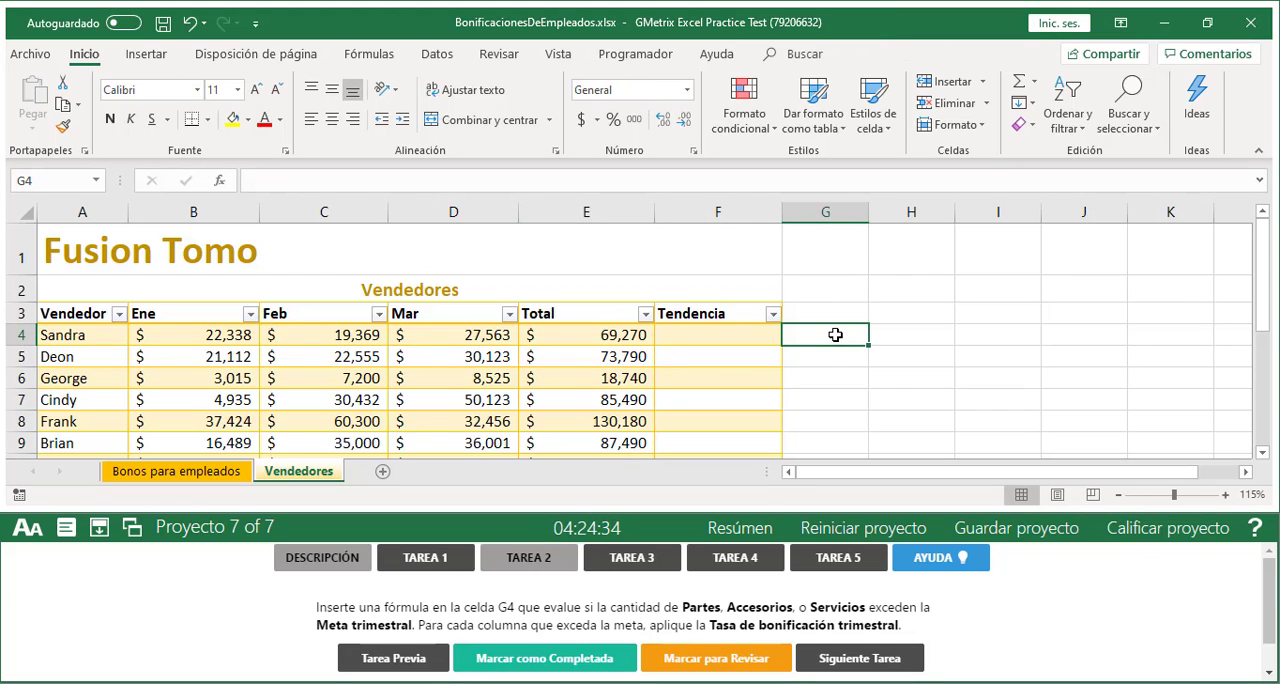
{"action": "left_click", "coordinate": [836, 313]}
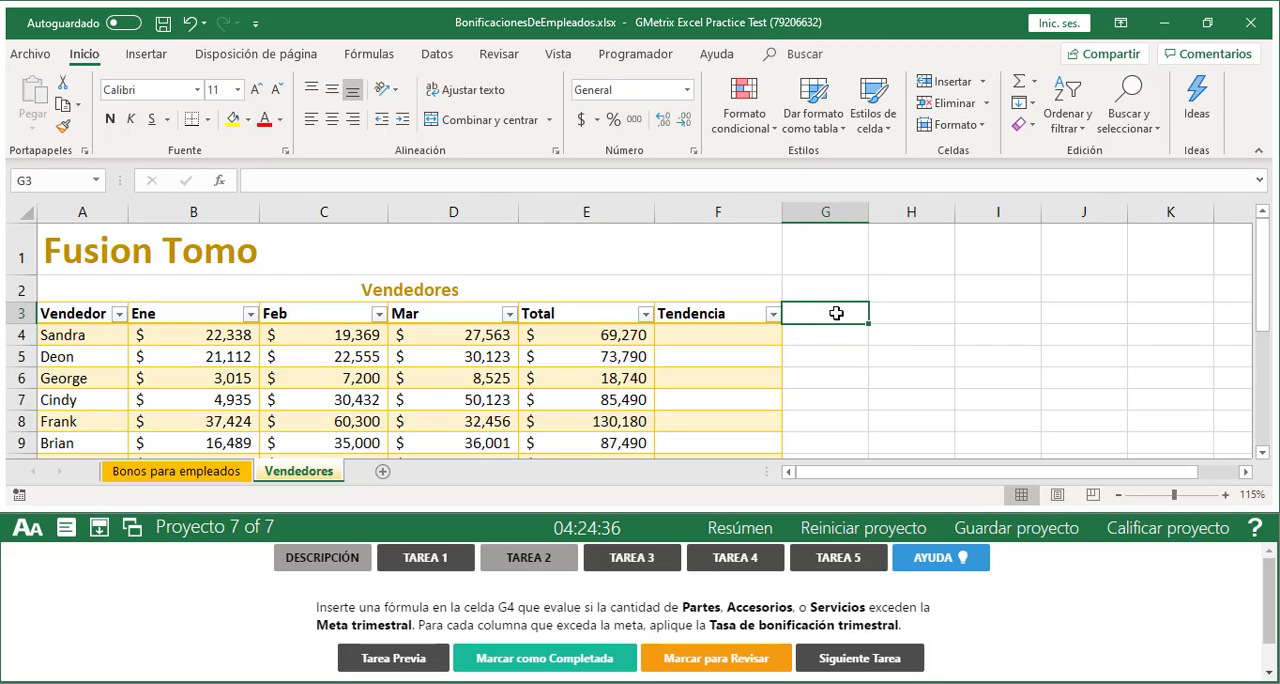
{"action": "left_click", "coordinate": [836, 337]}
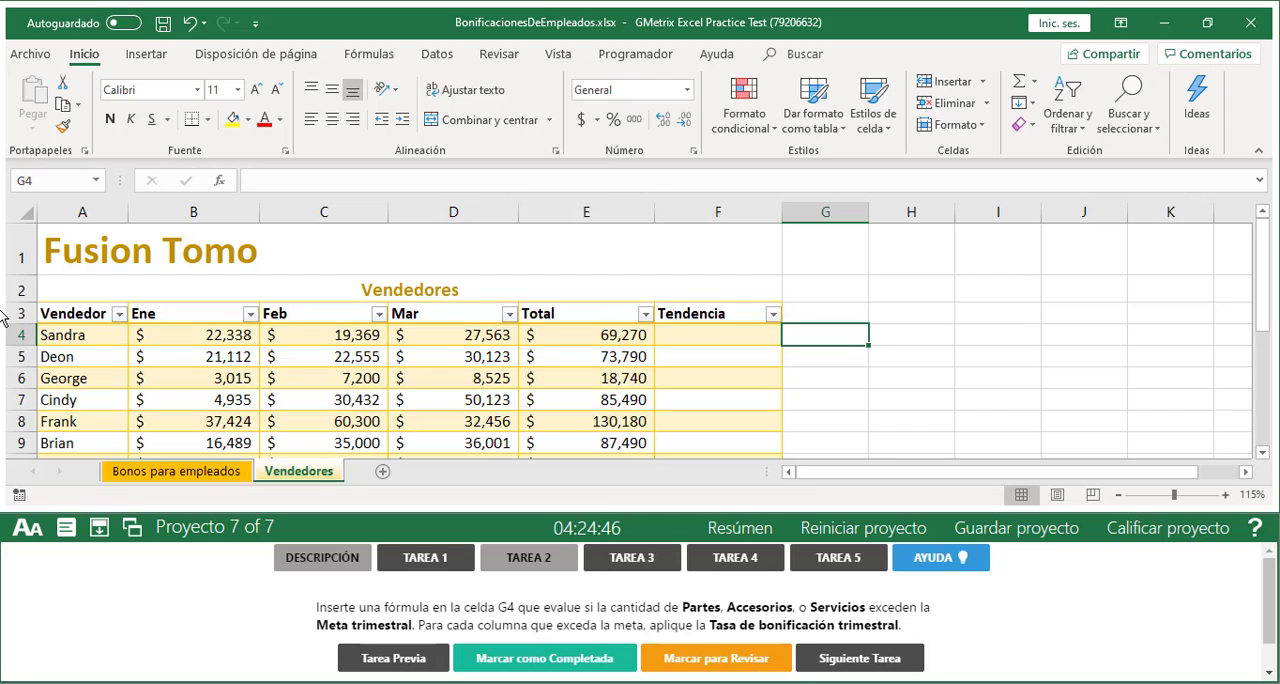
Go to the Bonos para empleados sheet and select cell G4, the first cell of the Bono trimestral column
{"action": "left_click", "coordinate": [229, 474]}
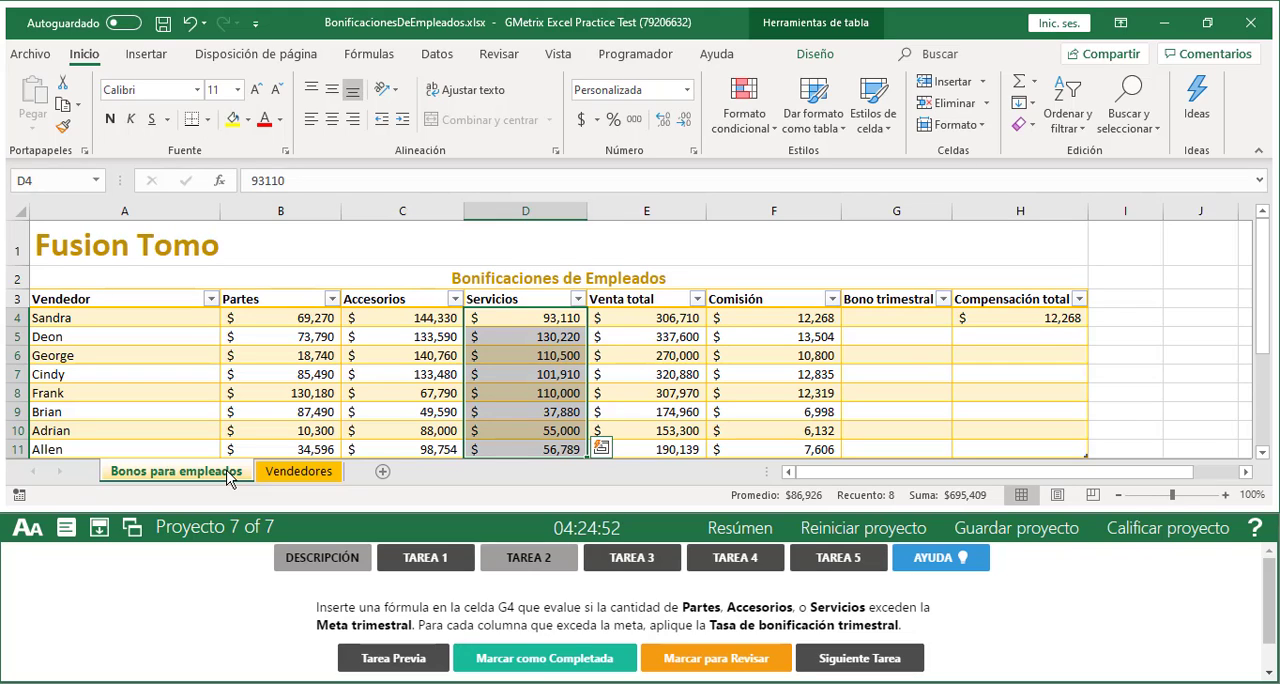
{"action": "left_click", "coordinate": [908, 322]}
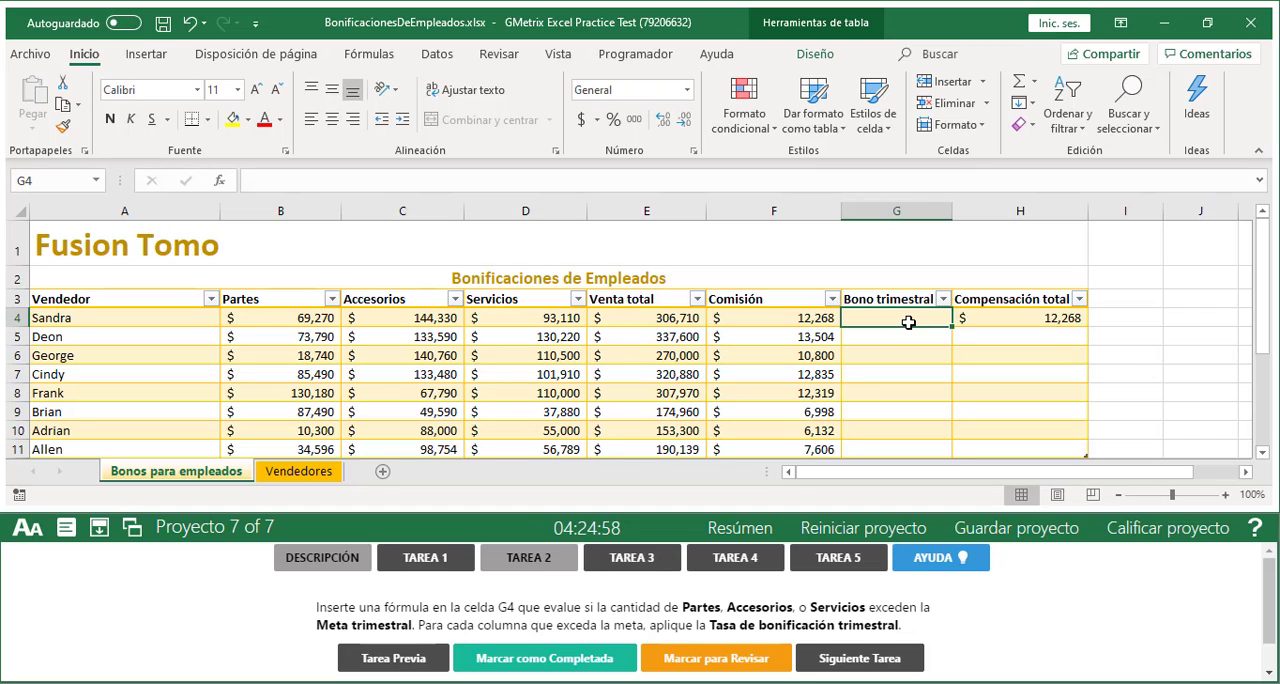
{"action": "left_click", "coordinate": [903, 299]}
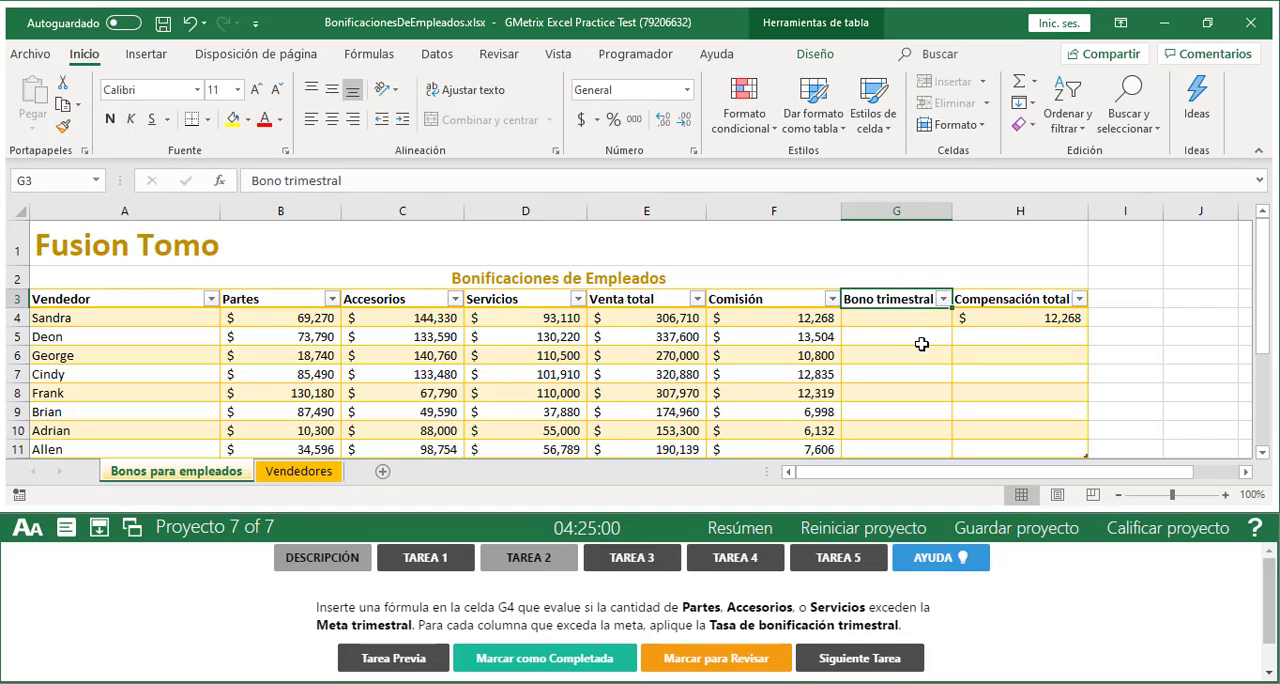
{"action": "left_click", "coordinate": [903, 316]}
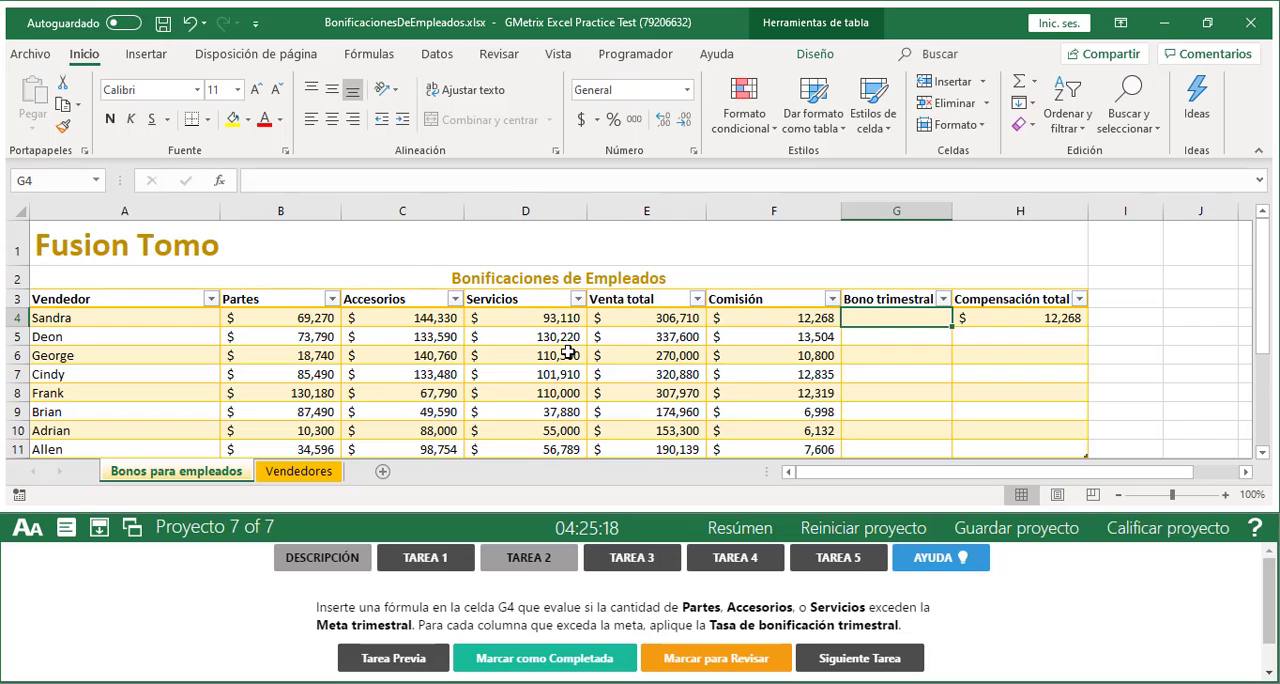
Examine the Tarifas table for the quarterly goal and bonus rate, and review the Partes, Accesorios and Servicios columns
{"action": "scroll", "coordinate": [567, 352], "scroll_direction": "down", "scroll_amount": 2}
{"action": "scroll", "coordinate": [567, 352], "scroll_direction": "down", "scroll_amount": 1}
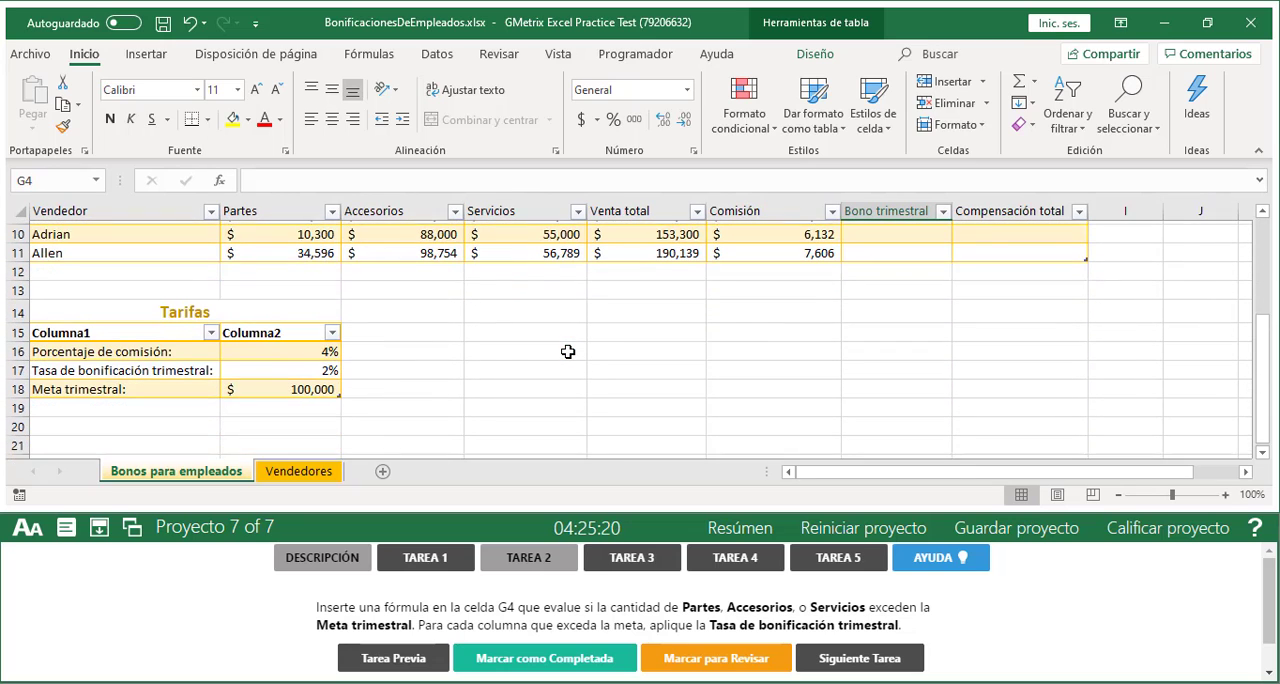
{"action": "scroll", "coordinate": [567, 352], "scroll_direction": "up", "scroll_amount": 2}
{"action": "scroll", "coordinate": [567, 352], "scroll_direction": "up", "scroll_amount": 2}
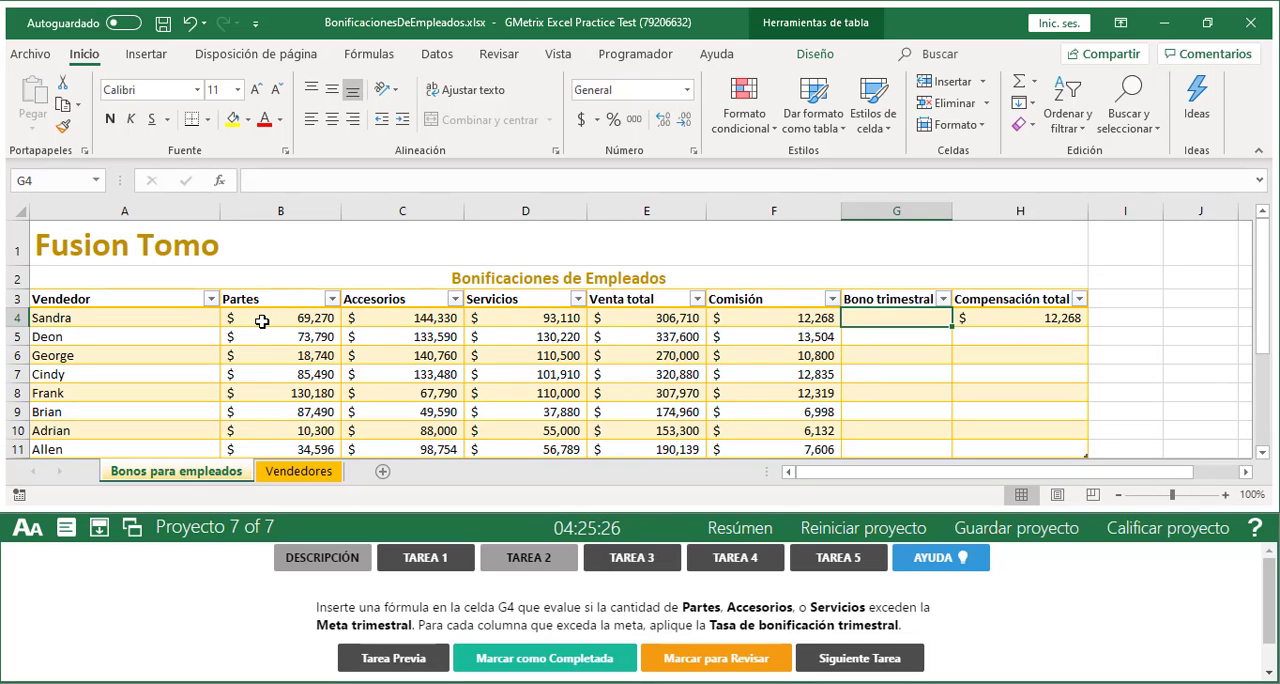
{"action": "left_click_drag", "start_coordinate": [262, 300], "coordinate": [264, 427]}
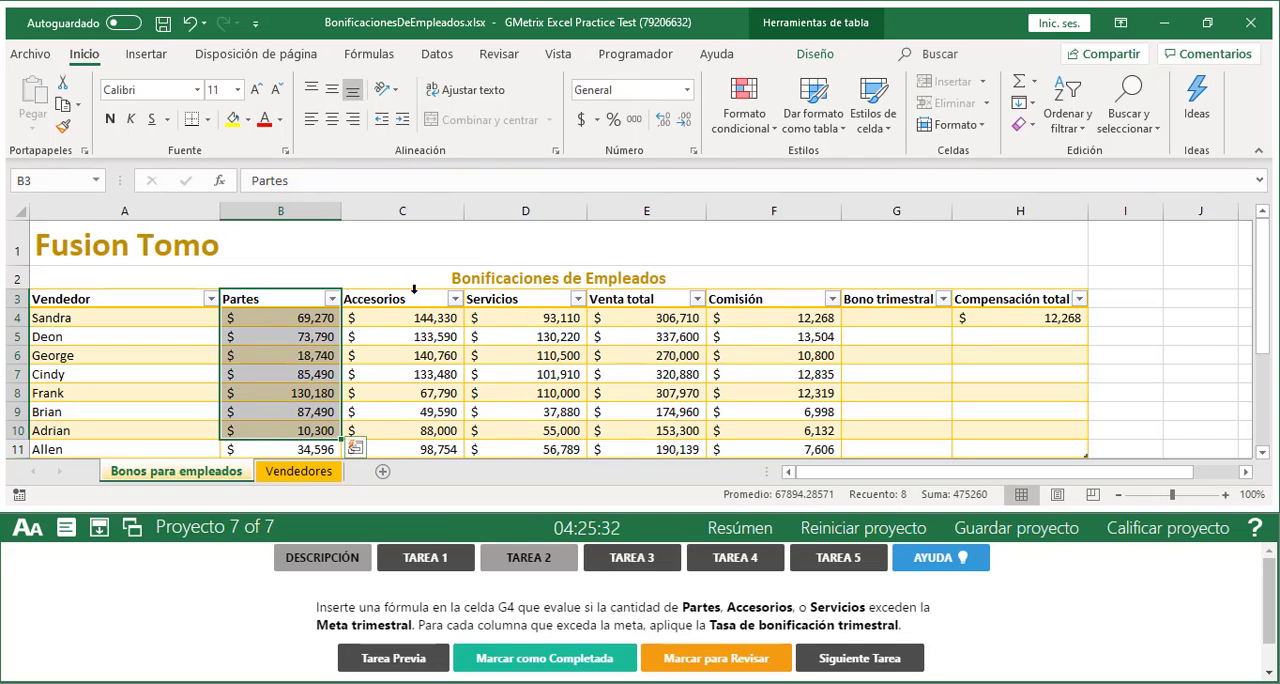
{"action": "left_click_drag", "start_coordinate": [401, 298], "coordinate": [408, 432]}
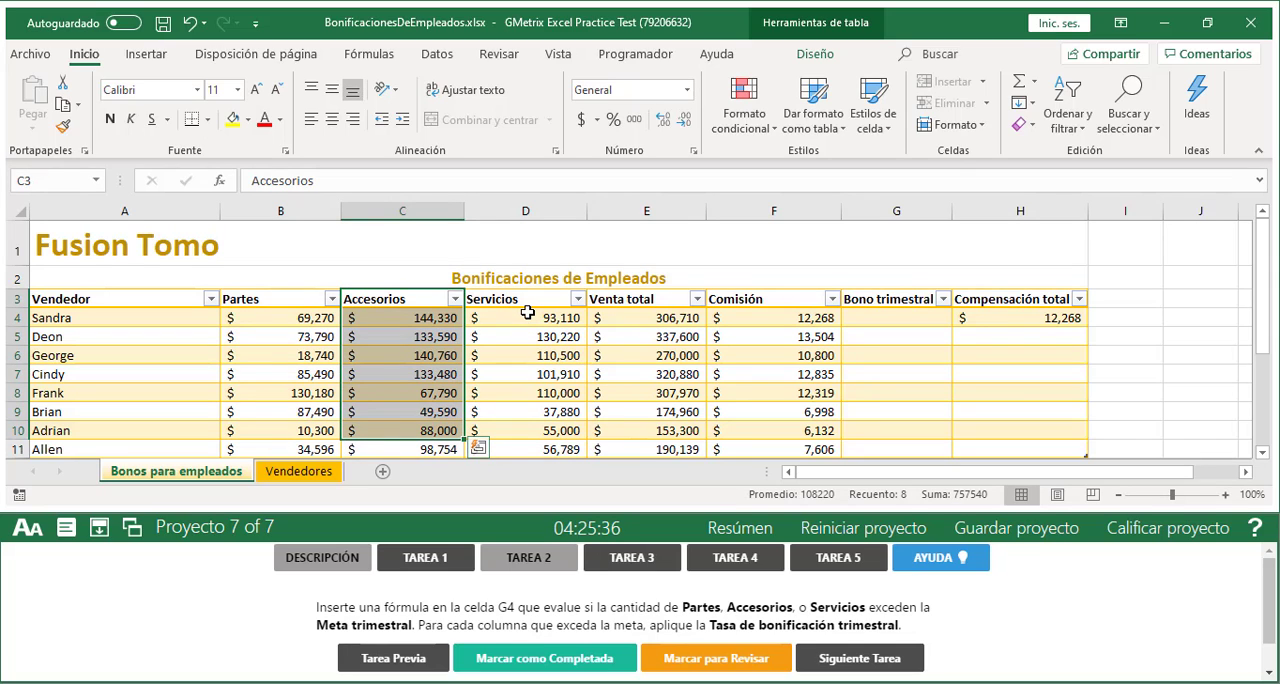
{"action": "left_click_drag", "start_coordinate": [525, 300], "coordinate": [512, 409]}
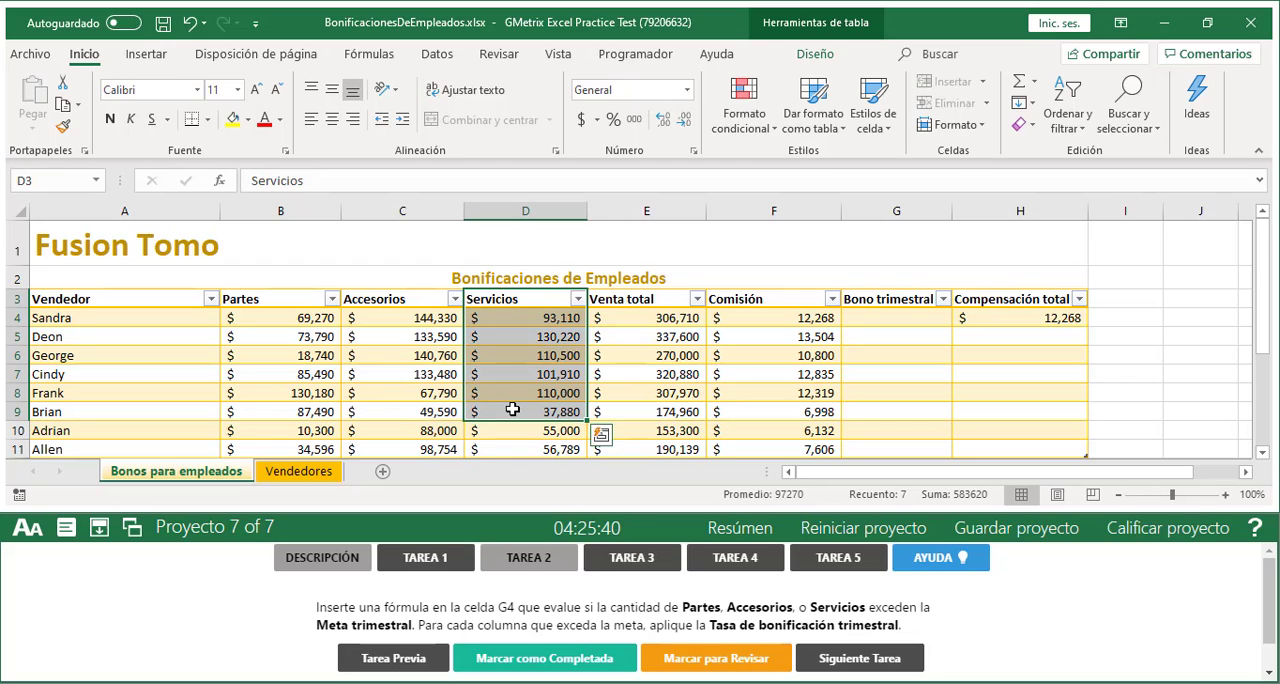
Examine the first Servicios amount against the Meta trimestral and Tasa de bonificación trimestral values in the Tarifas table
{"action": "left_click", "coordinate": [517, 319]}
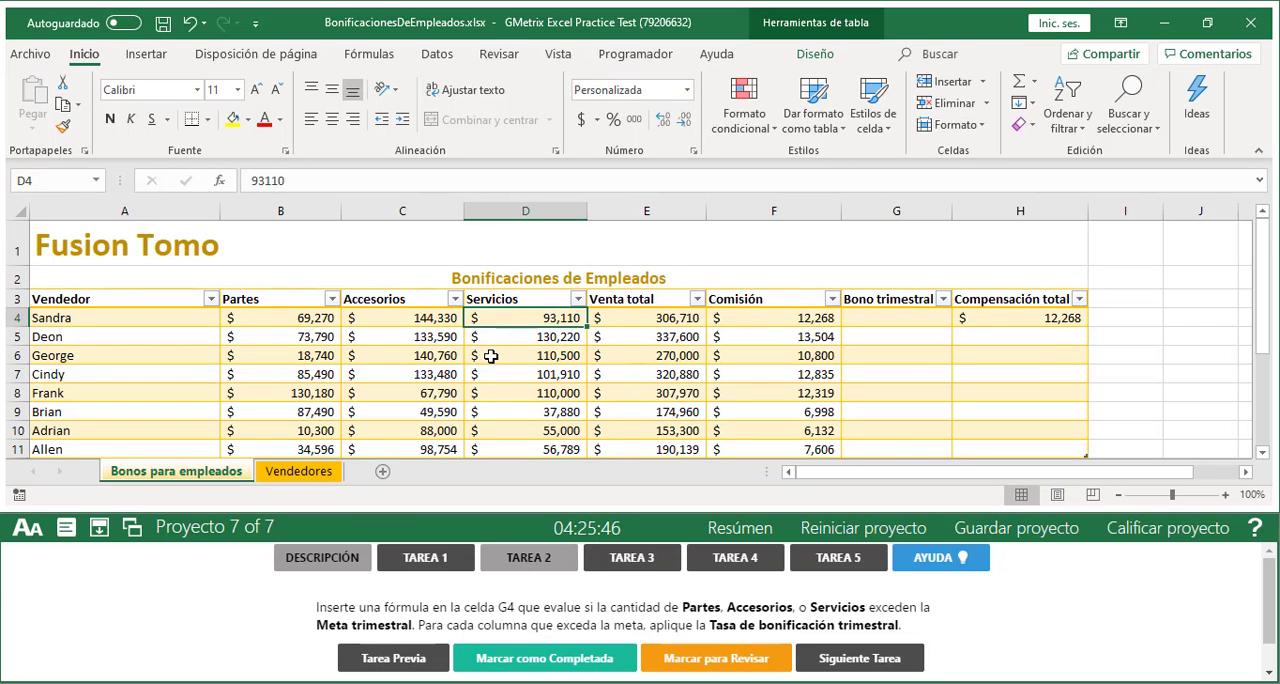
{"action": "scroll", "coordinate": [365, 362], "scroll_direction": "down", "scroll_amount": 2}
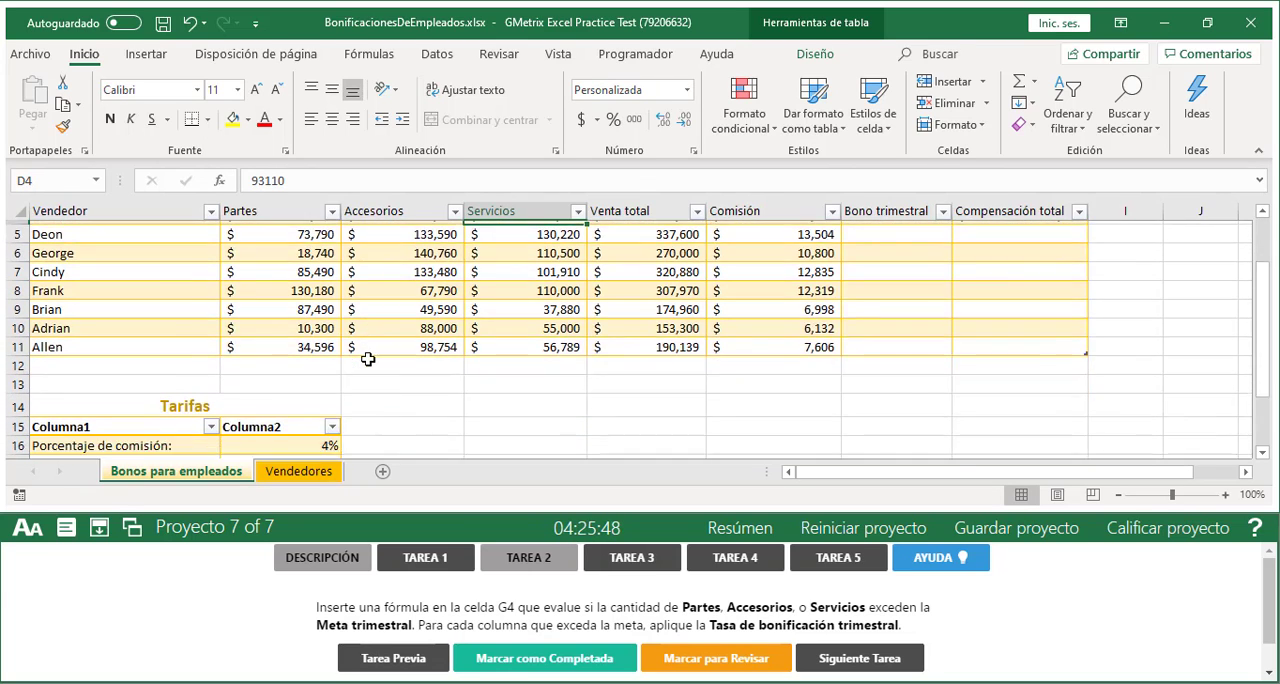
{"action": "scroll", "coordinate": [368, 359], "scroll_direction": "down", "scroll_amount": 1}
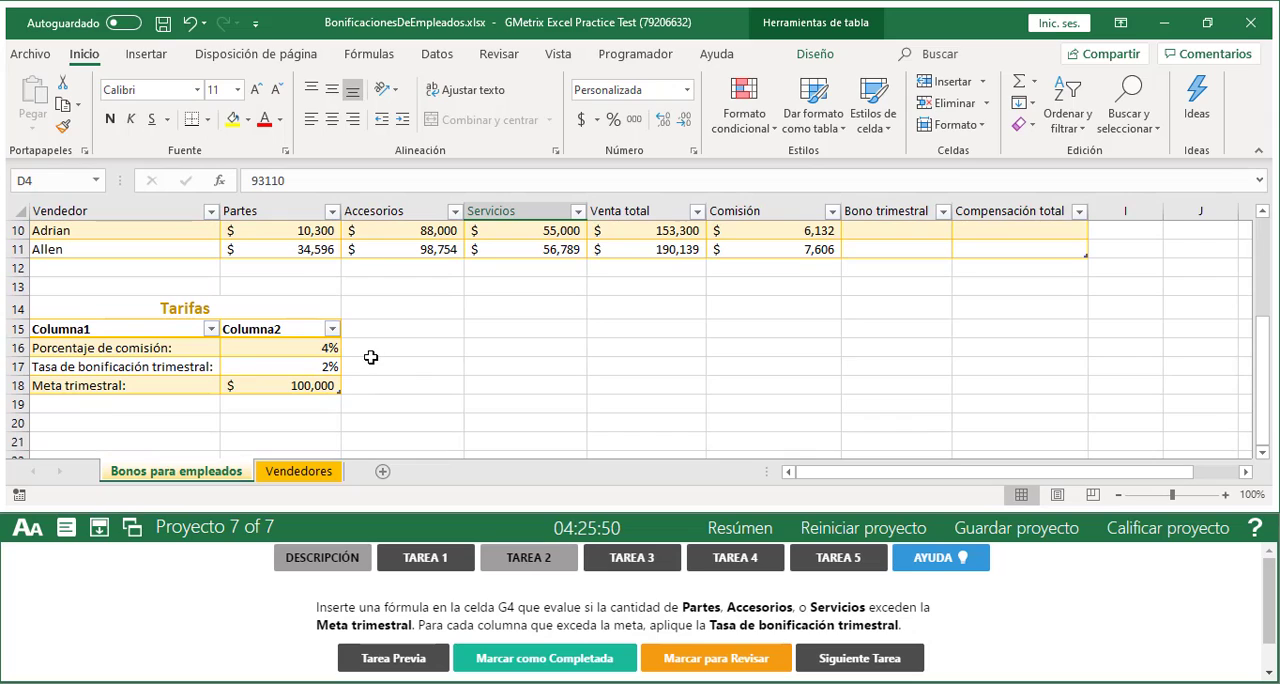
{"action": "left_click", "coordinate": [117, 386]}
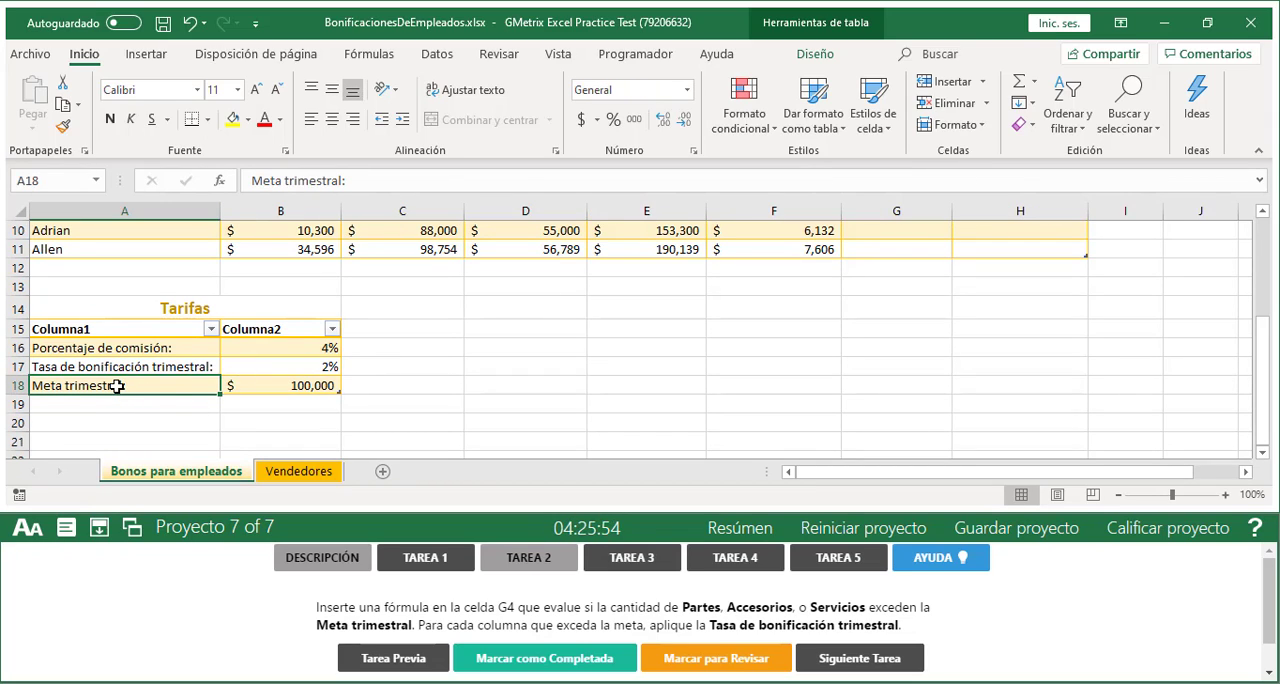
{"action": "left_click", "coordinate": [271, 387]}
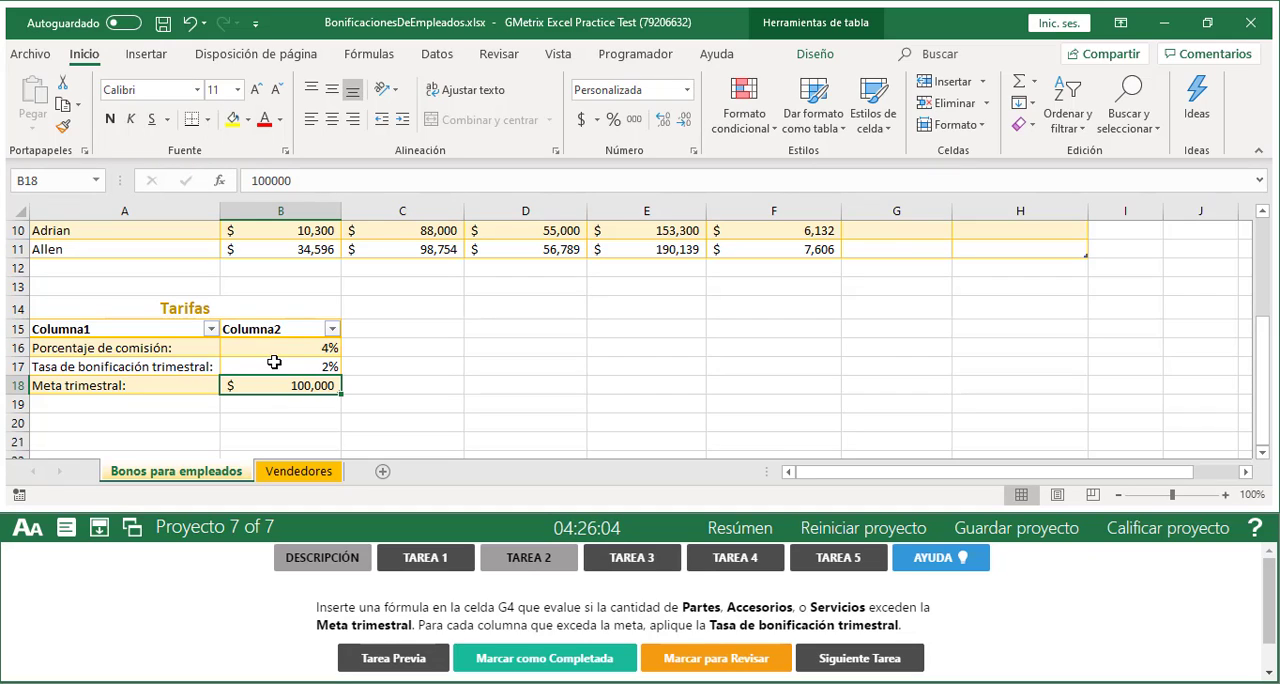
{"action": "left_click", "coordinate": [274, 362]}
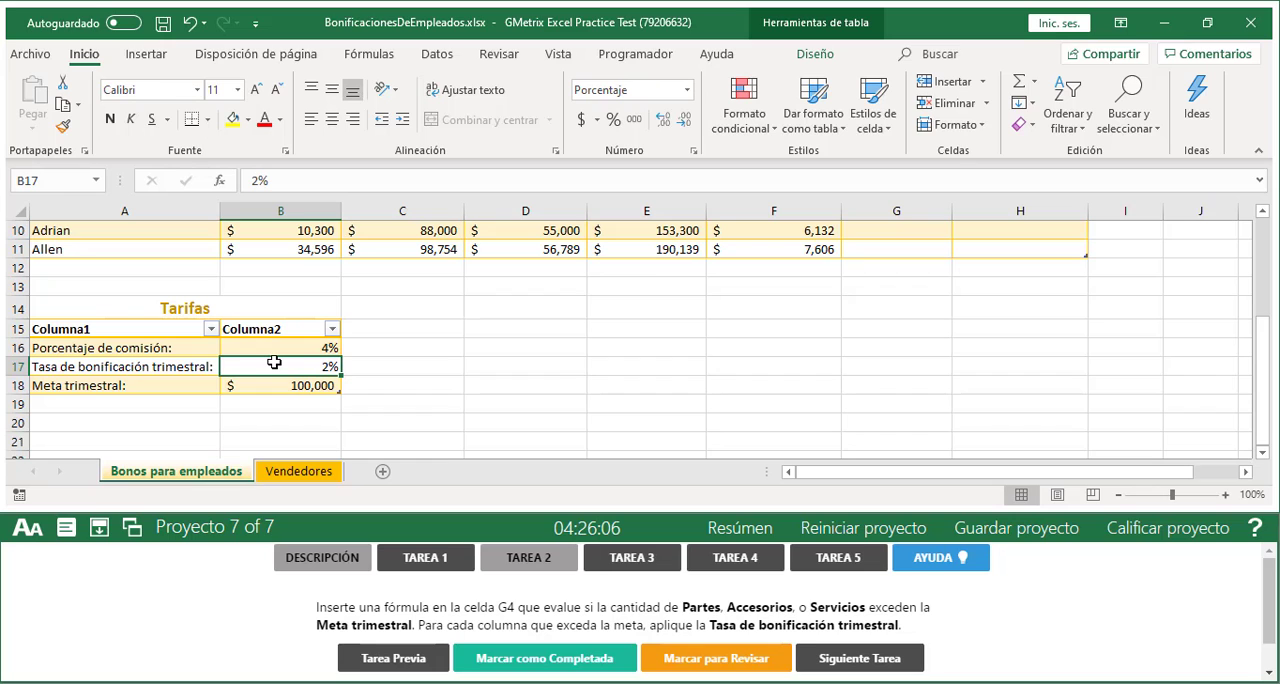
{"action": "scroll", "coordinate": [870, 364], "scroll_direction": "up", "scroll_amount": 2}
{"action": "scroll", "coordinate": [872, 366], "scroll_direction": "up", "scroll_amount": 1}
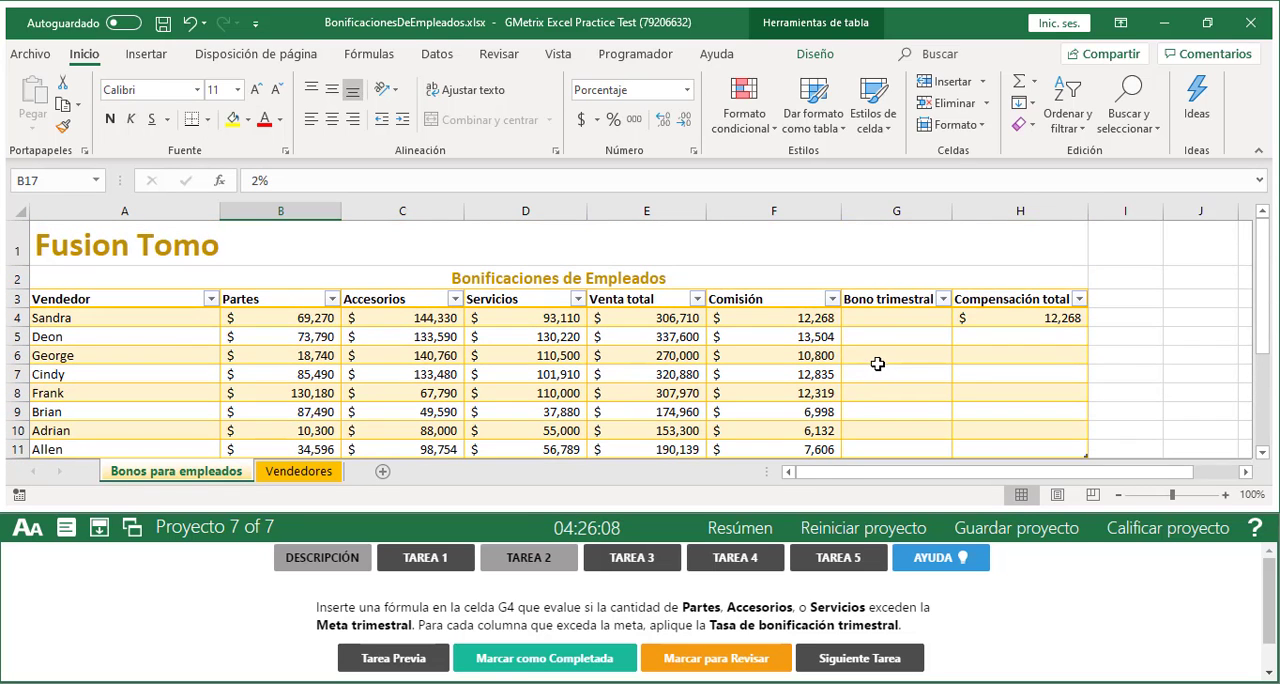
Start inserting a function in cell G4 and list the functions of the Todo category
{"action": "left_click", "coordinate": [881, 315]}
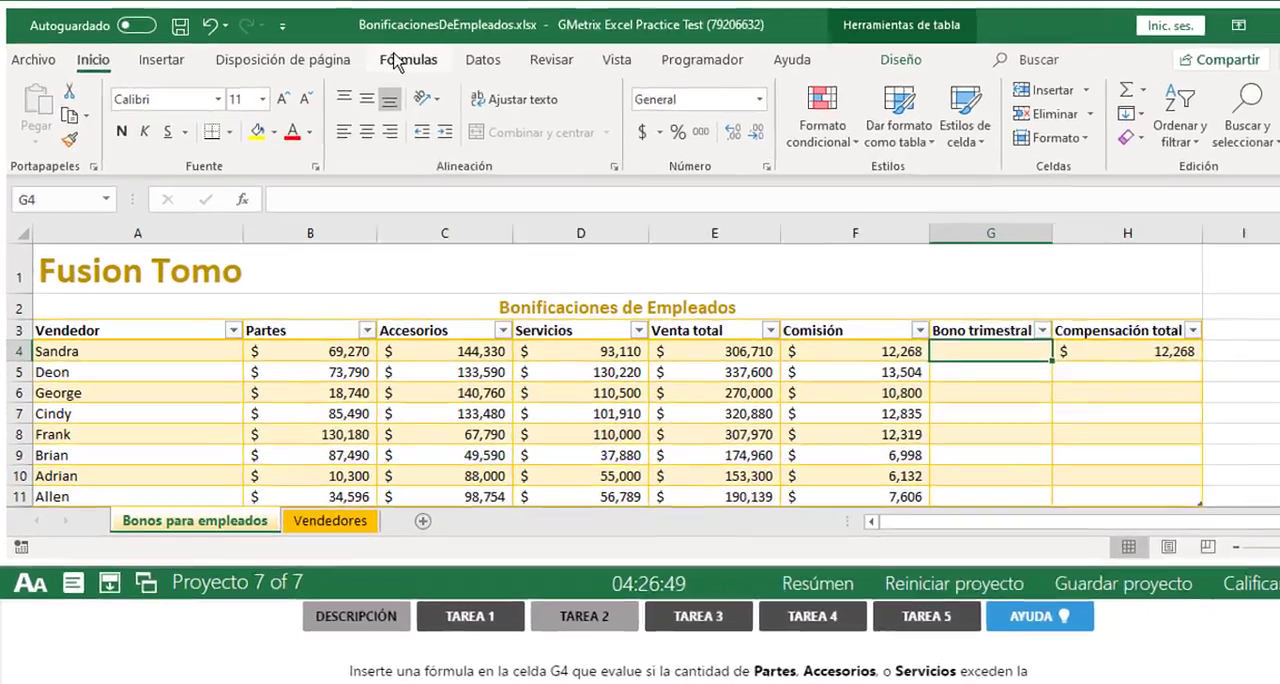
{"action": "left_click", "coordinate": [368, 58]}
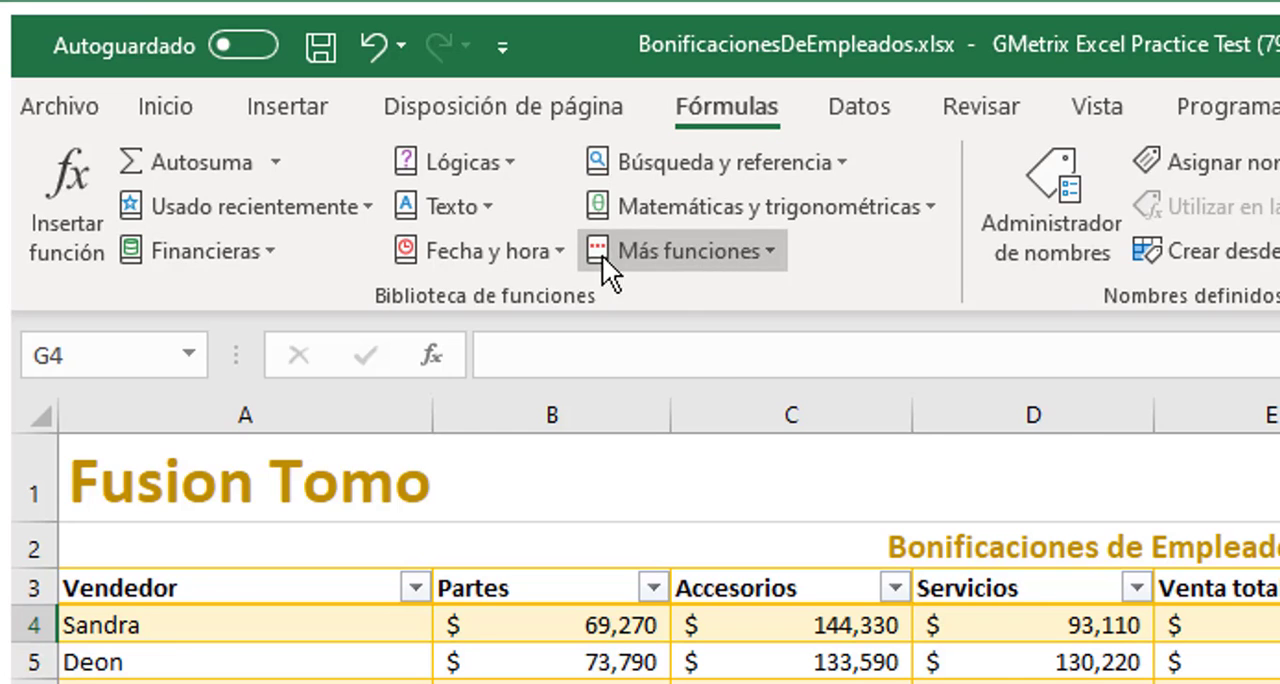
{"action": "left_click", "coordinate": [67, 183]}
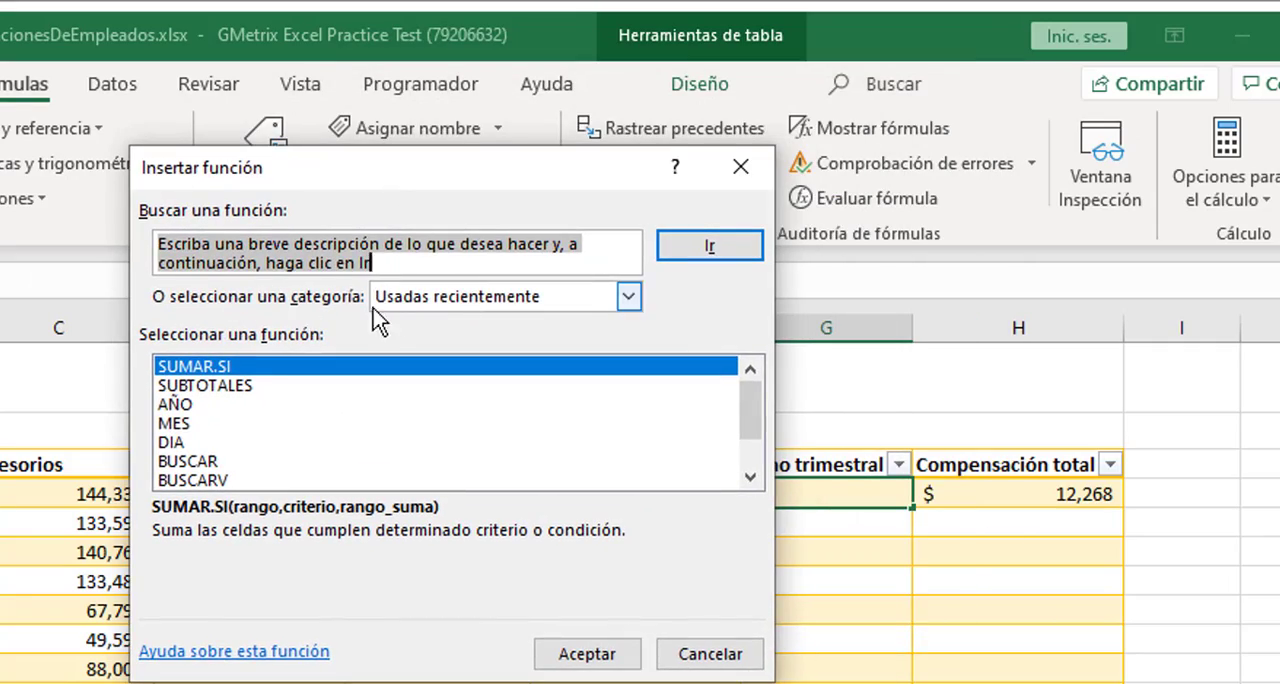
{"action": "left_click", "coordinate": [454, 298]}
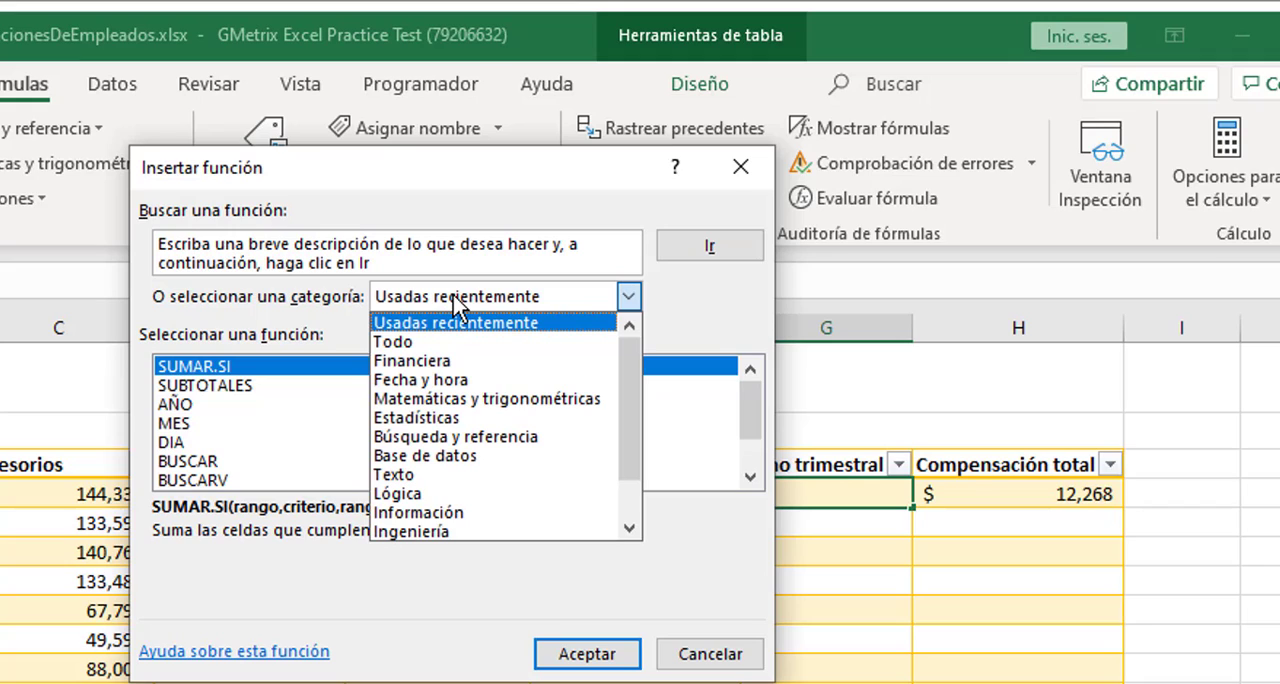
{"action": "left_click", "coordinate": [454, 298]}
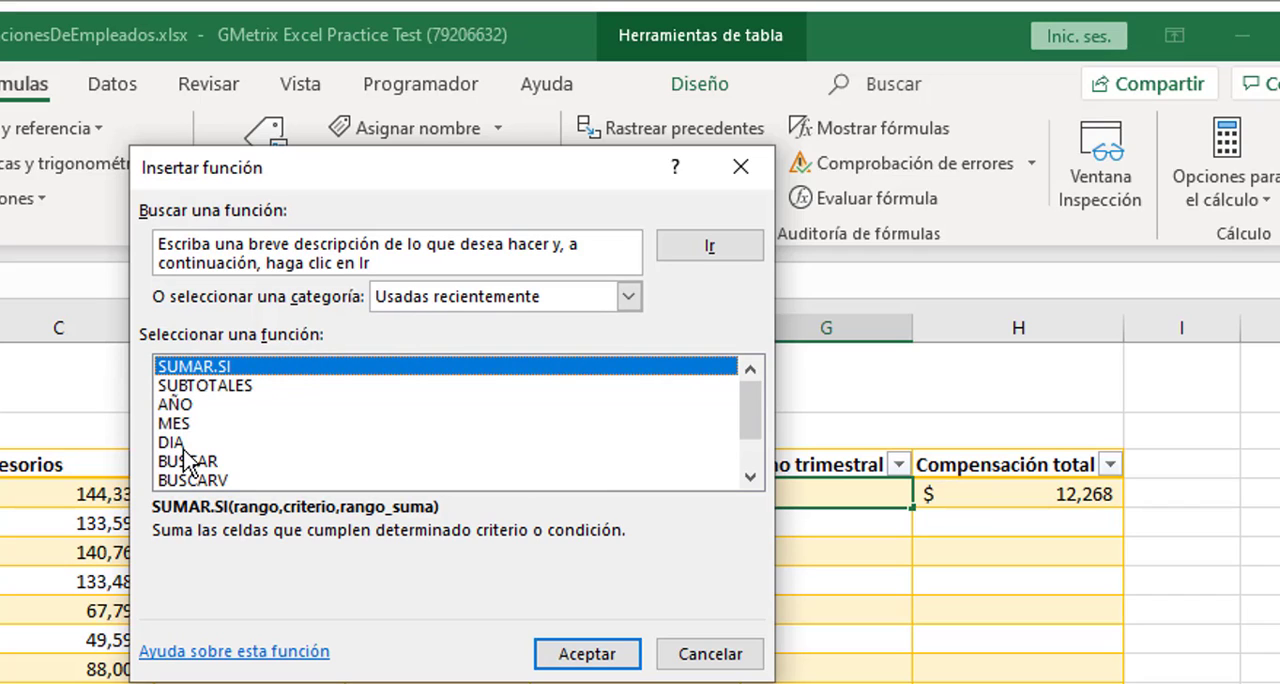
{"action": "left_click", "coordinate": [624, 303]}
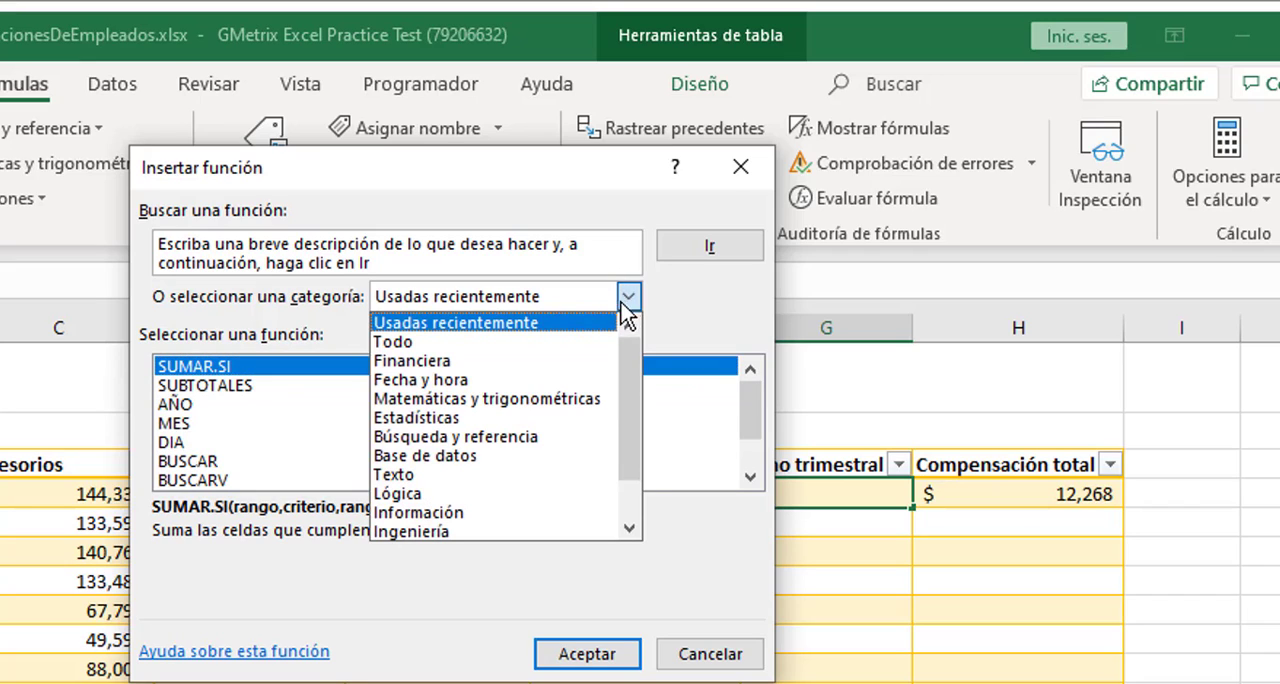
{"action": "left_click", "coordinate": [410, 352]}
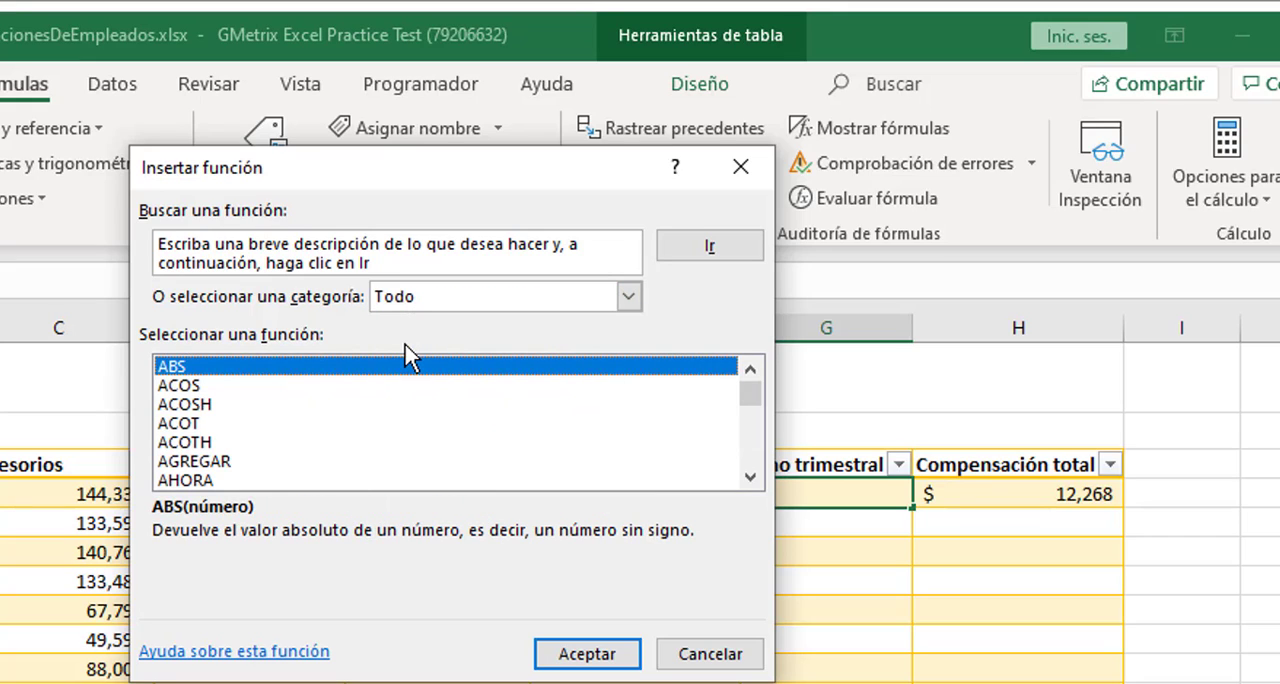
Find the SUMAR.SI function in the complete function list and insert it in cell G4
{"action": "left_click", "coordinate": [190, 424]}
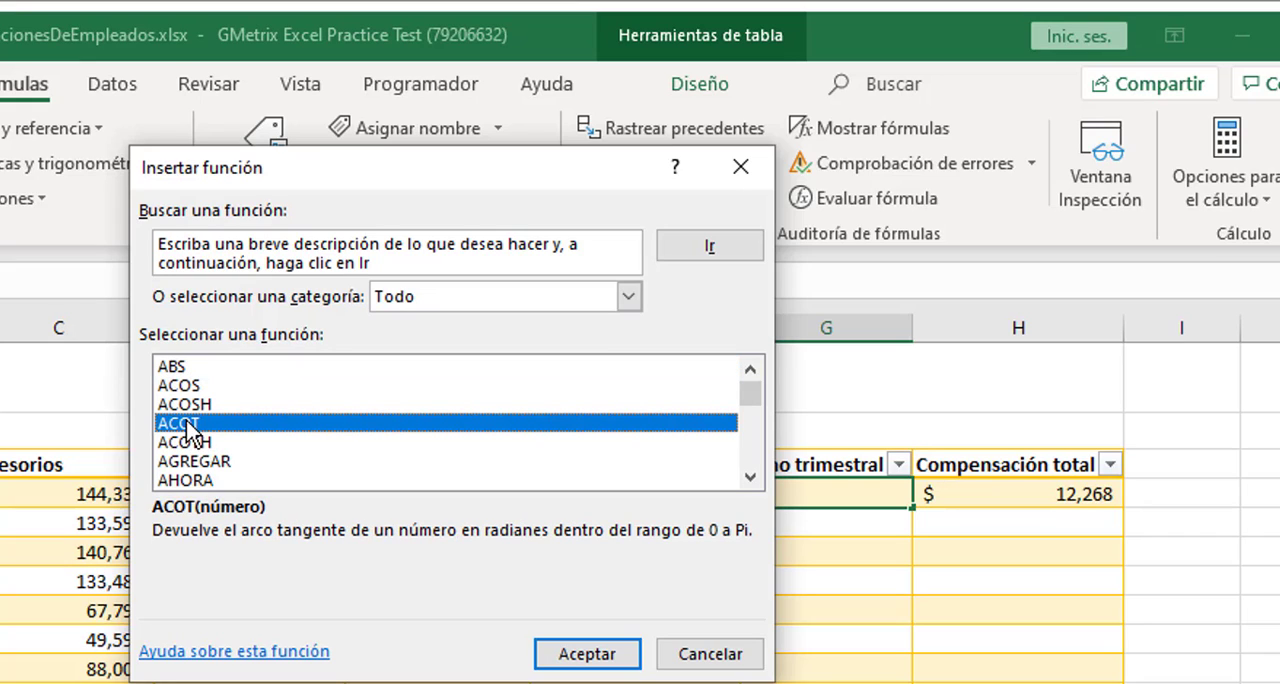
{"action": "key", "text": "s"}
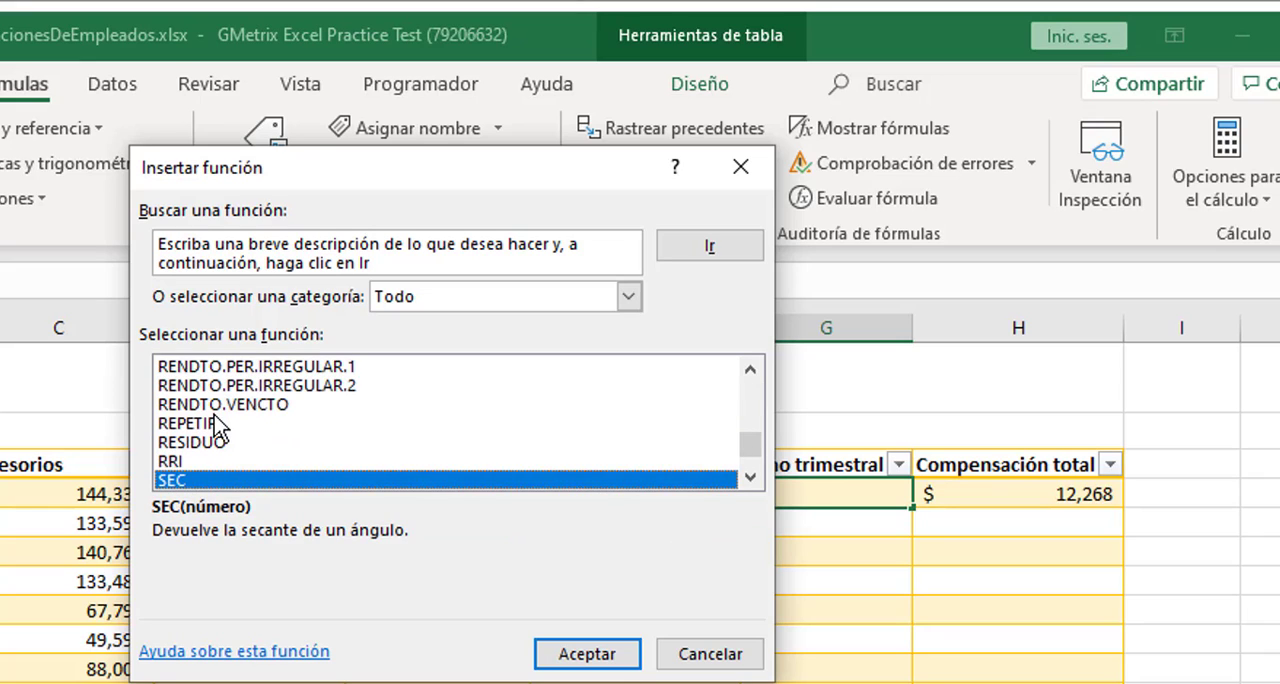
{"action": "left_click", "coordinate": [758, 479]}
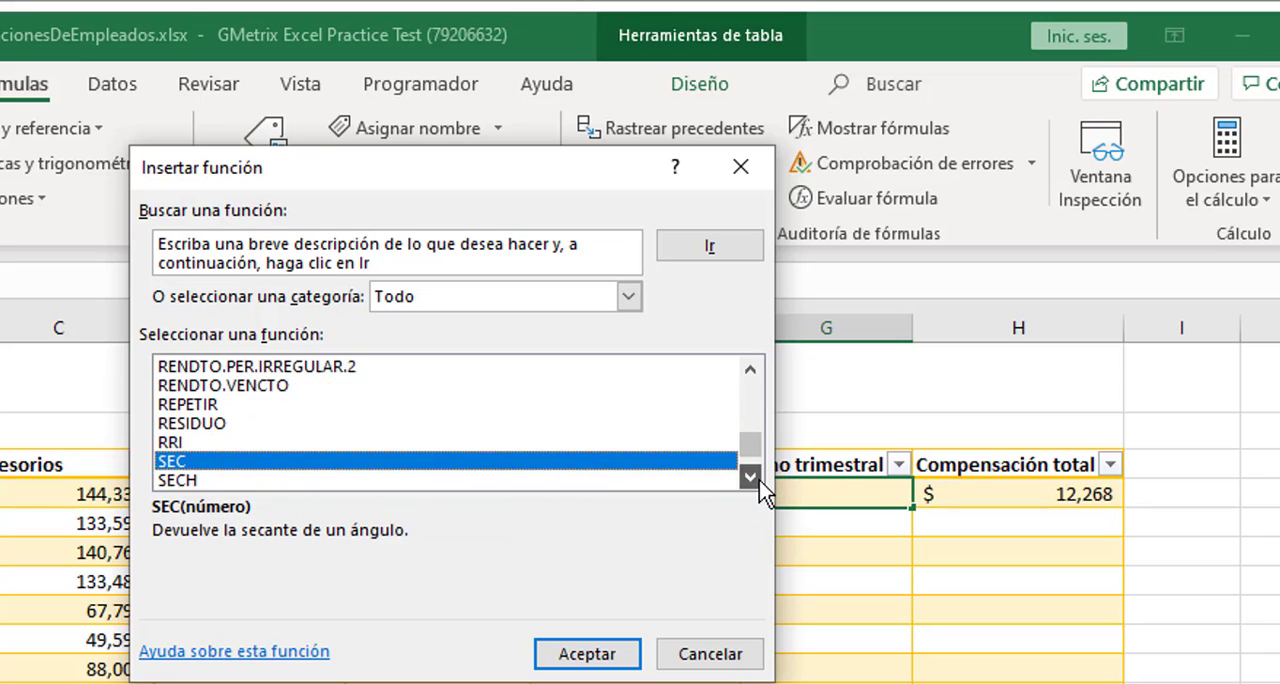
{"action": "left_click", "coordinate": [758, 479]}
{"action": "left_click", "coordinate": [758, 479]}
{"action": "left_click", "coordinate": [758, 479]}
{"action": "left_click", "coordinate": [759, 480]}
{"action": "left_click", "coordinate": [759, 480]}
{"action": "left_click", "coordinate": [759, 480]}
{"action": "left_click", "coordinate": [759, 480]}
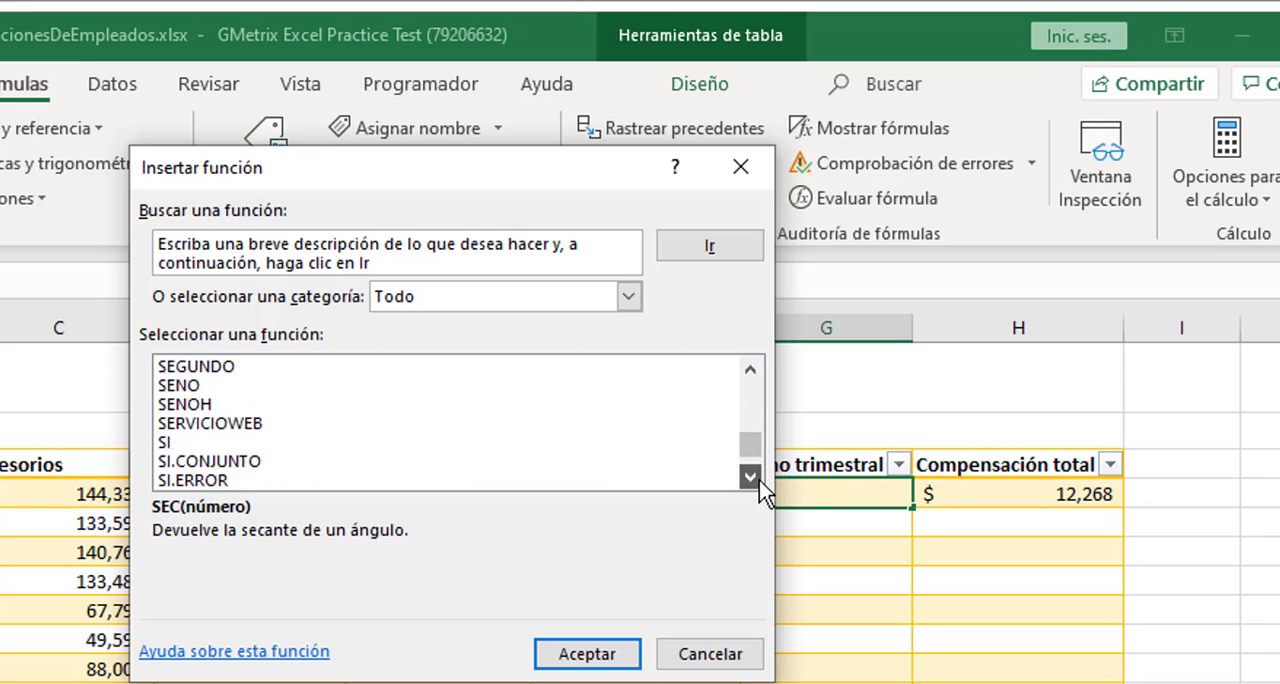
{"action": "left_click", "coordinate": [759, 480]}
{"action": "left_click", "coordinate": [759, 480]}
{"action": "left_click", "coordinate": [759, 480]}
{"action": "left_click", "coordinate": [759, 480]}
{"action": "left_click", "coordinate": [759, 480]}
{"action": "left_click", "coordinate": [759, 480]}
{"action": "left_click", "coordinate": [759, 480]}
{"action": "left_click", "coordinate": [759, 480]}
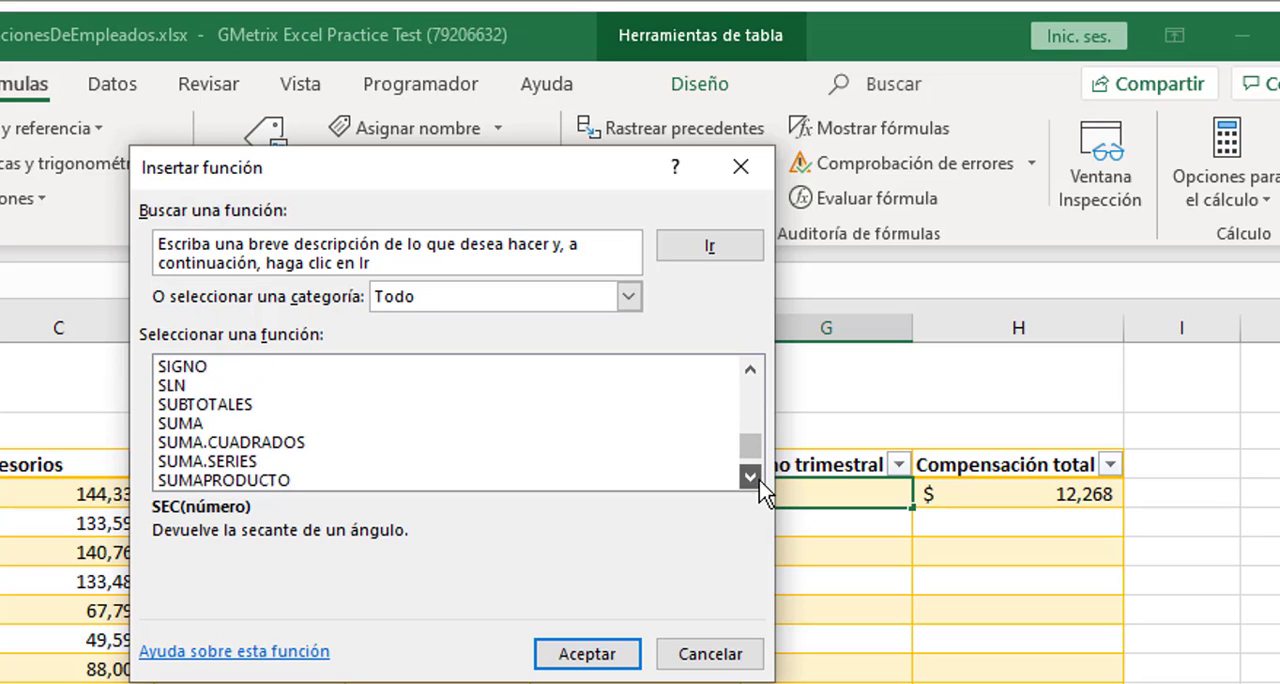
{"action": "left_click", "coordinate": [759, 480]}
{"action": "left_click", "coordinate": [759, 480]}
{"action": "left_click", "coordinate": [759, 480]}
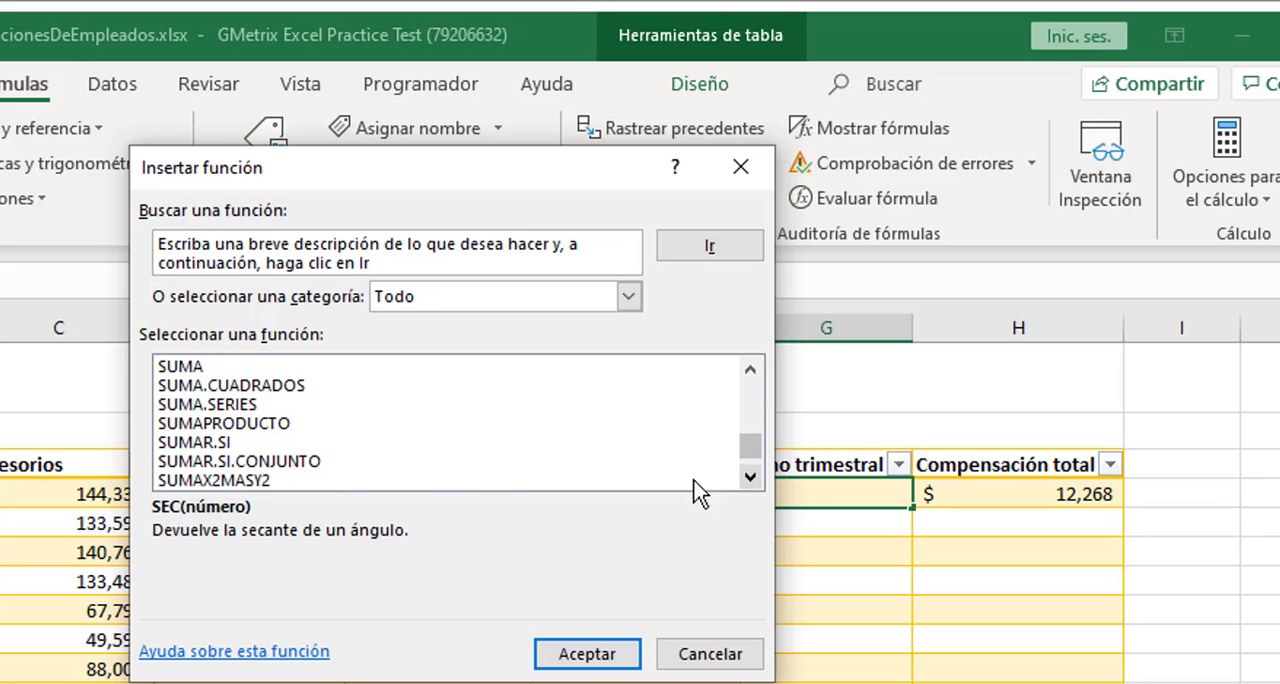
{"action": "left_click", "coordinate": [222, 444]}
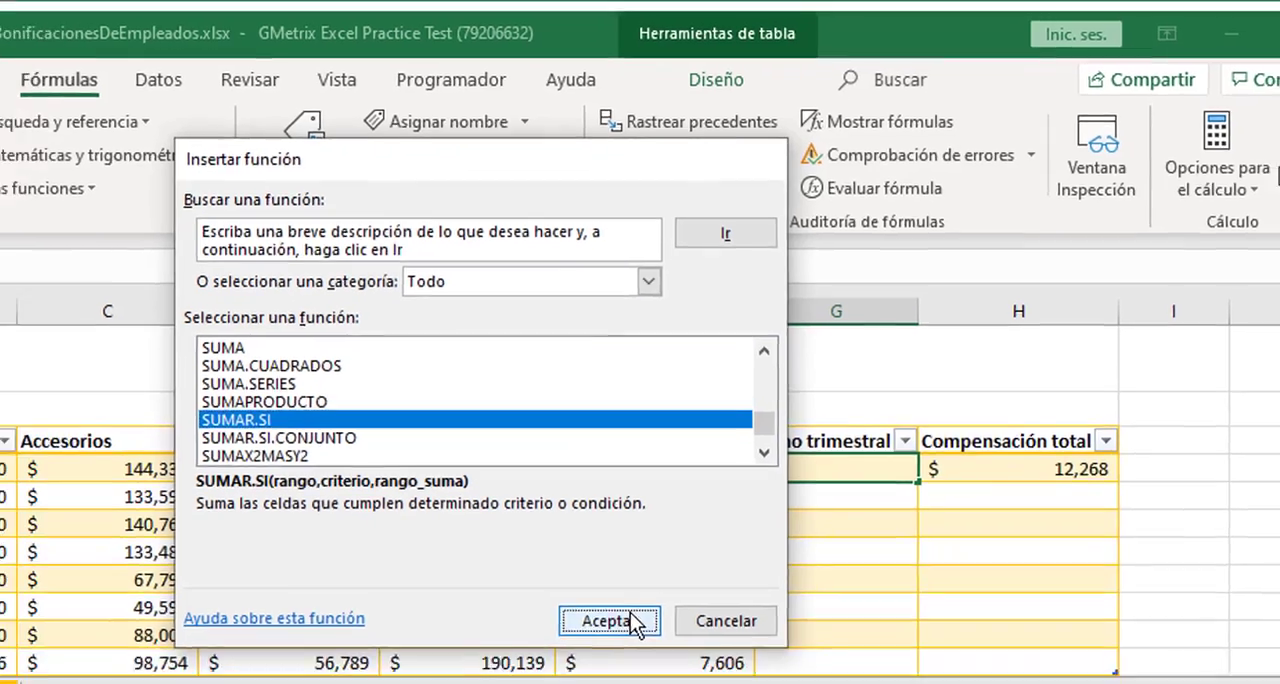
{"action": "left_click", "coordinate": [605, 655]}
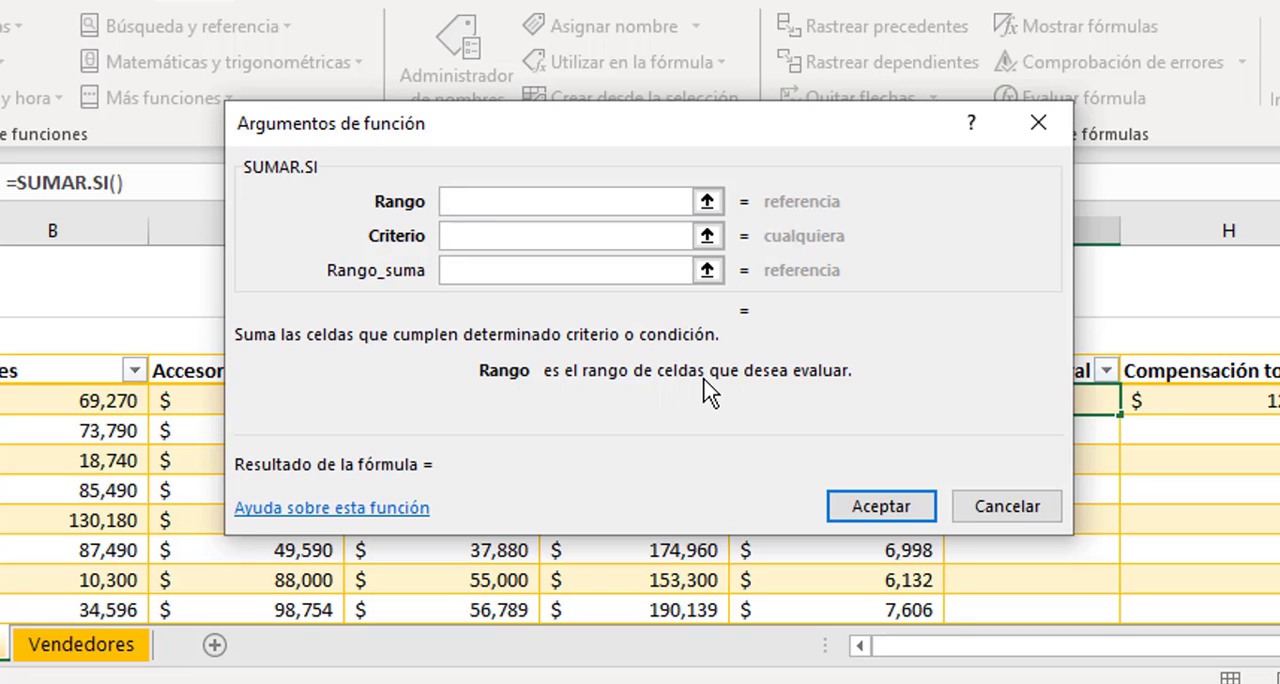
Try picking the row 4 cells from Partes through Servicios on the sheet as the Rango argument of SUMAR.SI
{"action": "left_click_drag", "start_coordinate": [721, 136], "coordinate": [1130, 145]}
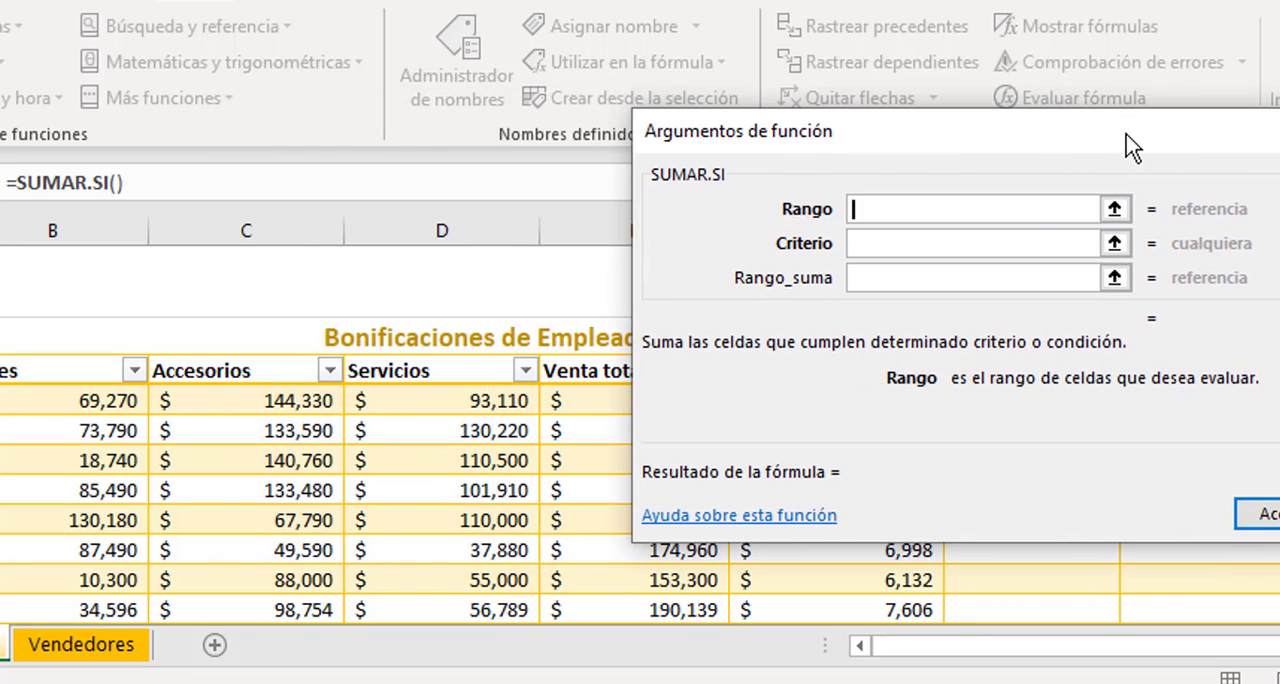
{"action": "left_click", "coordinate": [1114, 209]}
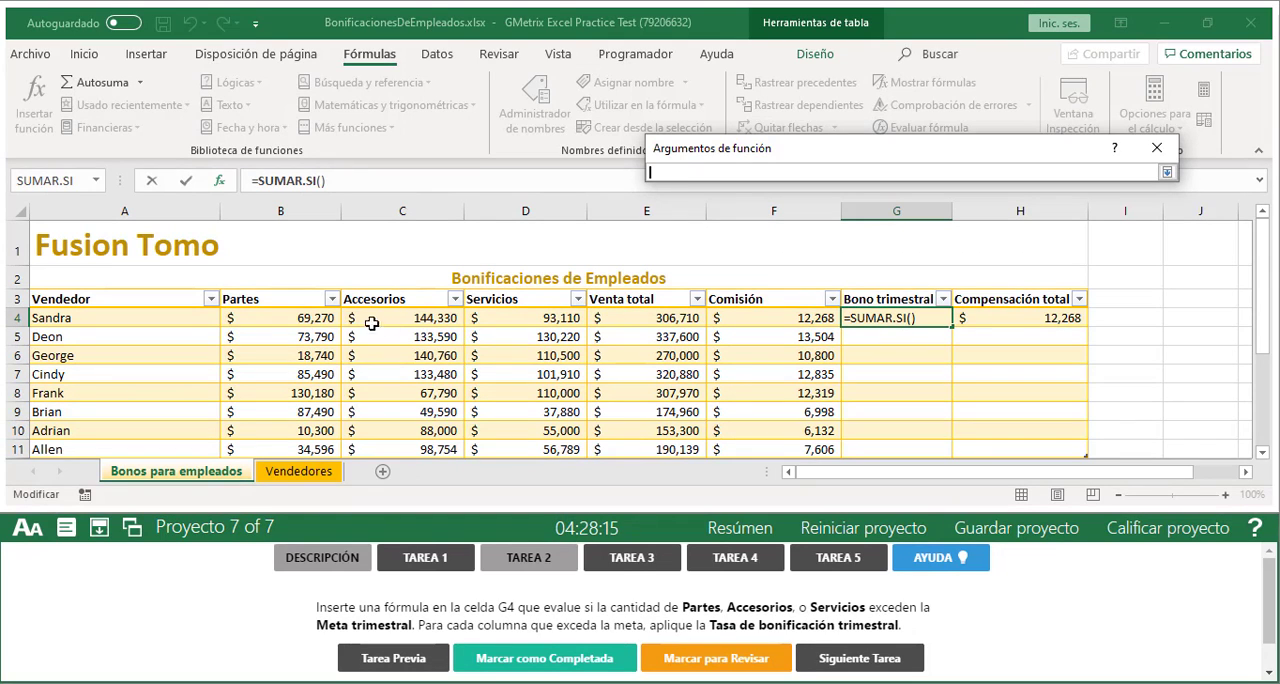
{"action": "left_click", "coordinate": [298, 318]}
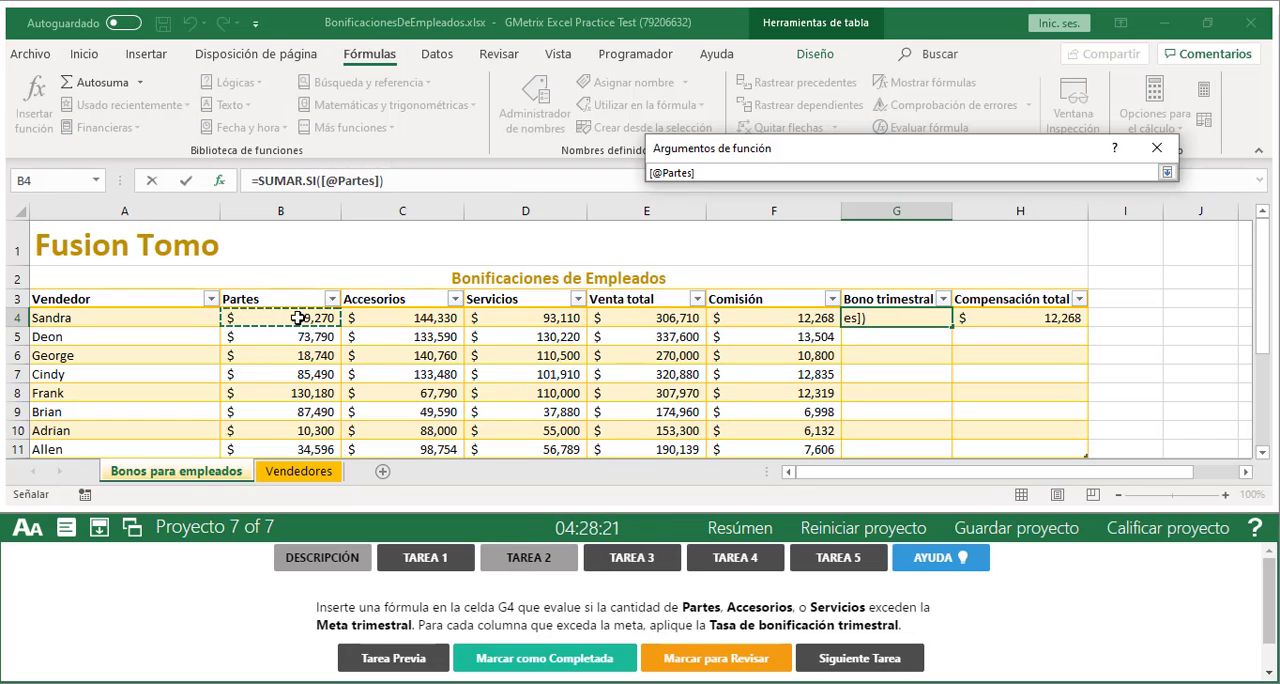
{"action": "left_click_drag", "start_coordinate": [298, 318], "coordinate": [508, 315]}
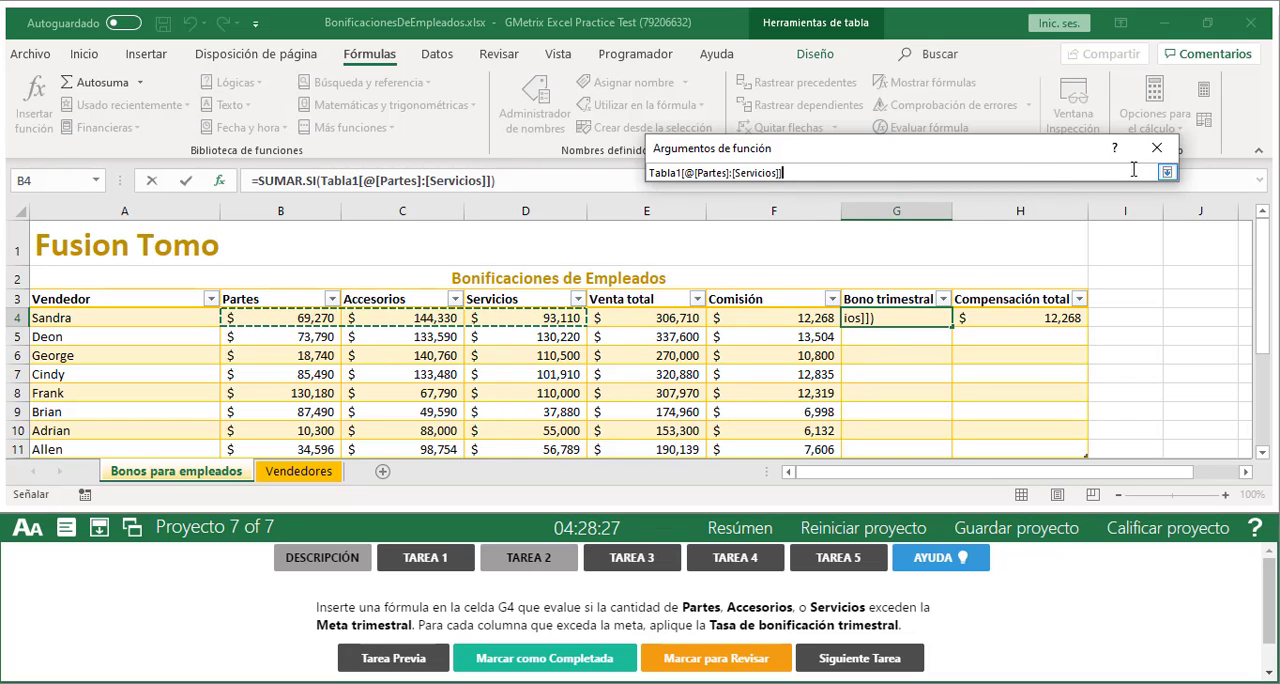
{"action": "left_click", "coordinate": [1167, 173]}
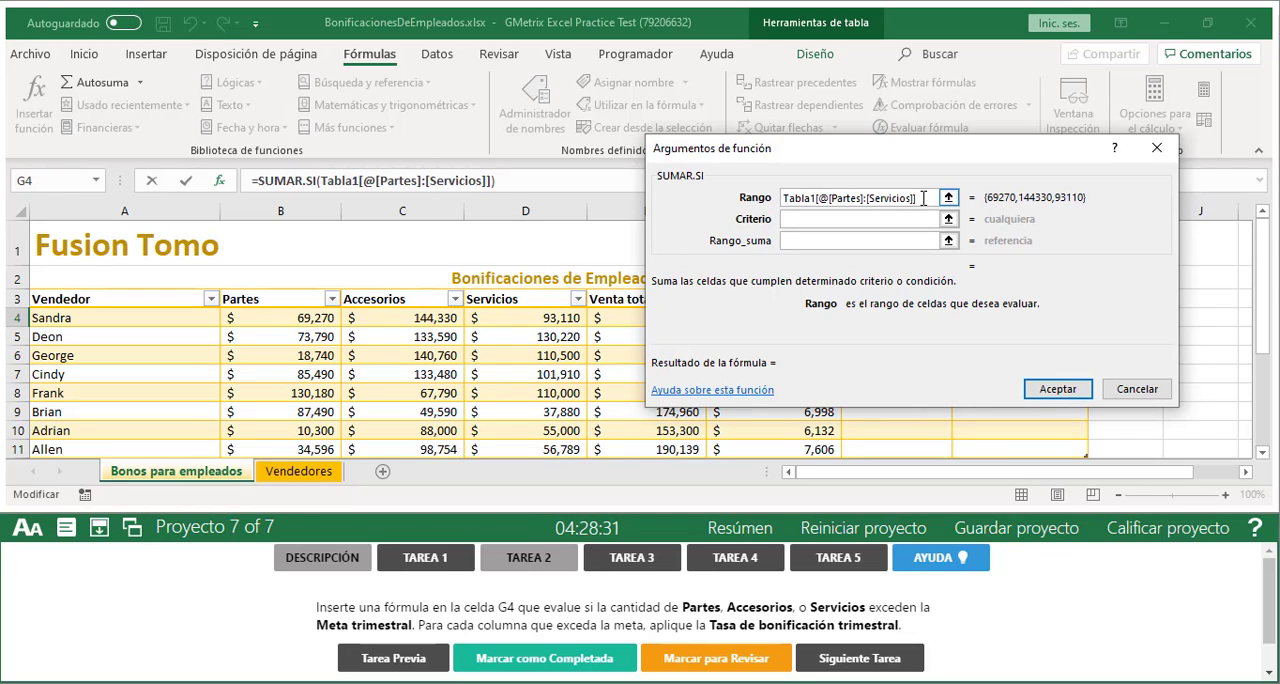
Replace the structured table reference in the Rango argument with the plain cell range B4:D4
{"action": "left_click_drag", "start_coordinate": [920, 198], "coordinate": [713, 200]}
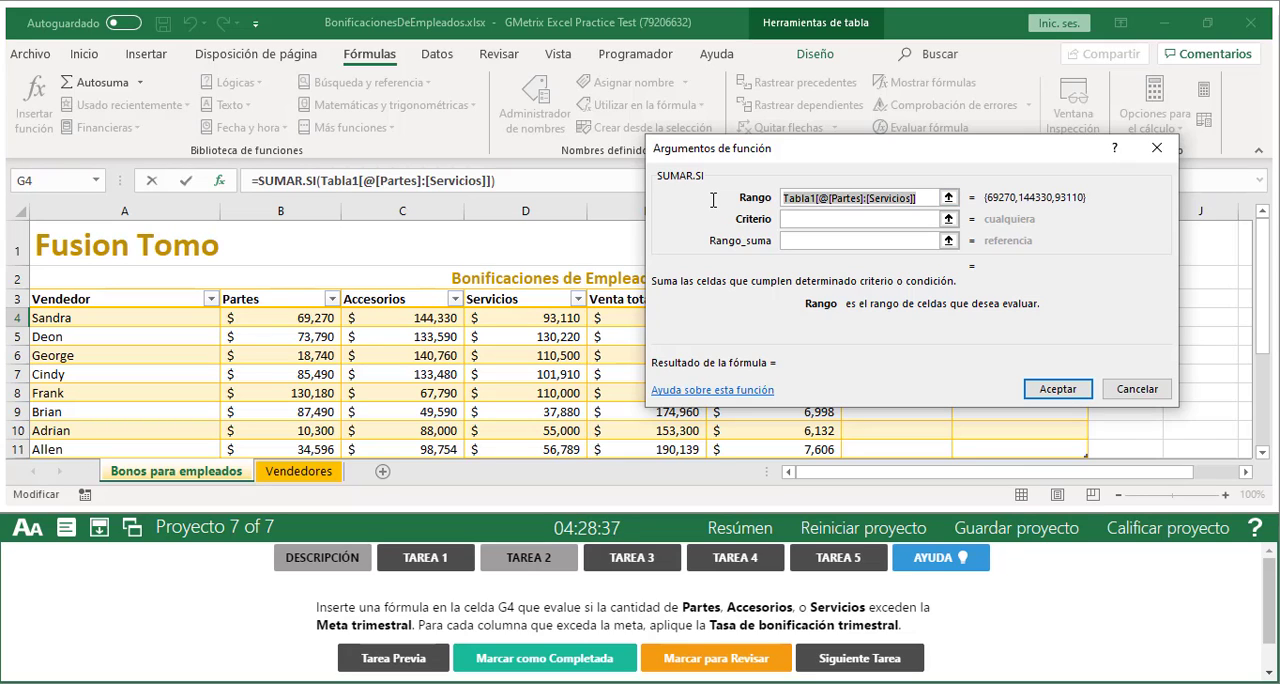
{"action": "key", "text": "BackSpace"}
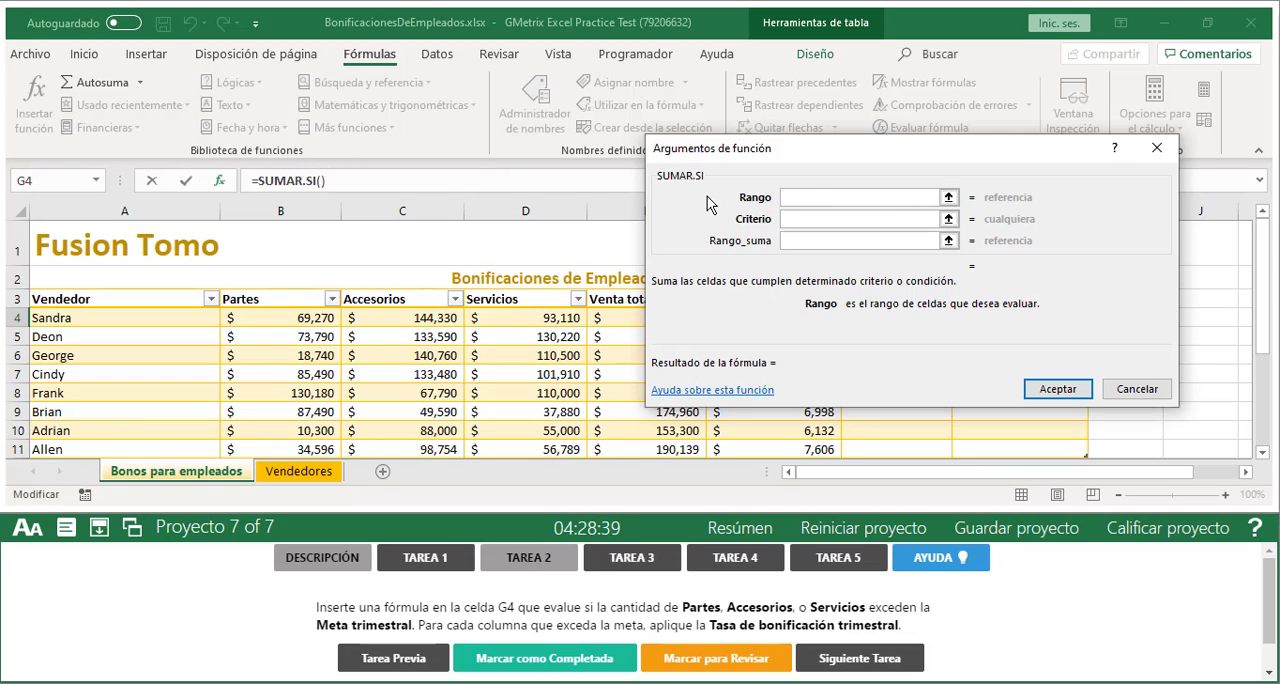
{"action": "type", "text": "b"}
{"action": "key", "text": "BackSpace"}
{"action": "type", "text": "b"}
{"action": "key", "text": "BackSpace"}
{"action": "type", "text": "B4:"}
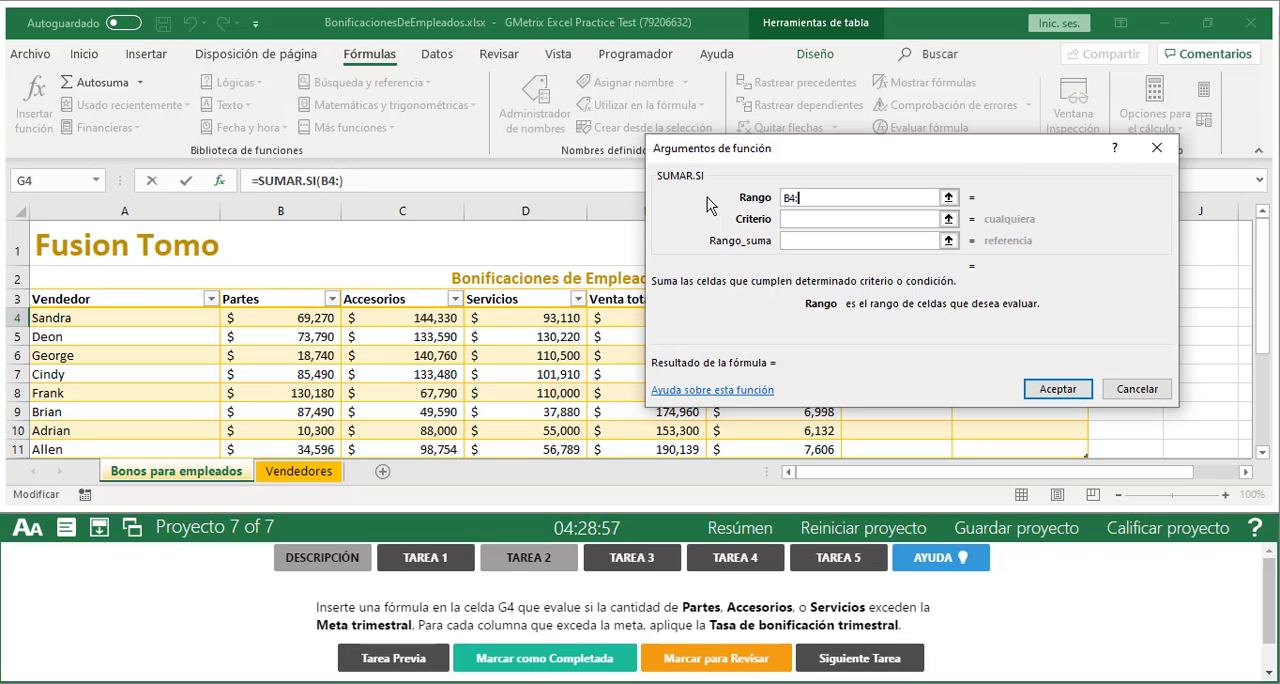
{"action": "type", "text": "D4"}
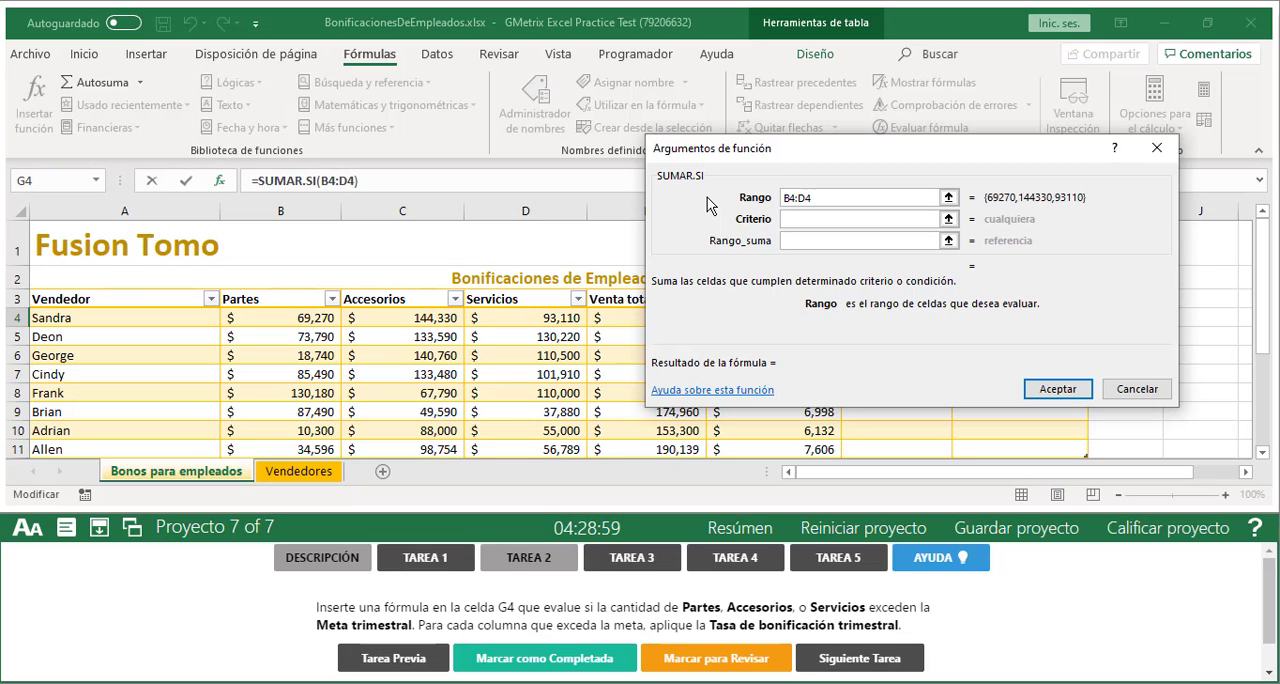
{"action": "left_click", "coordinate": [948, 197]}
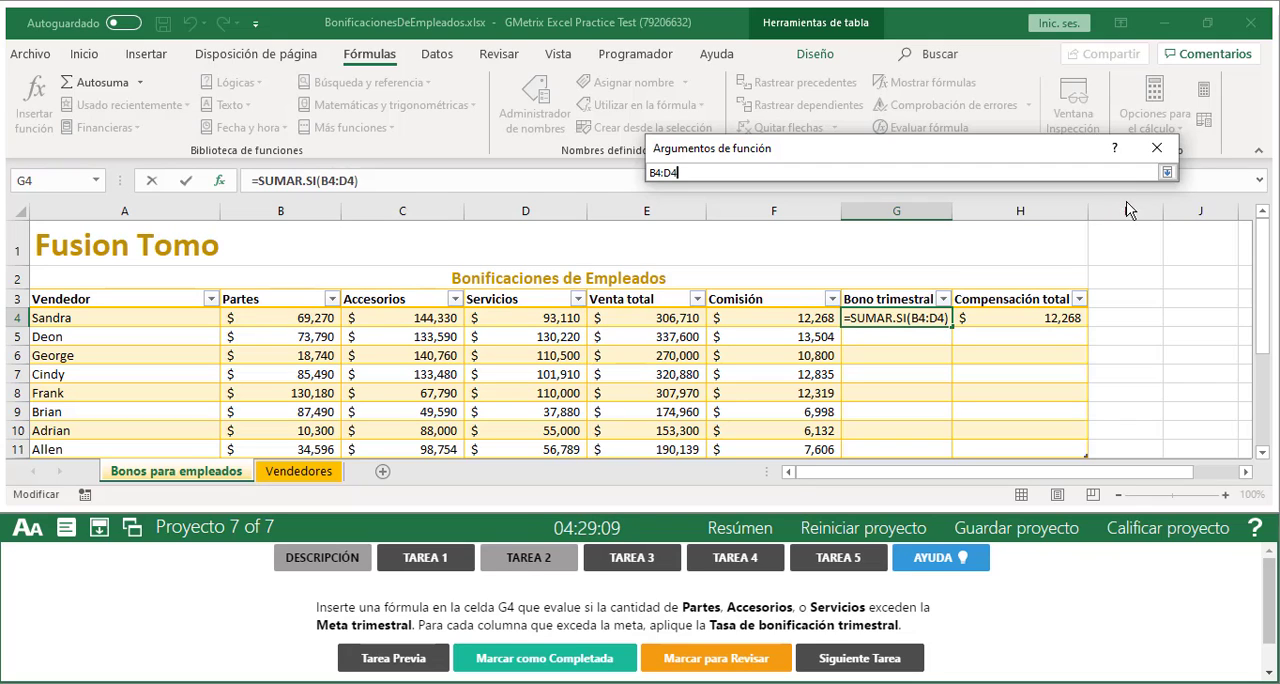
{"action": "left_click", "coordinate": [1166, 174]}
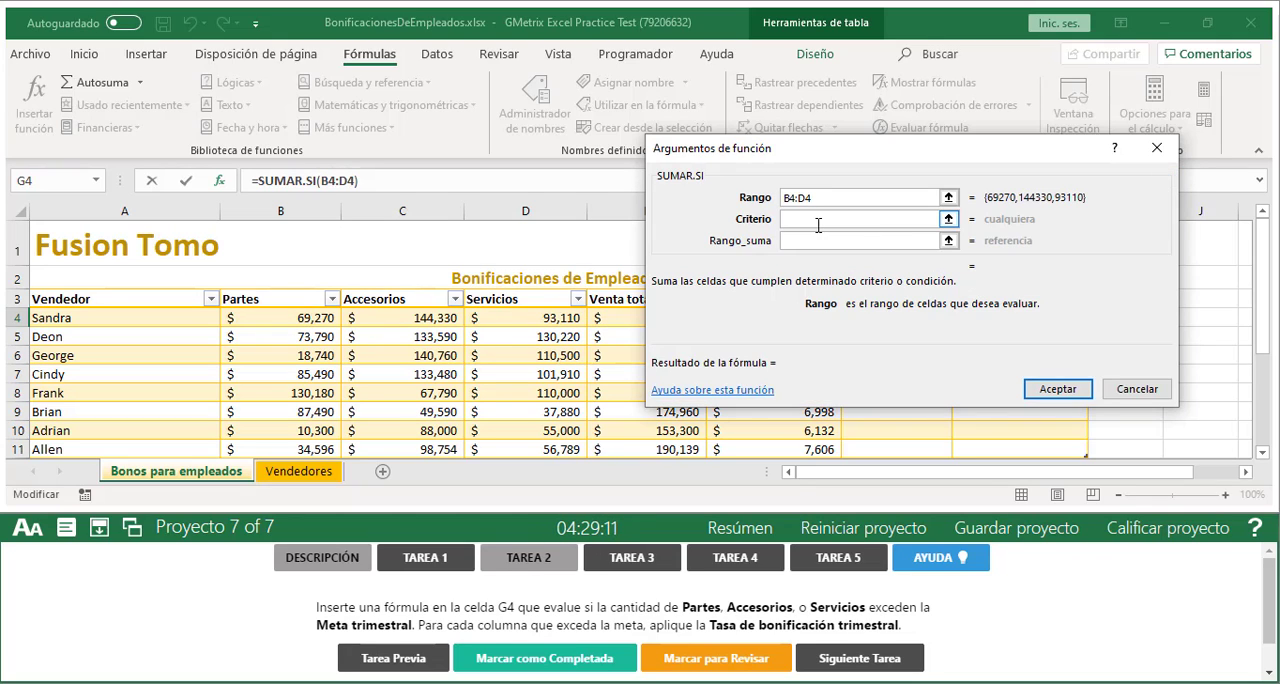
Look up the Meta trimestral in the Tarifas table and set the Criterio argument of SUMAR.SI to ">100000"
{"action": "left_click", "coordinate": [817, 222]}
{"action": "left_click_drag", "start_coordinate": [815, 148], "coordinate": [737, 125]}
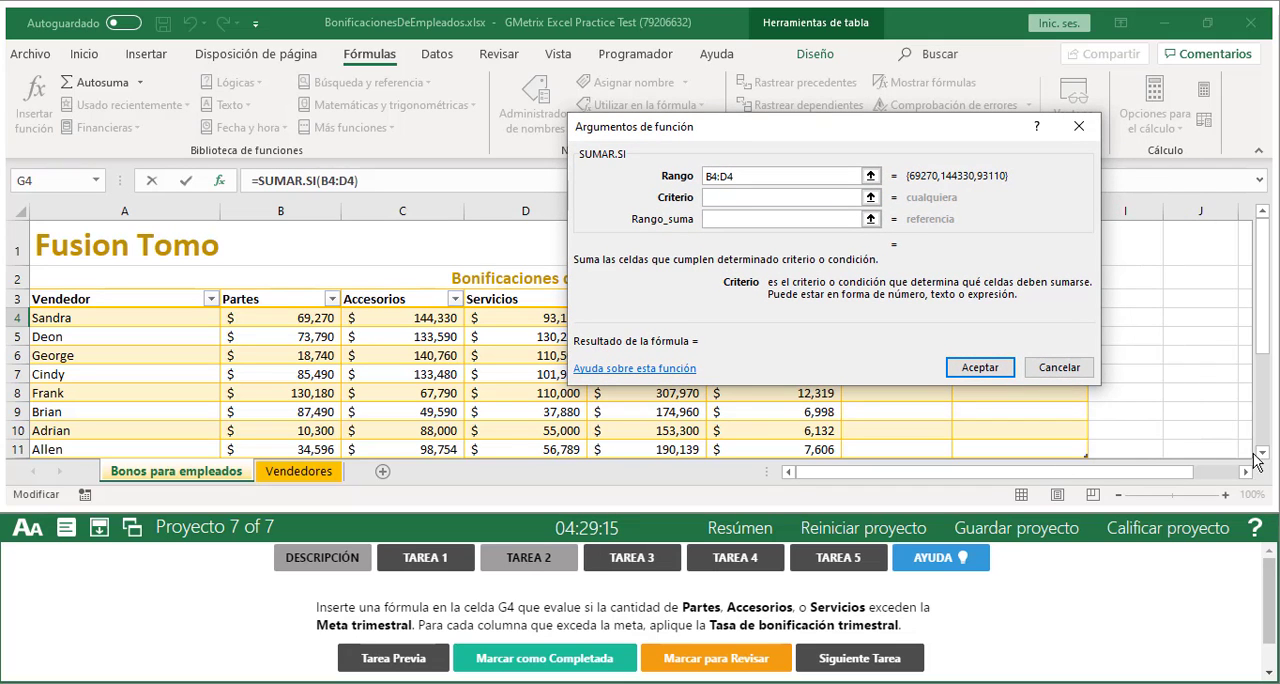
{"action": "left_click", "coordinate": [871, 197]}
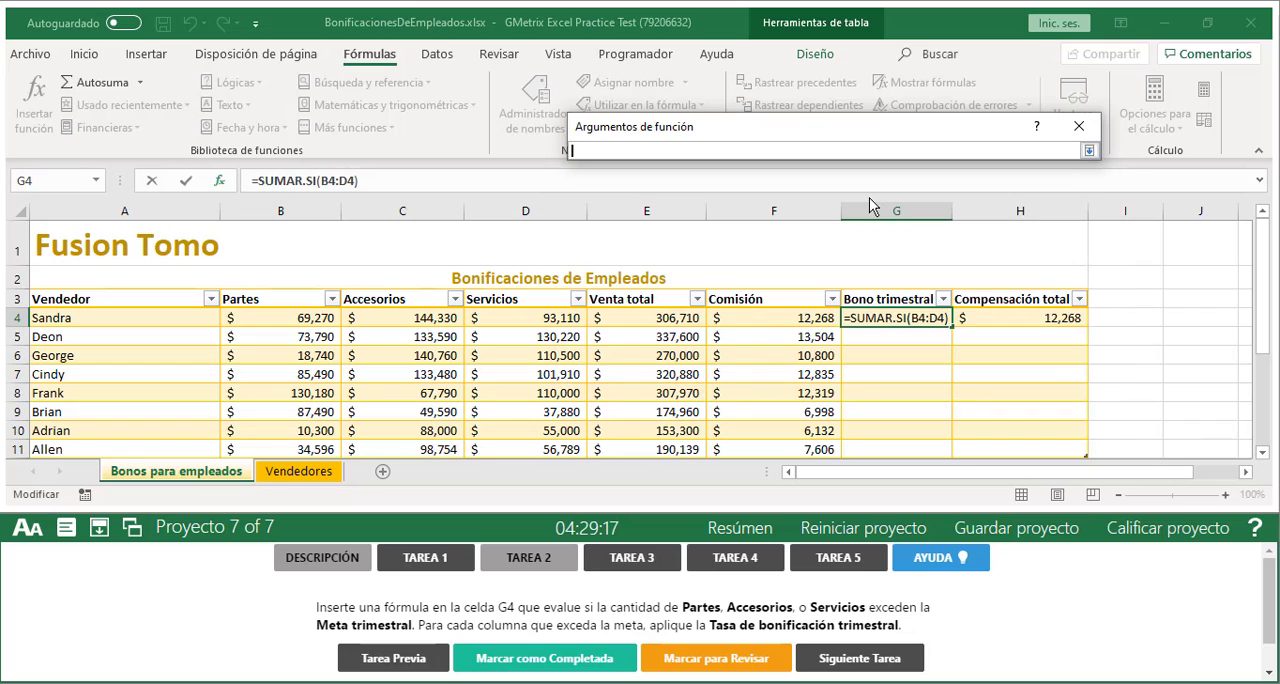
{"action": "scroll", "coordinate": [1263, 453], "scroll_direction": "down", "scroll_amount": 5}
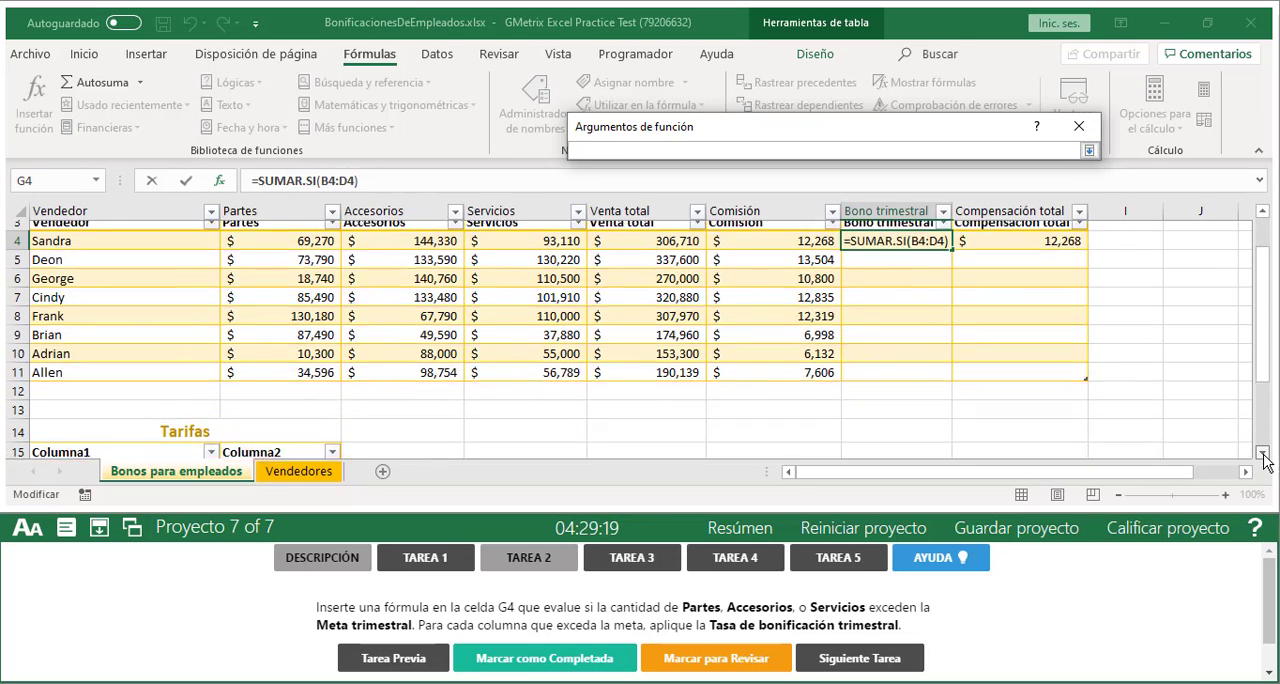
{"action": "scroll", "coordinate": [1264, 458], "scroll_direction": "down", "scroll_amount": 3}
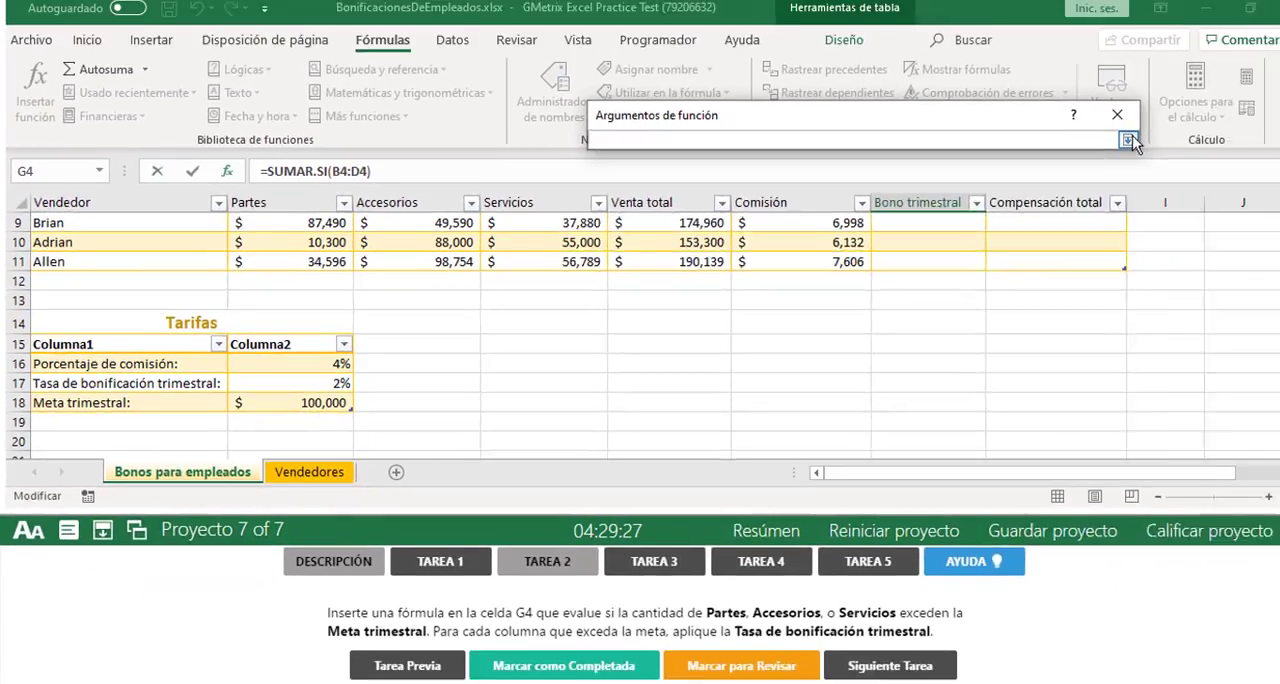
{"action": "left_click", "coordinate": [1132, 137]}
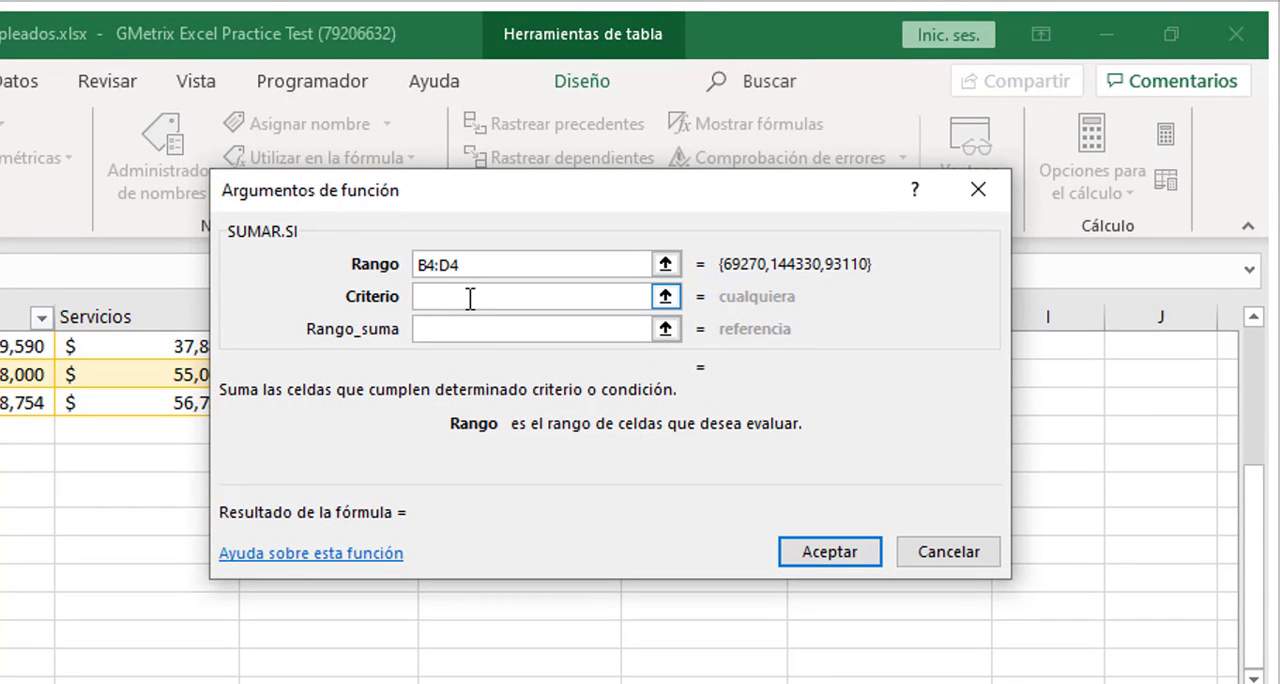
{"action": "type", "text": ">100"}
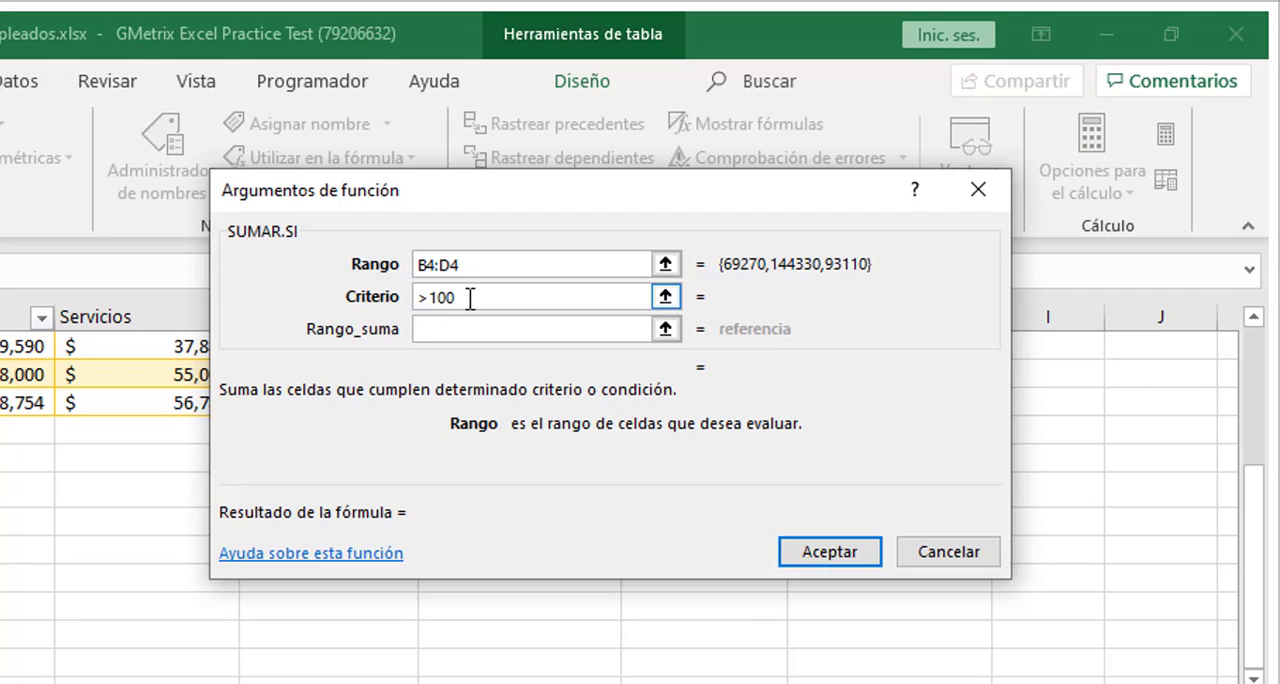
{"action": "type", "text": "000"}
{"action": "left_click", "coordinate": [428, 328]}
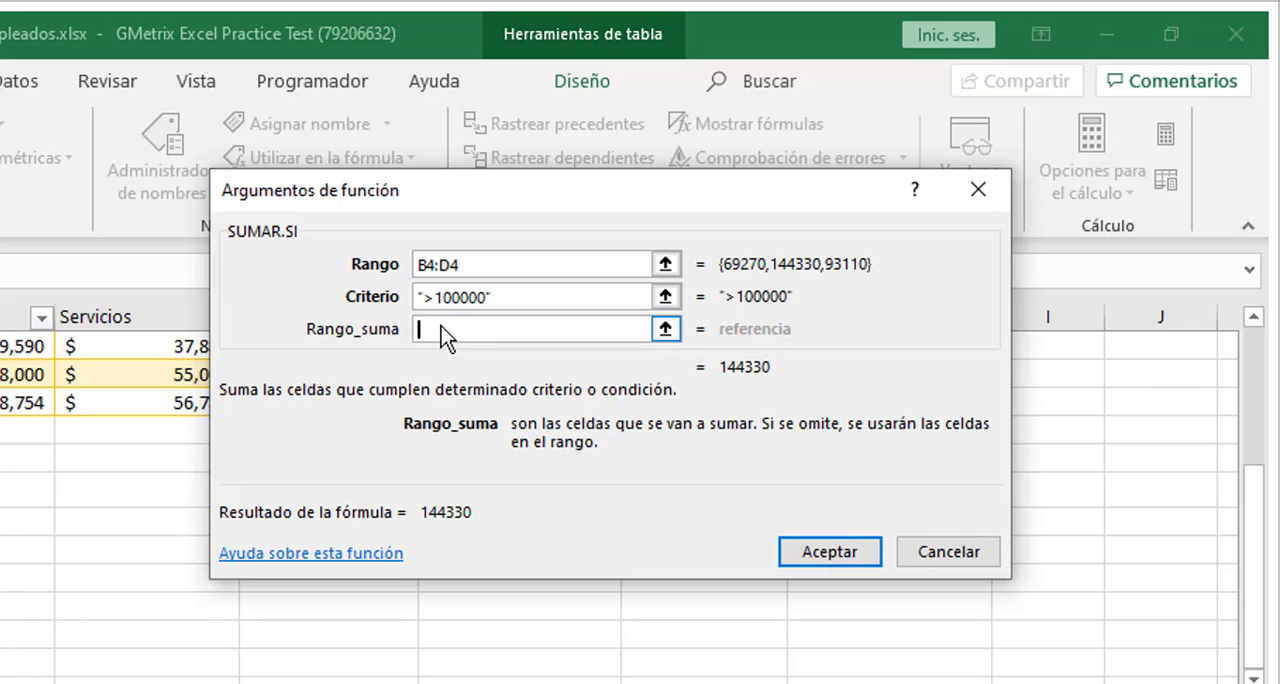
Try using the same range B4:D4 as the Rango_suma argument, and clear that argument again
{"action": "left_click_drag", "start_coordinate": [474, 263], "coordinate": [329, 271]}
{"action": "key", "text": "ctrl+c"}
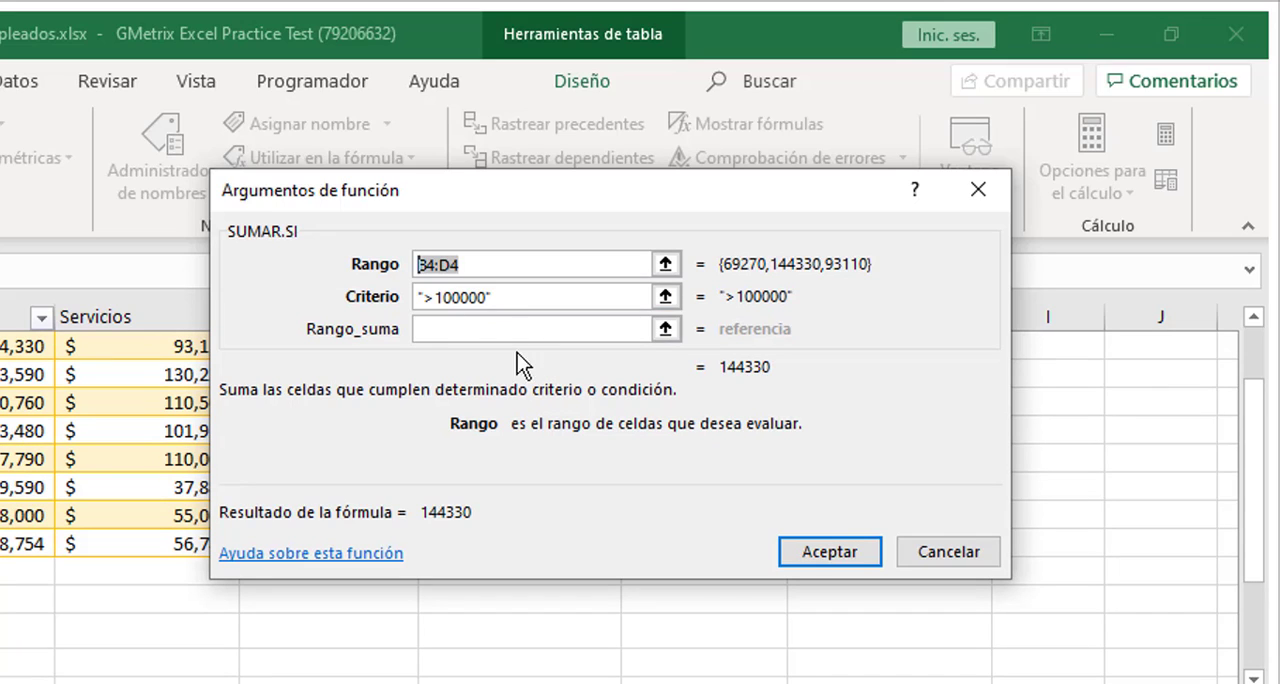
{"action": "left_click", "coordinate": [493, 333]}
{"action": "key", "text": "ctrl+v"}
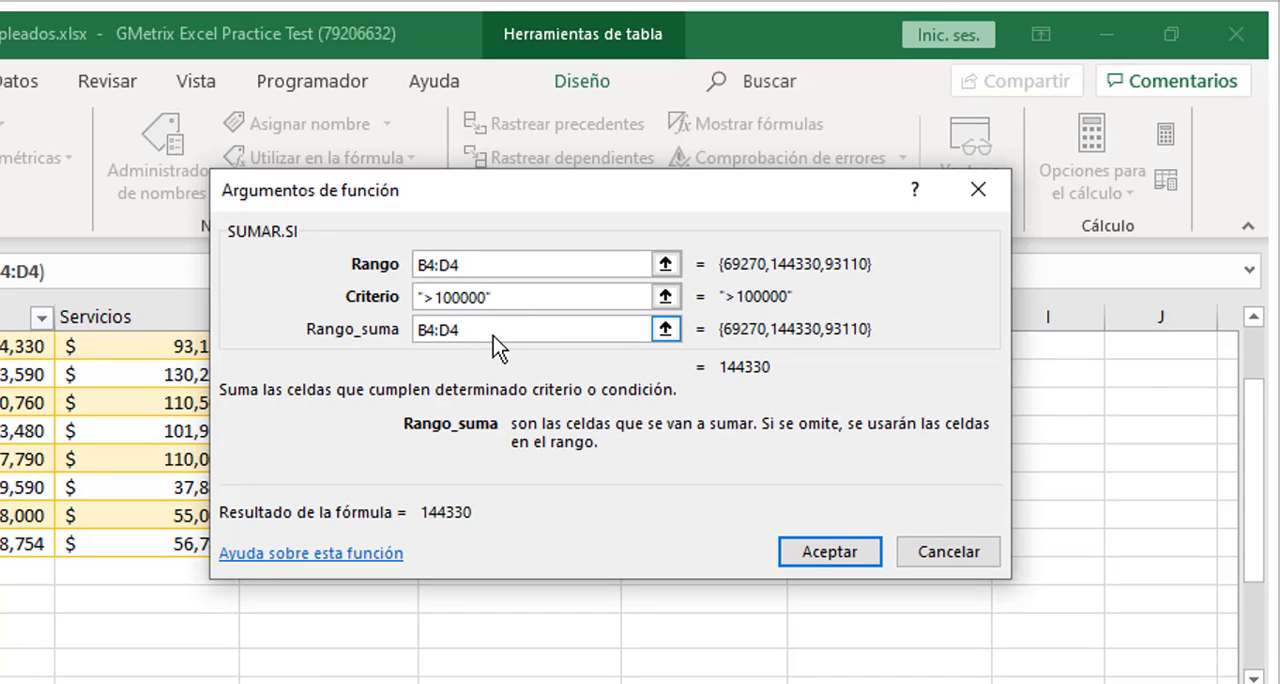
{"action": "key", "text": "BackSpace"}
{"action": "key", "text": "BackSpace"}
{"action": "key", "text": "BackSpace"}
{"action": "key", "text": "BackSpace"}
{"action": "key", "text": "BackSpace"}
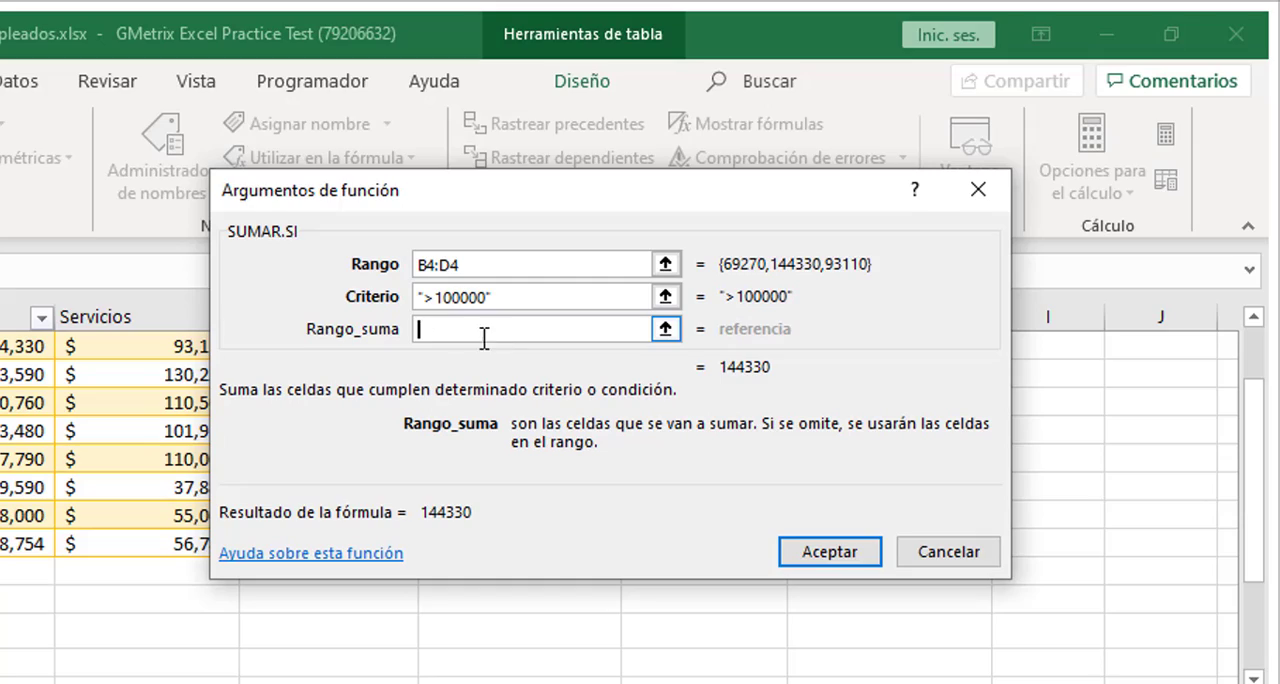
Accept the SUMAR.SI function and multiply it in G4 by the Tasa de bonificación trimestral in cell B17
{"action": "left_click", "coordinate": [842, 548]}
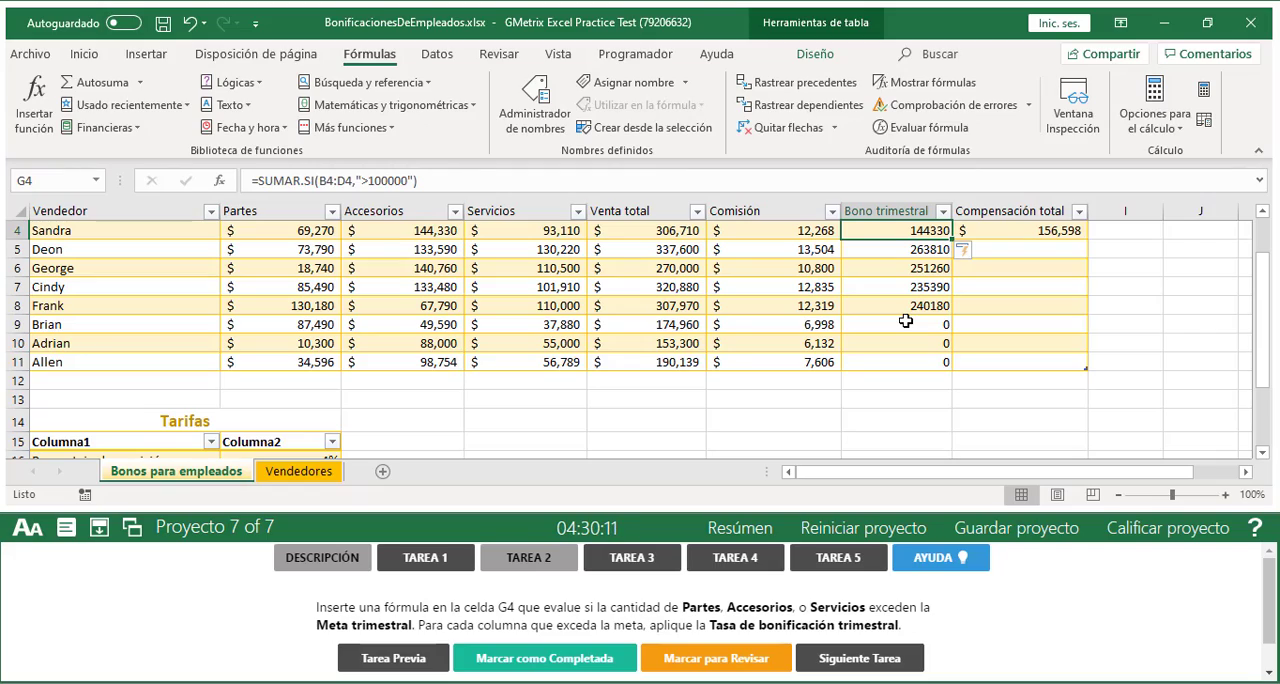
{"action": "left_click", "coordinate": [445, 181]}
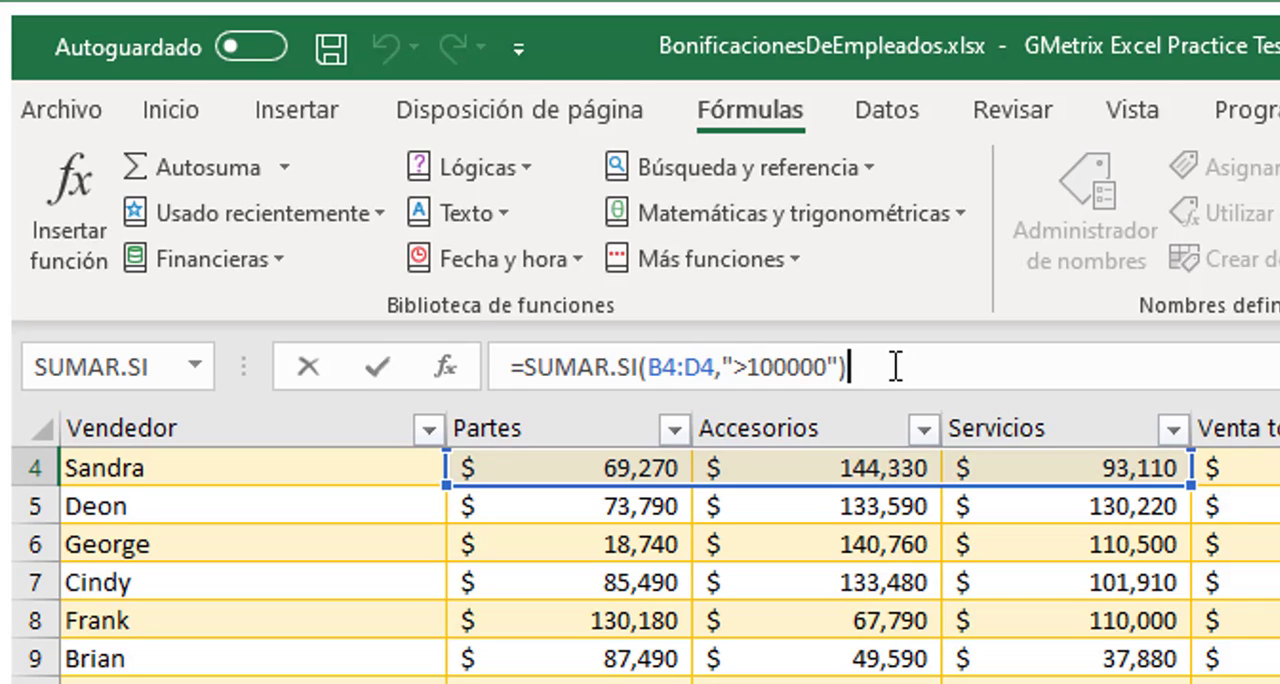
{"action": "type", "text": "*"}
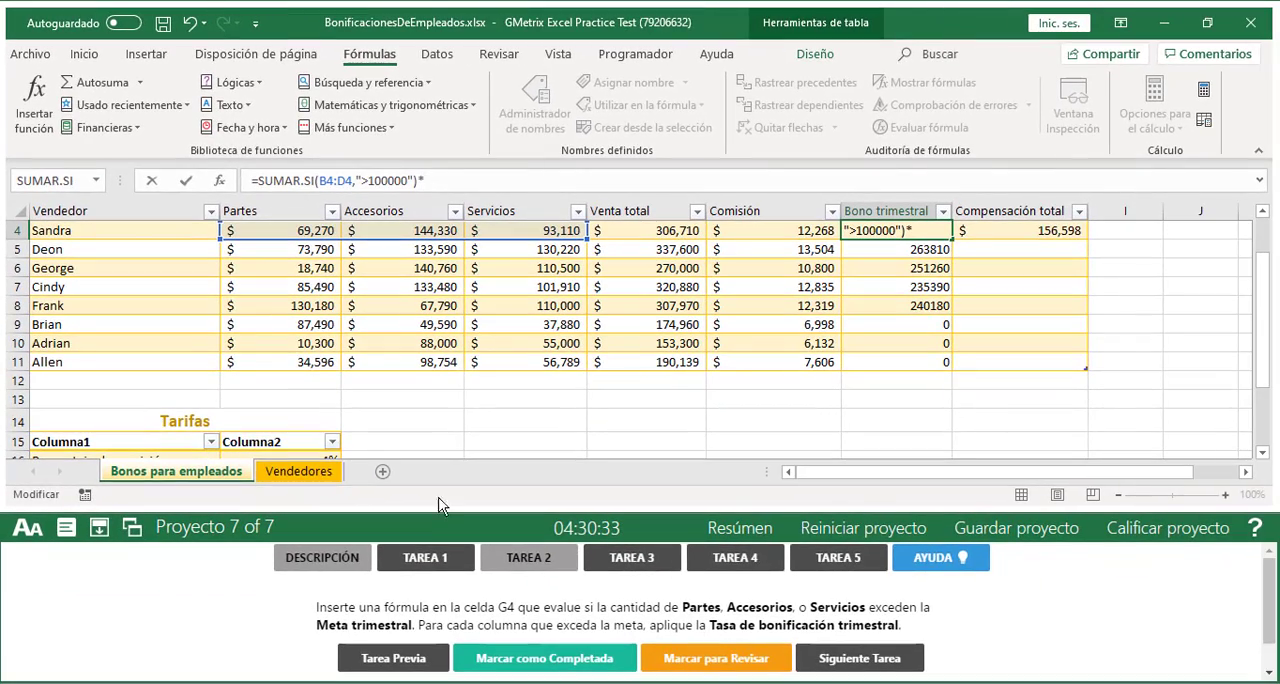
{"action": "scroll", "coordinate": [294, 391], "scroll_direction": "down", "scroll_amount": 2}
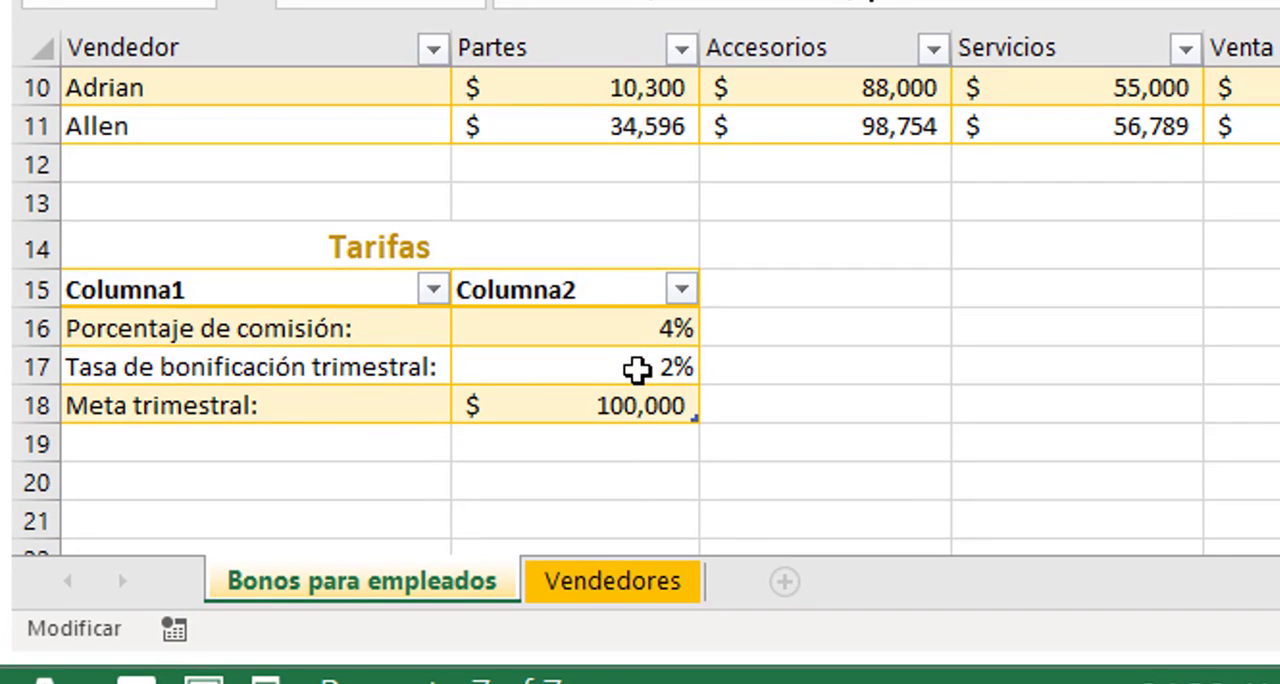
{"action": "scroll", "coordinate": [637, 370], "scroll_direction": "up", "scroll_amount": 3}
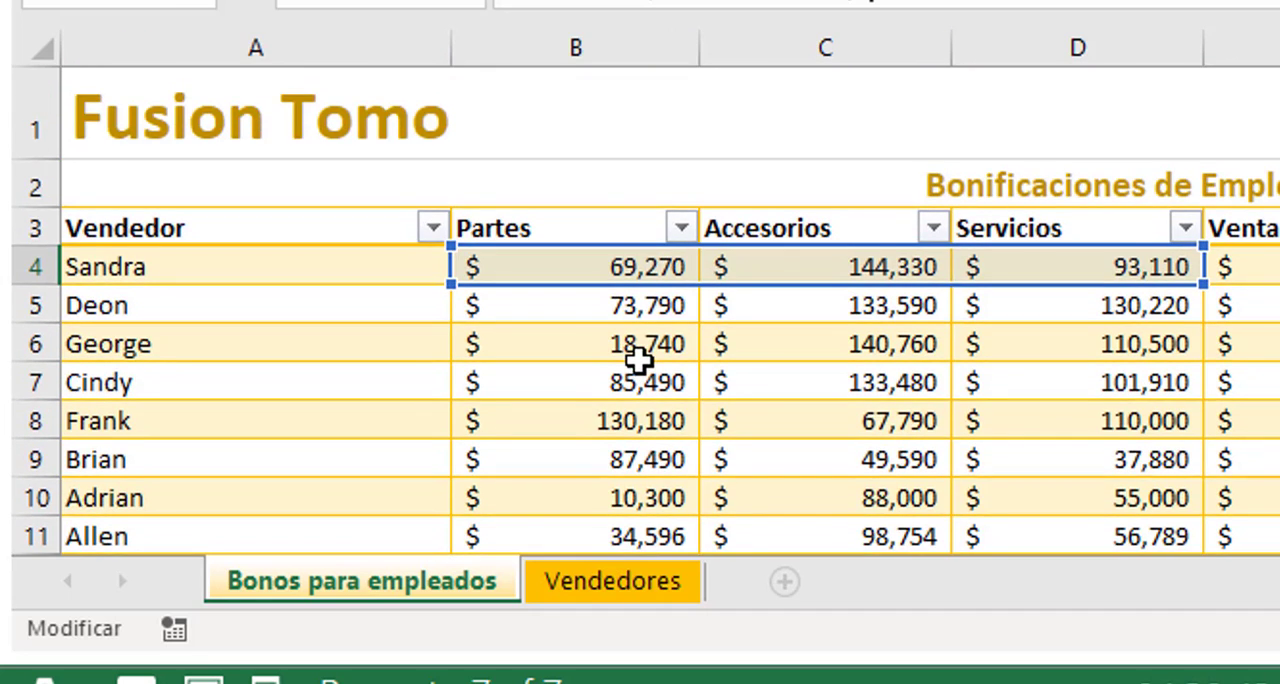
{"action": "scroll", "coordinate": [638, 362], "scroll_direction": "down", "scroll_amount": 3}
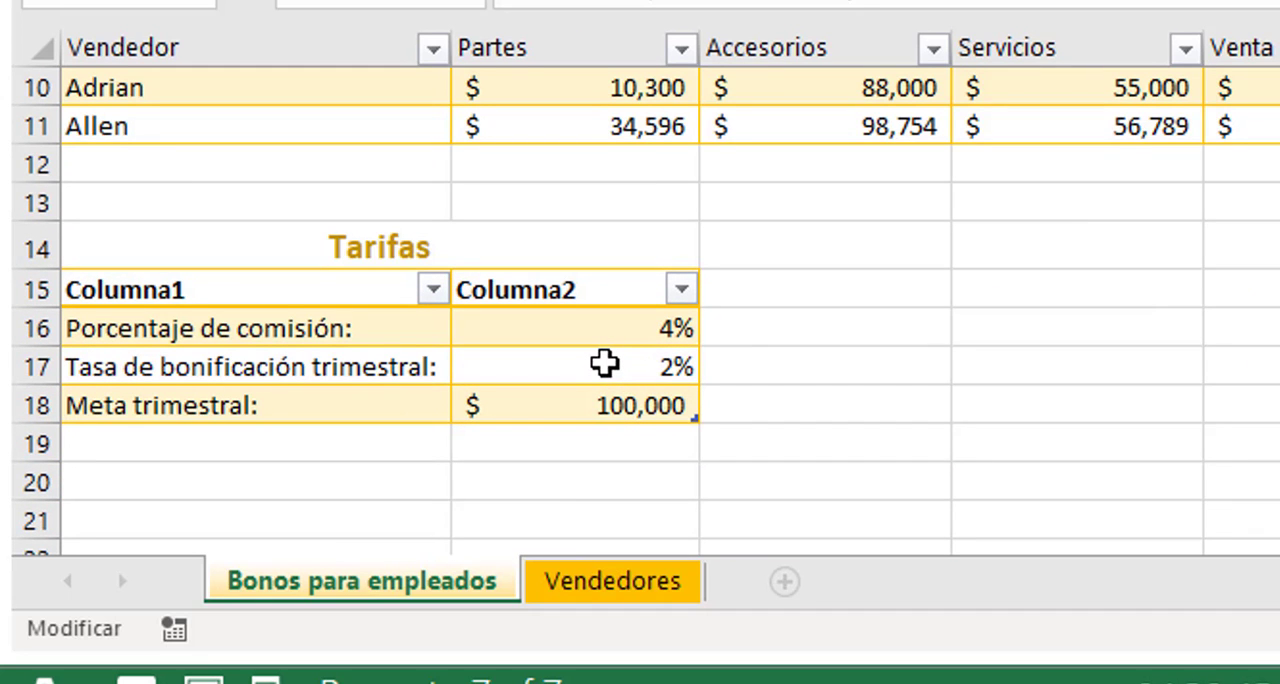
{"action": "left_click", "coordinate": [597, 367]}
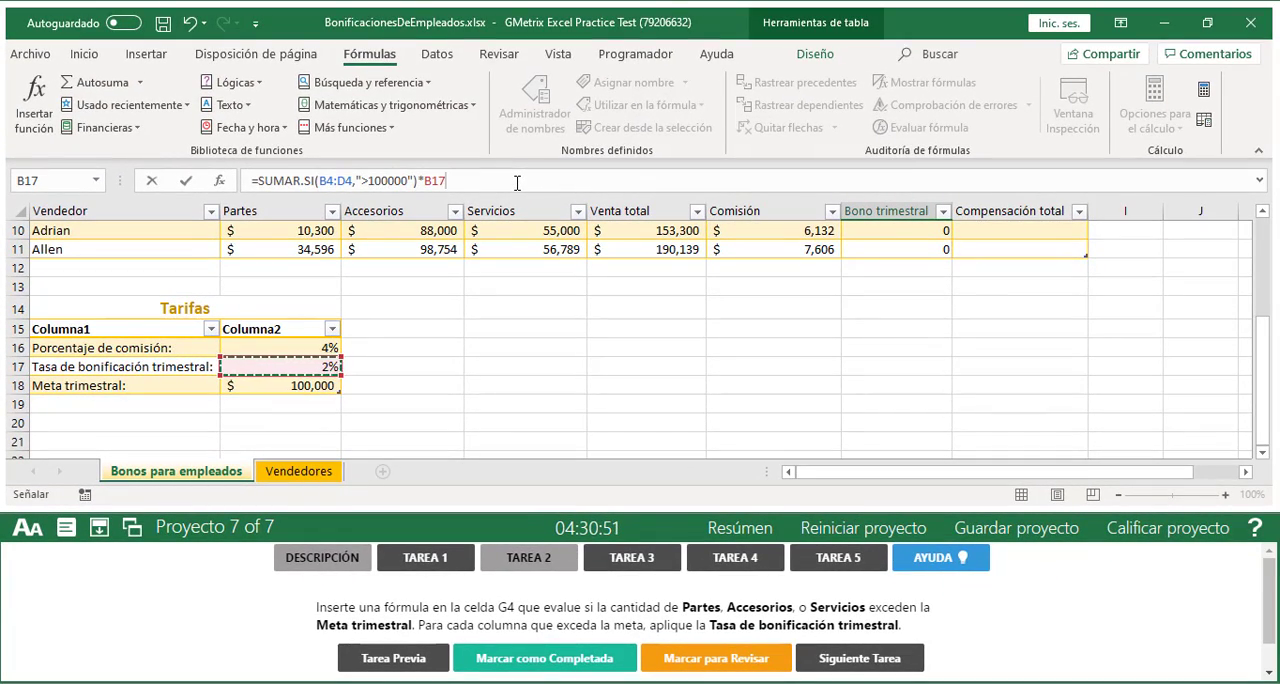
{"action": "key", "text": "Return"}
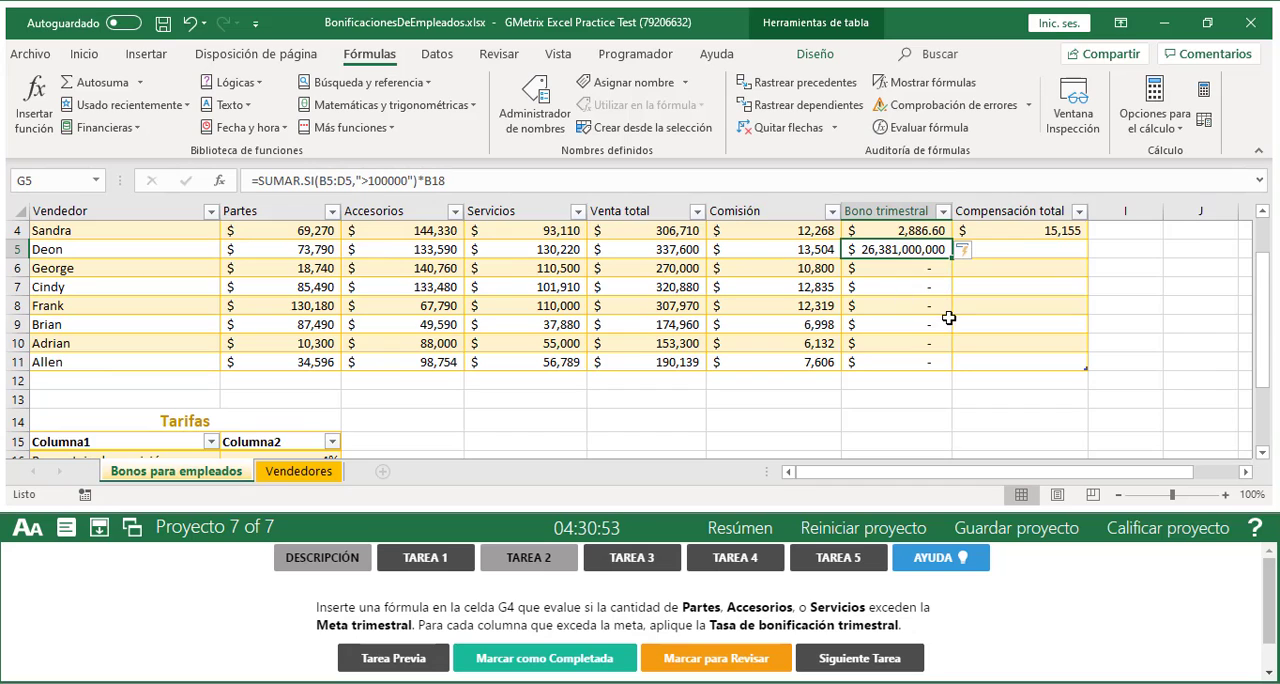
Examine the formulas in the first two Bono trimestral cells, G4 and G5, against the Tarifas table
{"action": "scroll", "coordinate": [940, 314], "scroll_direction": "up", "scroll_amount": 1}
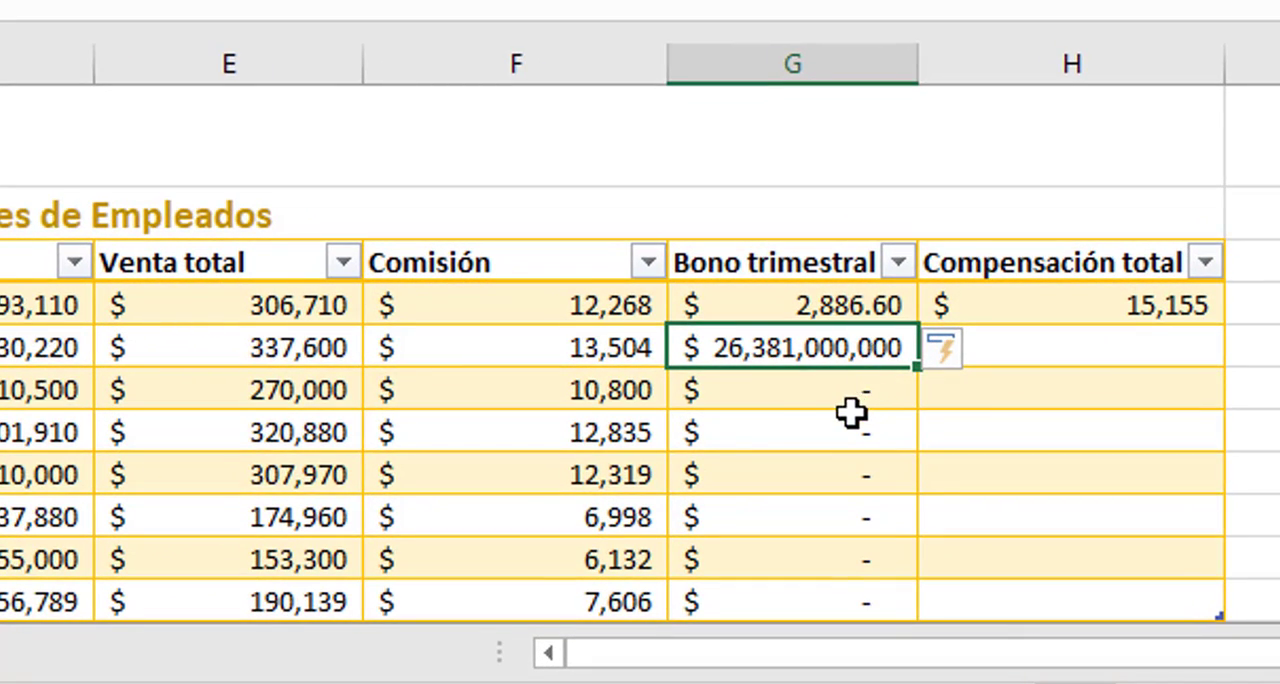
{"action": "scroll", "coordinate": [640, 400], "scroll_direction": "down", "scroll_amount": 3}
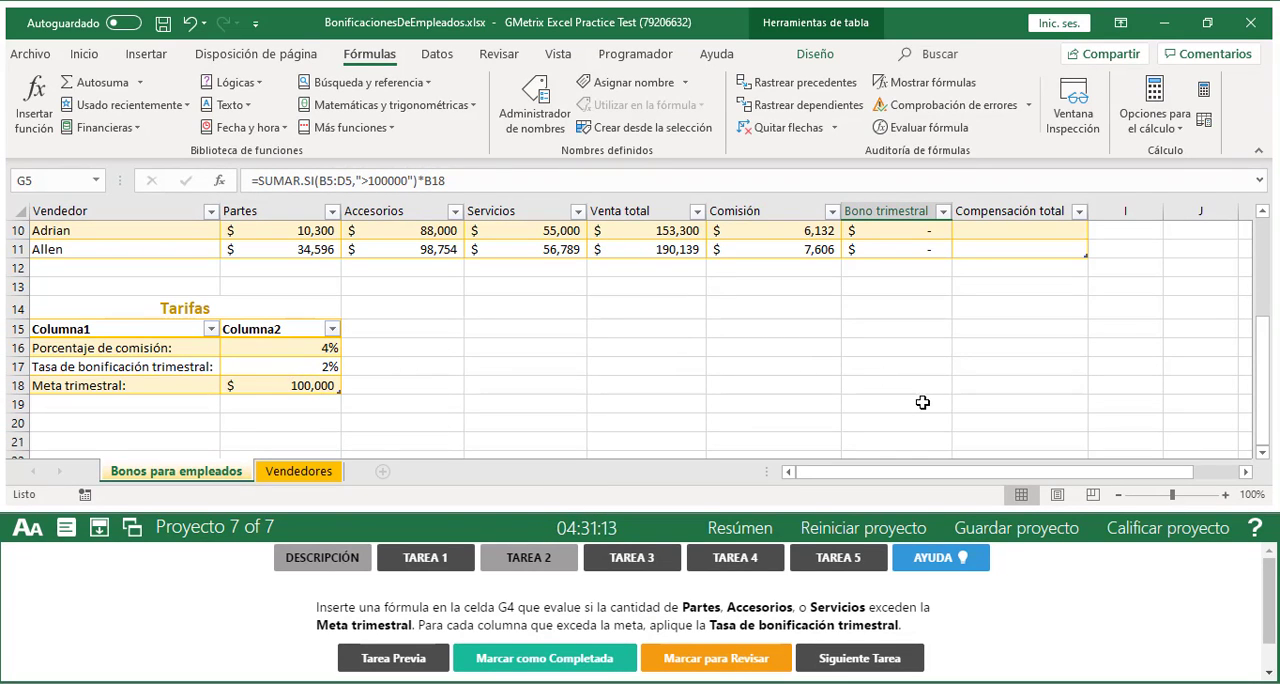
{"action": "scroll", "coordinate": [922, 402], "scroll_direction": "up", "scroll_amount": 1}
{"action": "scroll", "coordinate": [922, 402], "scroll_direction": "up", "scroll_amount": 3}
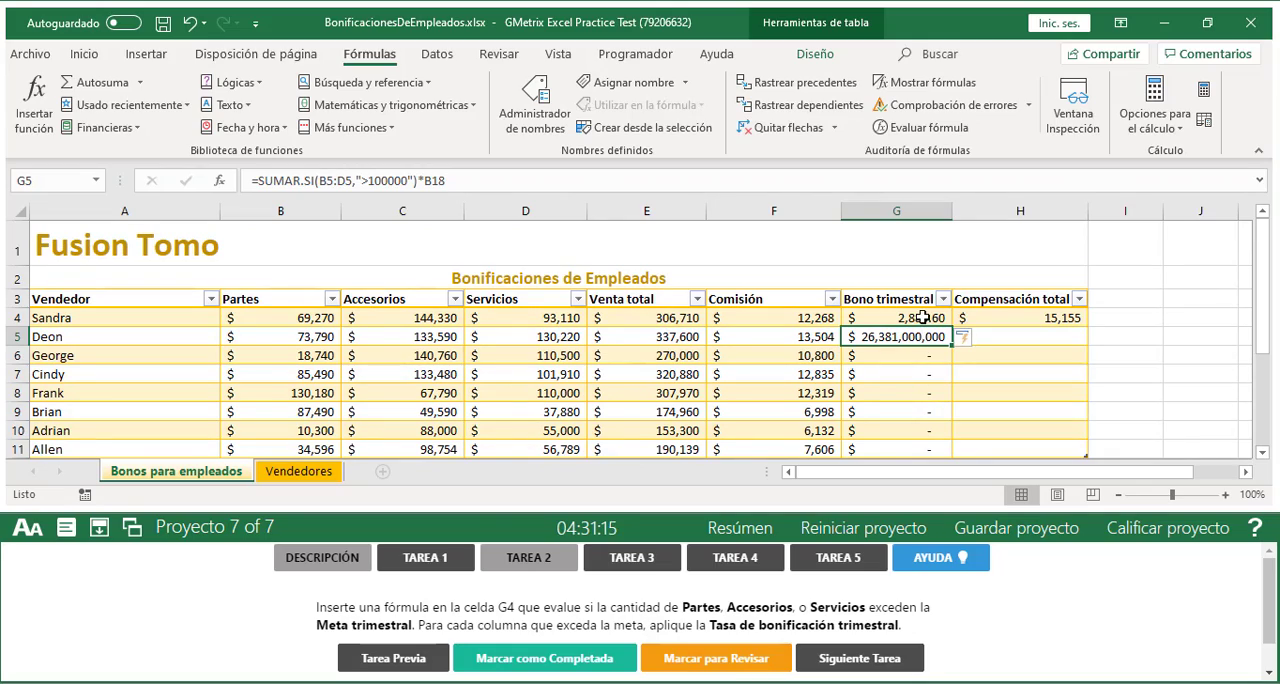
{"action": "left_click", "coordinate": [923, 318]}
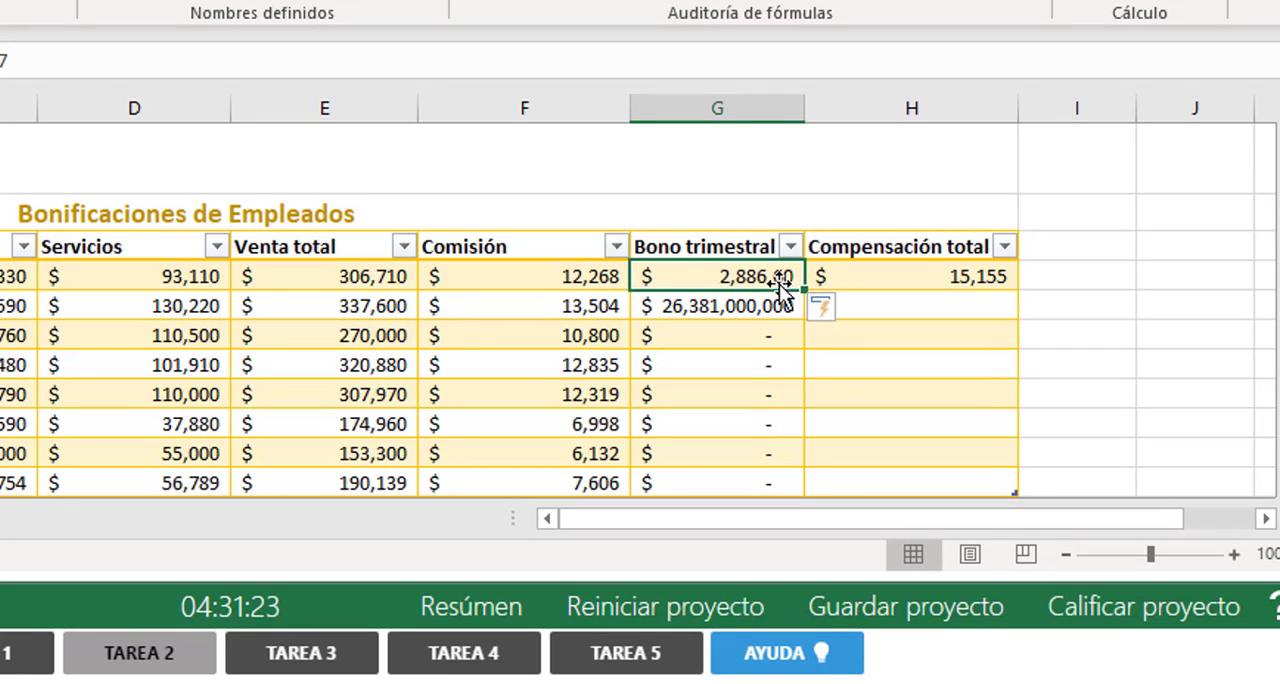
{"action": "left_click", "coordinate": [738, 311]}
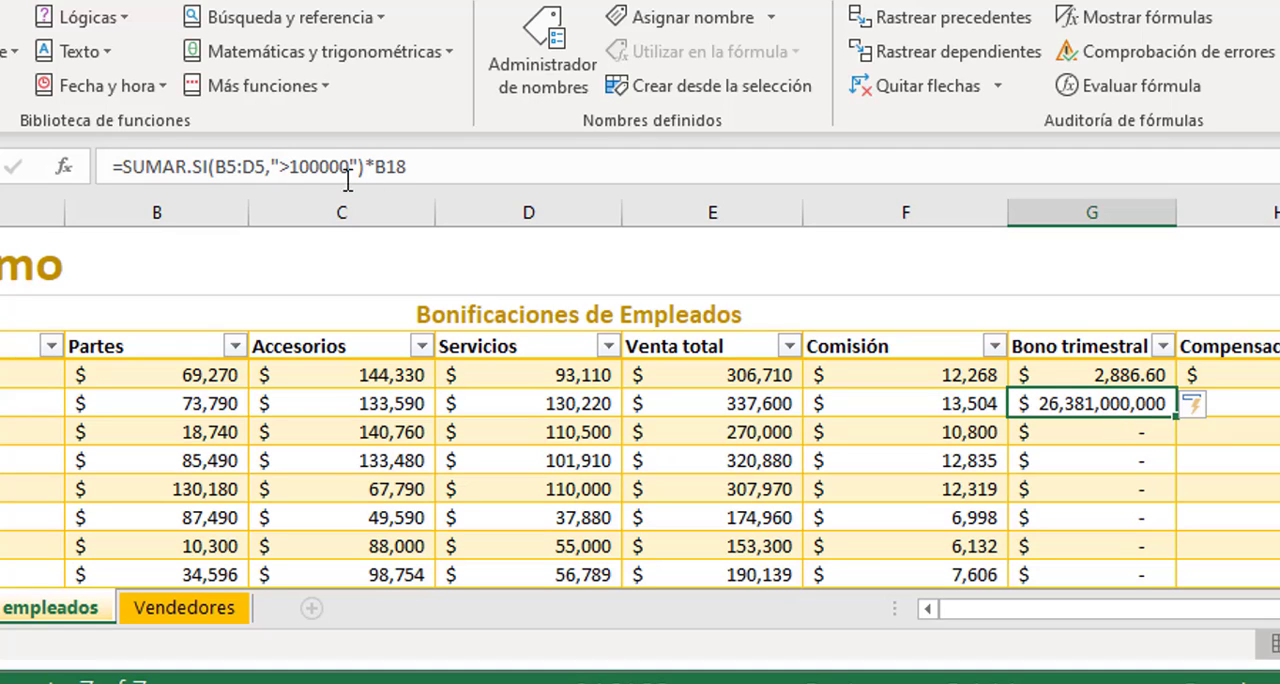
{"action": "left_click", "coordinate": [419, 164]}
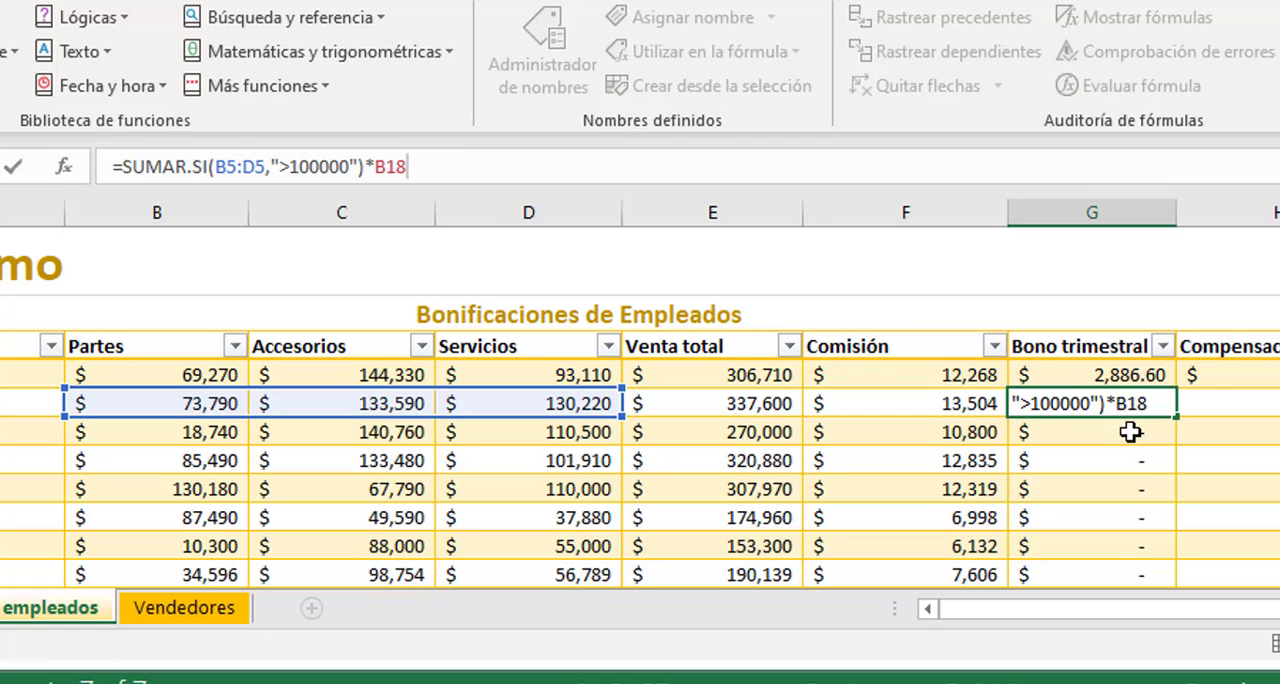
{"action": "key", "text": "Return"}
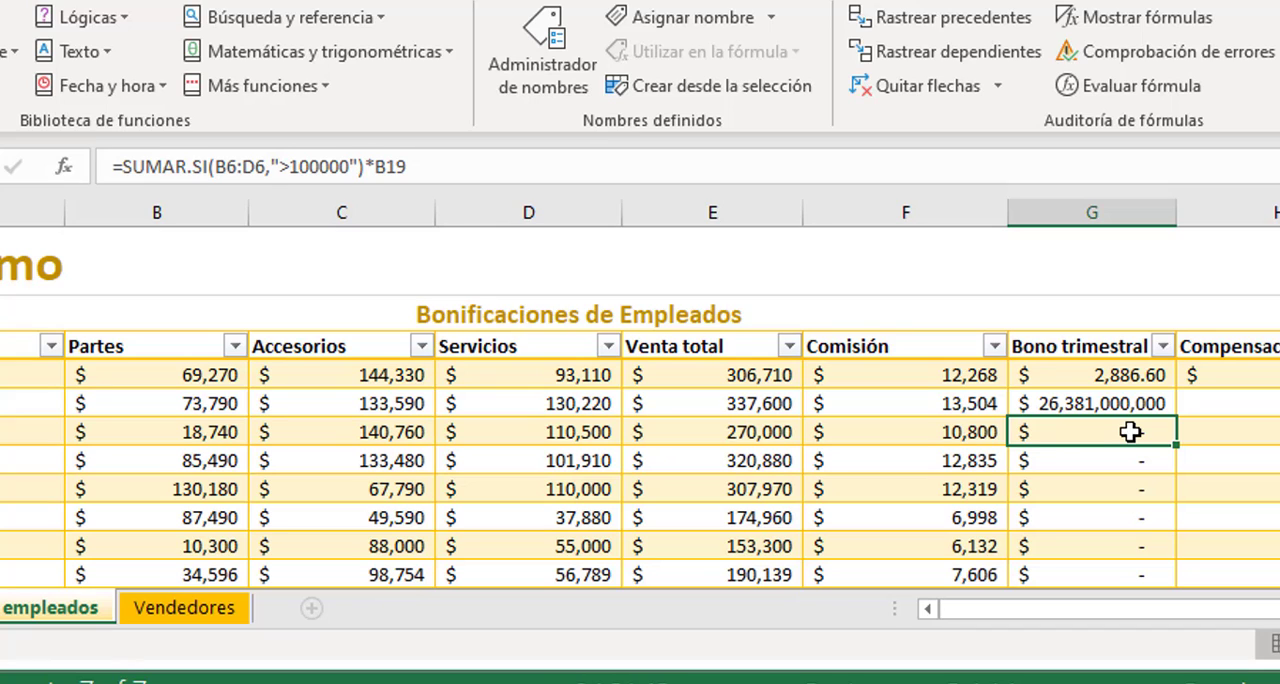
Compare the rate reference in the Bono trimestral formulas down to row 9 with the Tasa de bonificación trimestral cell
{"action": "left_click", "coordinate": [1128, 374]}
{"action": "left_click", "coordinate": [1113, 402]}
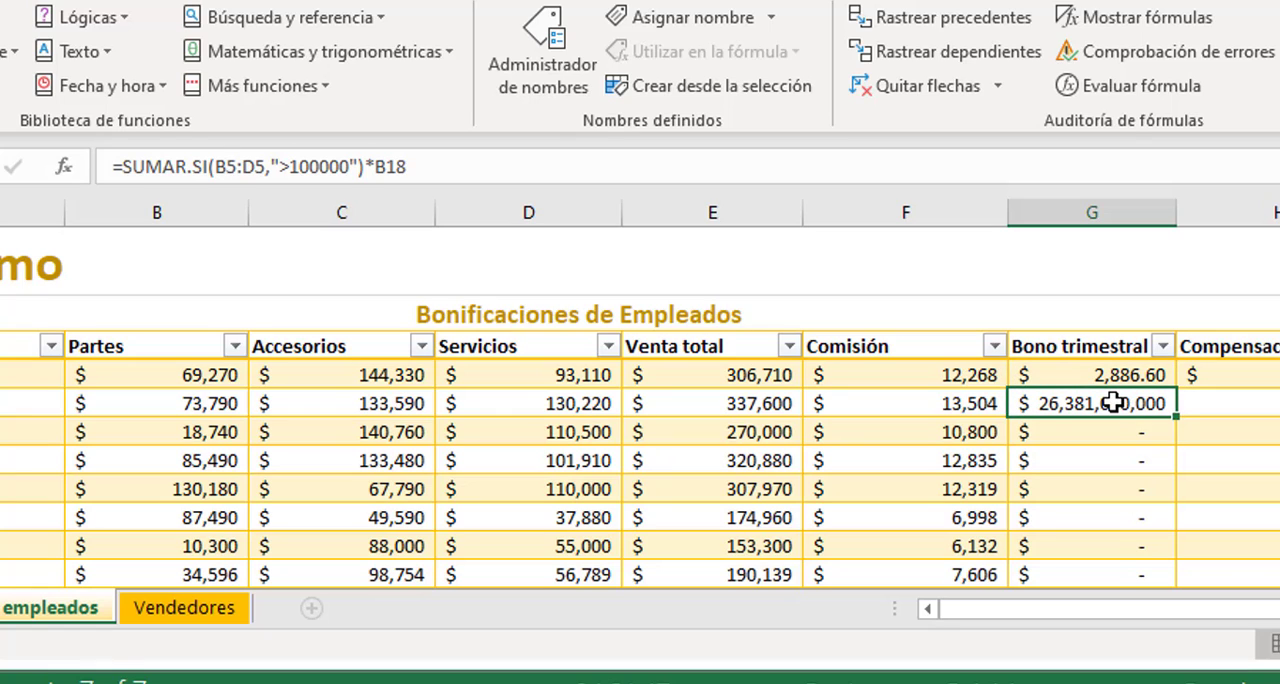
{"action": "left_click", "coordinate": [1092, 438]}
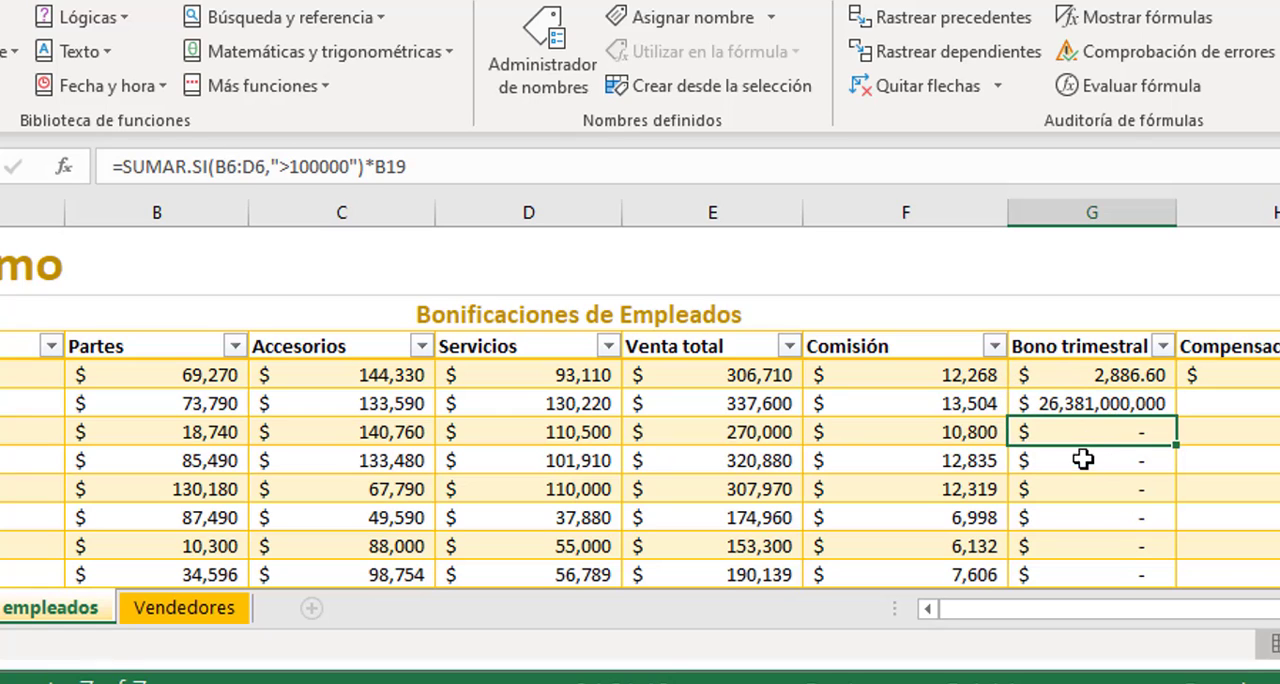
{"action": "left_click", "coordinate": [1085, 460]}
{"action": "left_click", "coordinate": [1082, 503]}
{"action": "scroll", "coordinate": [226, 502], "scroll_direction": "down", "scroll_amount": 4}
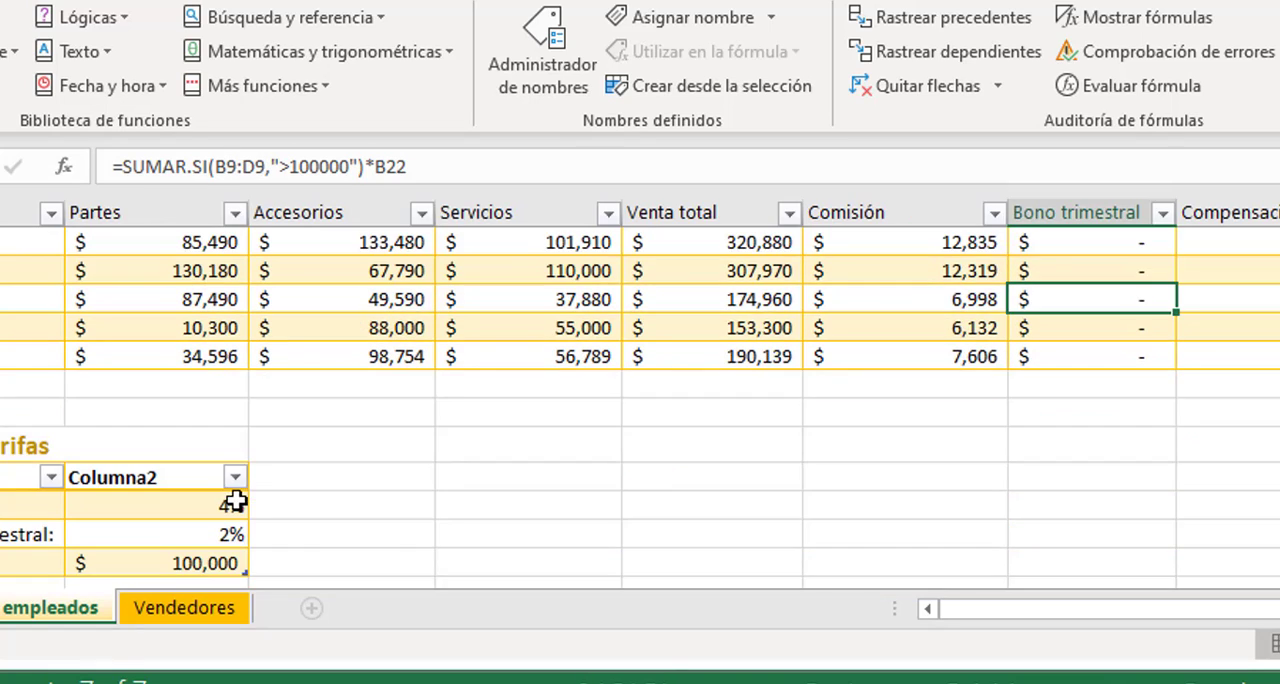
{"action": "left_click", "coordinate": [204, 447]}
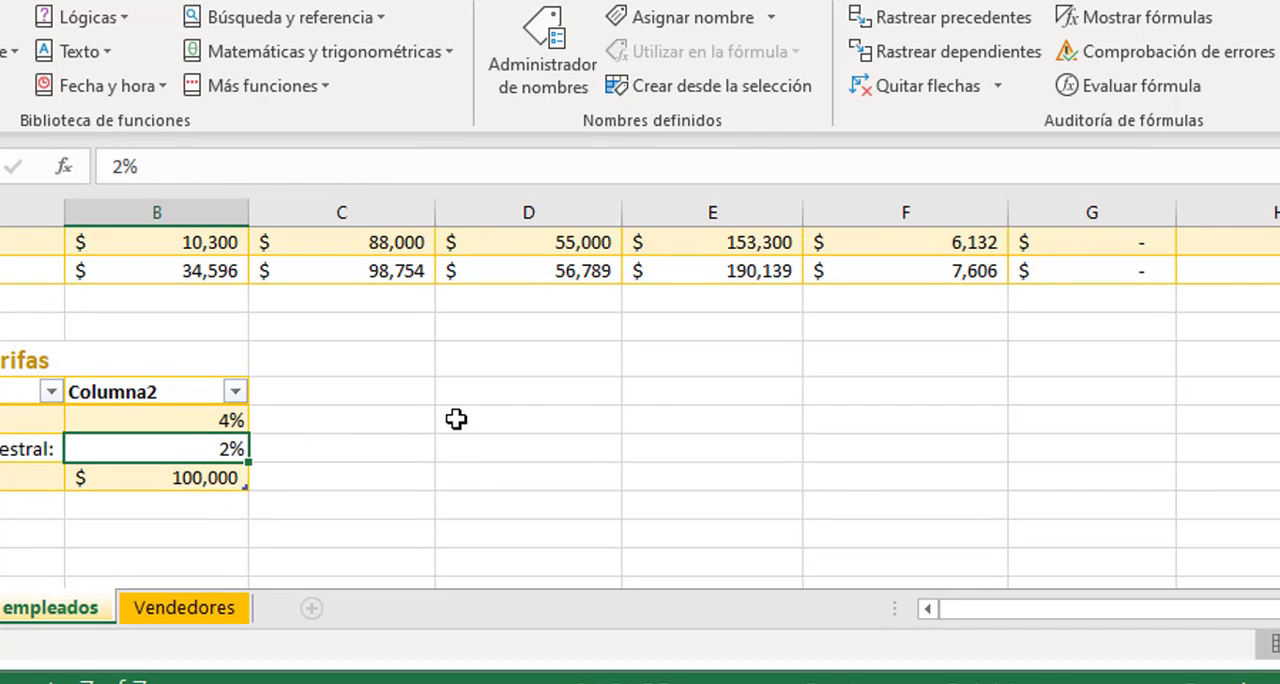
{"action": "scroll", "coordinate": [1161, 504], "scroll_direction": "up", "scroll_amount": 1}
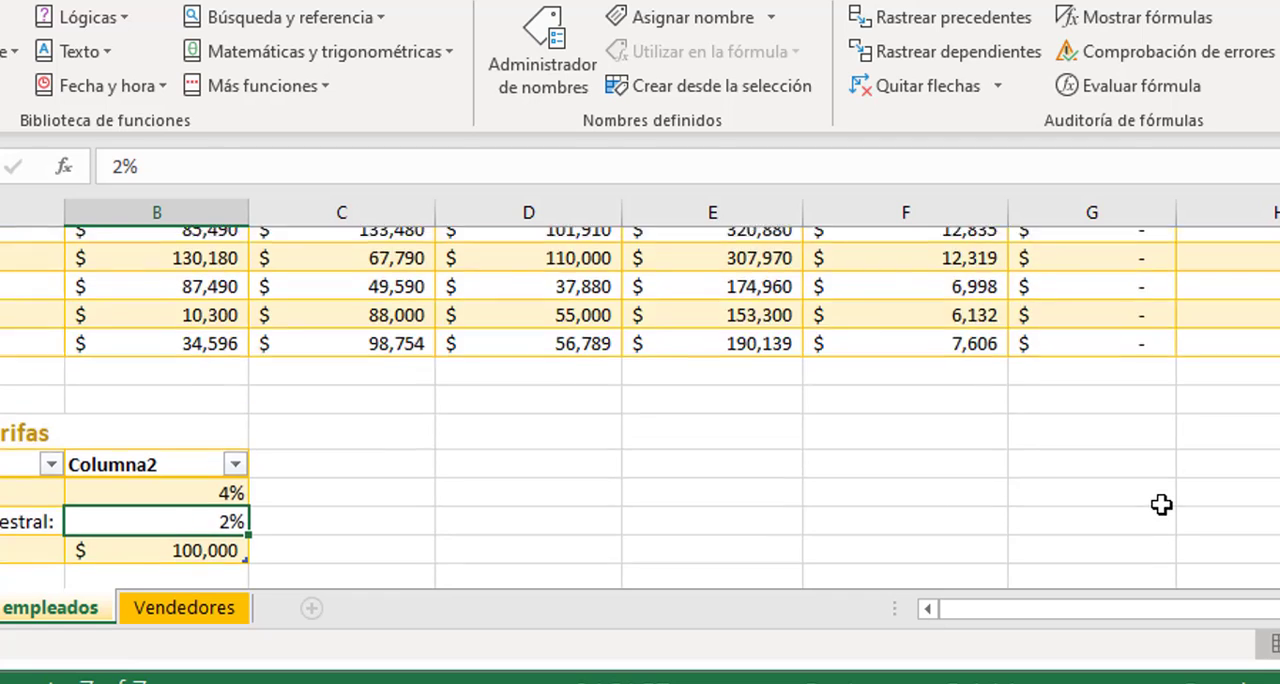
{"action": "scroll", "coordinate": [1161, 504], "scroll_direction": "up", "scroll_amount": 3}
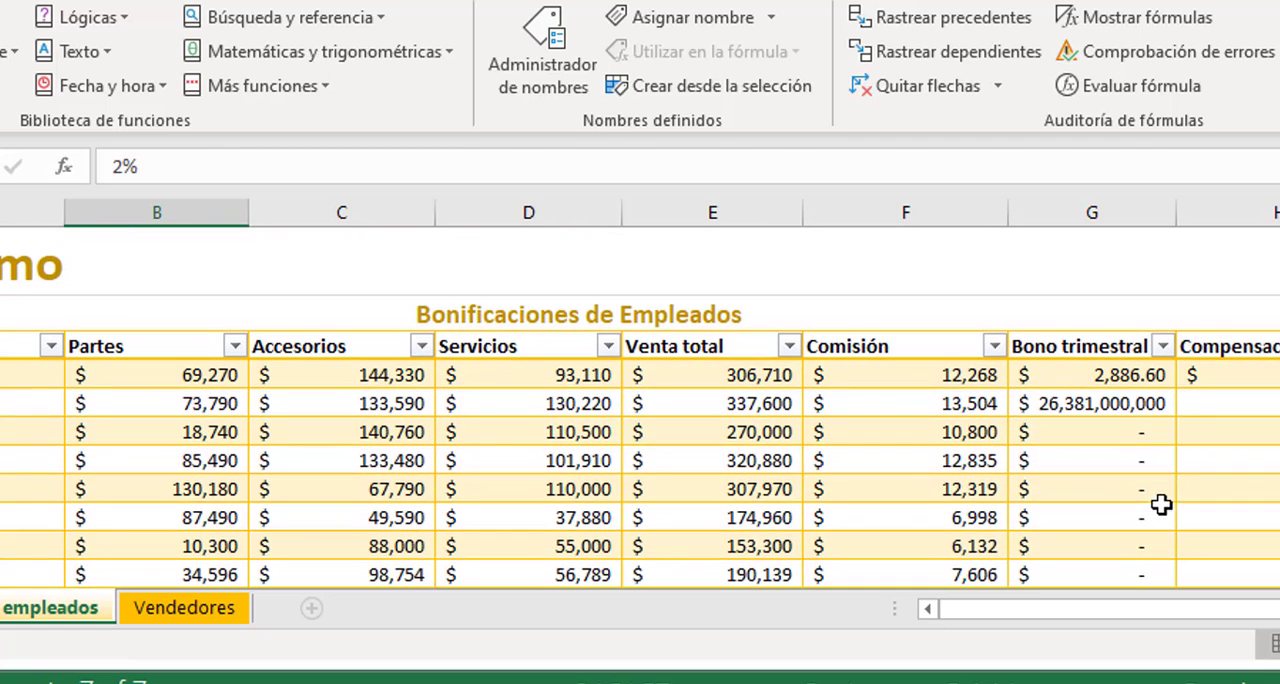
Make the B17 reference in the G4 formula absolute, as $B$17
{"action": "left_click", "coordinate": [1128, 377]}
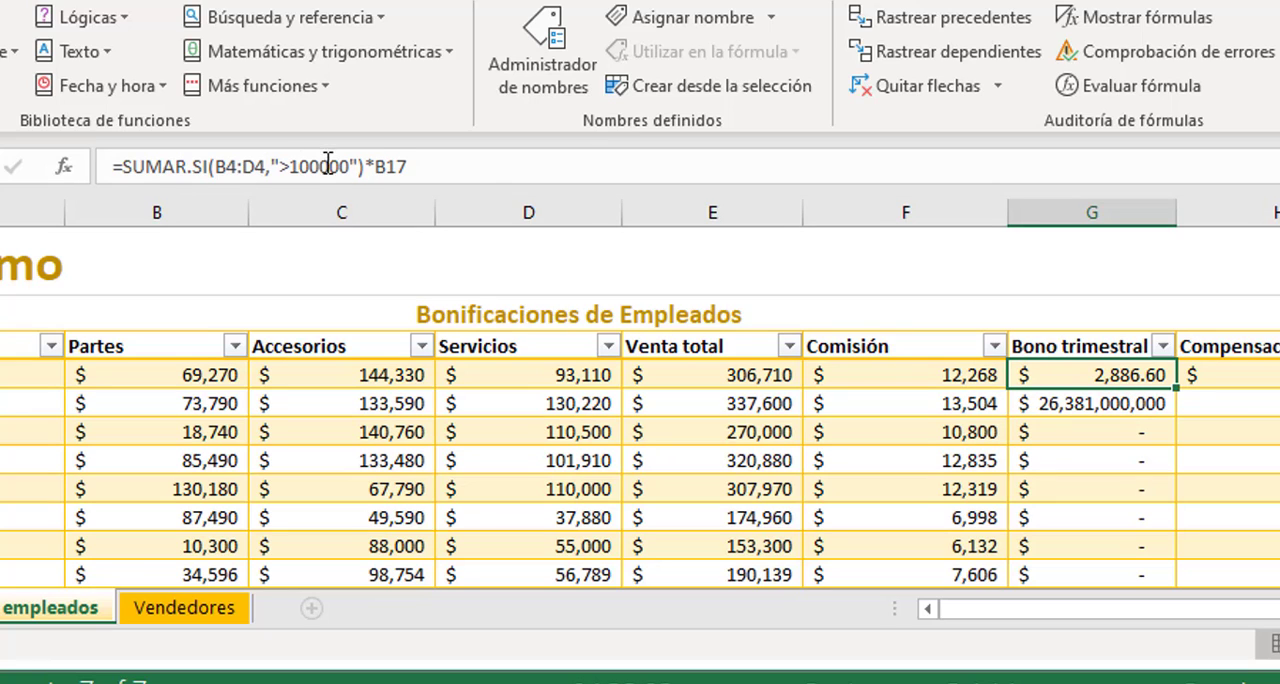
{"action": "left_click", "coordinate": [376, 166]}
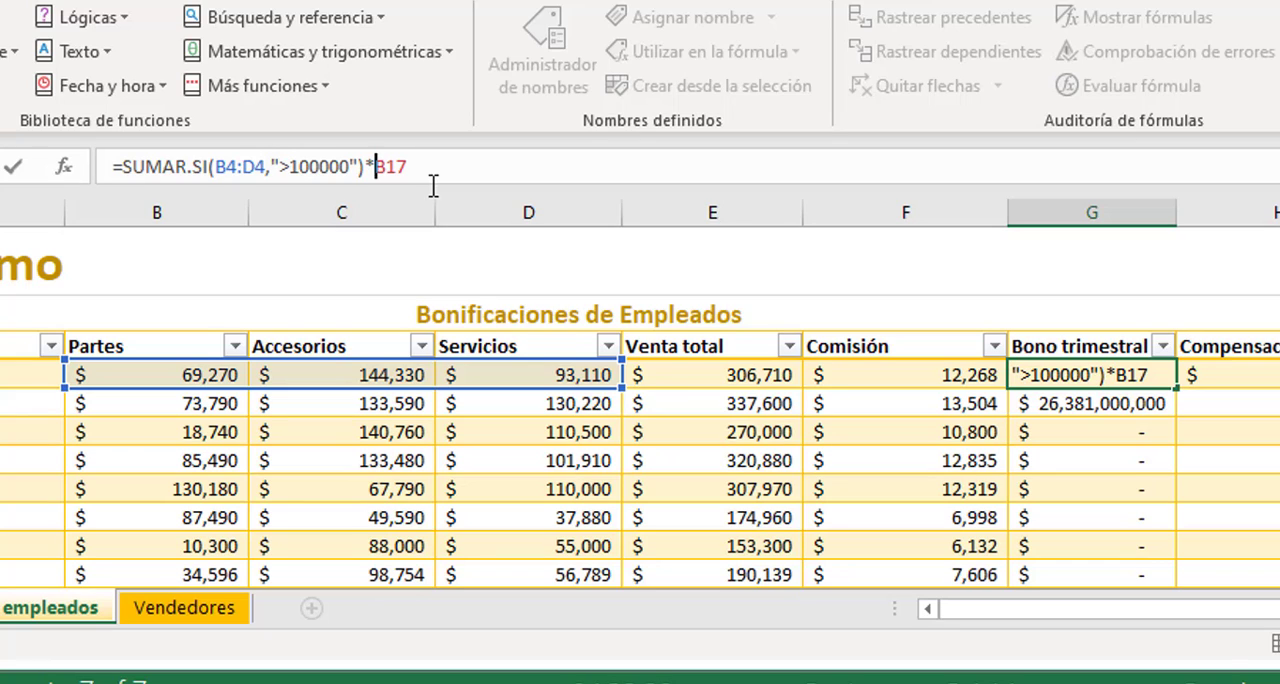
{"action": "key", "text": "F4"}
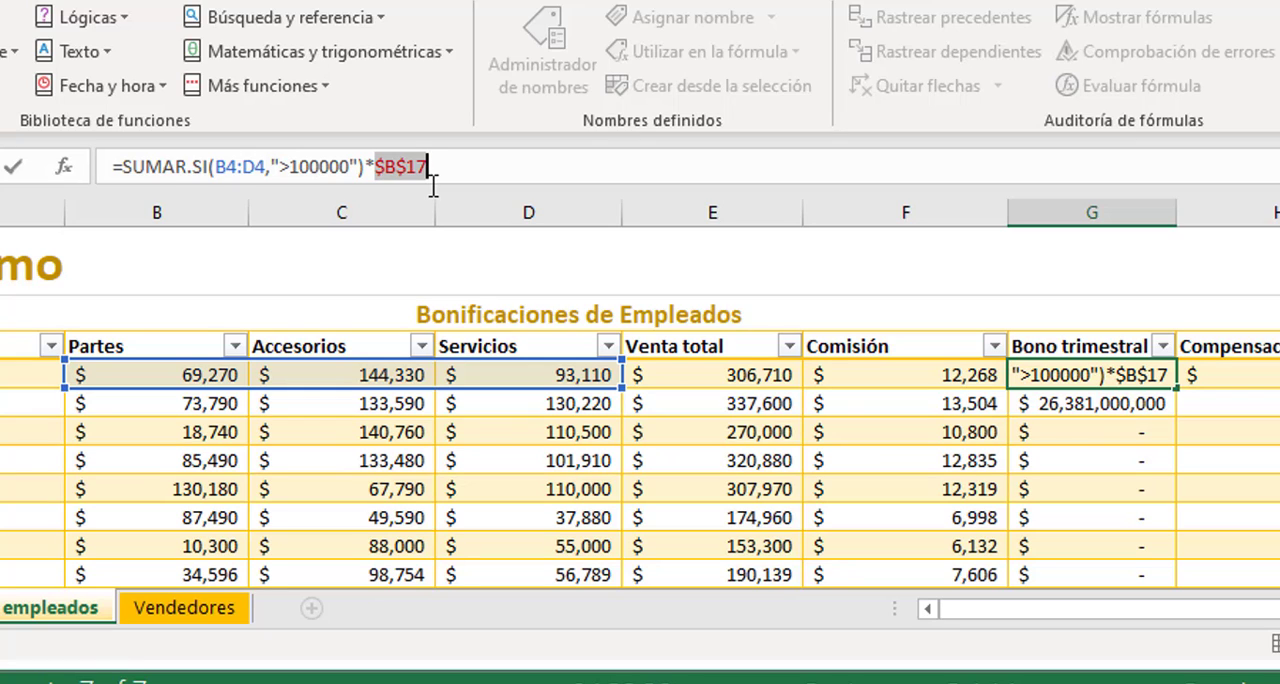
Commit the G4 formula with $B$17 and check the G5 formula against the Tasa de bonificación trimestral cell
{"action": "key", "text": "Return"}
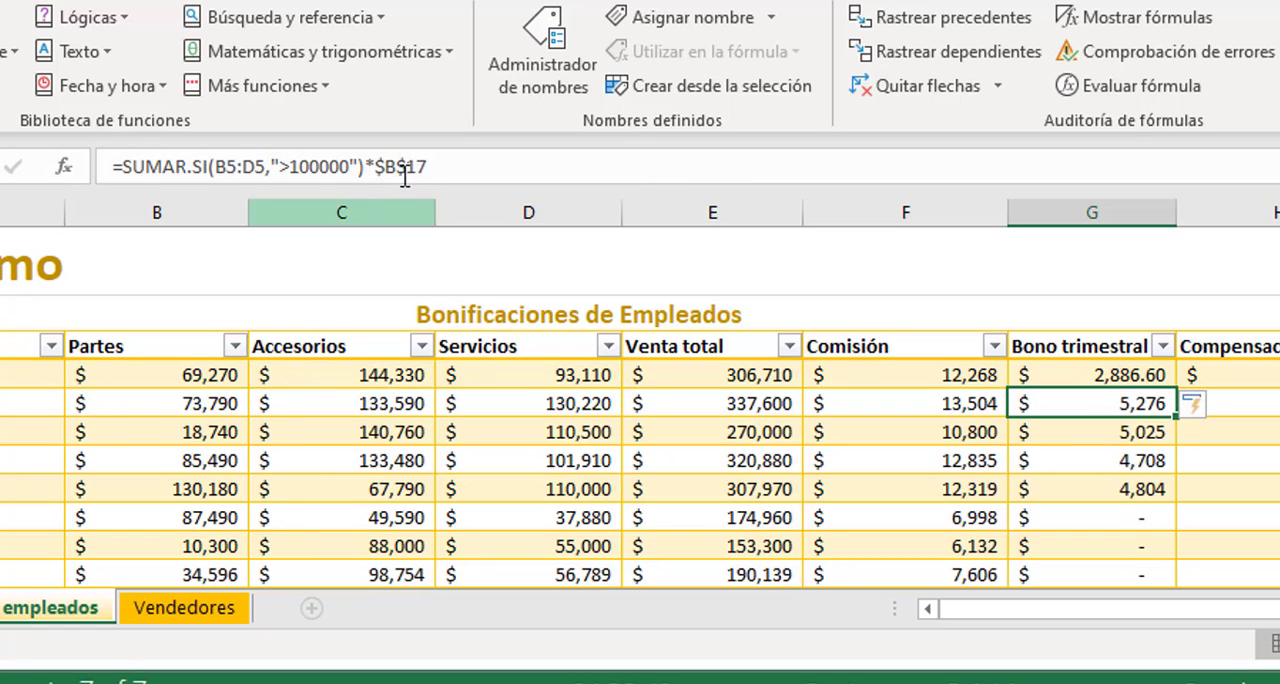
{"action": "left_click", "coordinate": [440, 166]}
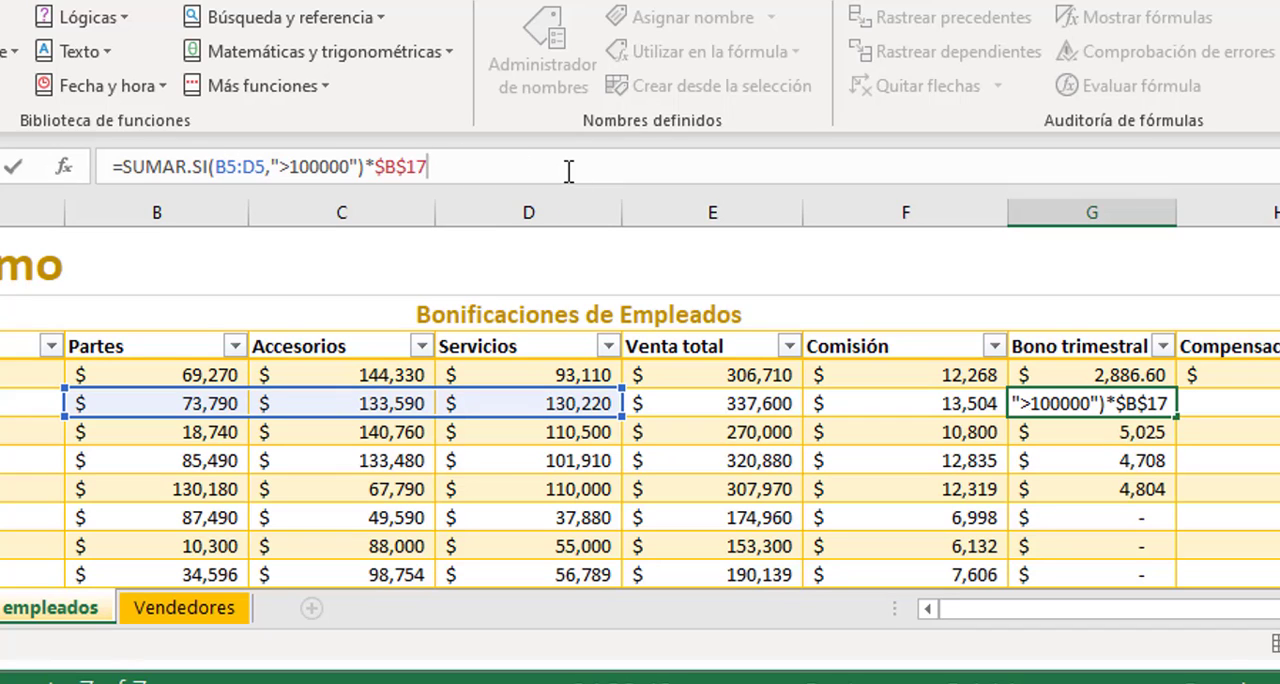
{"action": "key", "text": "Escape"}
{"action": "scroll", "coordinate": [126, 434], "scroll_direction": "down", "scroll_amount": 3}
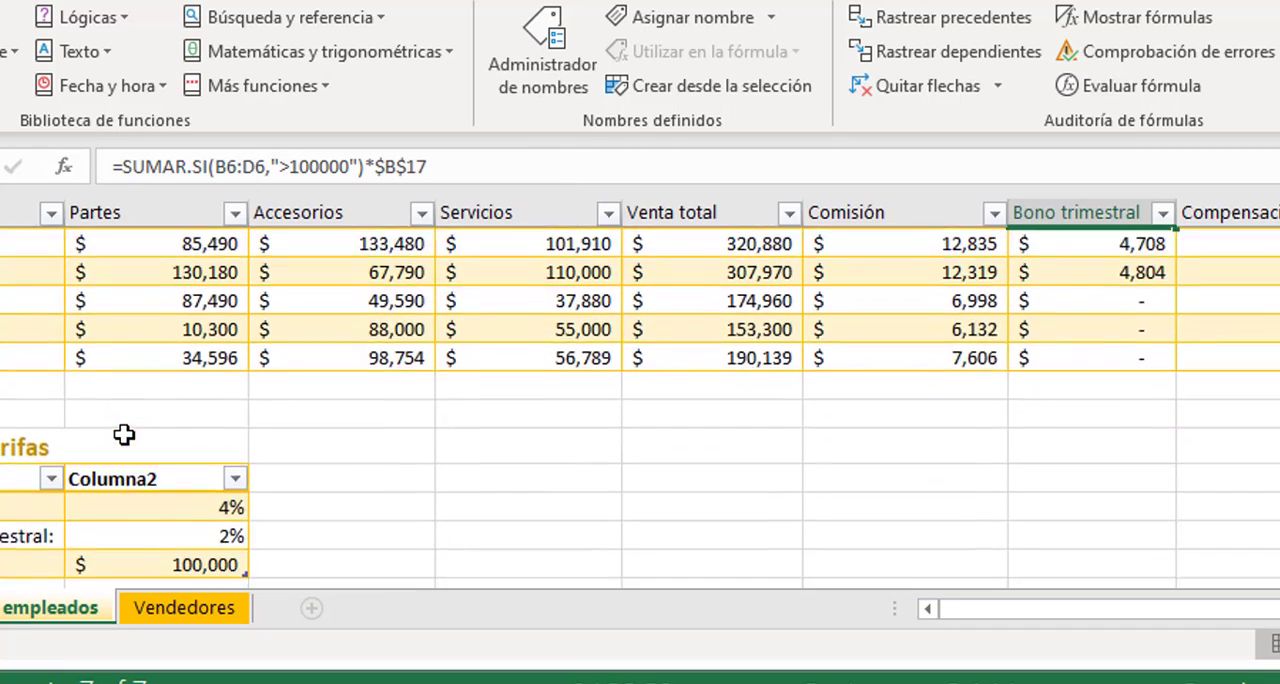
{"action": "left_click", "coordinate": [175, 450]}
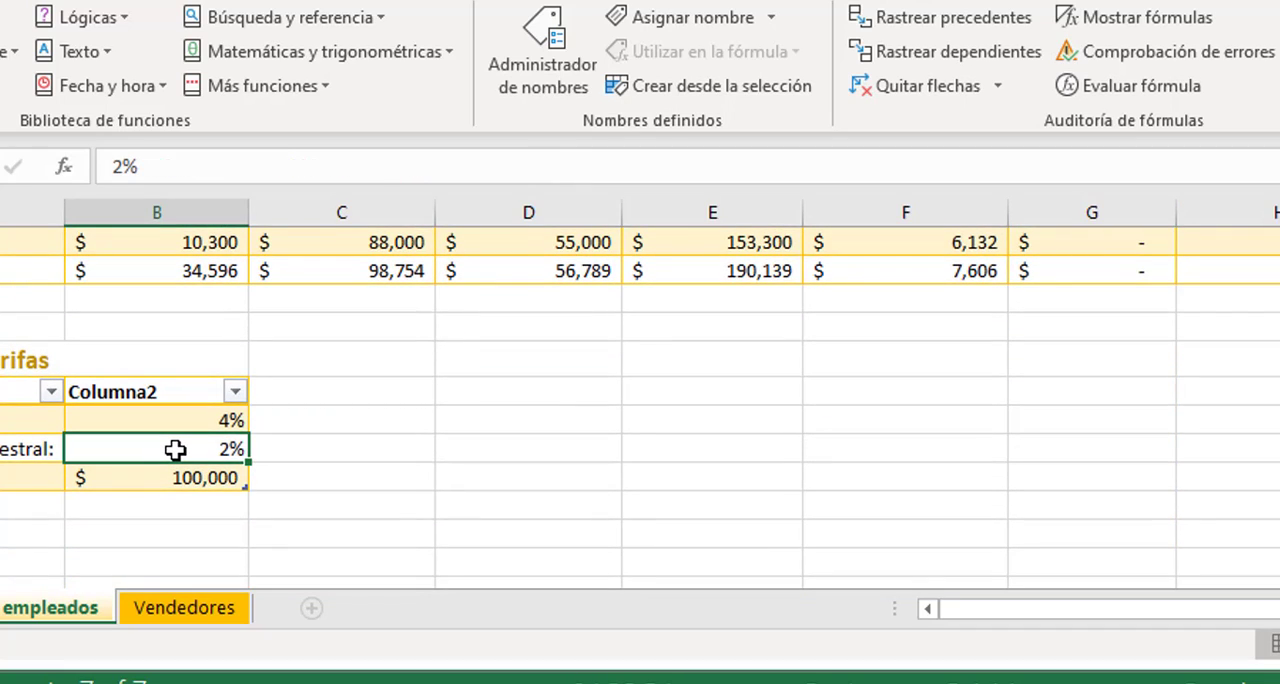
{"action": "scroll", "coordinate": [910, 429], "scroll_direction": "up", "scroll_amount": 4}
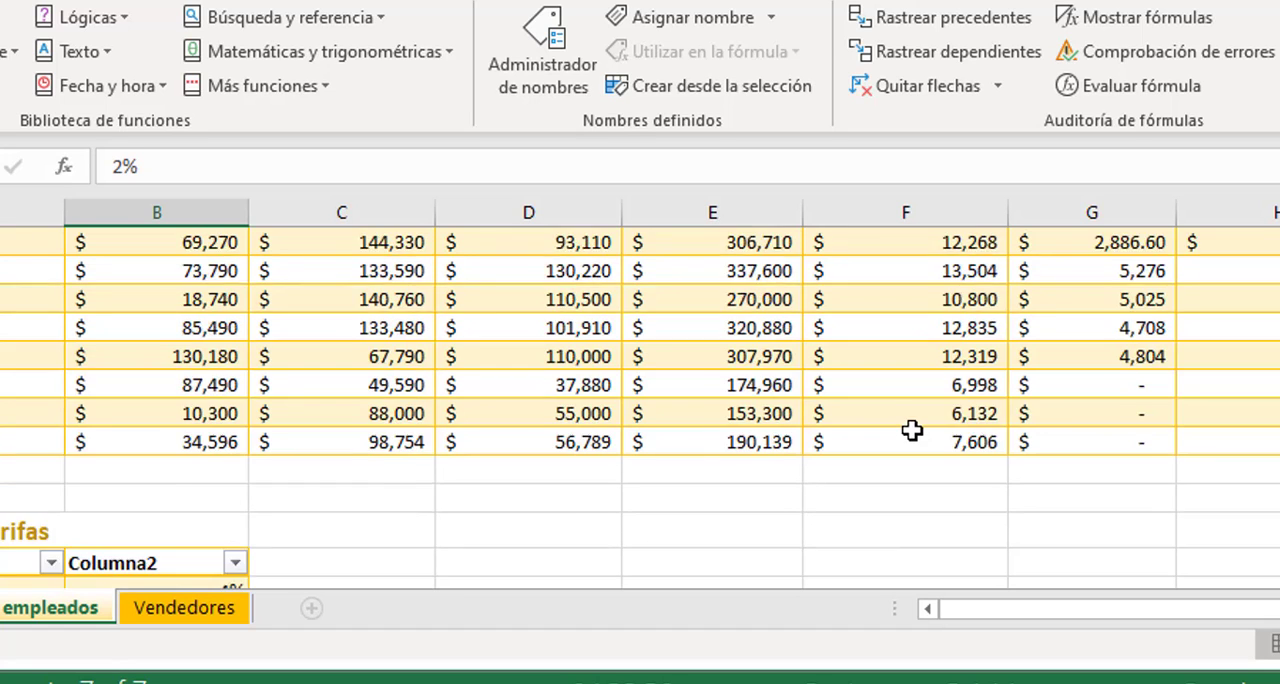
Examine the Bono trimestral formulas from G4 down to G11 for their sales range and rate reference
{"action": "left_click", "coordinate": [1098, 375]}
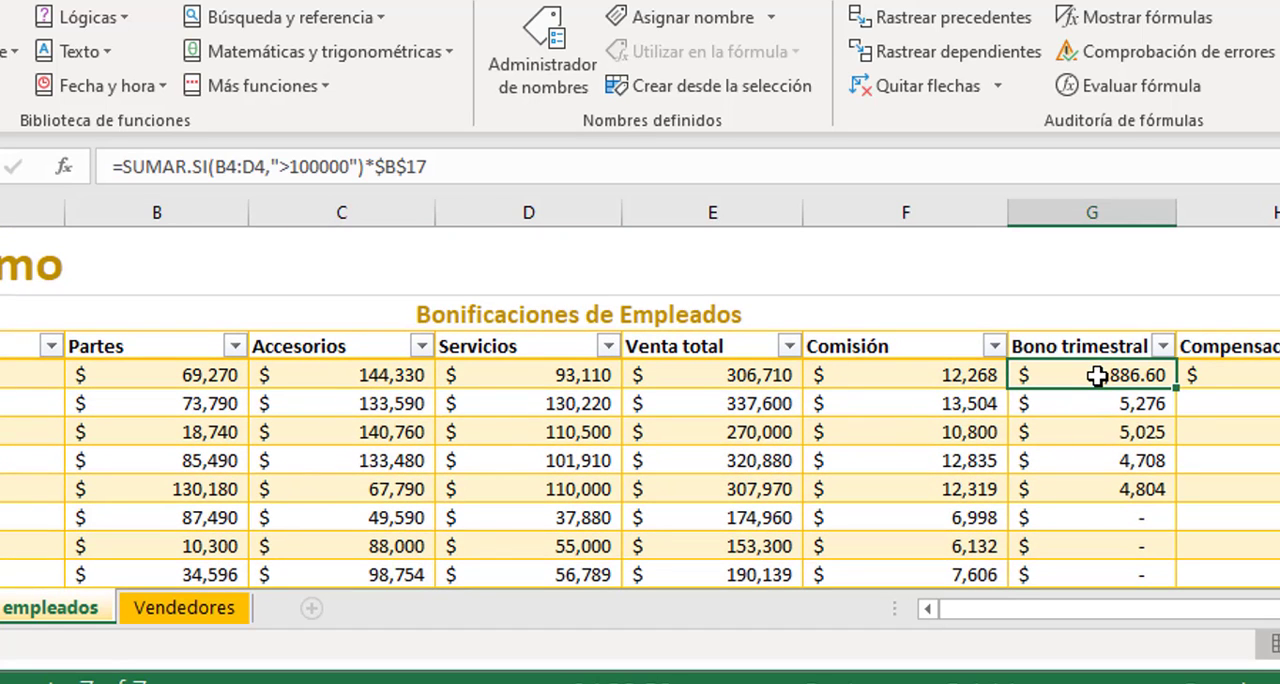
{"action": "left_click", "coordinate": [1098, 404]}
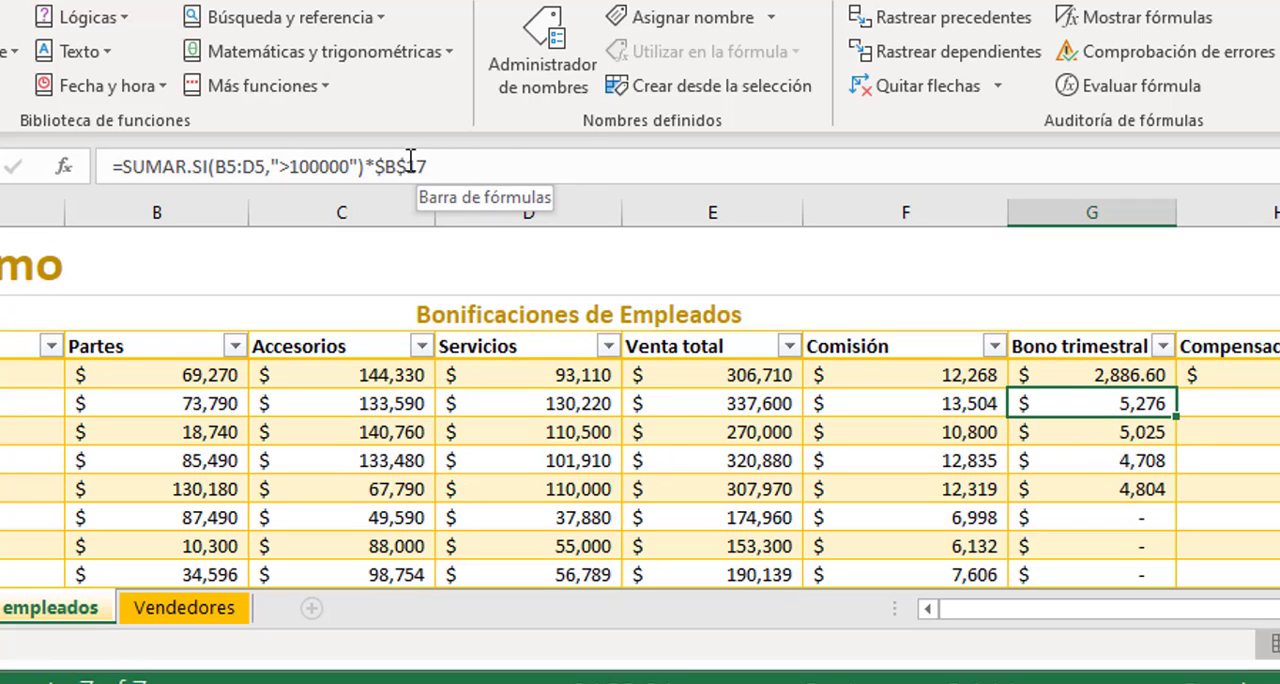
{"action": "left_click", "coordinate": [1133, 436]}
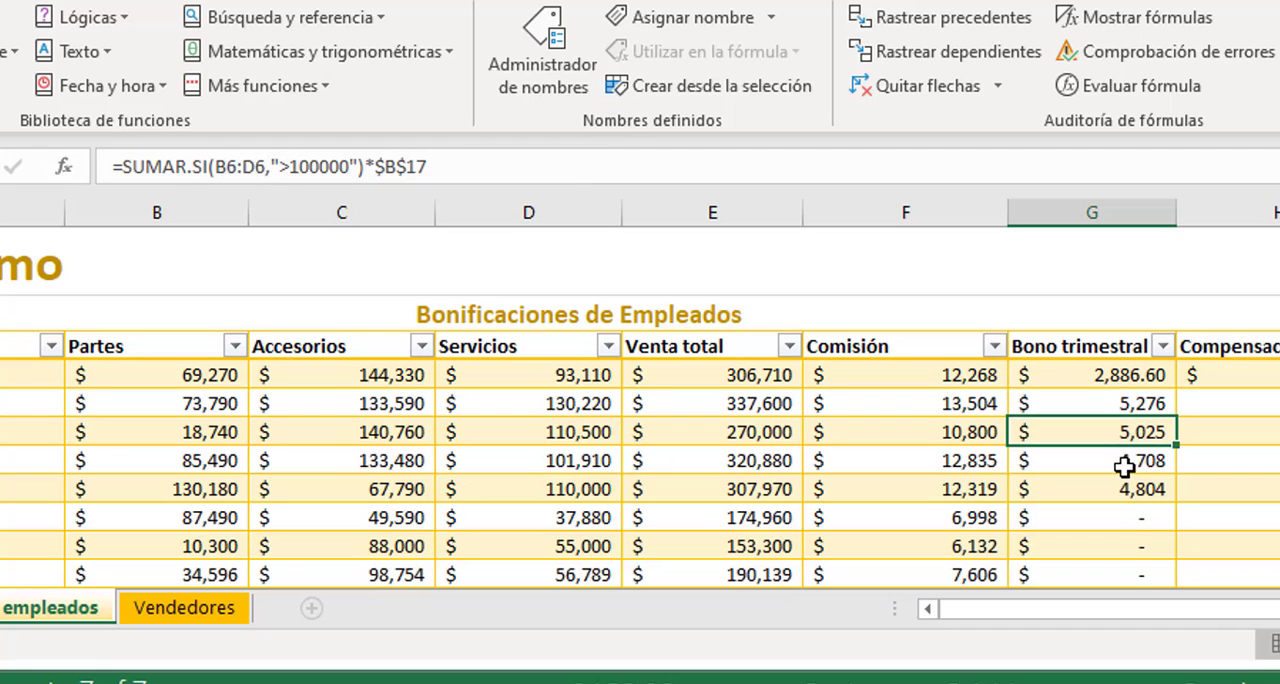
{"action": "left_click", "coordinate": [1126, 464]}
{"action": "scroll", "coordinate": [1143, 480], "scroll_direction": "down", "scroll_amount": 2}
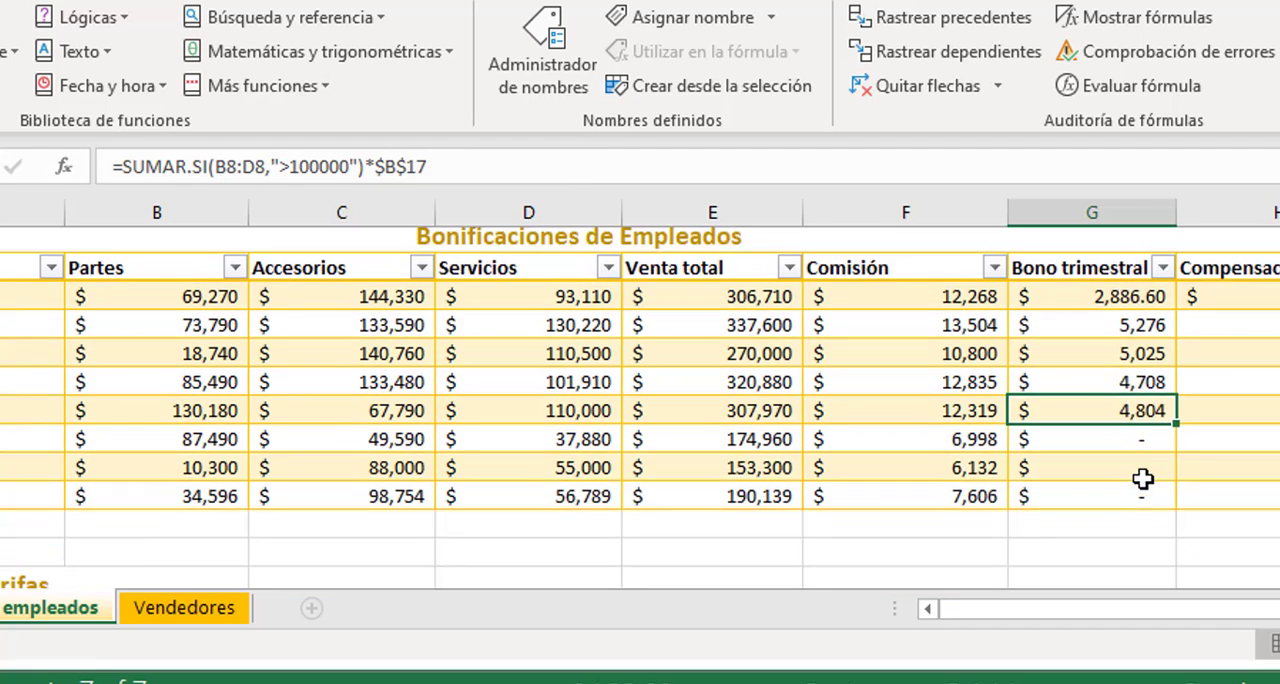
{"action": "left_click", "coordinate": [1128, 387]}
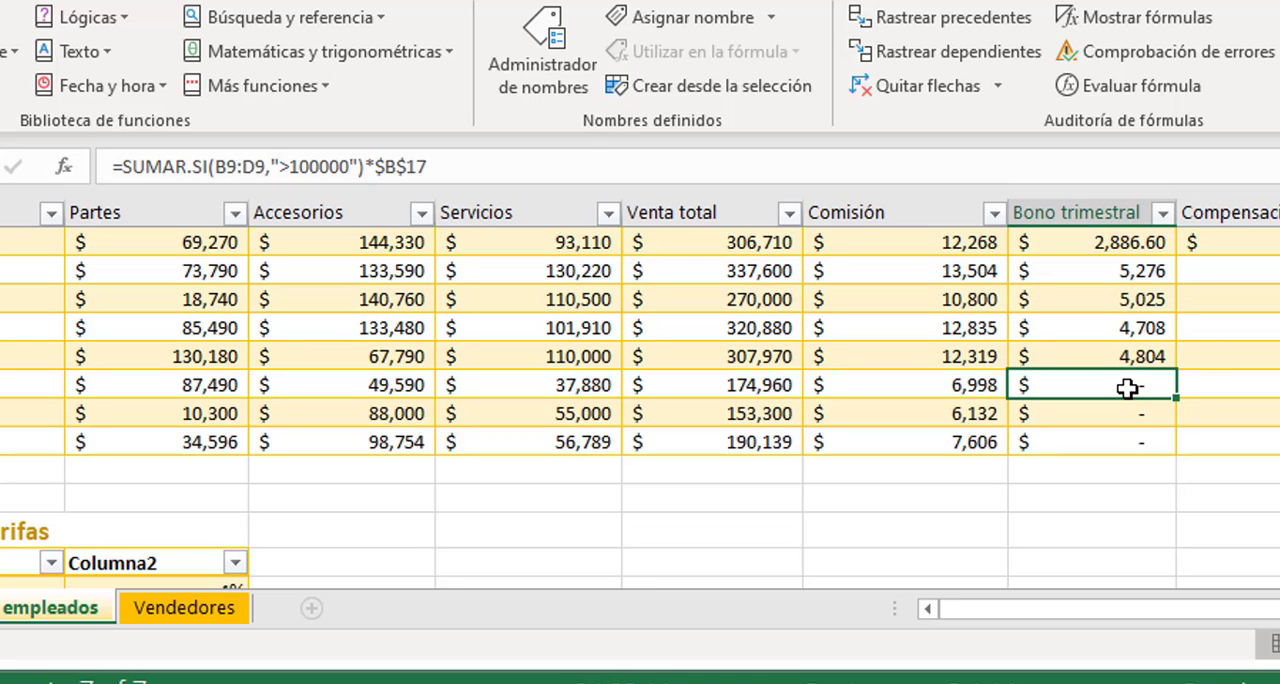
{"action": "left_click", "coordinate": [1128, 418]}
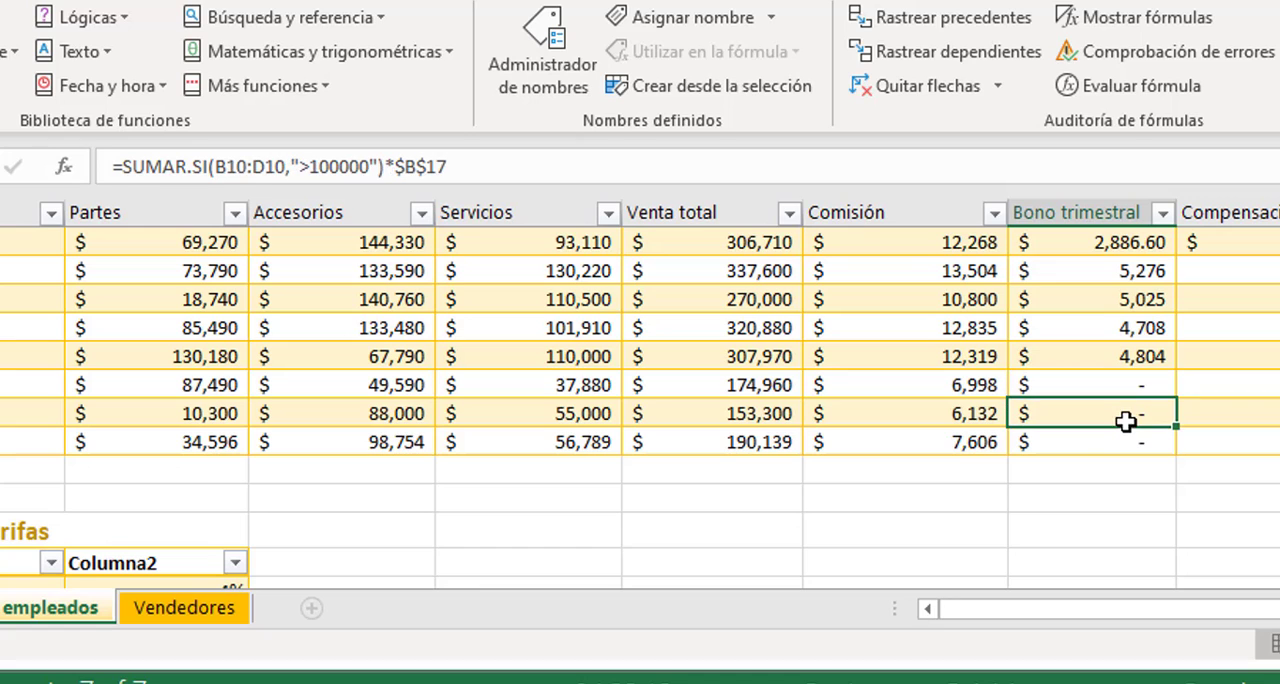
{"action": "left_click", "coordinate": [1120, 441]}
{"action": "scroll", "coordinate": [1120, 427], "scroll_direction": "up", "scroll_amount": 2}
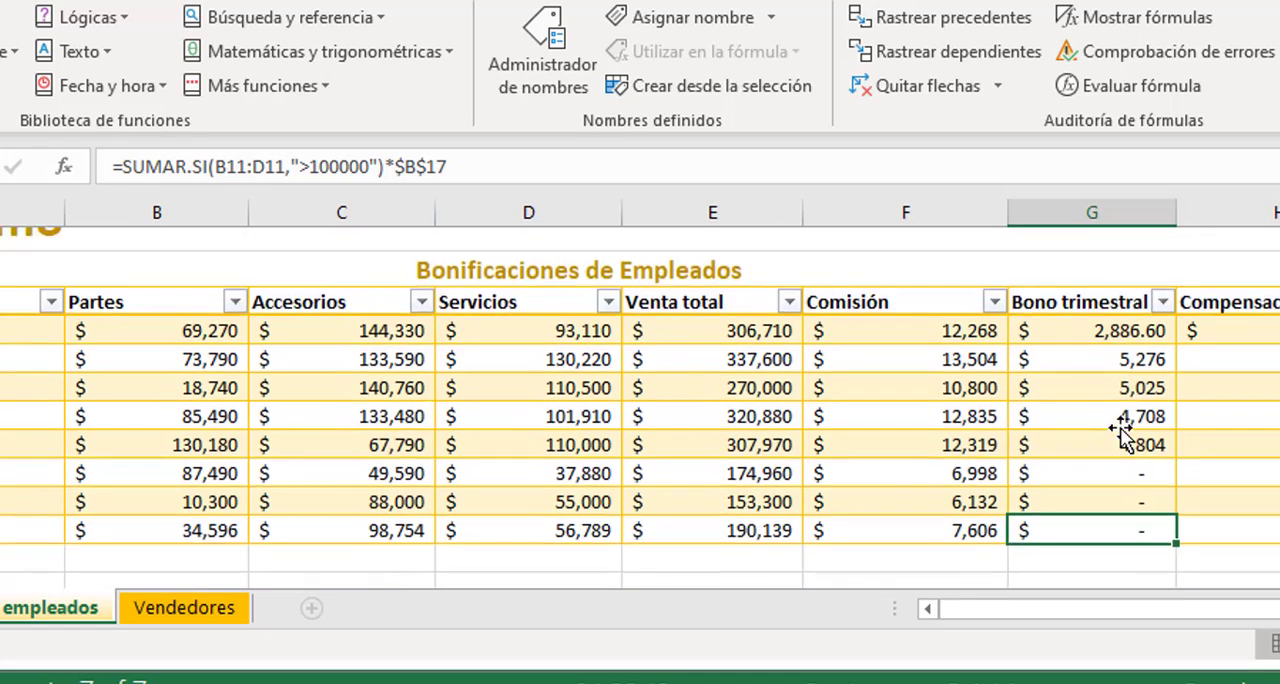
{"action": "left_click", "coordinate": [1113, 383]}
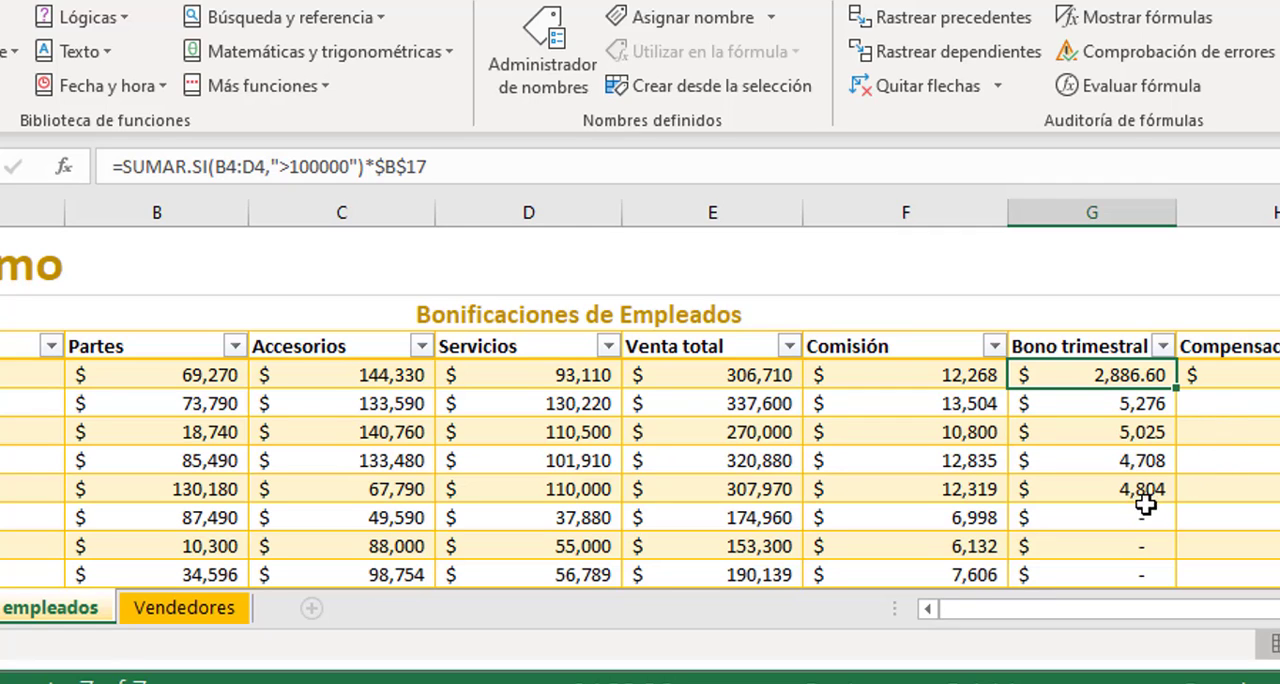
Mark Tarea 2 as completed and submit the project for grading
{"action": "scroll", "coordinate": [1137, 486], "scroll_direction": "down", "scroll_amount": 2}
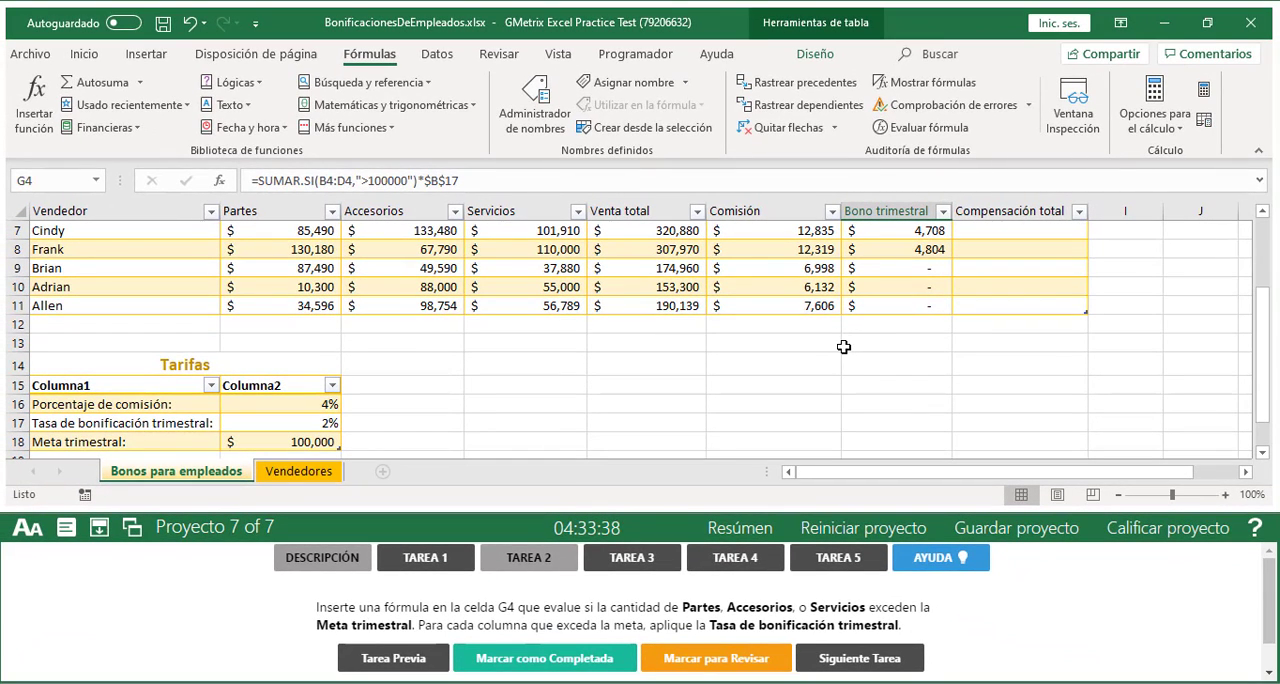
{"action": "left_click", "coordinate": [519, 650]}
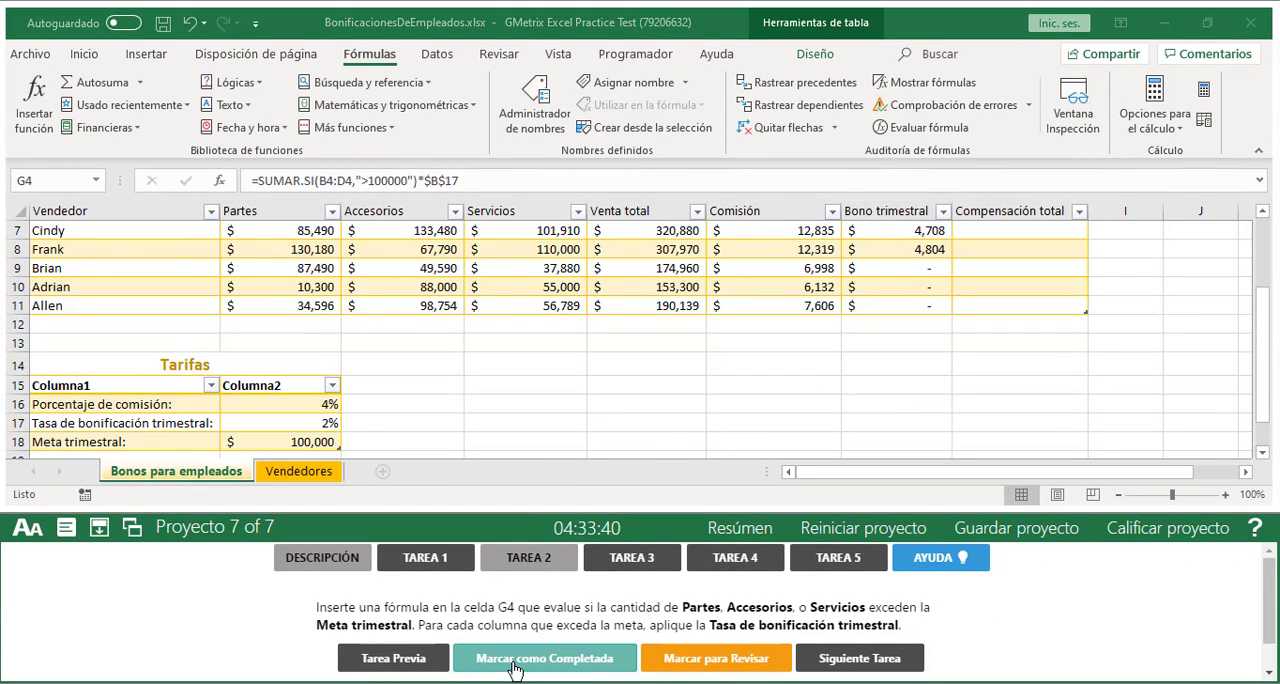
{"action": "left_click", "coordinate": [1160, 533]}
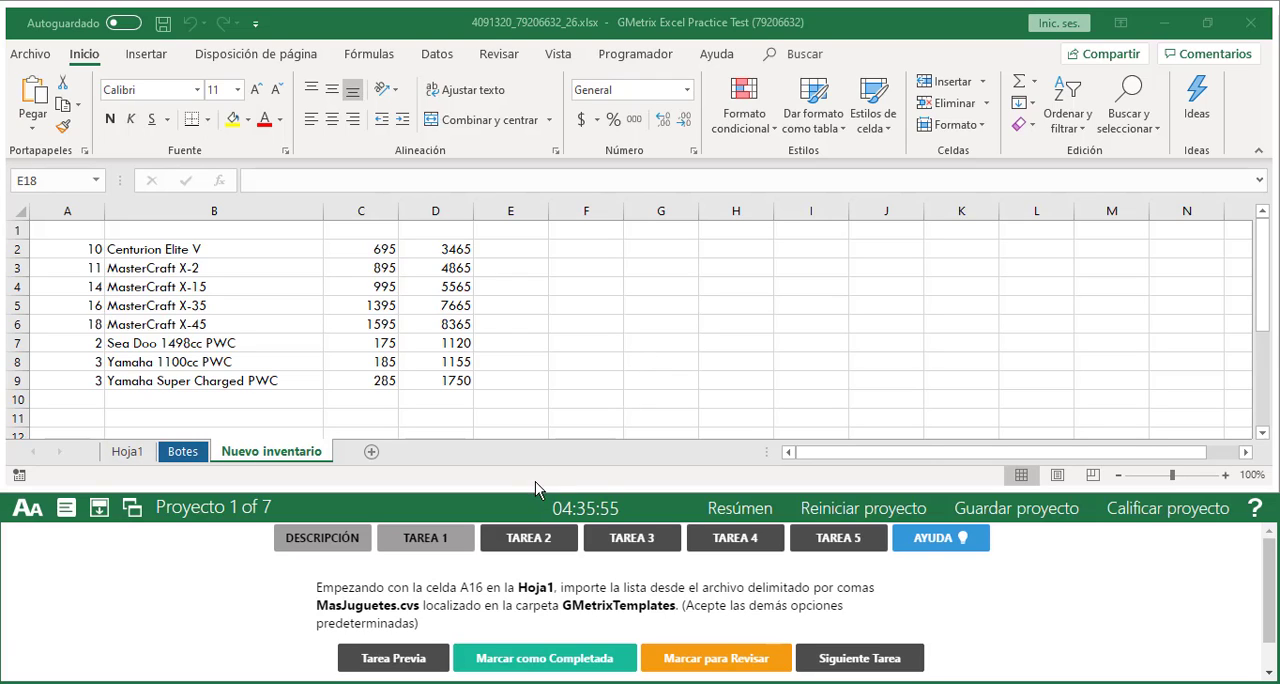
Go to cell A16 on the Hoja1 sheet
{"action": "left_click", "coordinate": [127, 452]}
{"action": "left_click", "coordinate": [127, 452]}
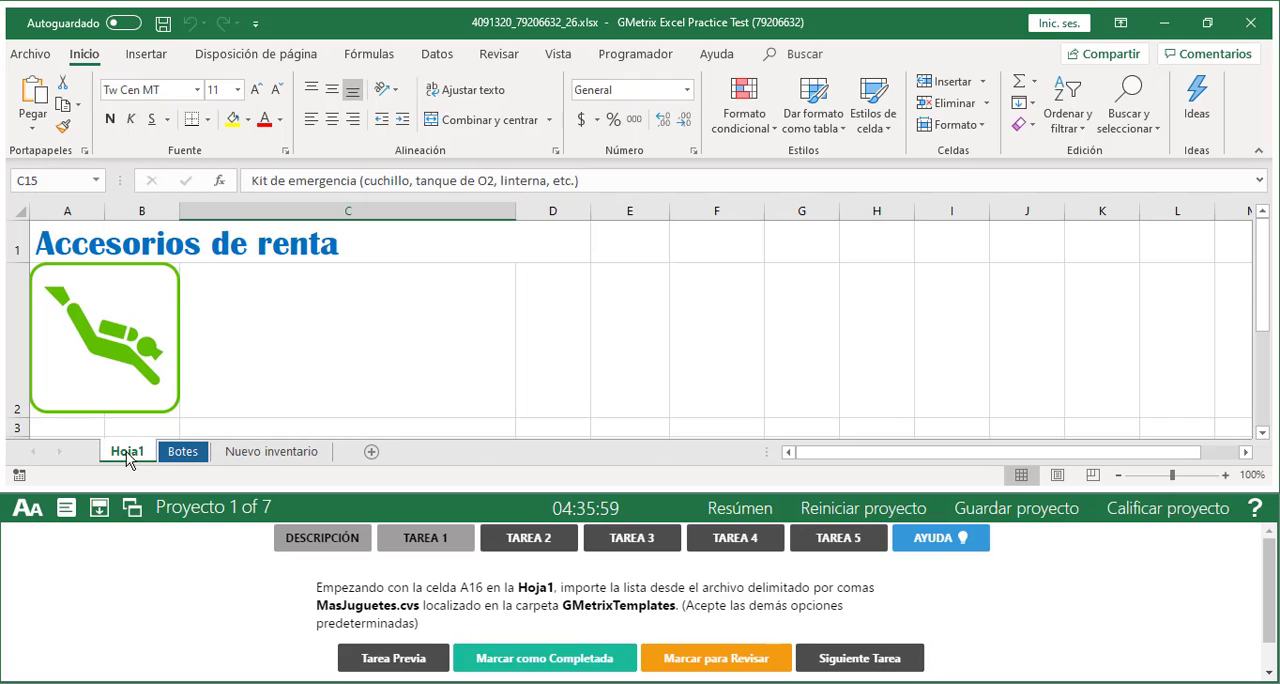
{"action": "left_click", "coordinate": [71, 186]}
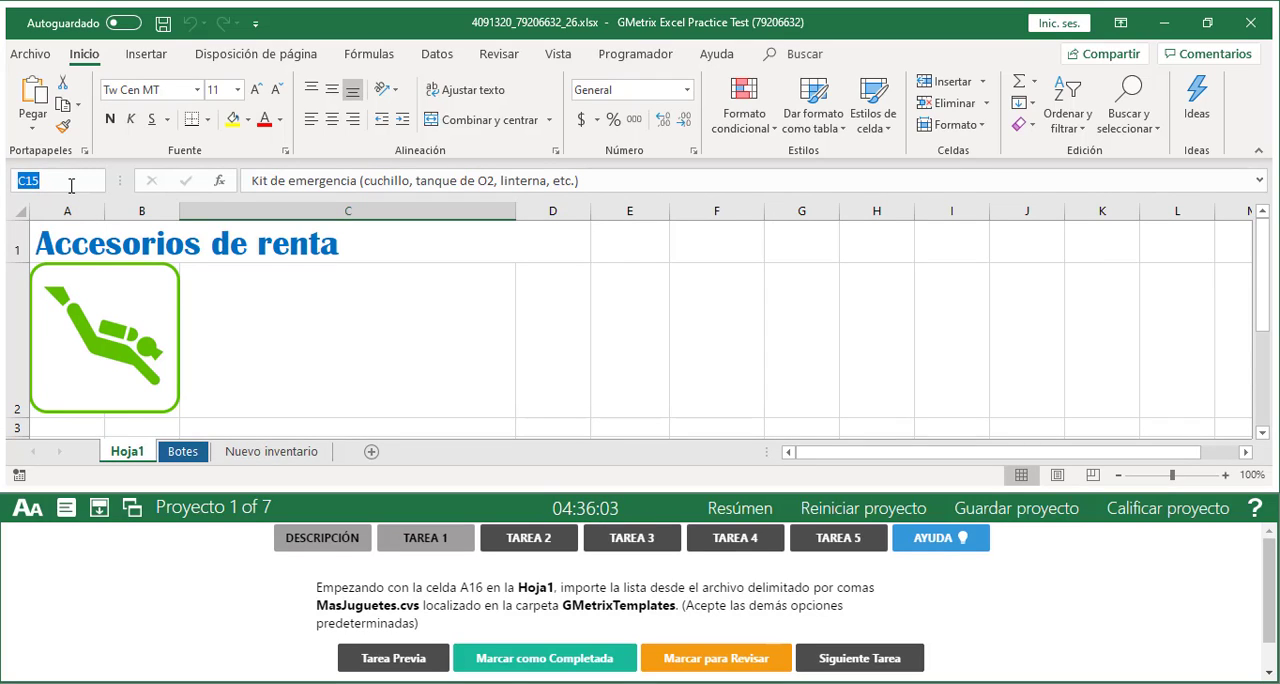
{"action": "type", "text": "A16"}
{"action": "key", "text": "Return"}
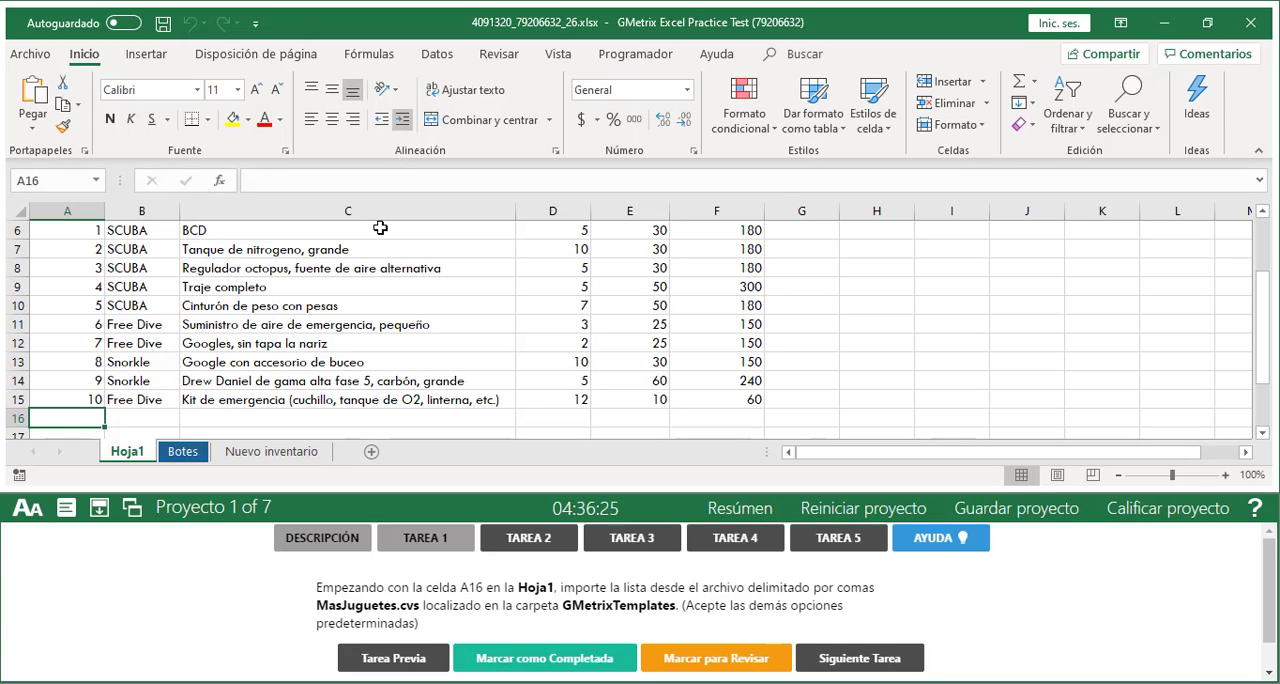
{"action": "left_click", "coordinate": [347, 263]}
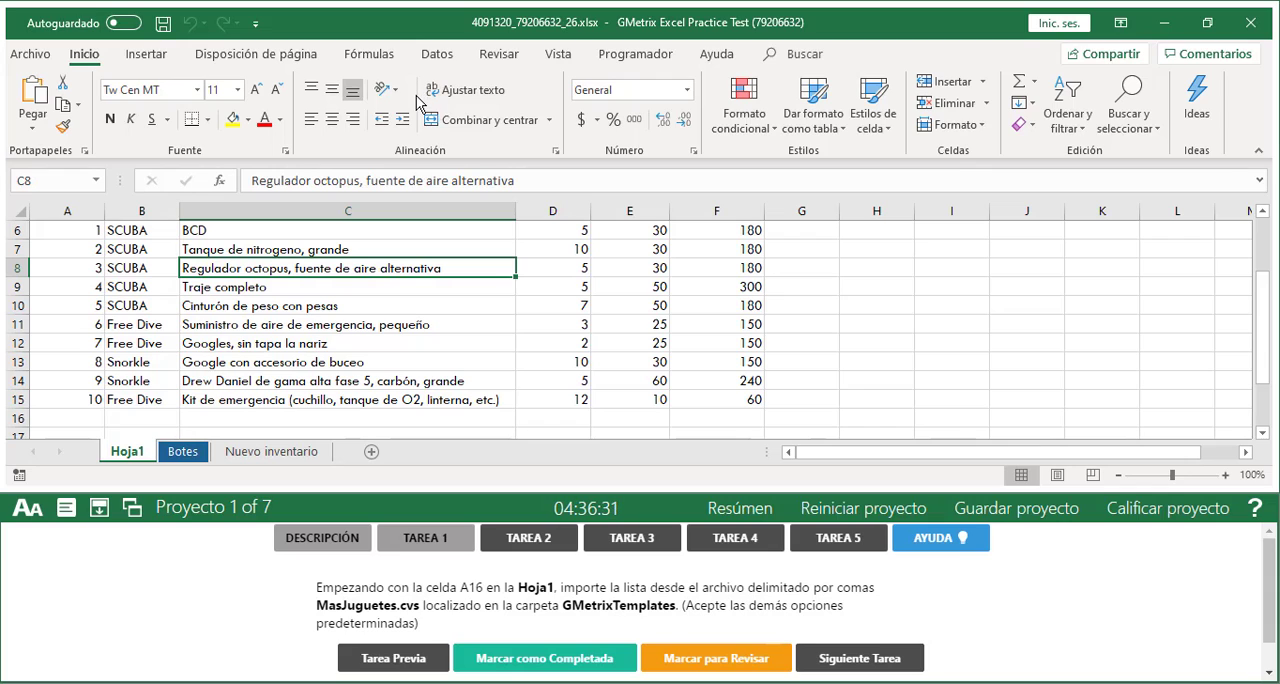
{"action": "left_click", "coordinate": [37, 57]}
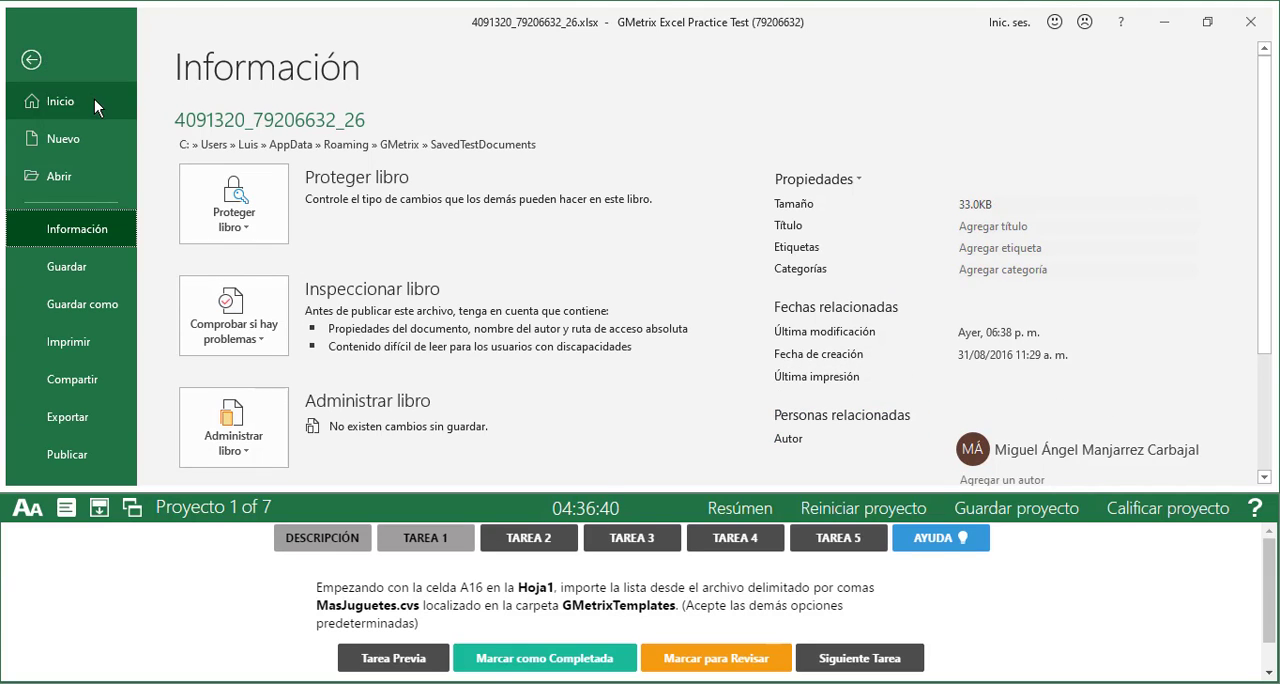
{"action": "scroll", "coordinate": [99, 117], "scroll_direction": "down", "scroll_amount": 3}
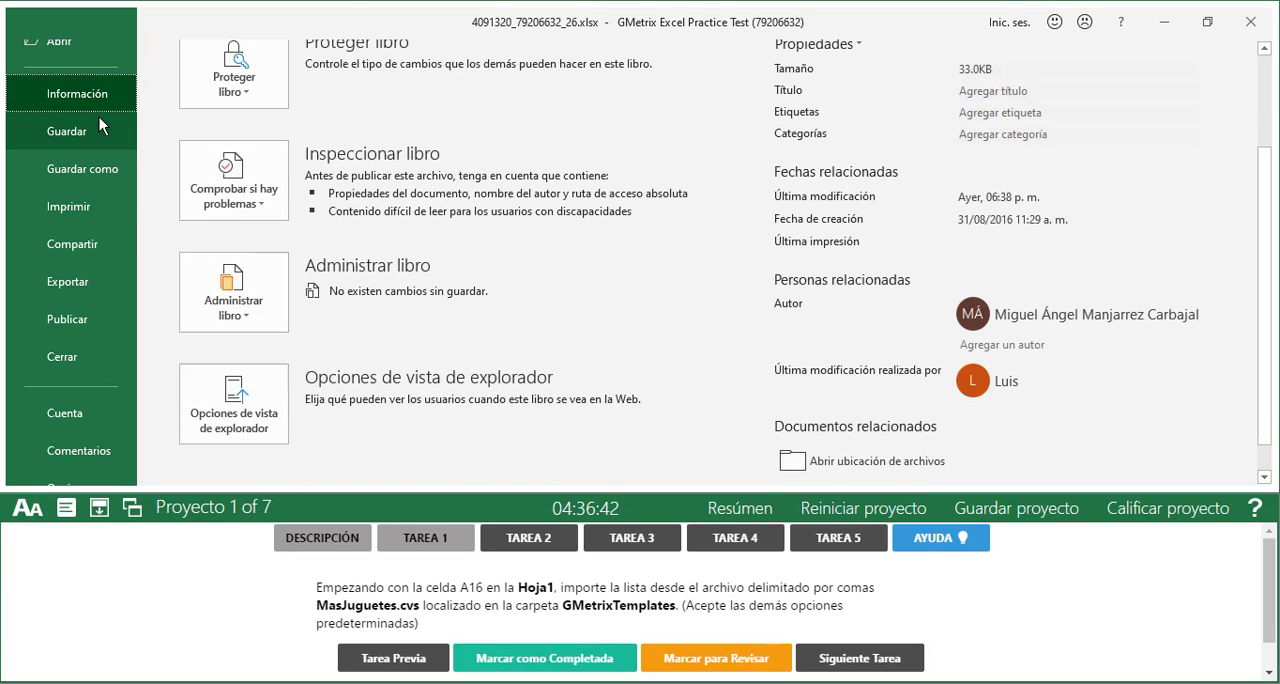
{"action": "left_click", "coordinate": [69, 417]}
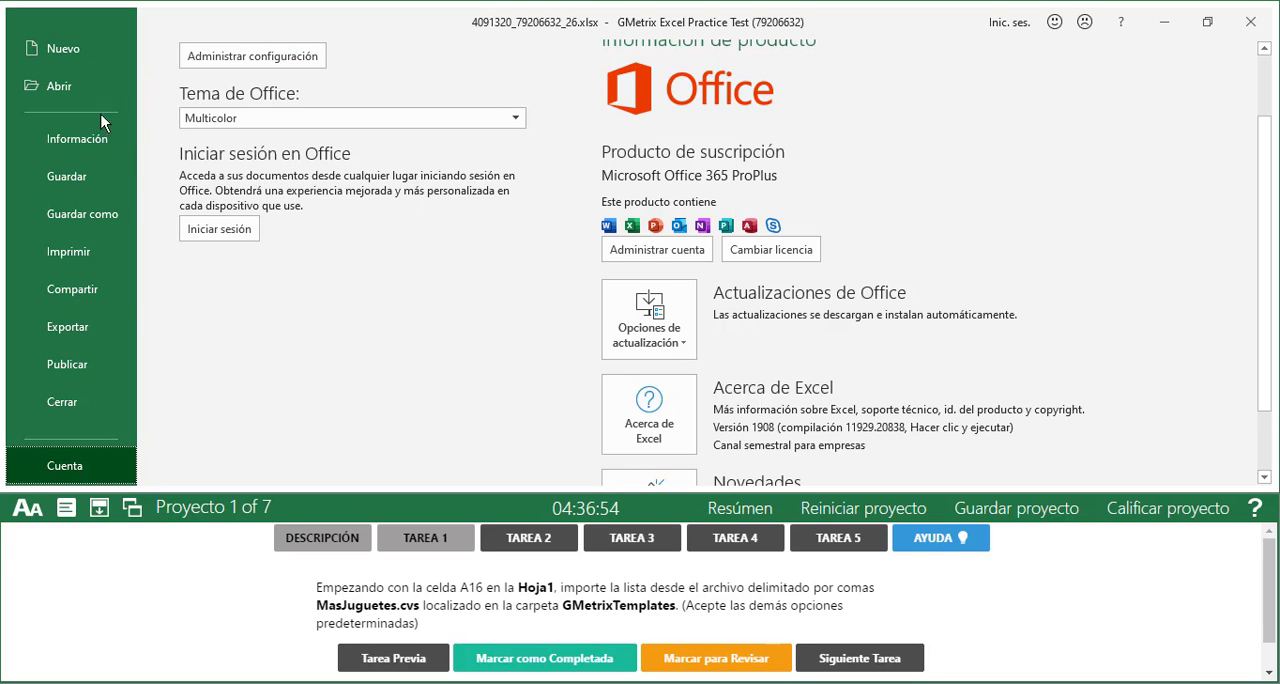
{"action": "scroll", "coordinate": [101, 114], "scroll_direction": "up", "scroll_amount": 2}
{"action": "left_click", "coordinate": [32, 61]}
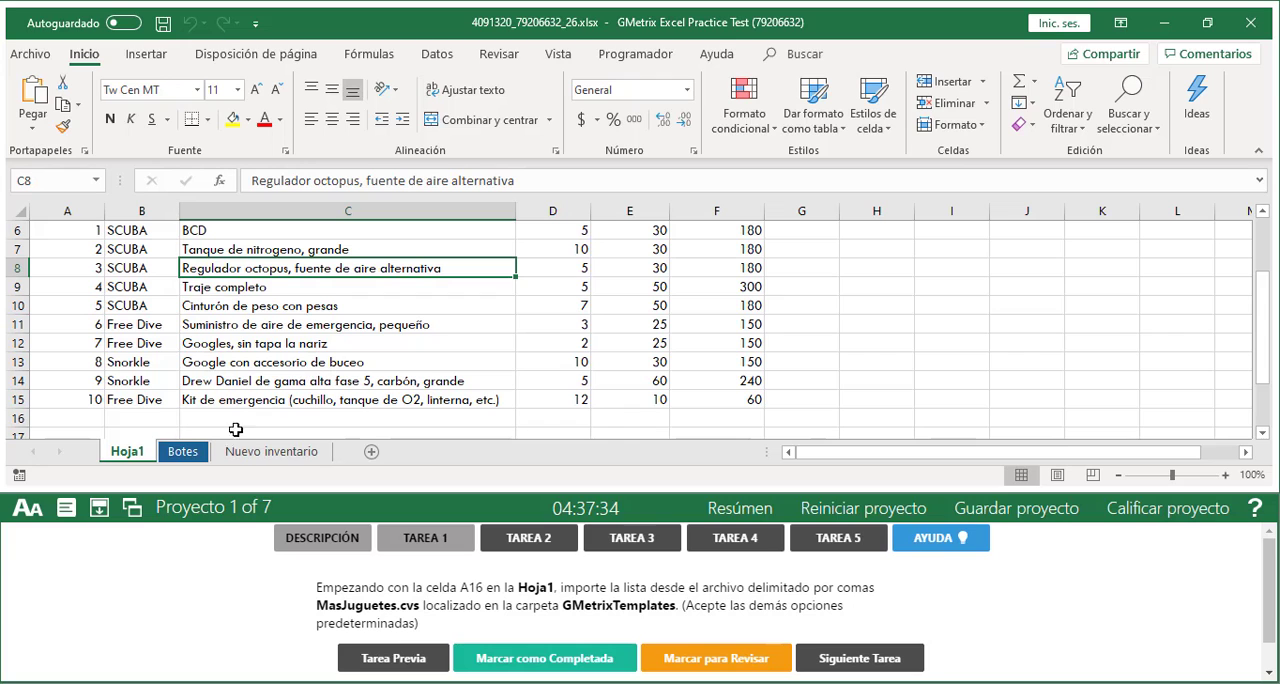
Start a data import from a text/CSV file at cell A16, just below the last accessory row
{"action": "scroll", "coordinate": [162, 378], "scroll_direction": "up", "scroll_amount": 2}
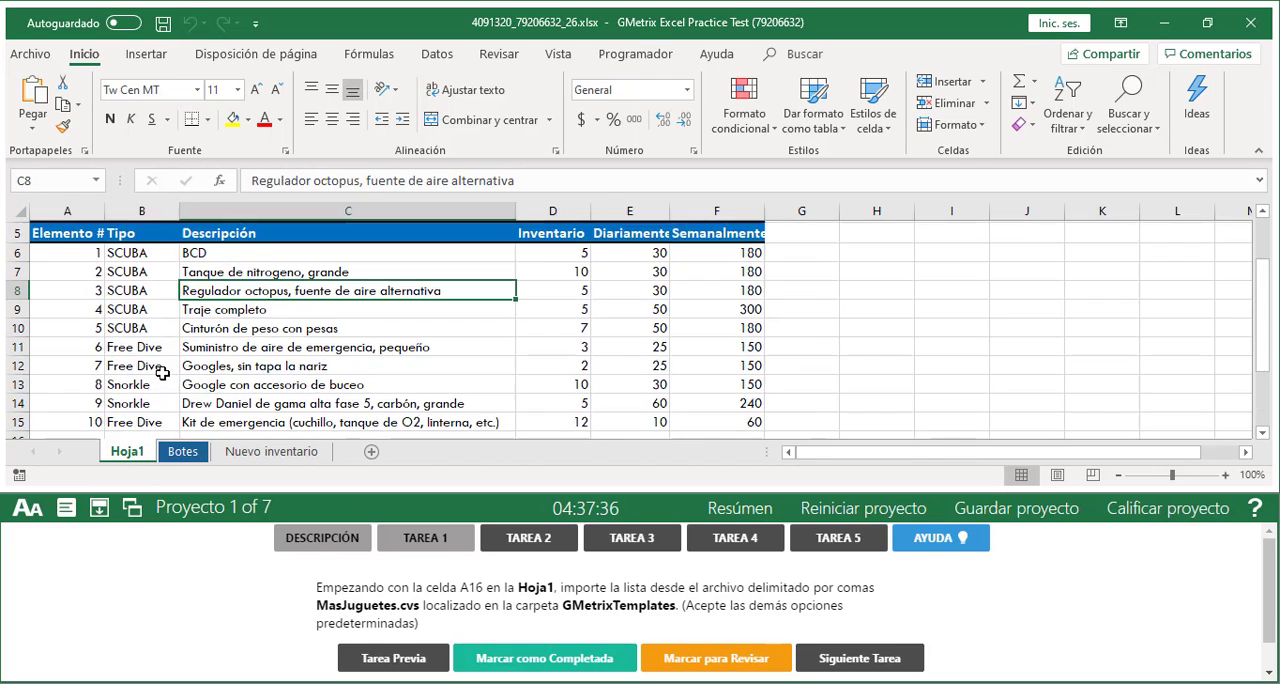
{"action": "scroll", "coordinate": [162, 378], "scroll_direction": "down", "scroll_amount": 1}
{"action": "scroll", "coordinate": [162, 378], "scroll_direction": "down", "scroll_amount": 1}
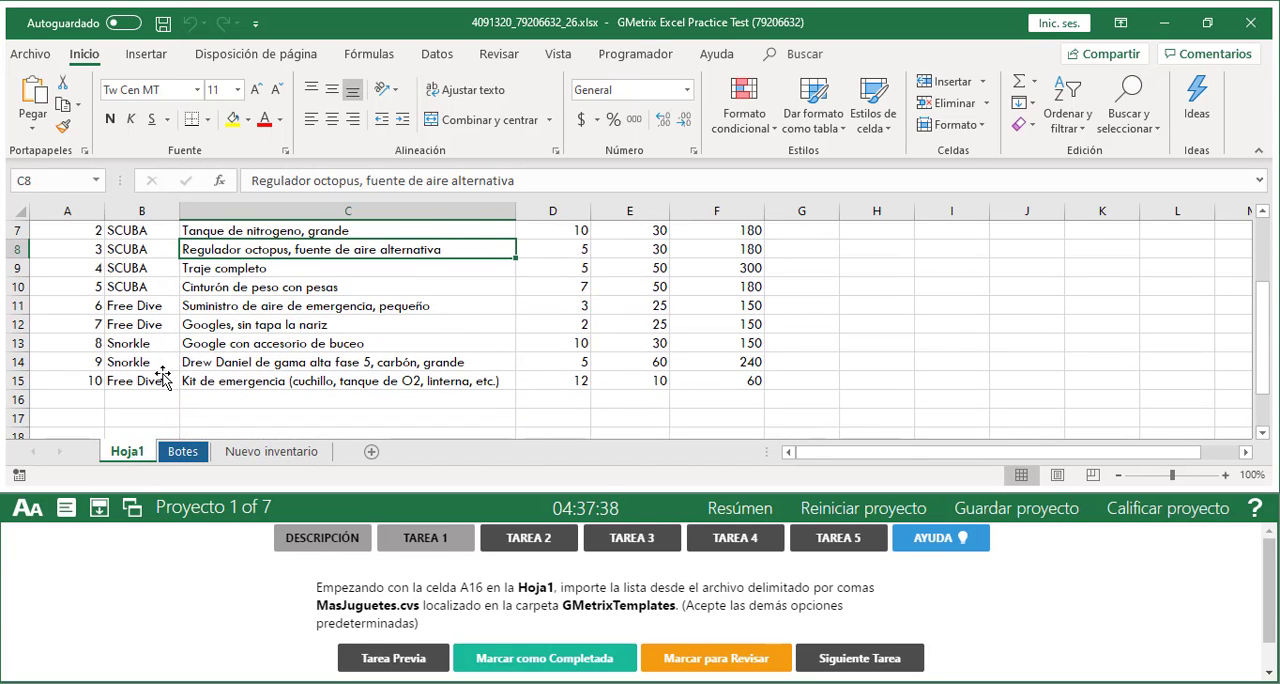
{"action": "scroll", "coordinate": [162, 378], "scroll_direction": "down", "scroll_amount": 1}
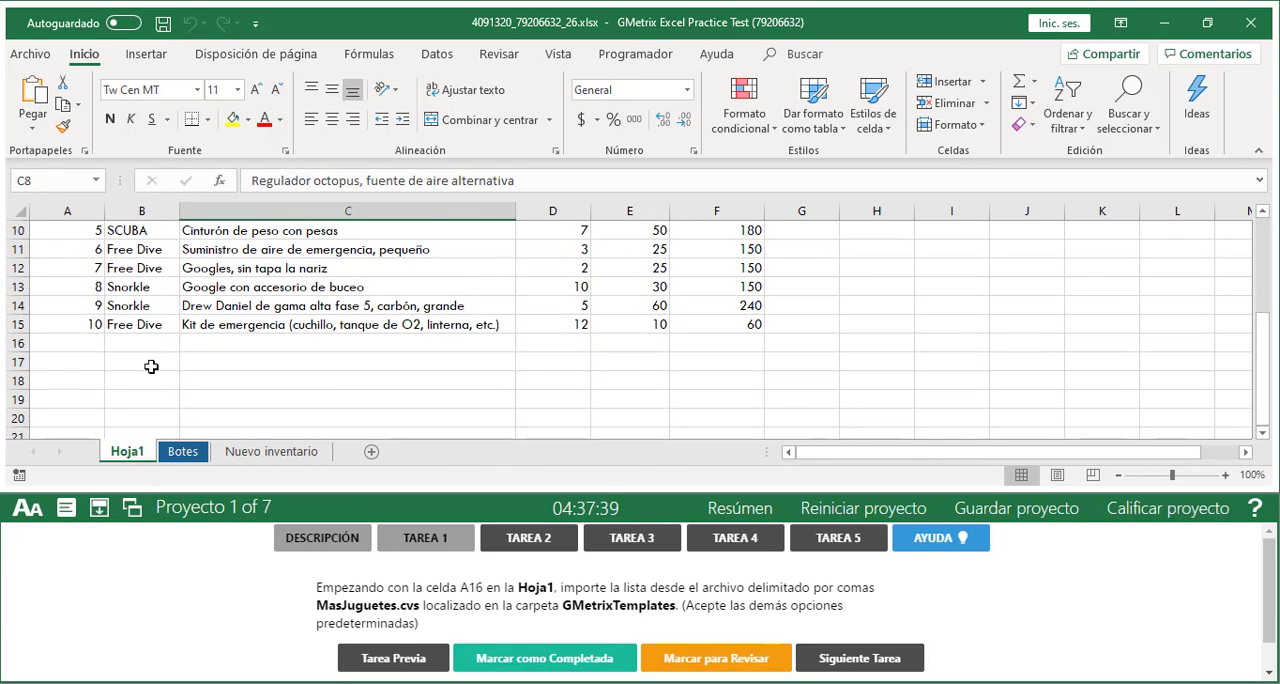
{"action": "left_click", "coordinate": [84, 344]}
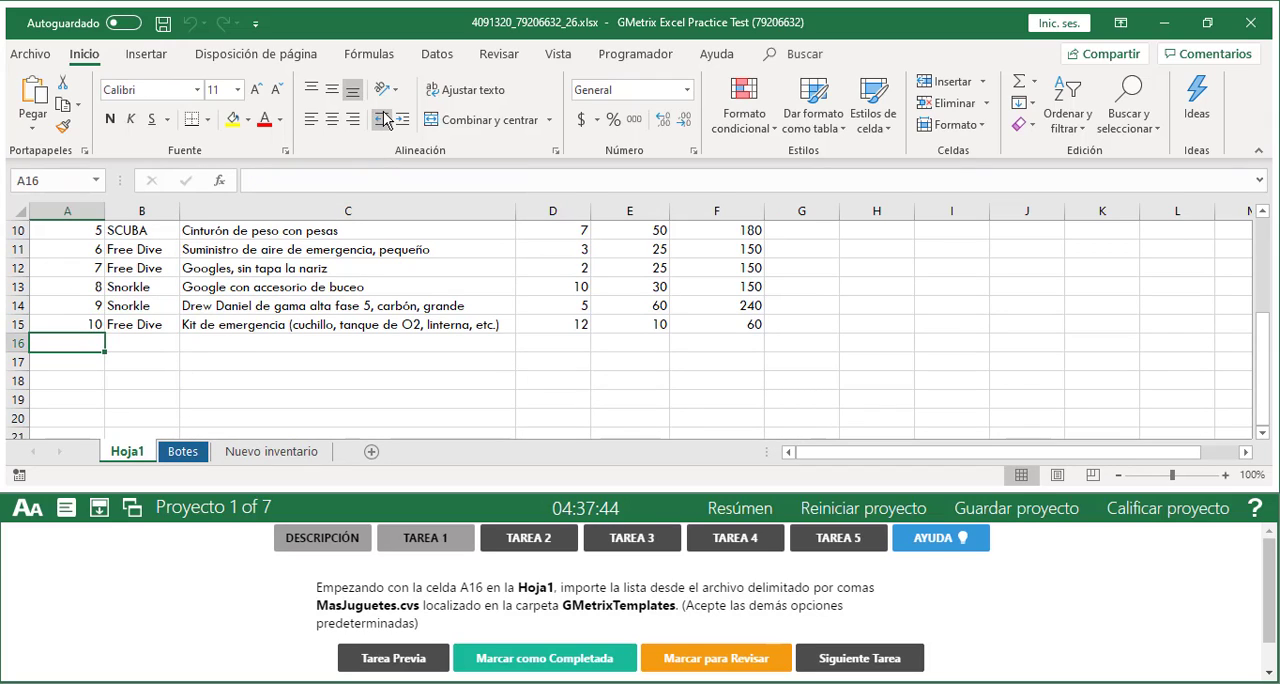
{"action": "left_click", "coordinate": [446, 62]}
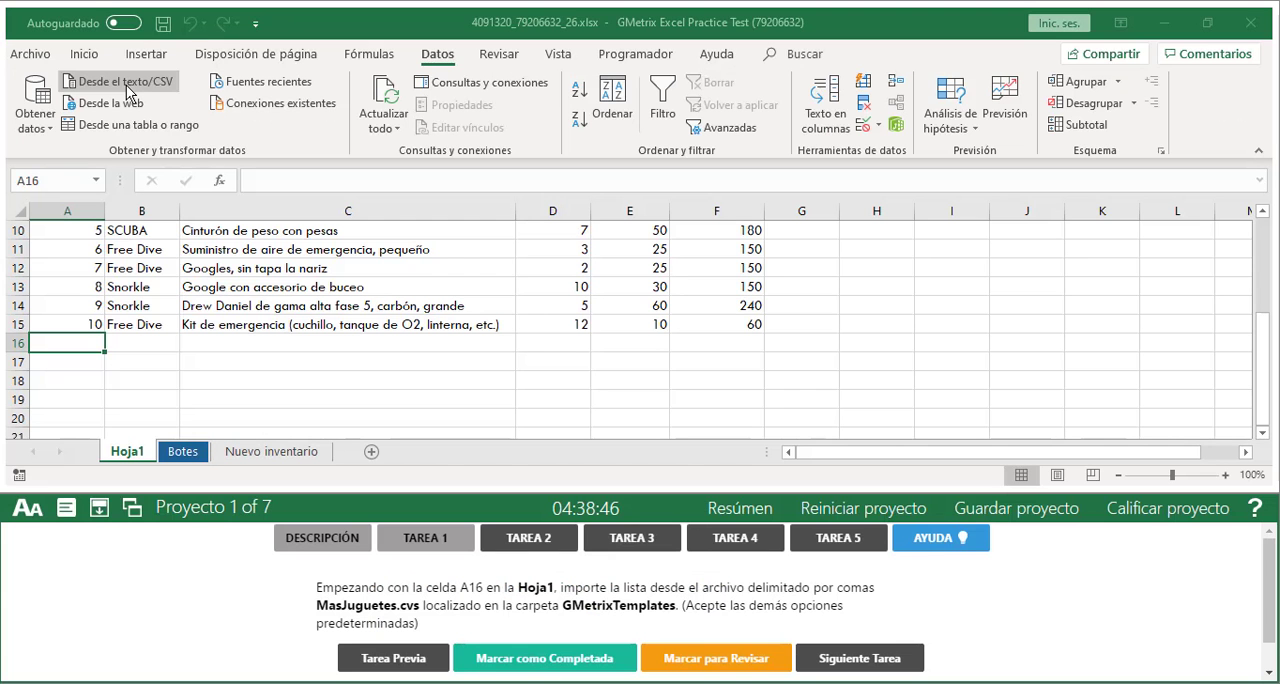
{"action": "left_click", "coordinate": [254, 171]}
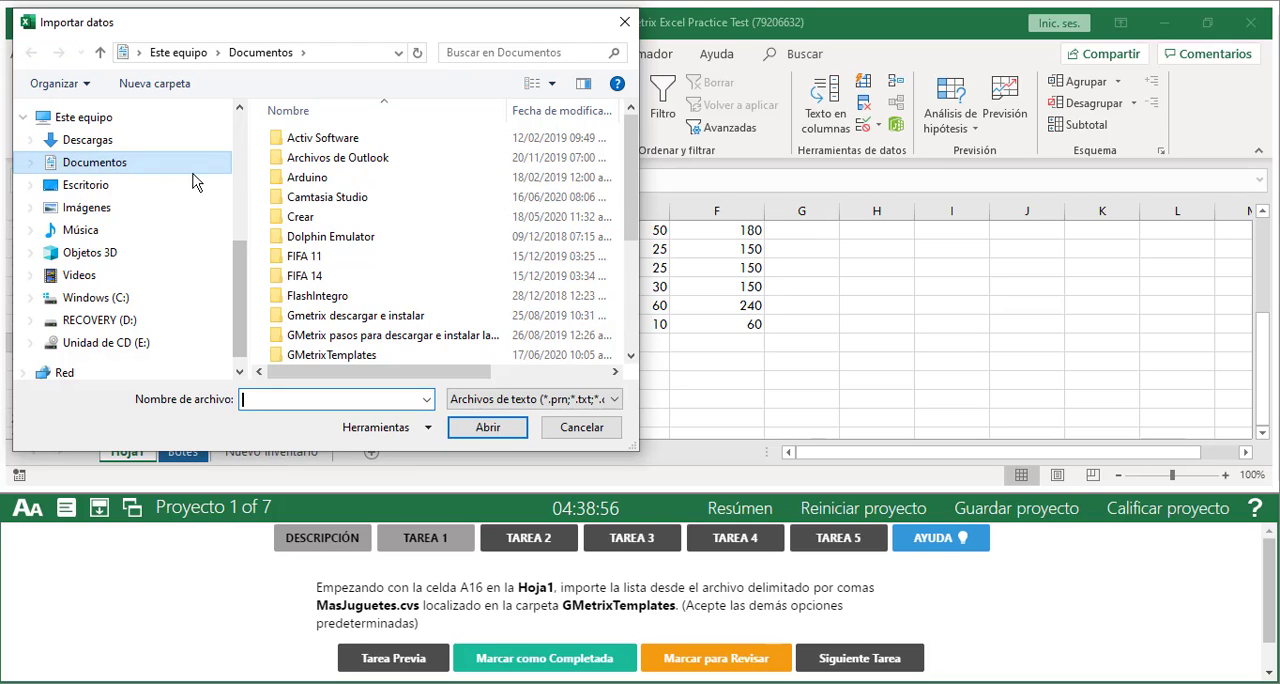
Locate the GMetrixTemplates folder inside the Documentos folder
{"action": "left_click", "coordinate": [96, 172]}
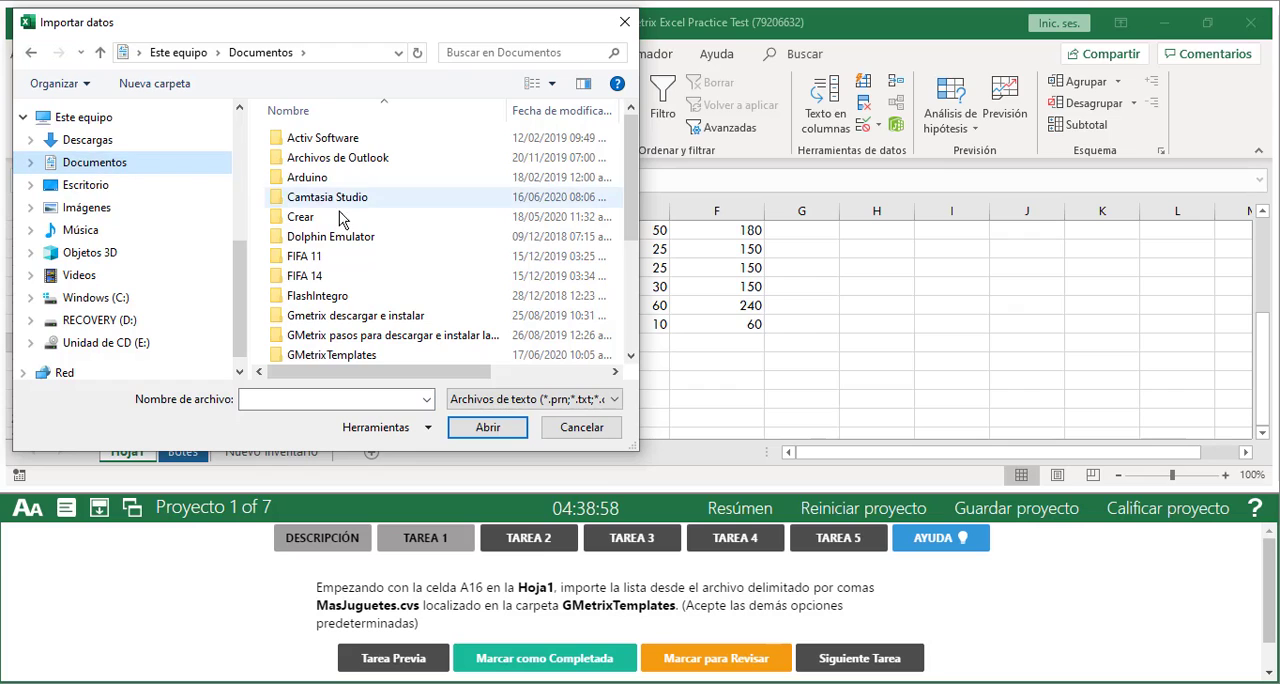
{"action": "scroll", "coordinate": [366, 257], "scroll_direction": "down", "scroll_amount": 2}
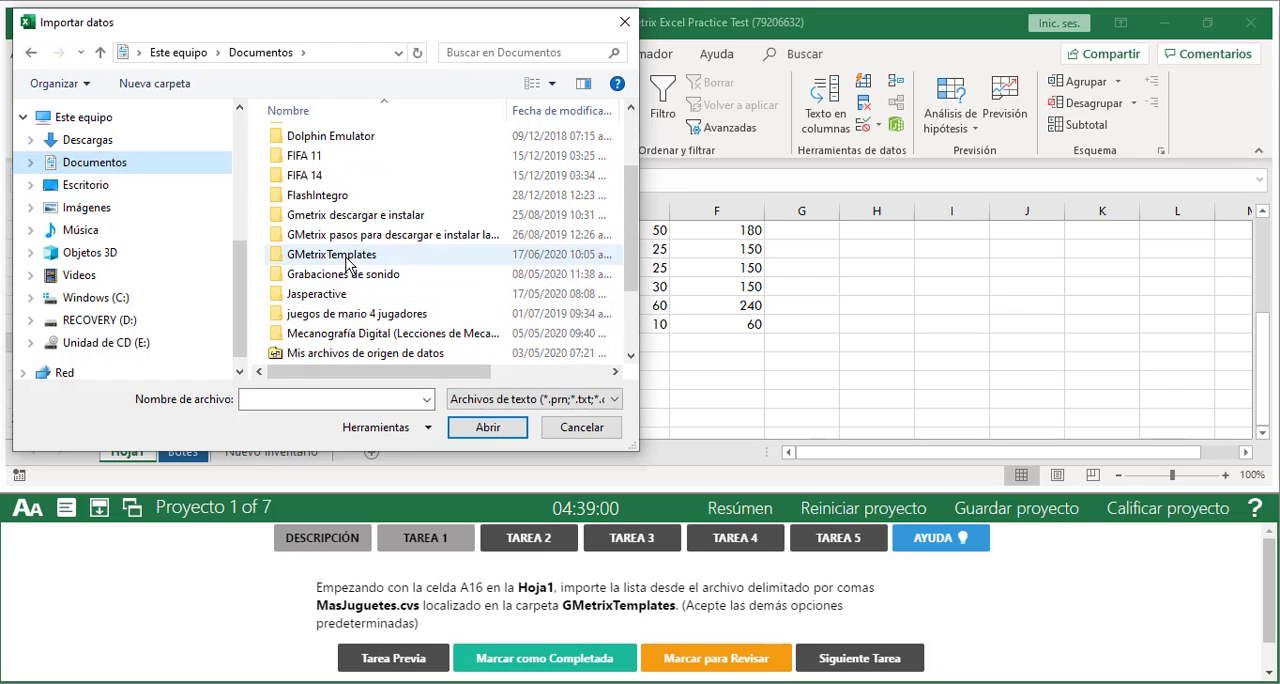
{"action": "left_click", "coordinate": [346, 256]}
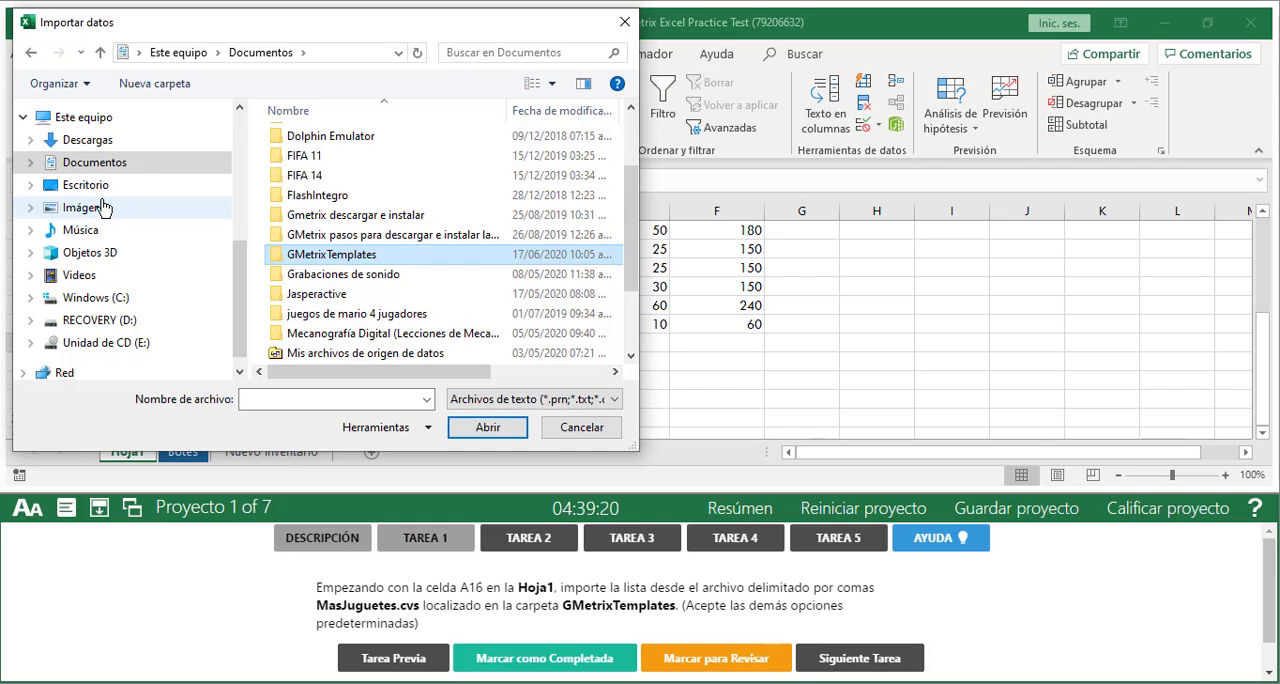
Browse from Este equipo to the Usuarios folder on the Windows (C:) drive
{"action": "scroll", "coordinate": [95, 180], "scroll_direction": "up", "scroll_amount": 1}
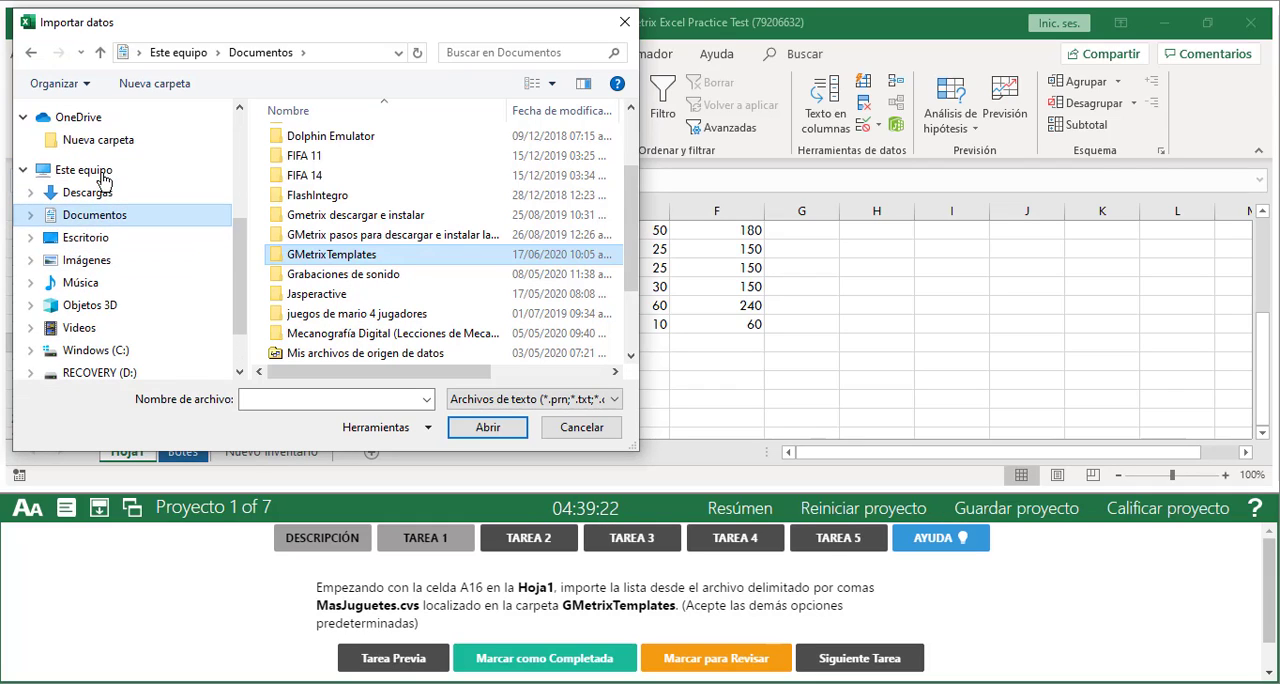
{"action": "left_click", "coordinate": [97, 175]}
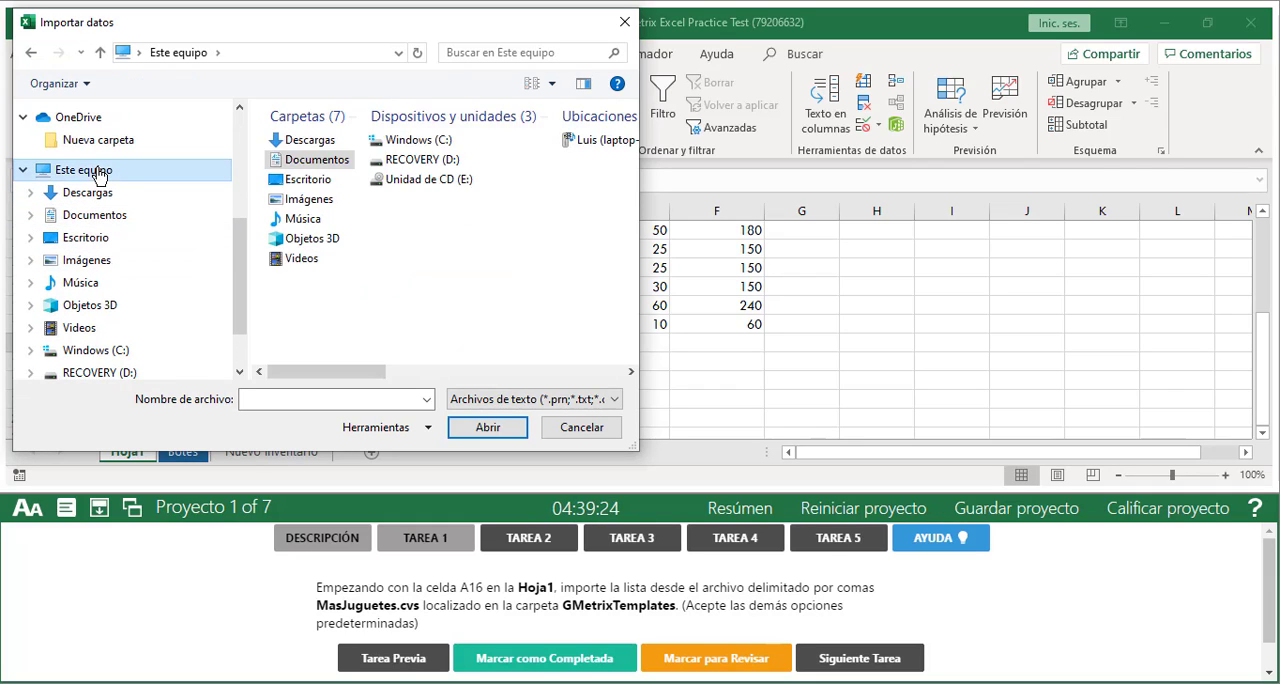
{"action": "left_click", "coordinate": [420, 146]}
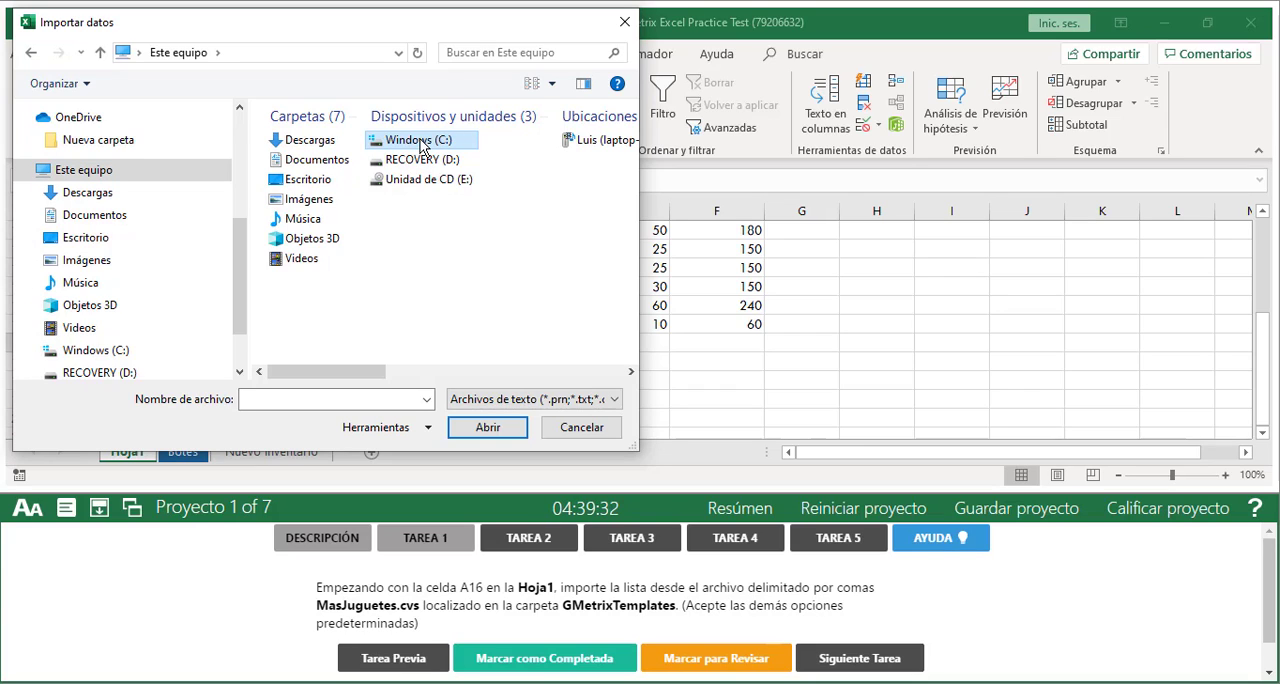
{"action": "double_click", "coordinate": [420, 143]}
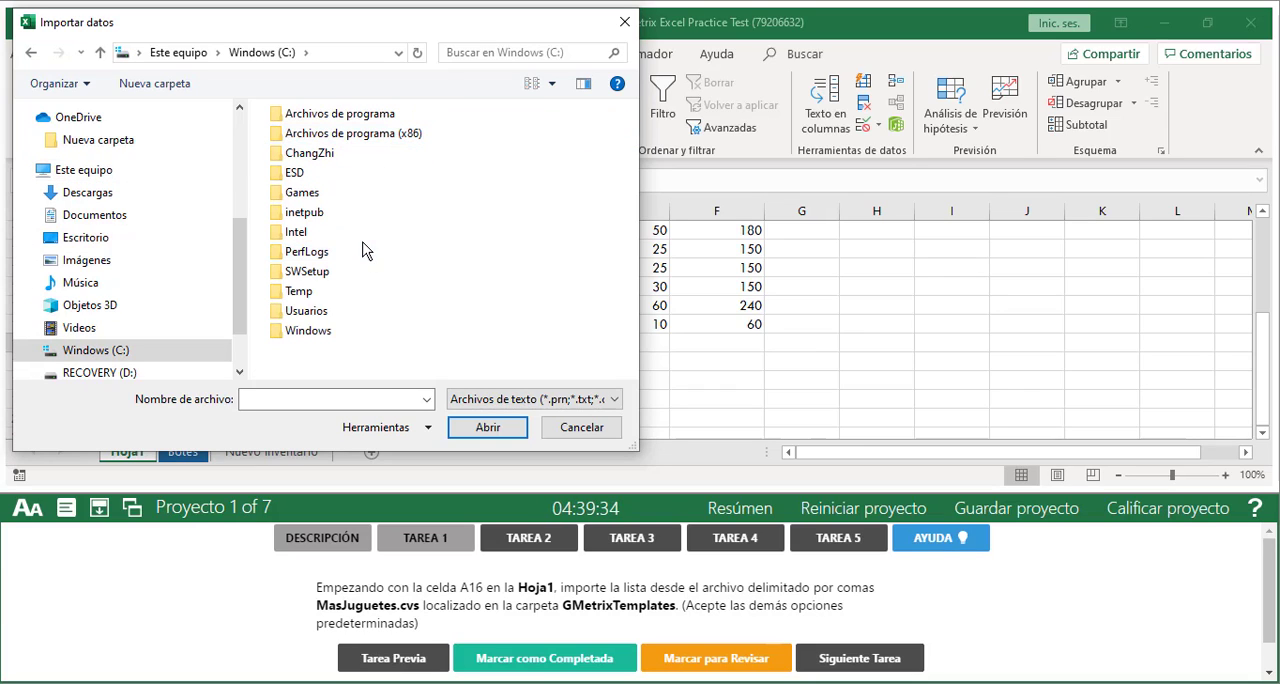
{"action": "left_click", "coordinate": [320, 316]}
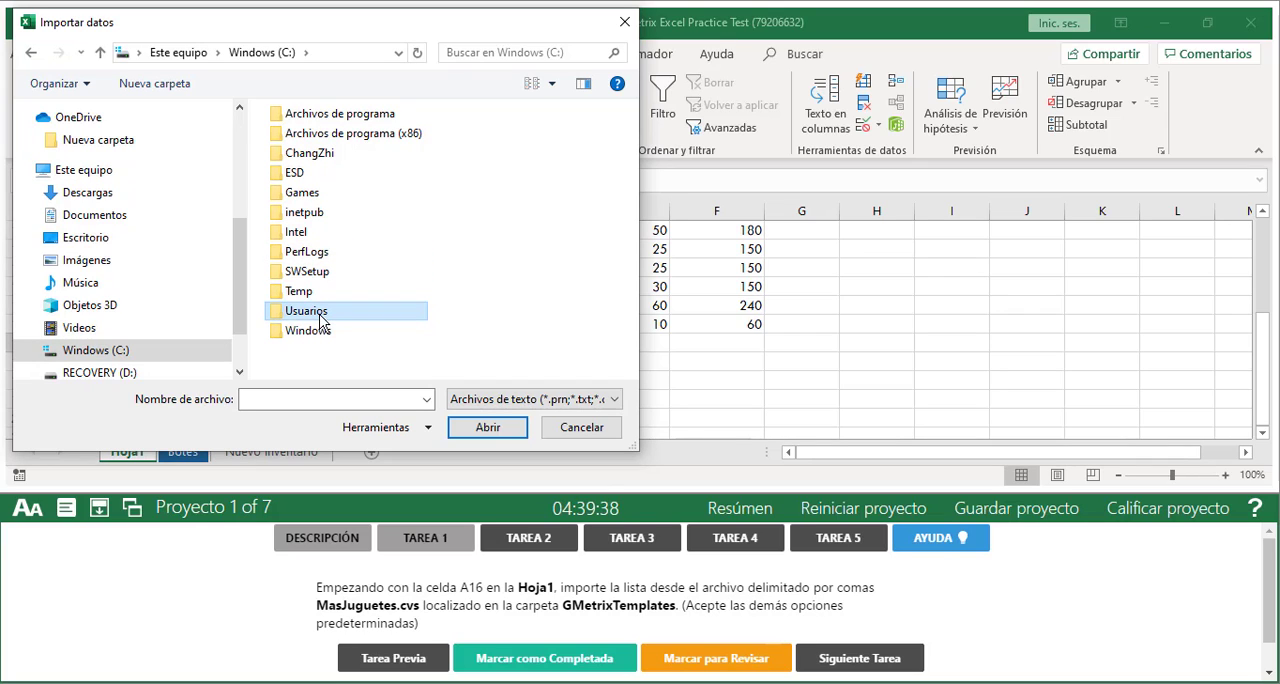
{"action": "double_click", "coordinate": [320, 318]}
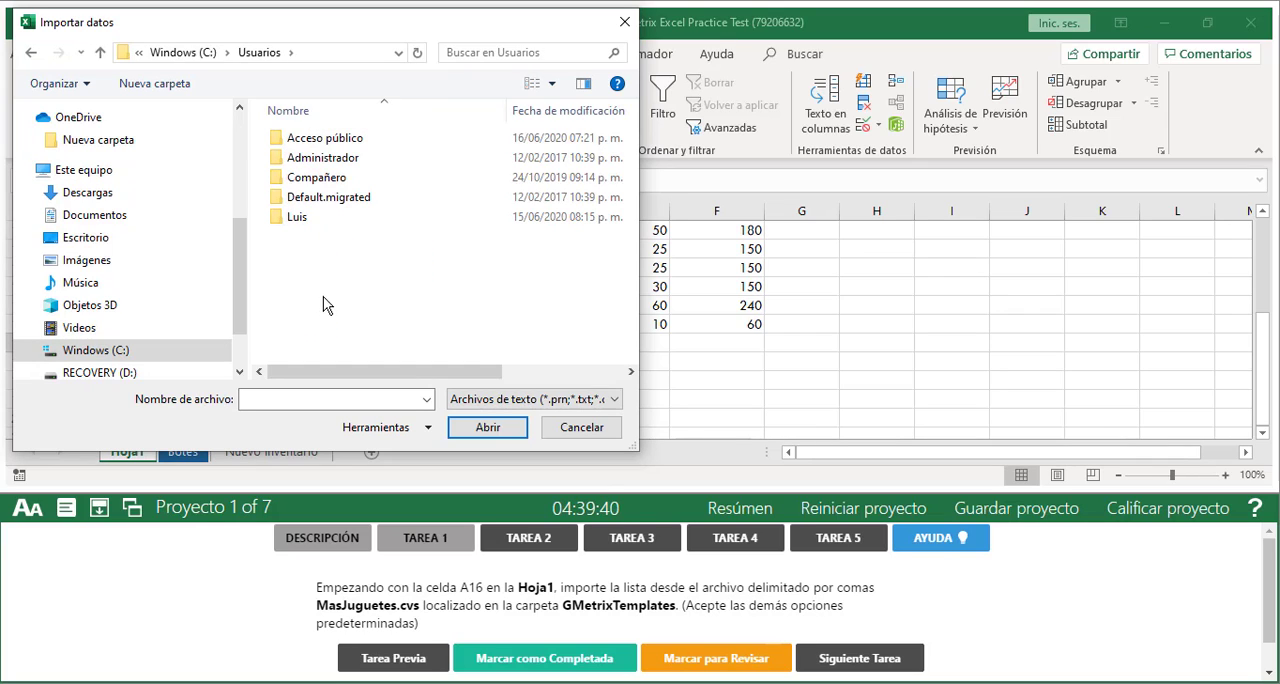
Open GMetrixTemplates within the user profile's Documentos folder and select MasJuguetes.csv
{"action": "left_click", "coordinate": [298, 222]}
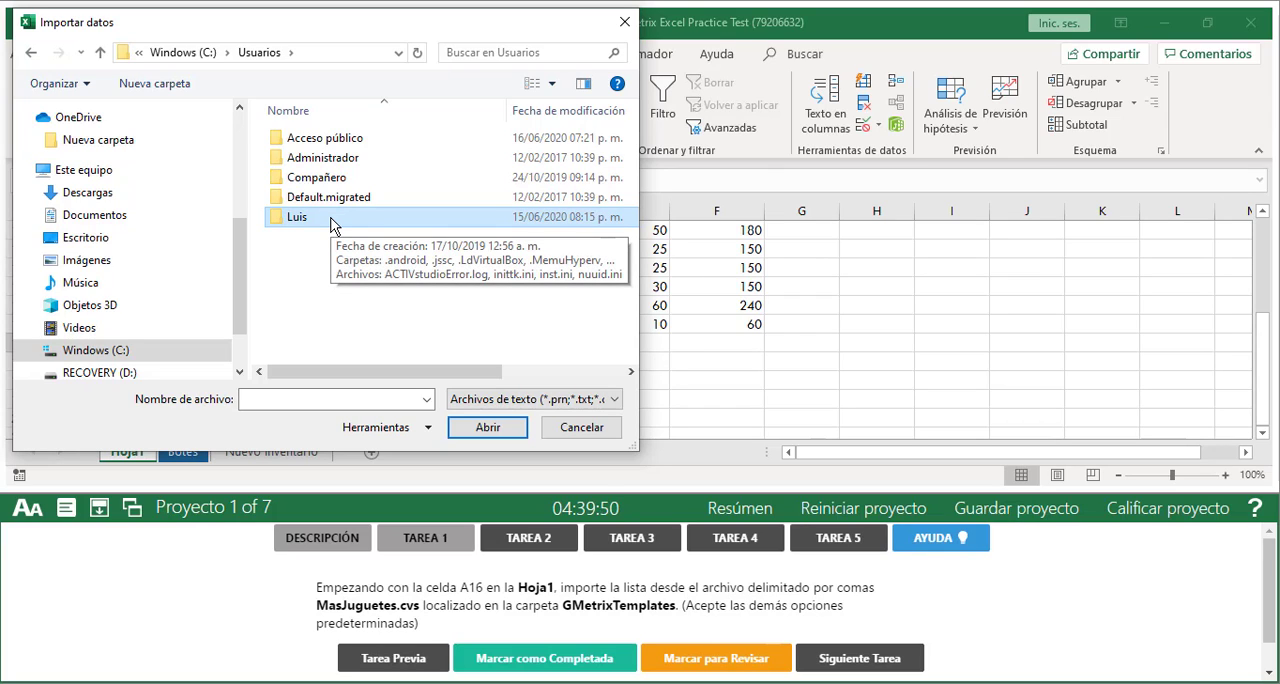
{"action": "double_click", "coordinate": [333, 226]}
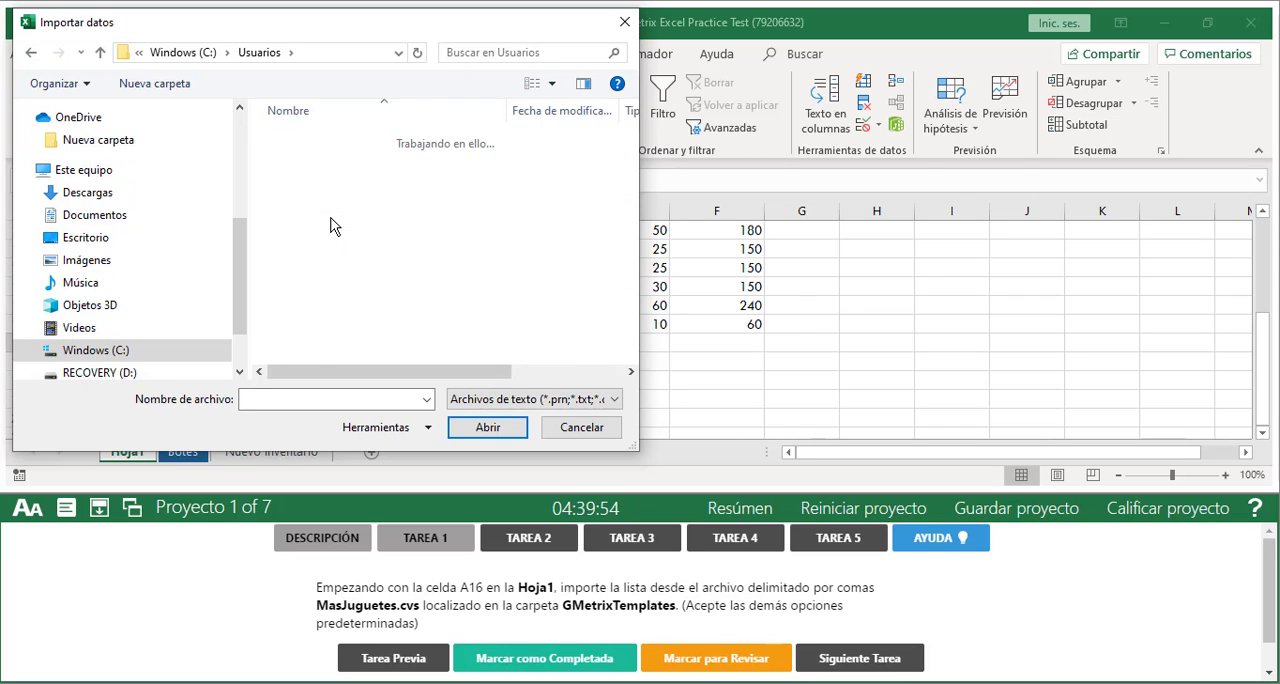
{"action": "scroll", "coordinate": [333, 235], "scroll_direction": "down", "scroll_amount": 2}
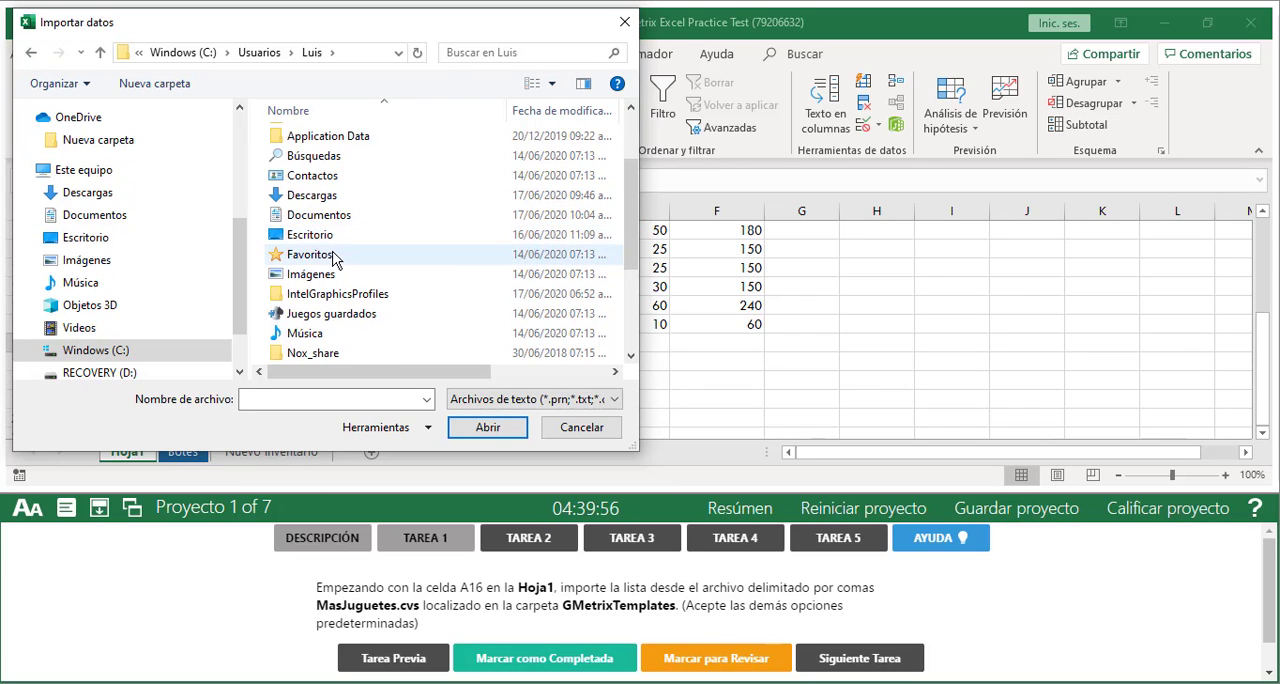
{"action": "double_click", "coordinate": [327, 216]}
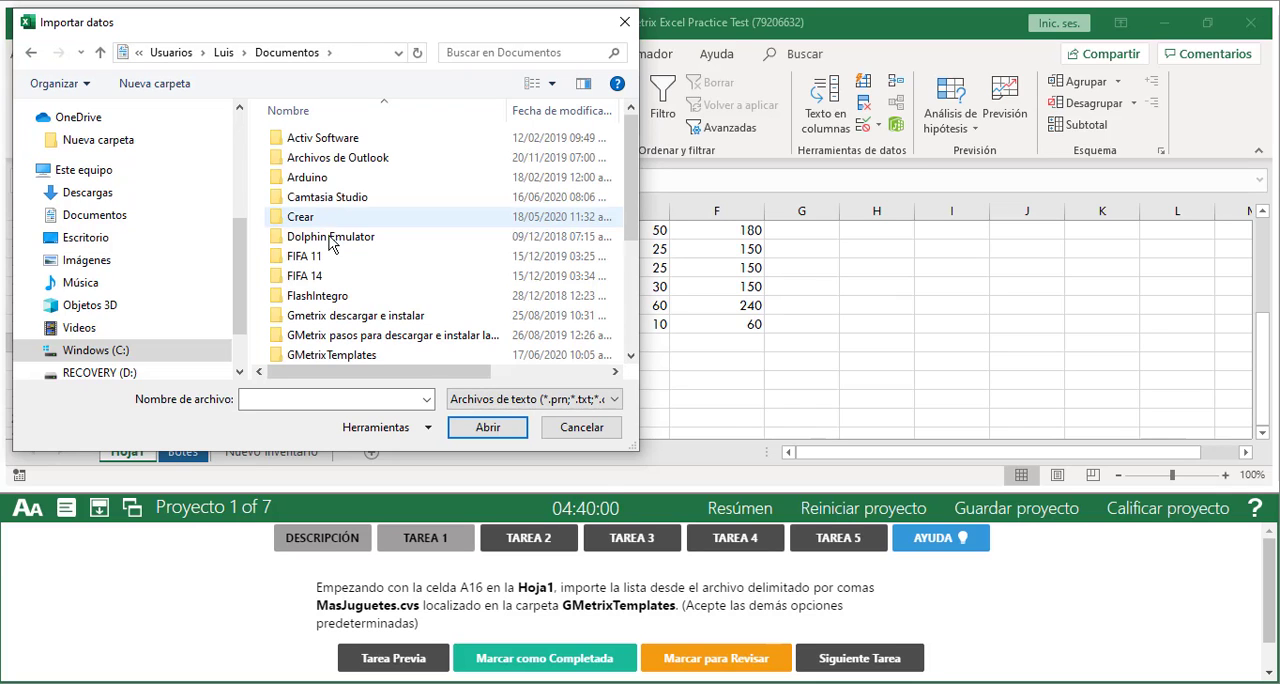
{"action": "scroll", "coordinate": [330, 230], "scroll_direction": "down", "scroll_amount": 3}
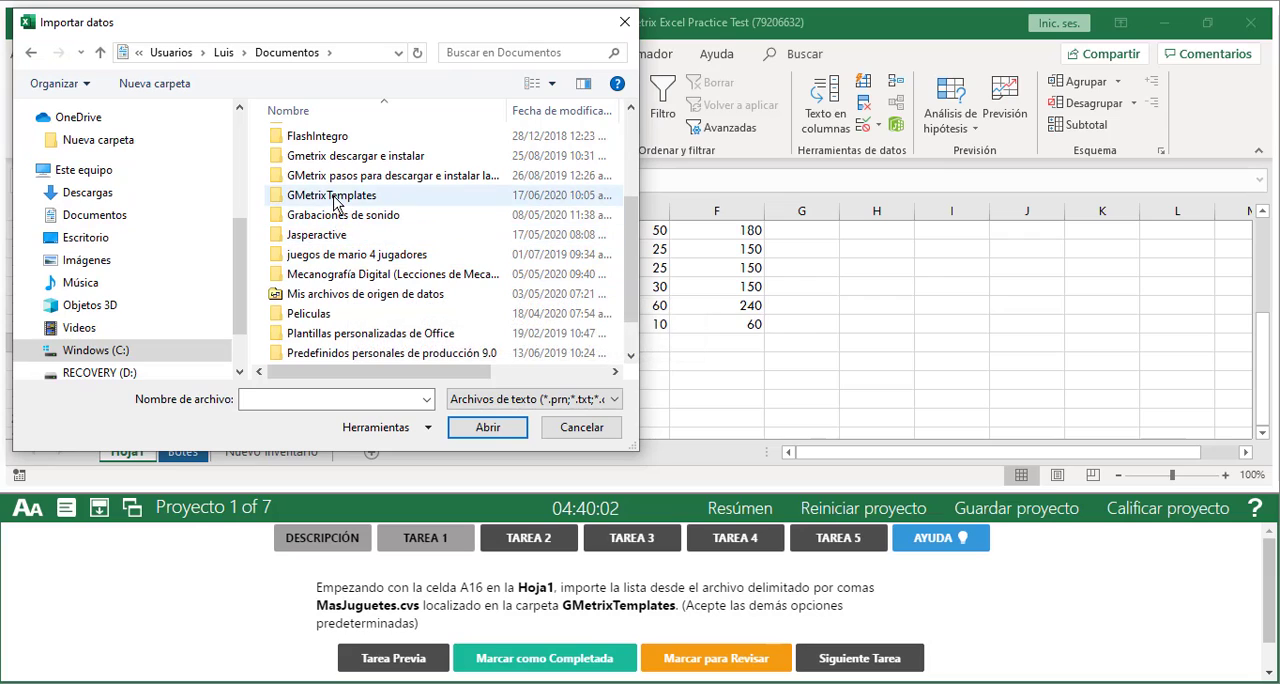
{"action": "double_click", "coordinate": [335, 197]}
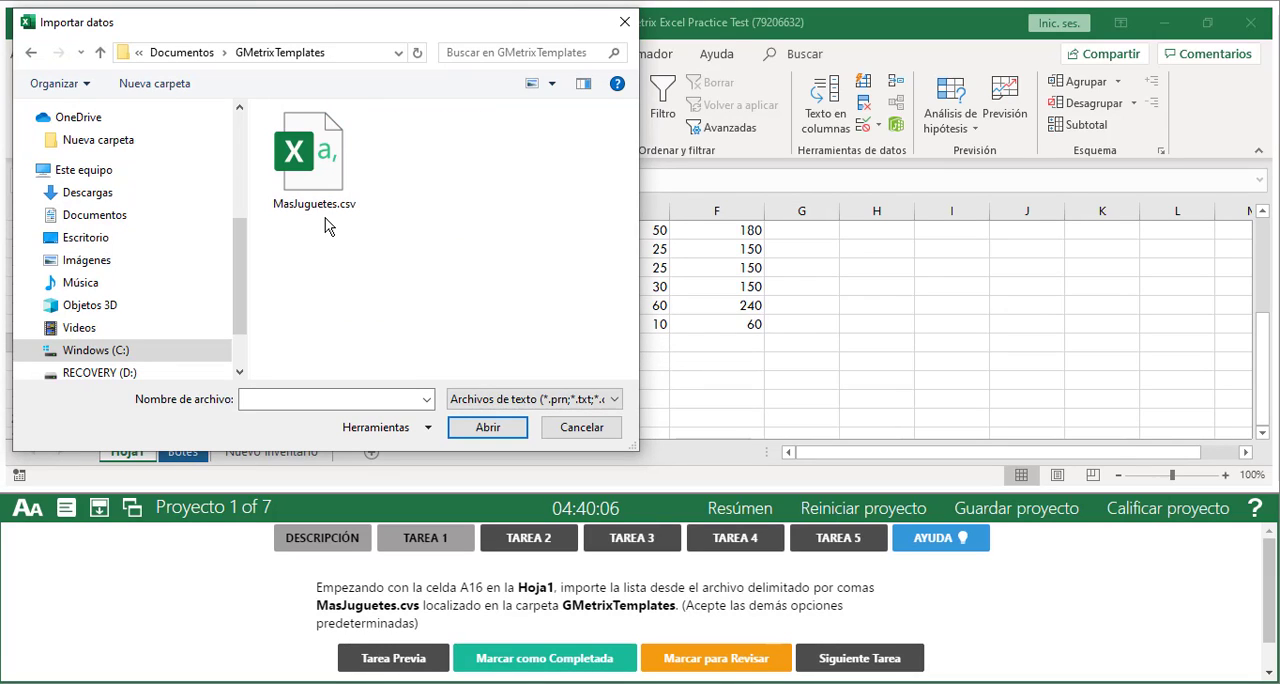
{"action": "left_click", "coordinate": [320, 180]}
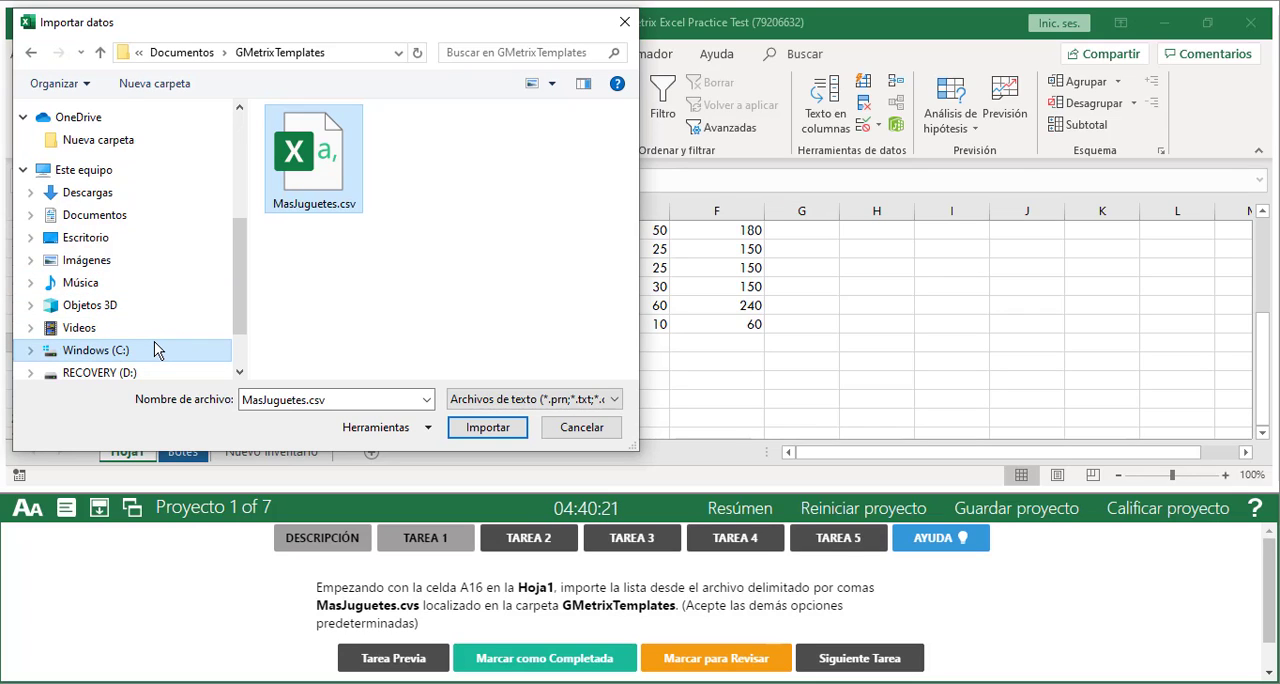
Import MasJuguetes.csv from the GMetrixTemplates folder, reached directly from Documentos
{"action": "scroll", "coordinate": [160, 260], "scroll_direction": "up", "scroll_amount": 3}
{"action": "left_click", "coordinate": [117, 203]}
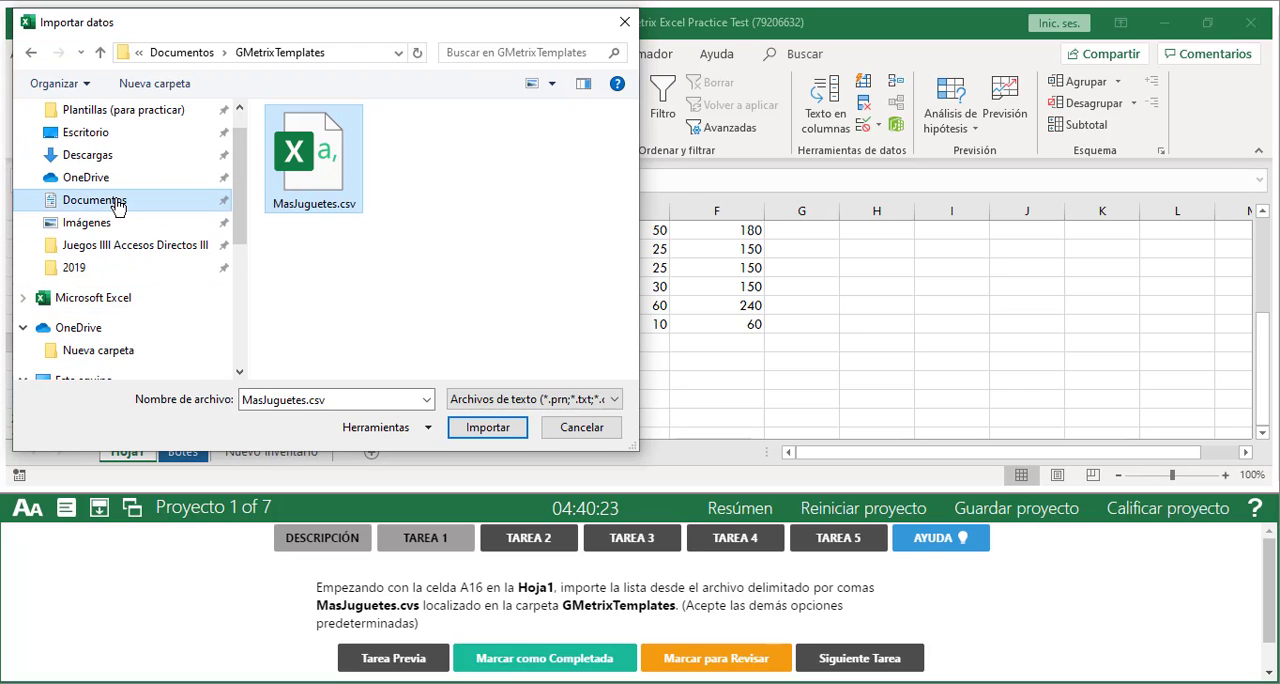
{"action": "scroll", "coordinate": [355, 293], "scroll_direction": "down", "scroll_amount": 2}
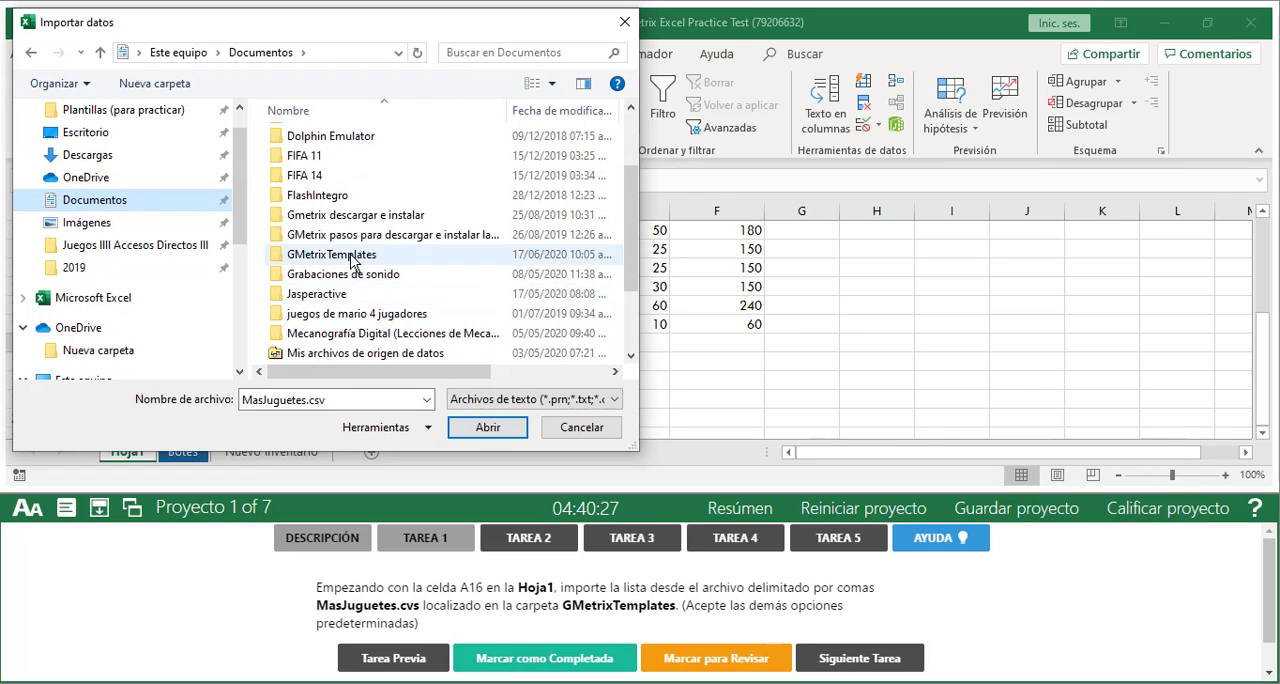
{"action": "left_click", "coordinate": [350, 257]}
{"action": "double_click", "coordinate": [350, 257]}
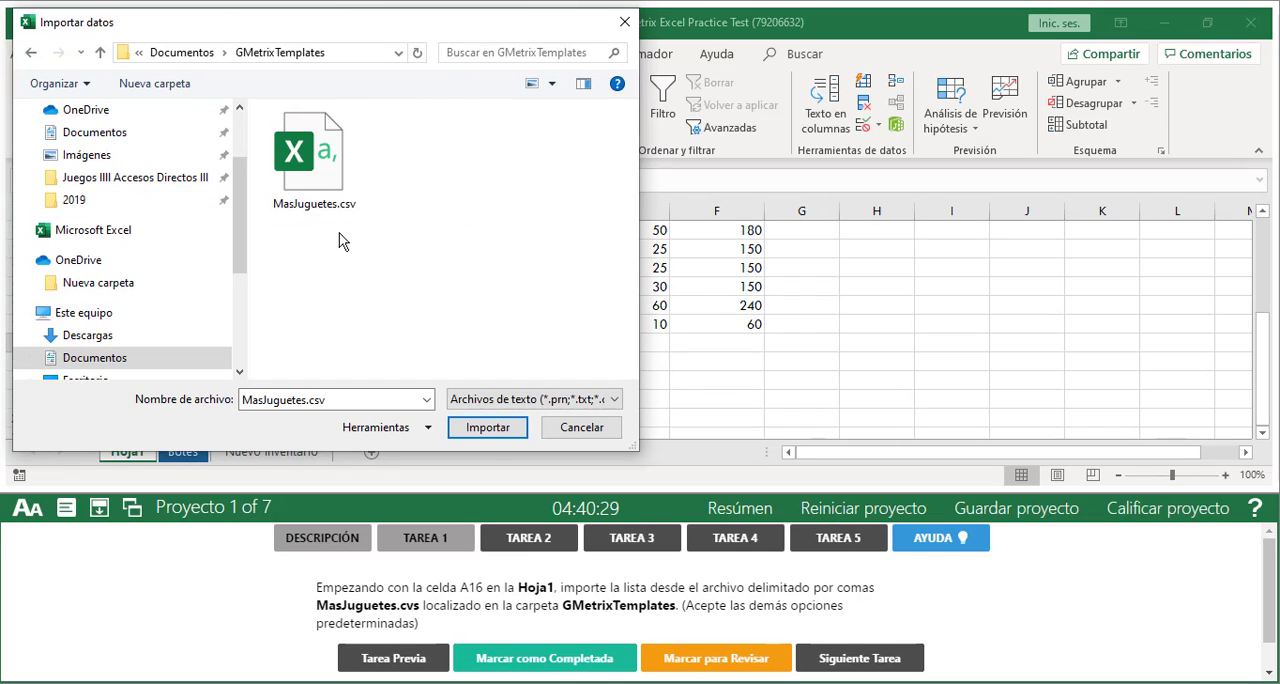
{"action": "left_click", "coordinate": [303, 149]}
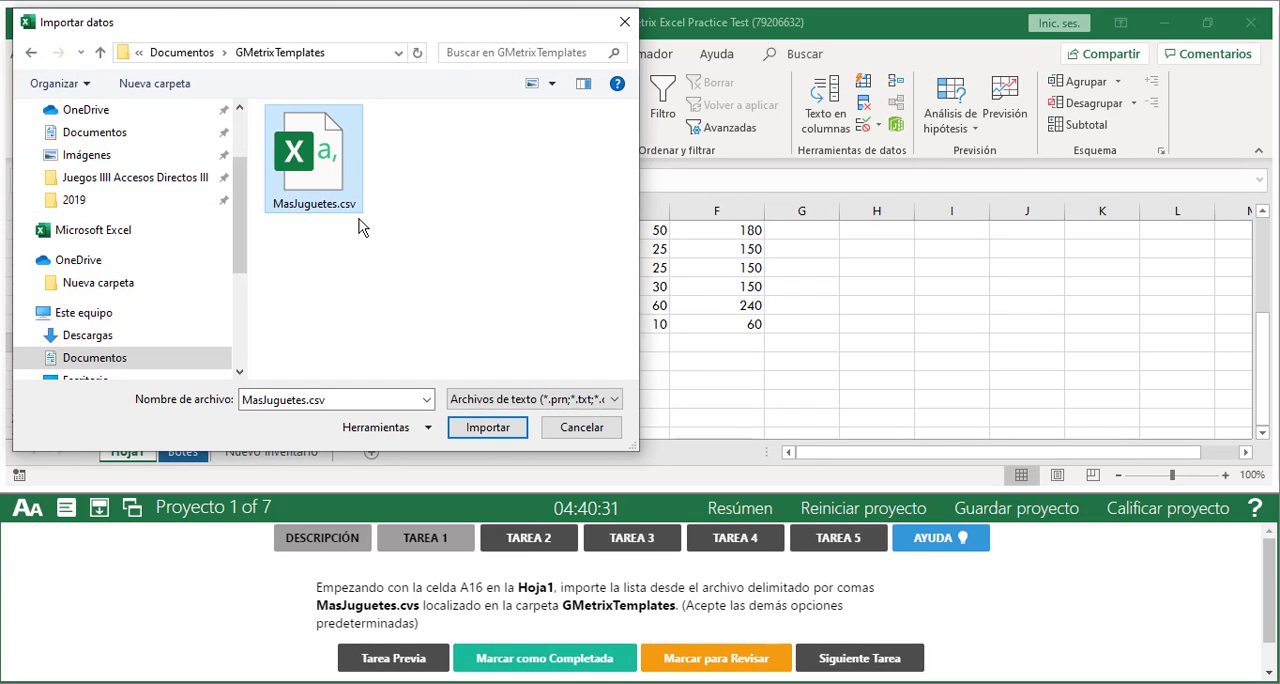
{"action": "left_click", "coordinate": [497, 432]}
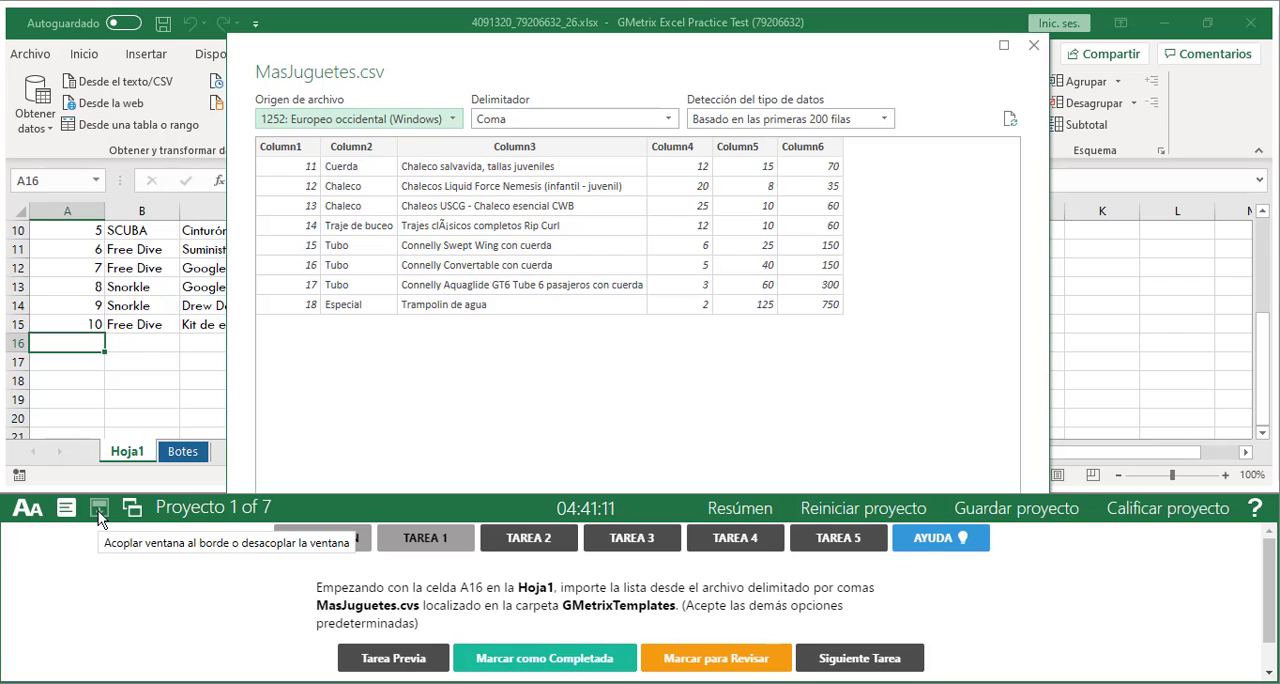
Undock the GMetrix task window and minimize it to uncover the MasJuguetes.csv import preview
{"action": "left_click", "coordinate": [99, 510]}
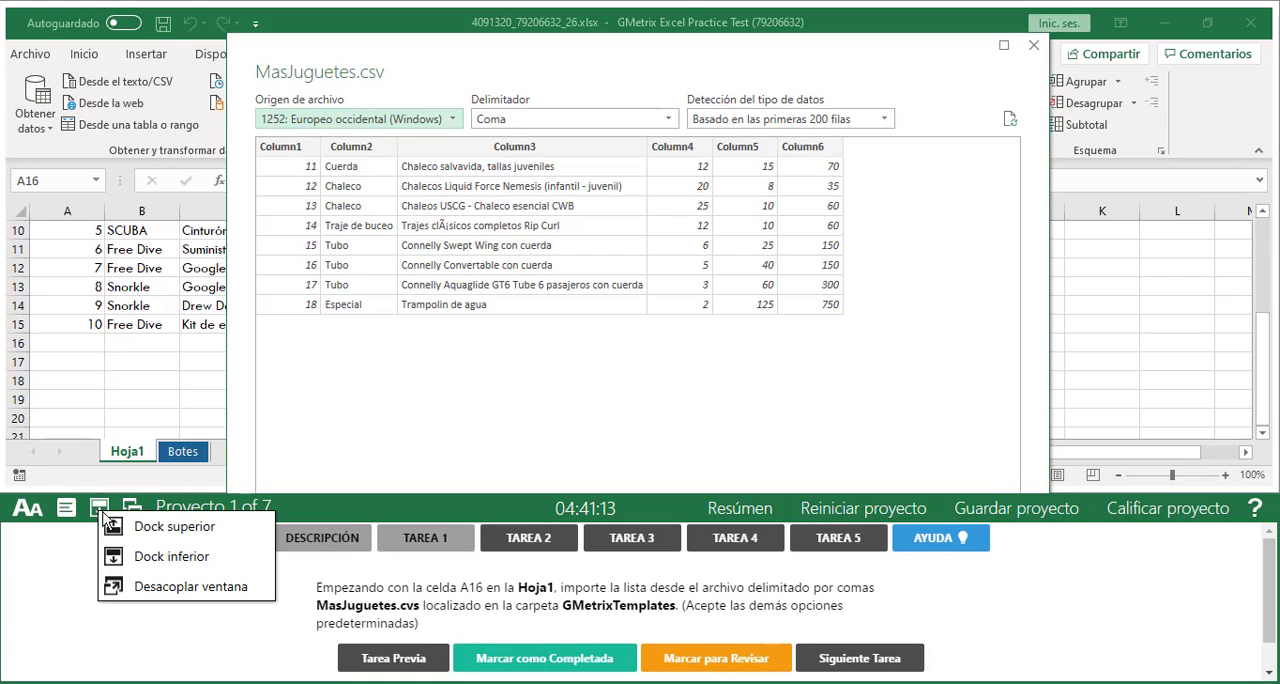
{"action": "left_click", "coordinate": [210, 587]}
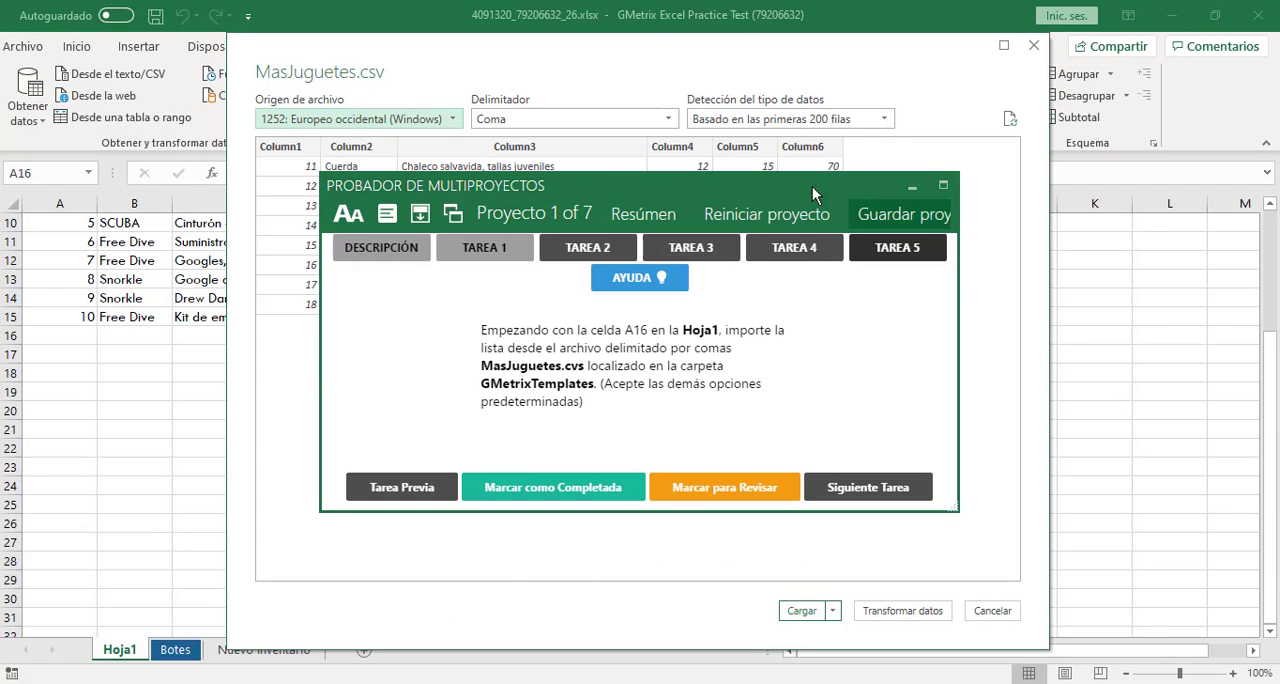
{"action": "left_click_drag", "start_coordinate": [803, 184], "coordinate": [815, 218]}
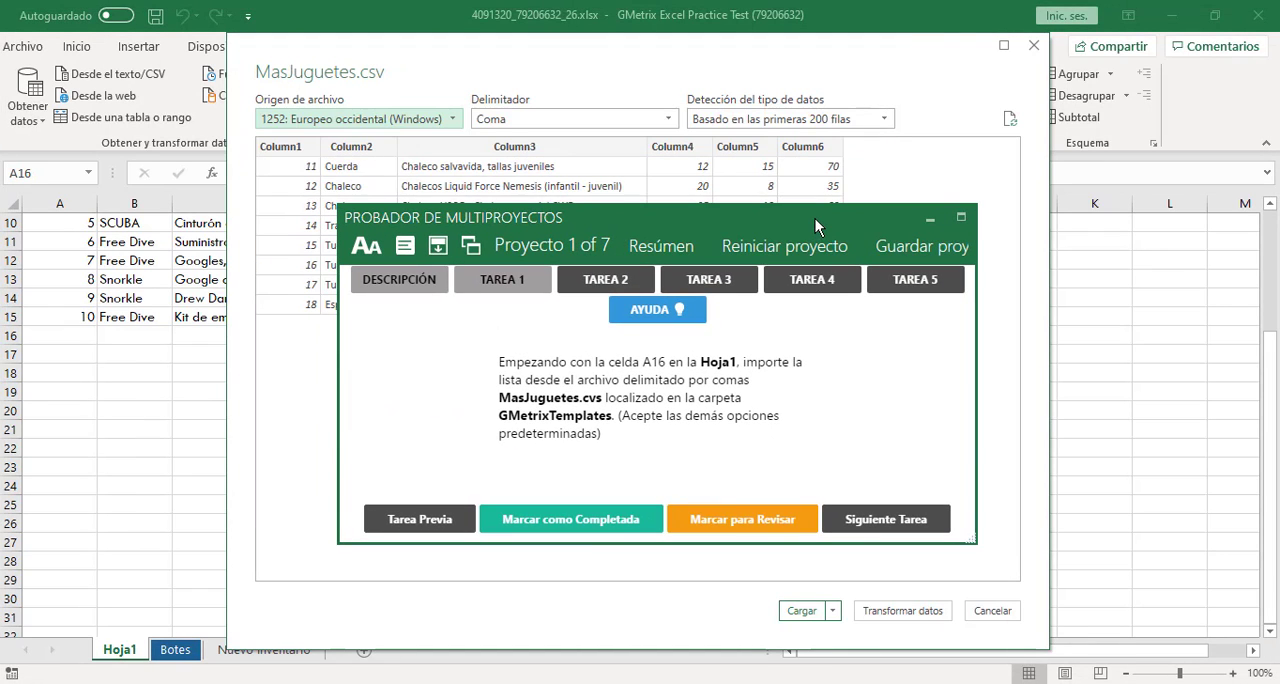
{"action": "left_click", "coordinate": [932, 221]}
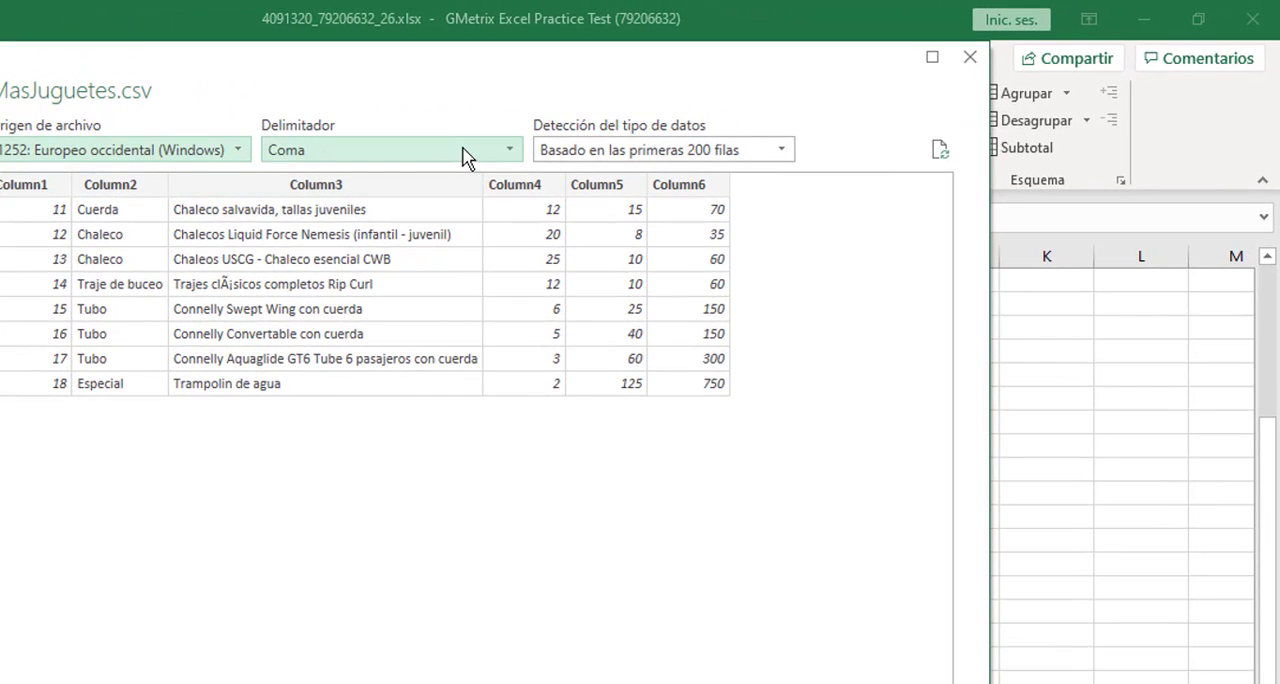
Keep Coma as the delimiter for MasJuguetes.csv and choose to load the data to a specified destination
{"action": "left_click", "coordinate": [466, 158]}
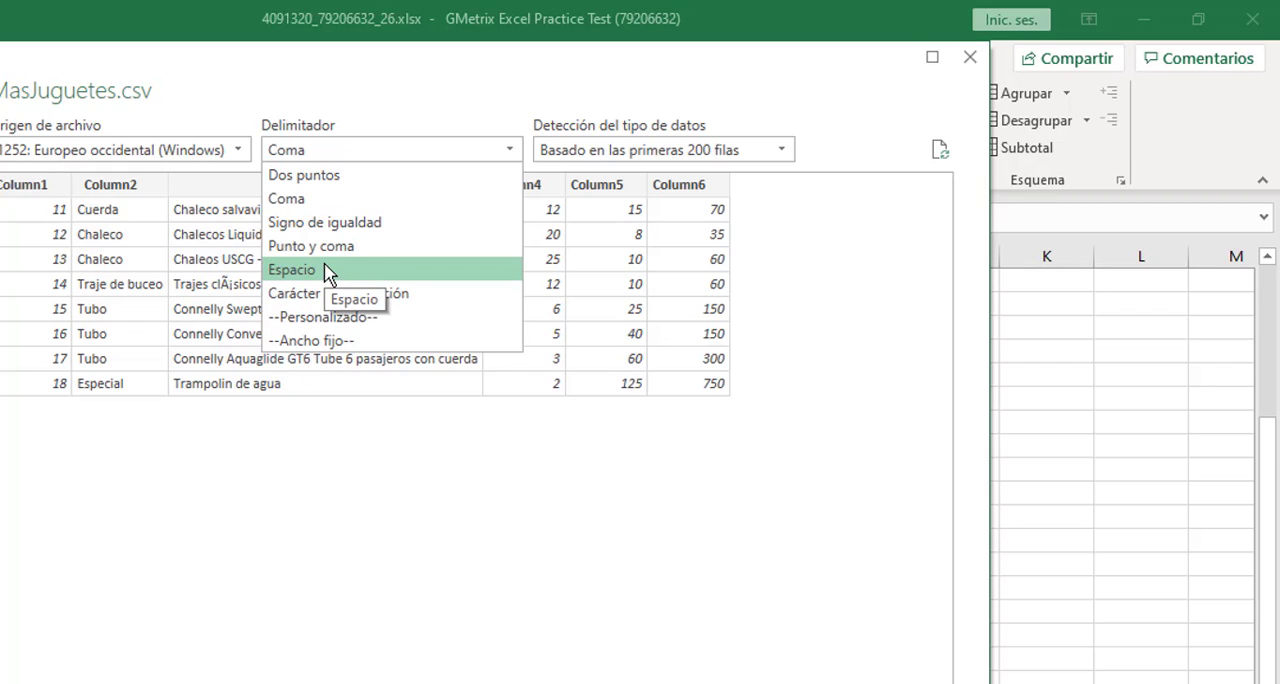
{"action": "left_click", "coordinate": [342, 207]}
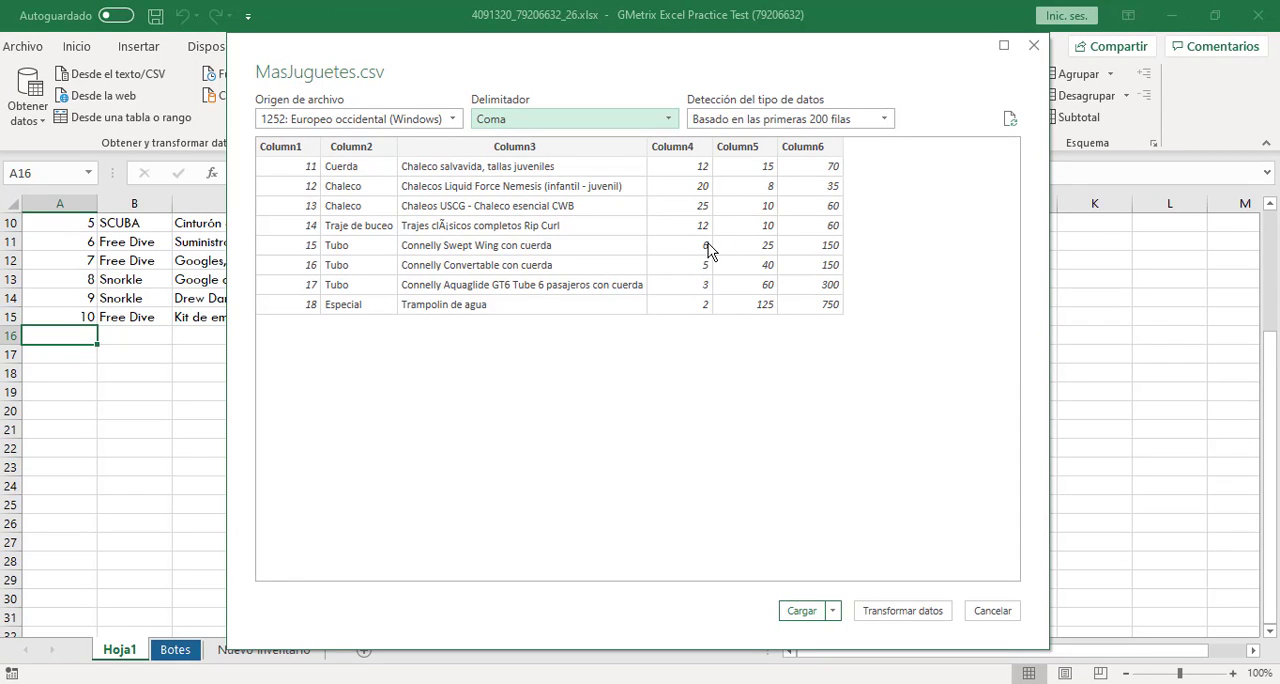
{"action": "left_click", "coordinate": [835, 611]}
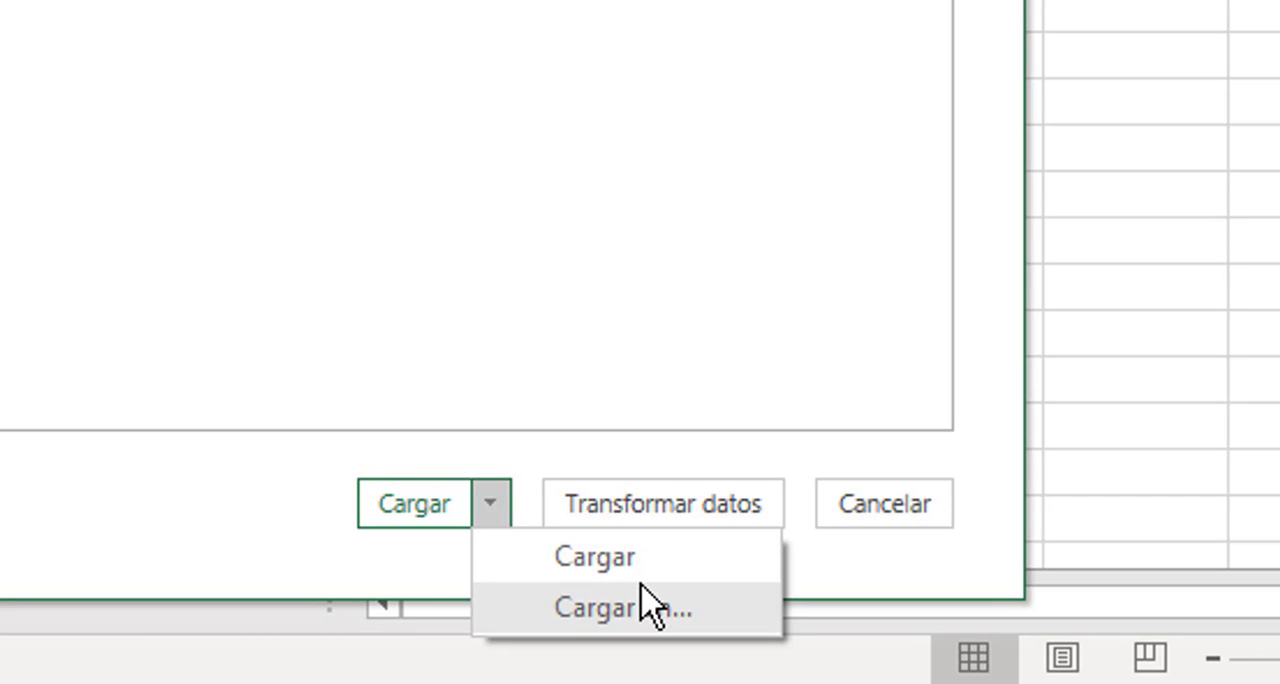
{"action": "left_click", "coordinate": [612, 616]}
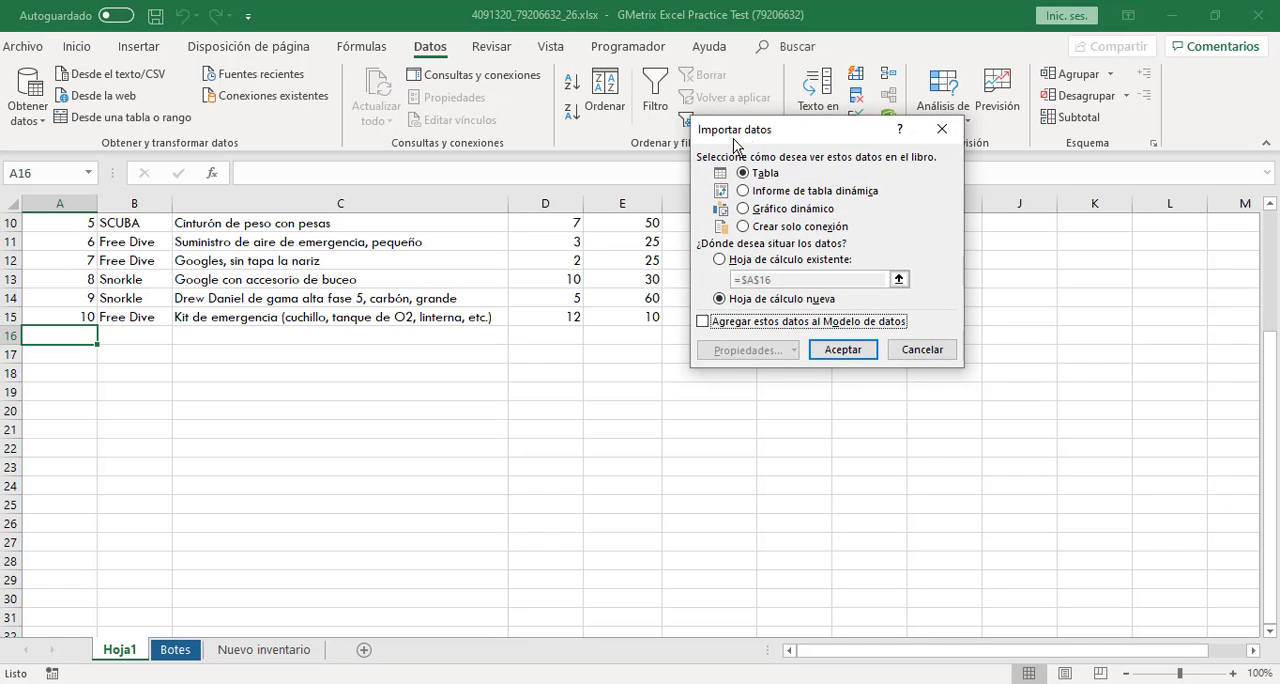
Load the data as a table into the existing worksheet at $A$16
{"action": "left_click_drag", "start_coordinate": [750, 135], "coordinate": [552, 221]}
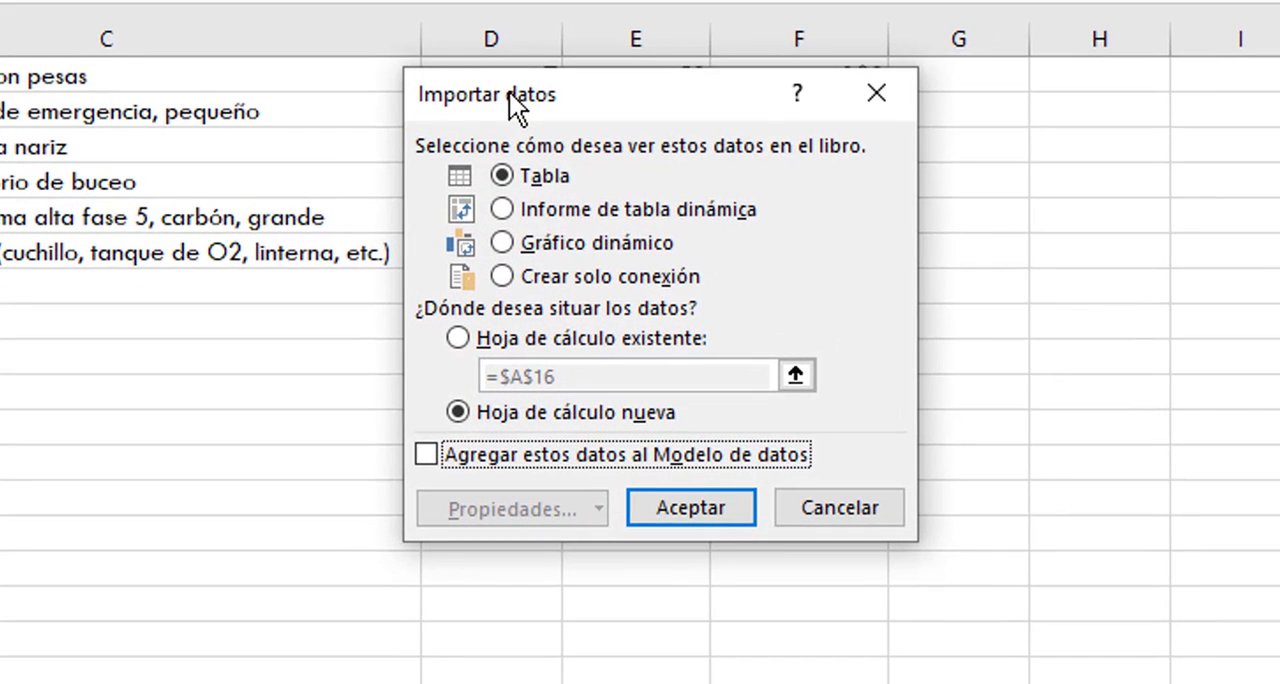
{"action": "left_click", "coordinate": [461, 341]}
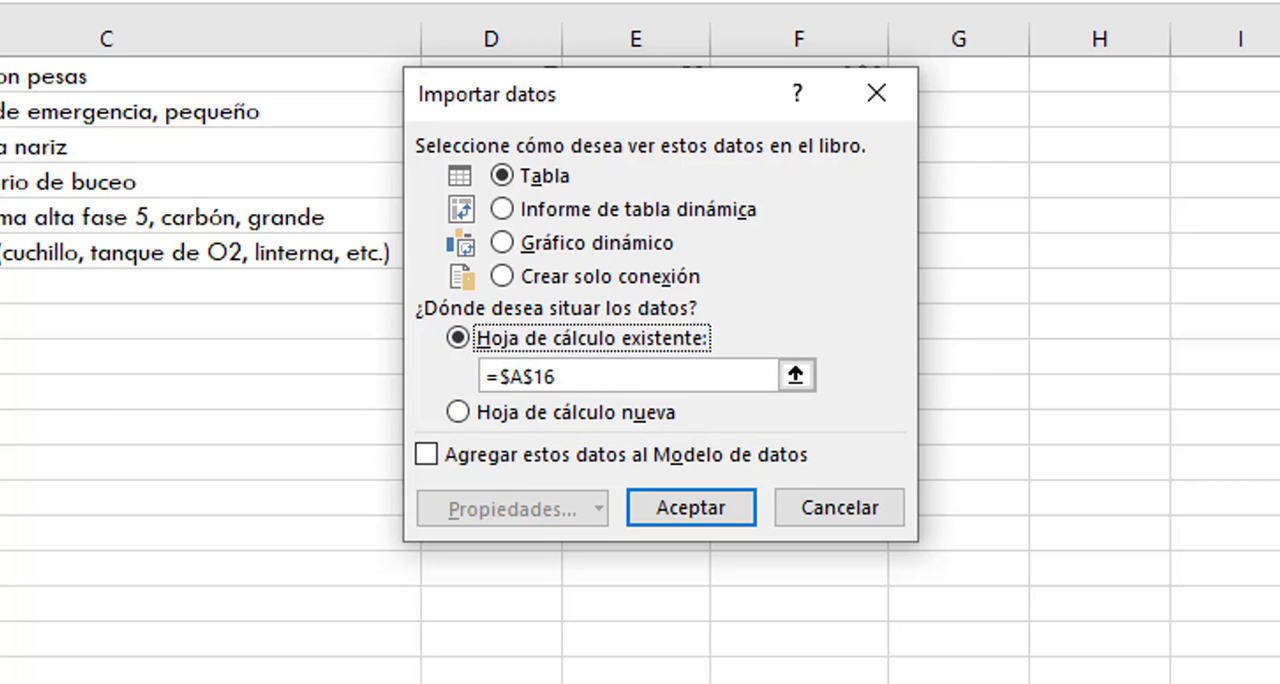
{"action": "left_click", "coordinate": [710, 509]}
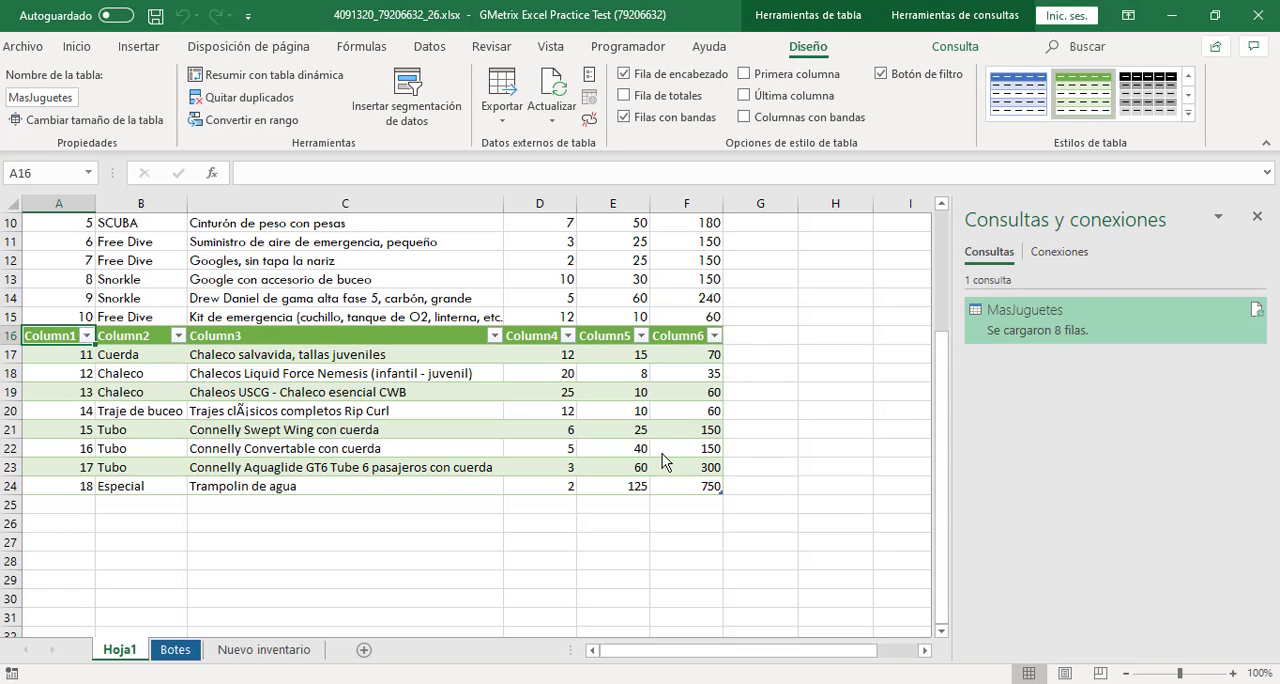
Close the Consultas y conexiones pane and reset the Excel and GMetrix windows to their original positions
{"action": "left_click", "coordinate": [1258, 218]}
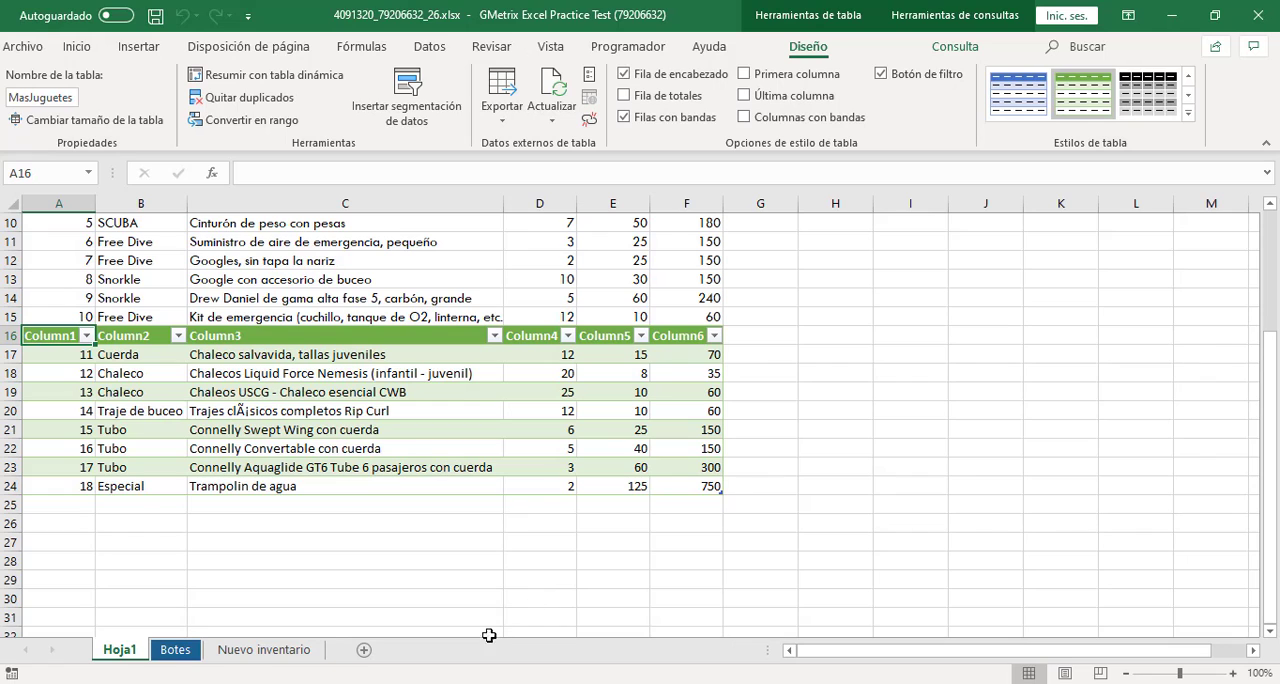
{"action": "left_click", "coordinate": [480, 683]}
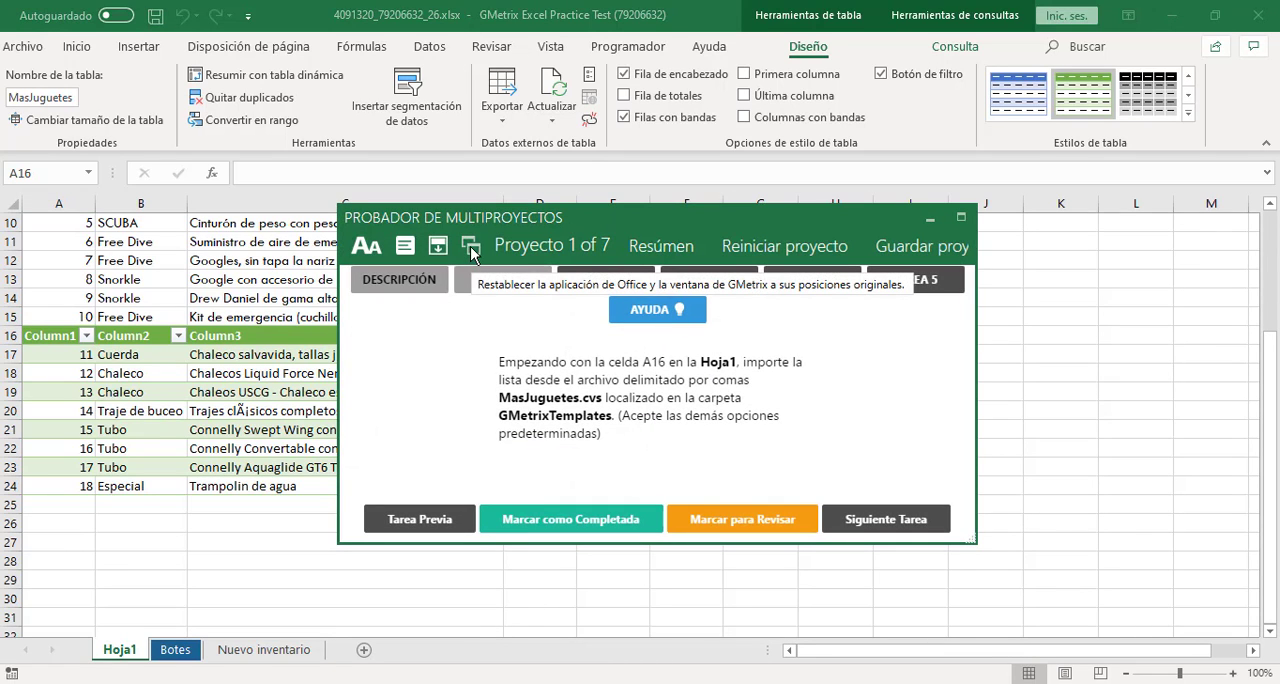
{"action": "left_click", "coordinate": [471, 250]}
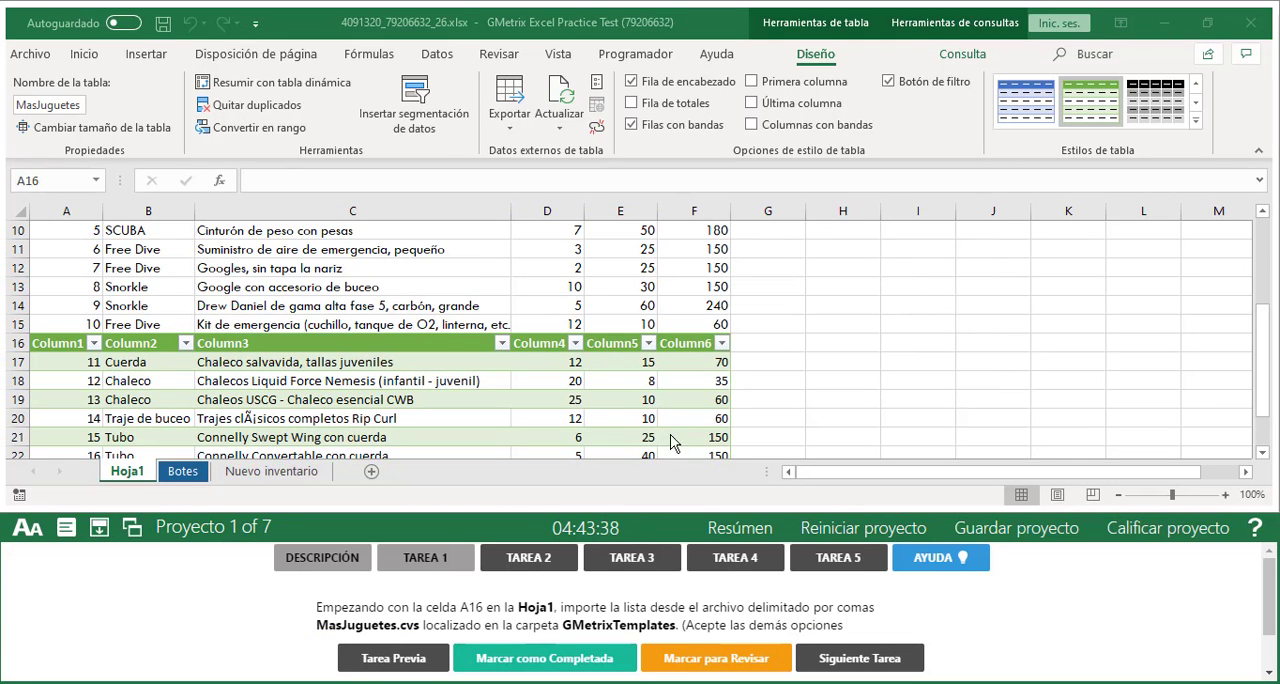
Mark Tarea 1 as completed and bring up the instructions for Tarea 2
{"action": "left_click", "coordinate": [537, 664]}
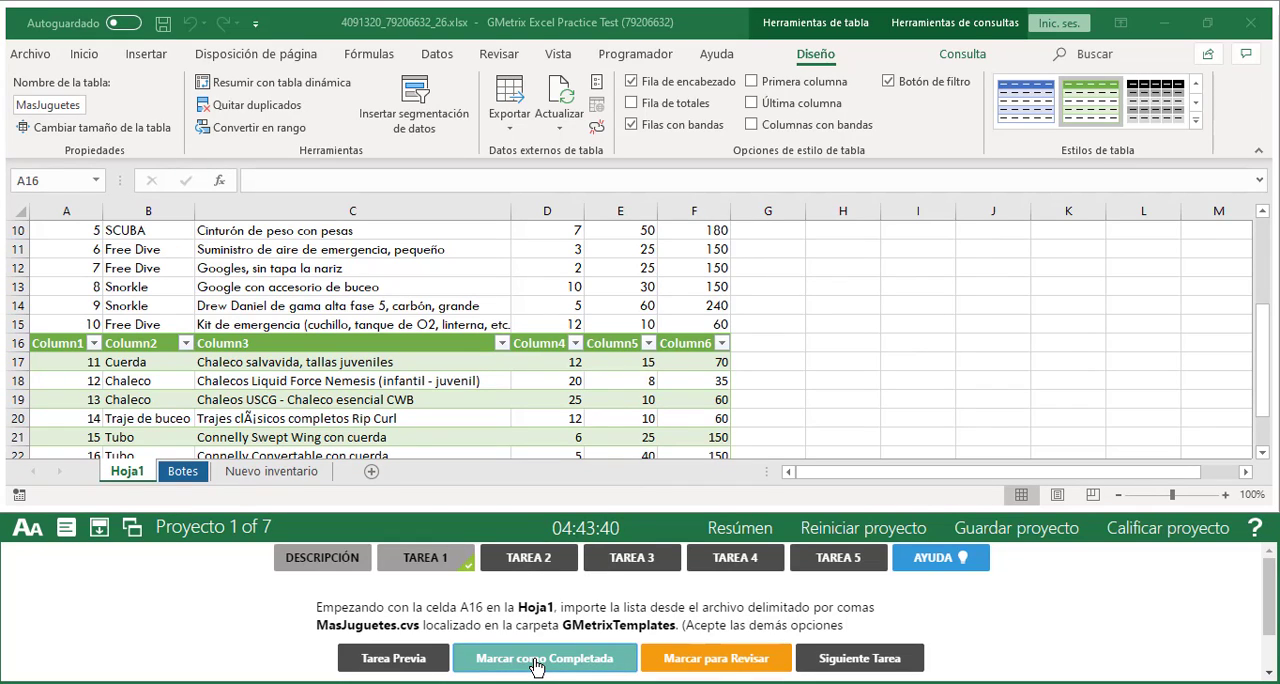
{"action": "left_click", "coordinate": [540, 560]}
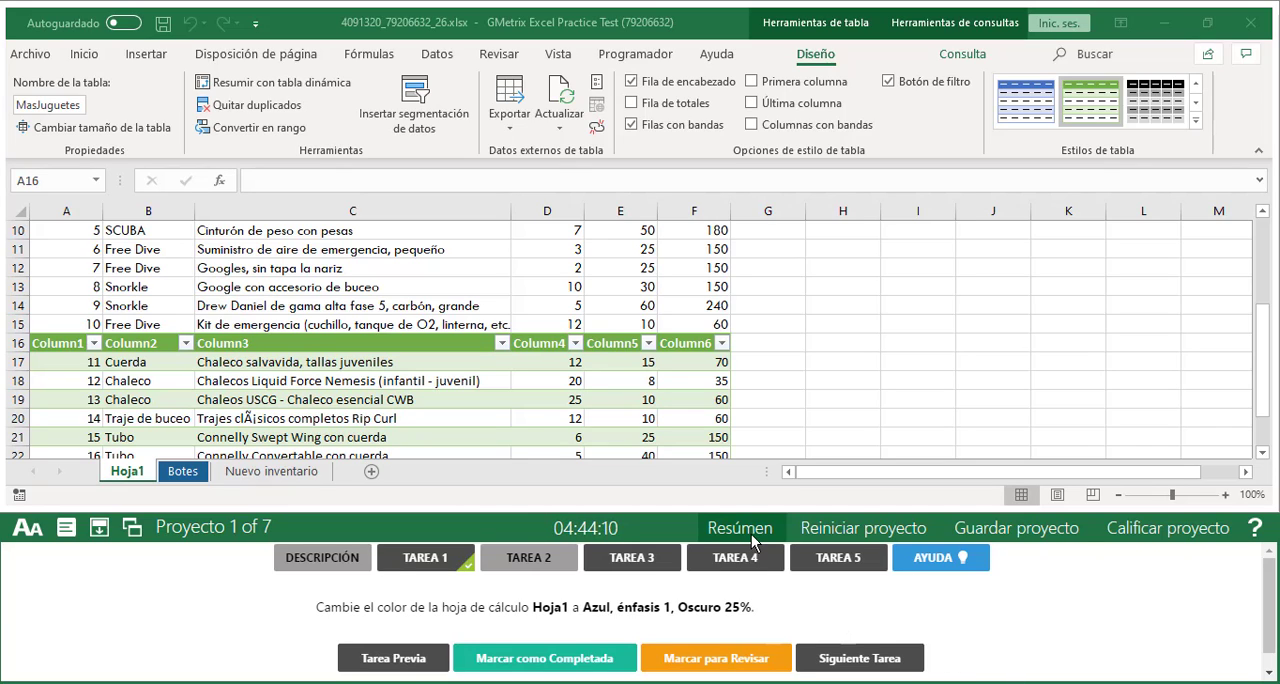
Try to set the Hoja1 sheet tab color to Azul, Énfasis 1, Oscuro 25%
{"action": "right_click", "coordinate": [129, 478]}
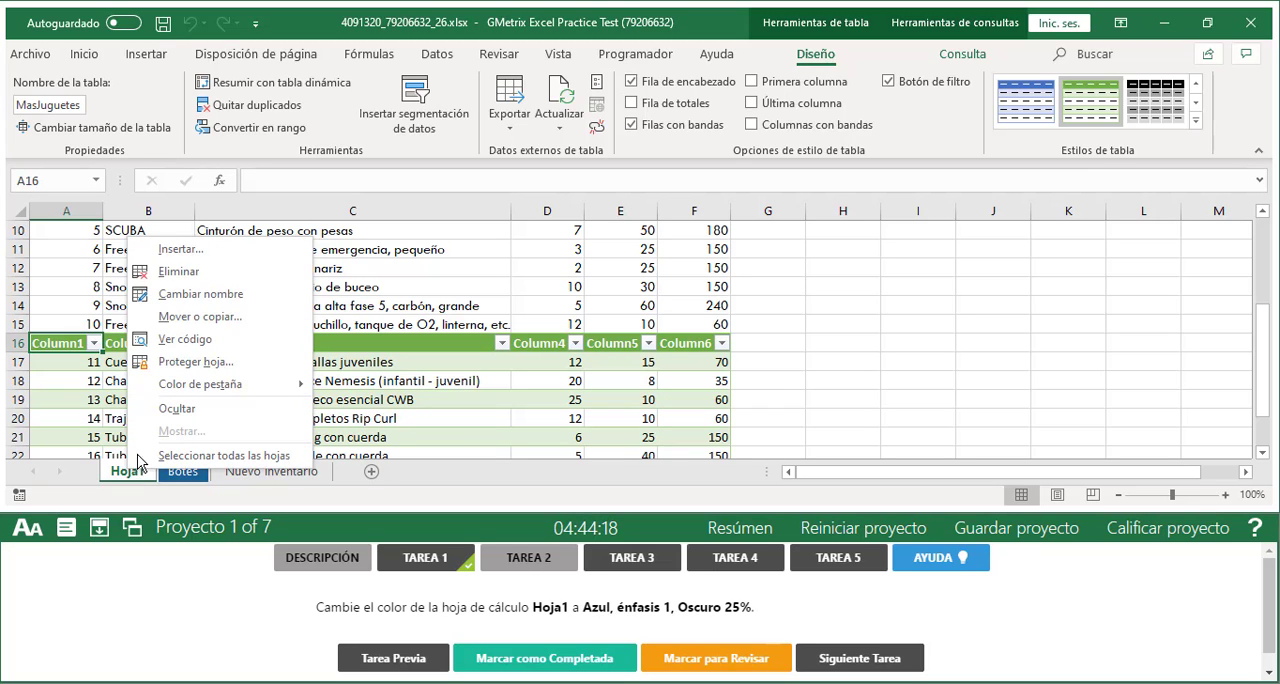
{"action": "mouse_move", "coordinate": [195, 392]}
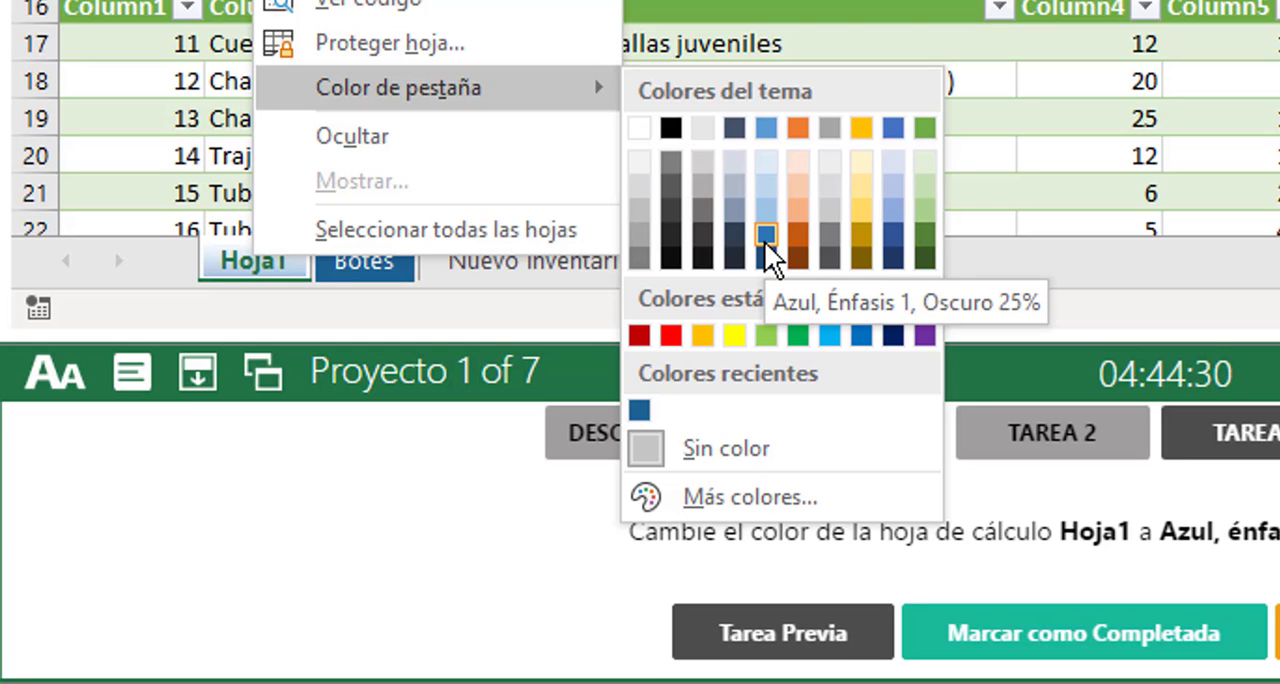
{"action": "left_click", "coordinate": [764, 241]}
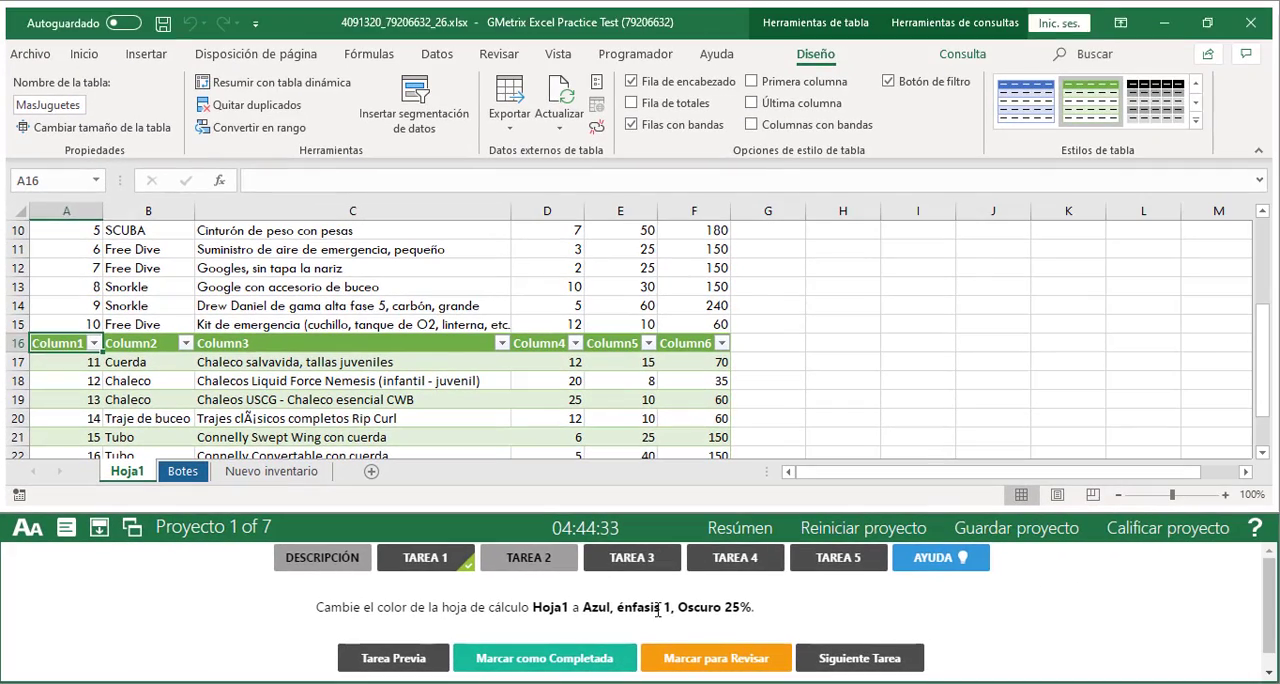
Review the Tarea 2 color instruction and compare the Hoja1 sheet tab with the Botes sheet tab
{"action": "left_click_drag", "start_coordinate": [431, 607], "coordinate": [722, 610]}
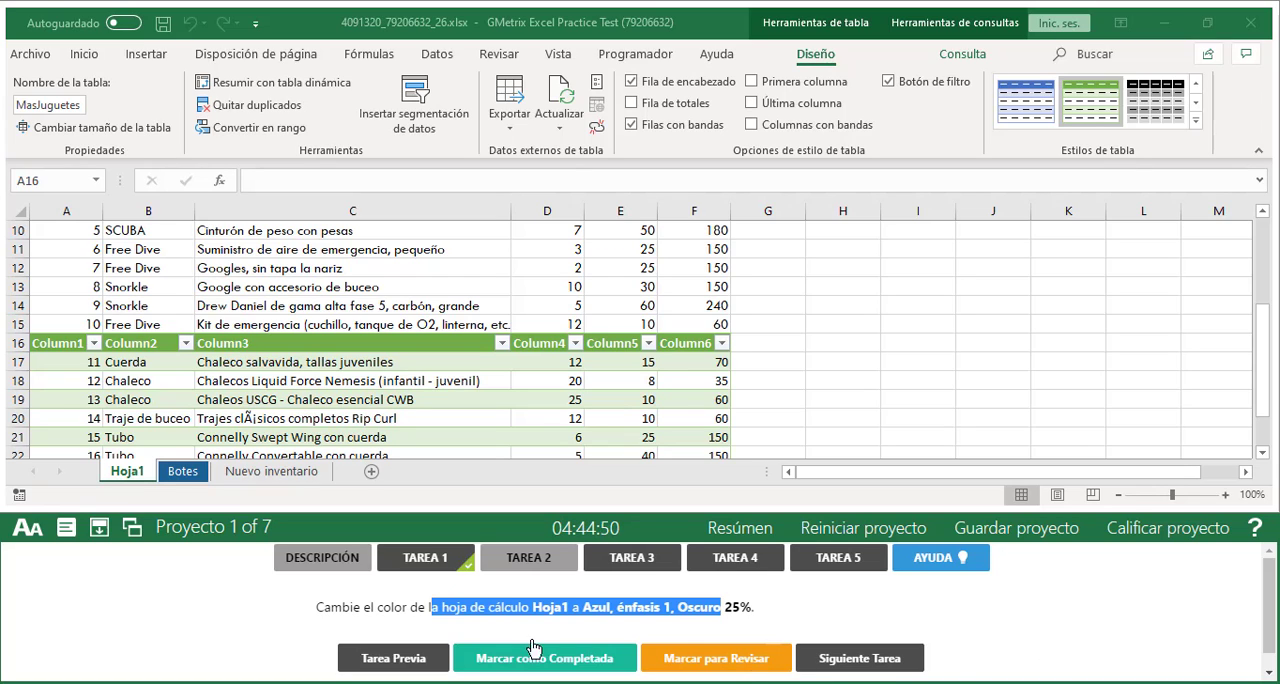
{"action": "left_click", "coordinate": [128, 475]}
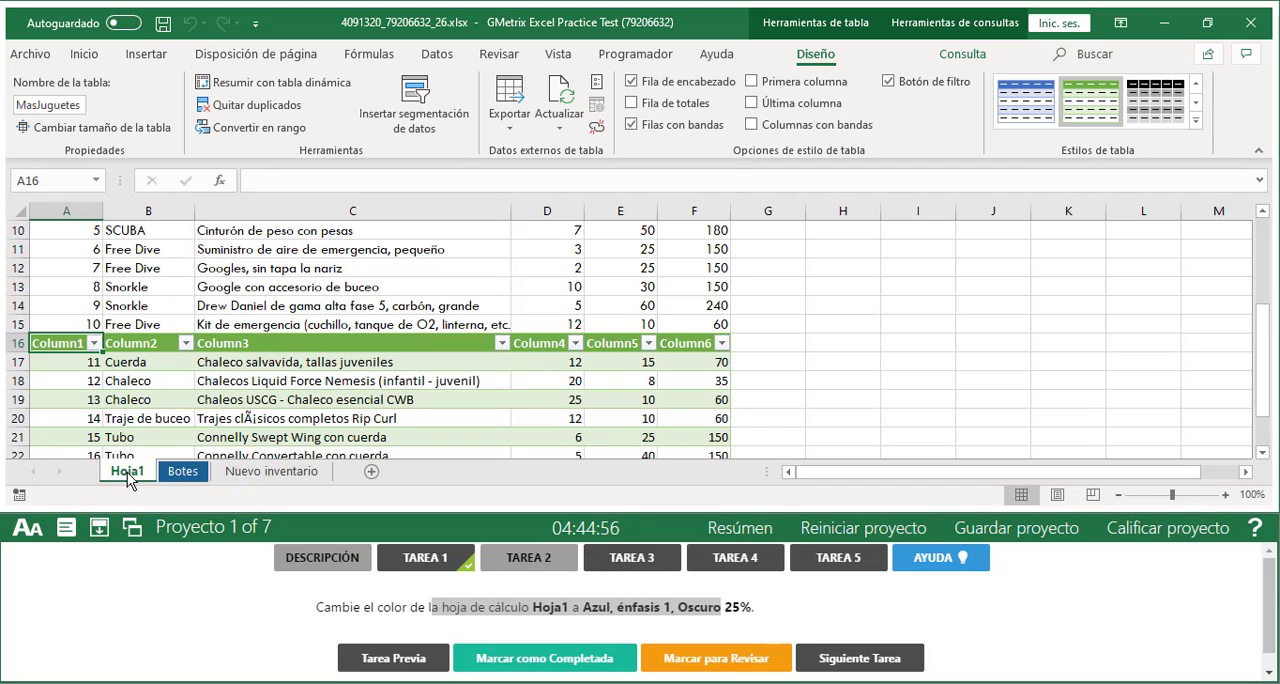
{"action": "right_click", "coordinate": [129, 479]}
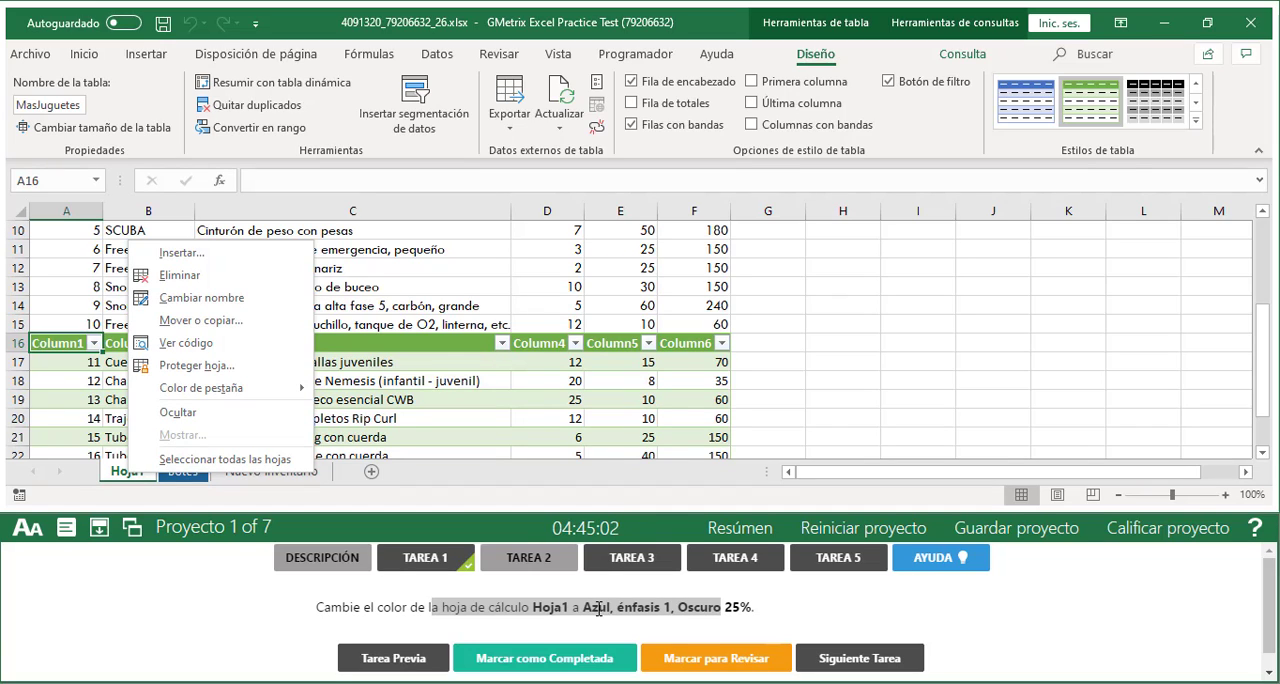
{"action": "left_click", "coordinate": [449, 475]}
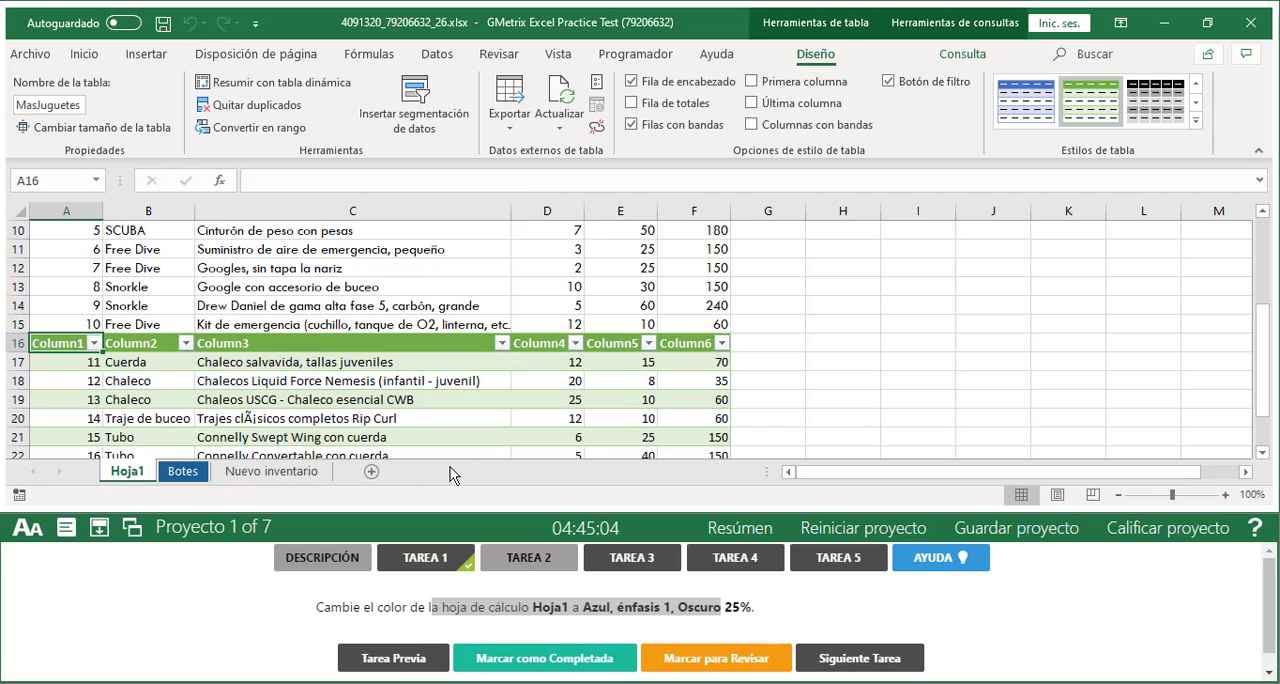
{"action": "left_click", "coordinate": [184, 472]}
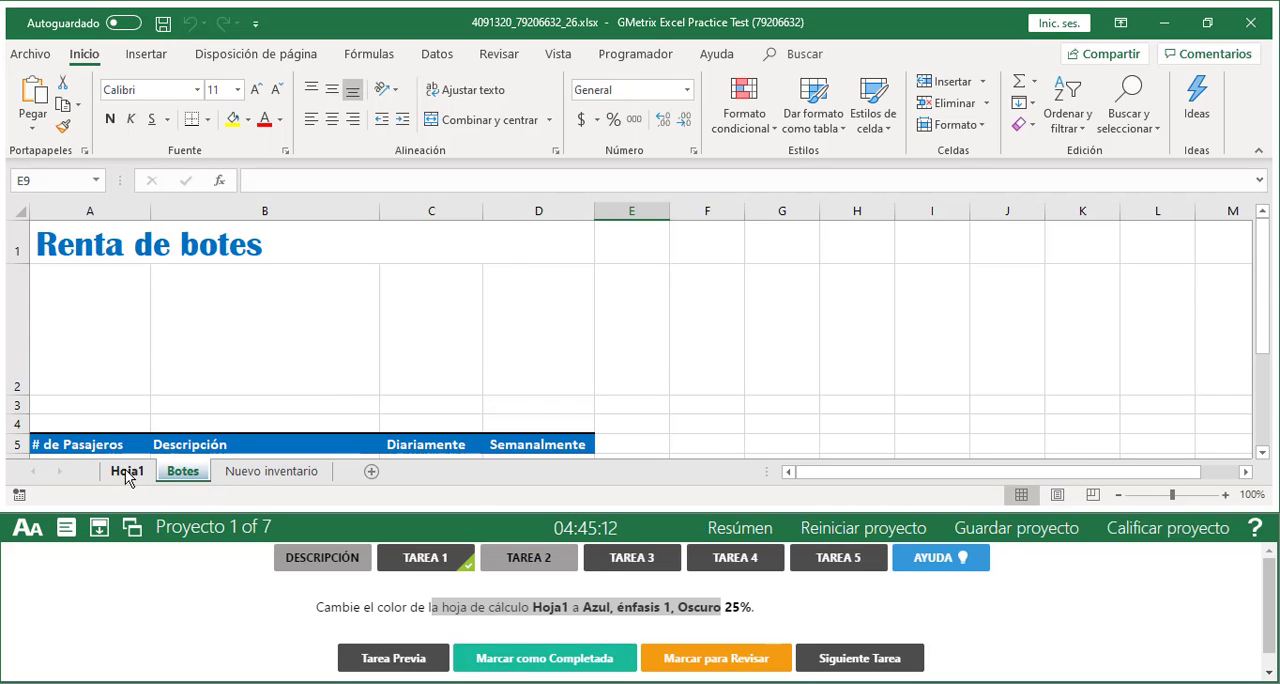
Color the Hoja1 sheet tab with the recently used dark blue and switch to the Nuevo inventario sheet
{"action": "left_click", "coordinate": [127, 474]}
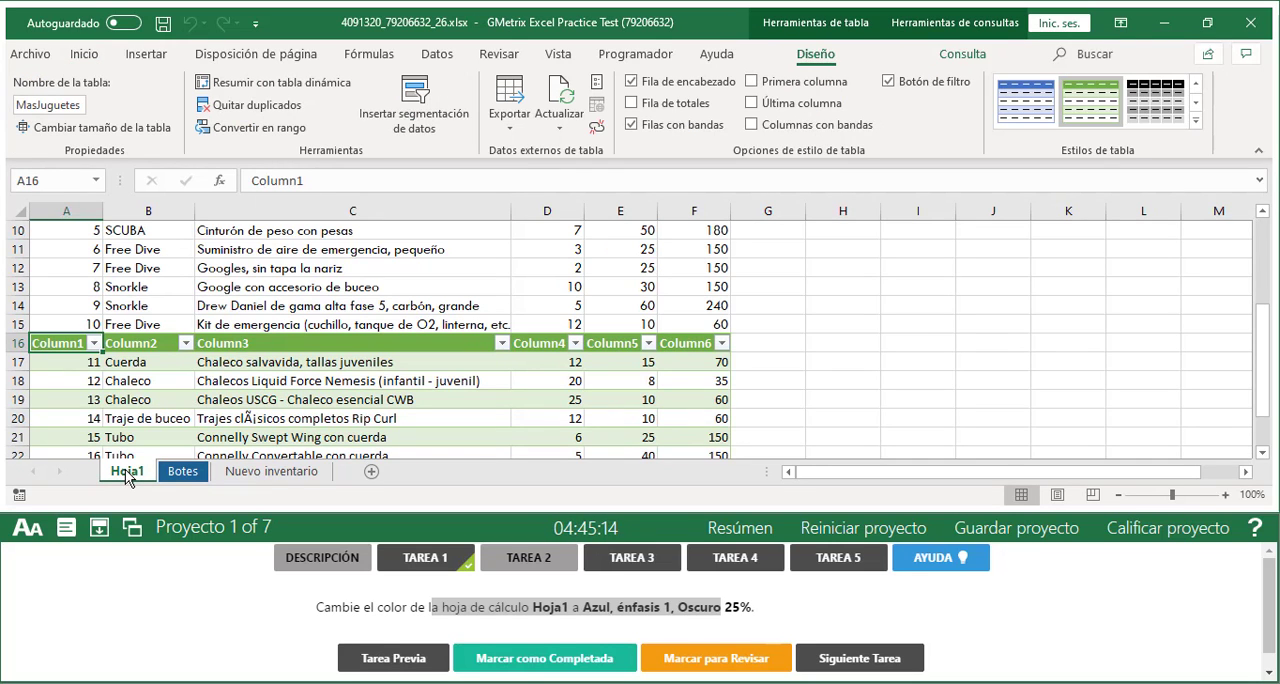
{"action": "right_click", "coordinate": [127, 474]}
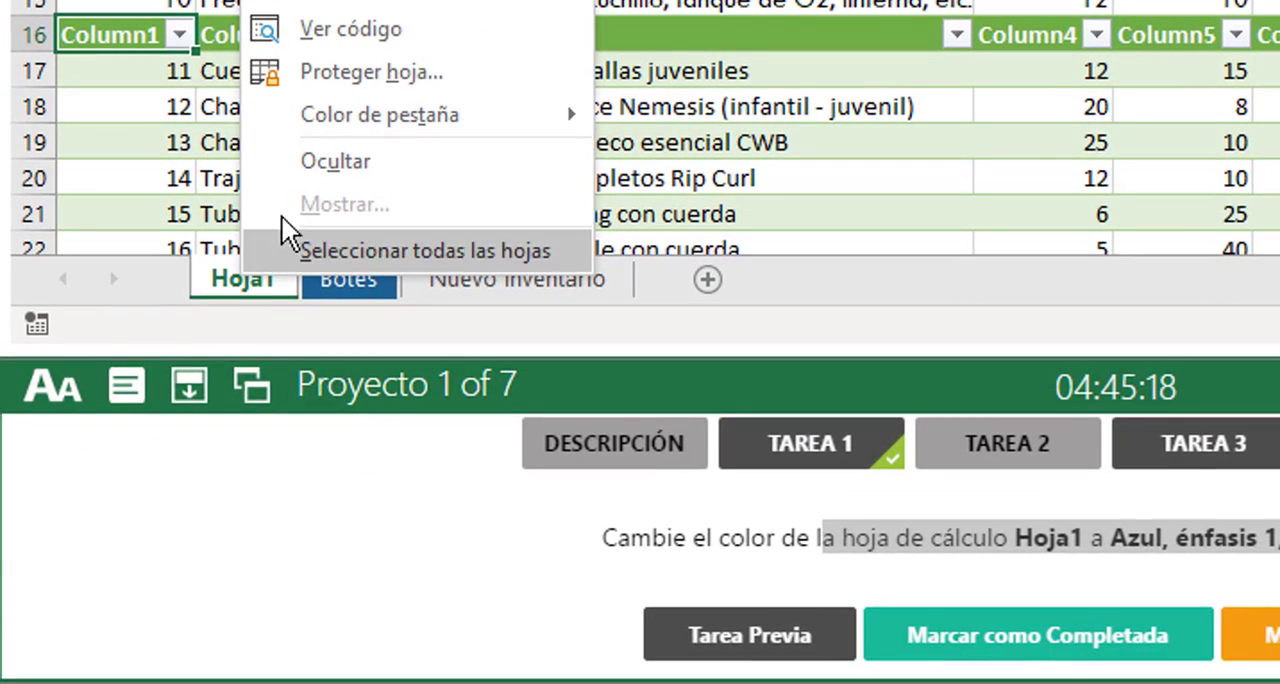
{"action": "mouse_move", "coordinate": [365, 116]}
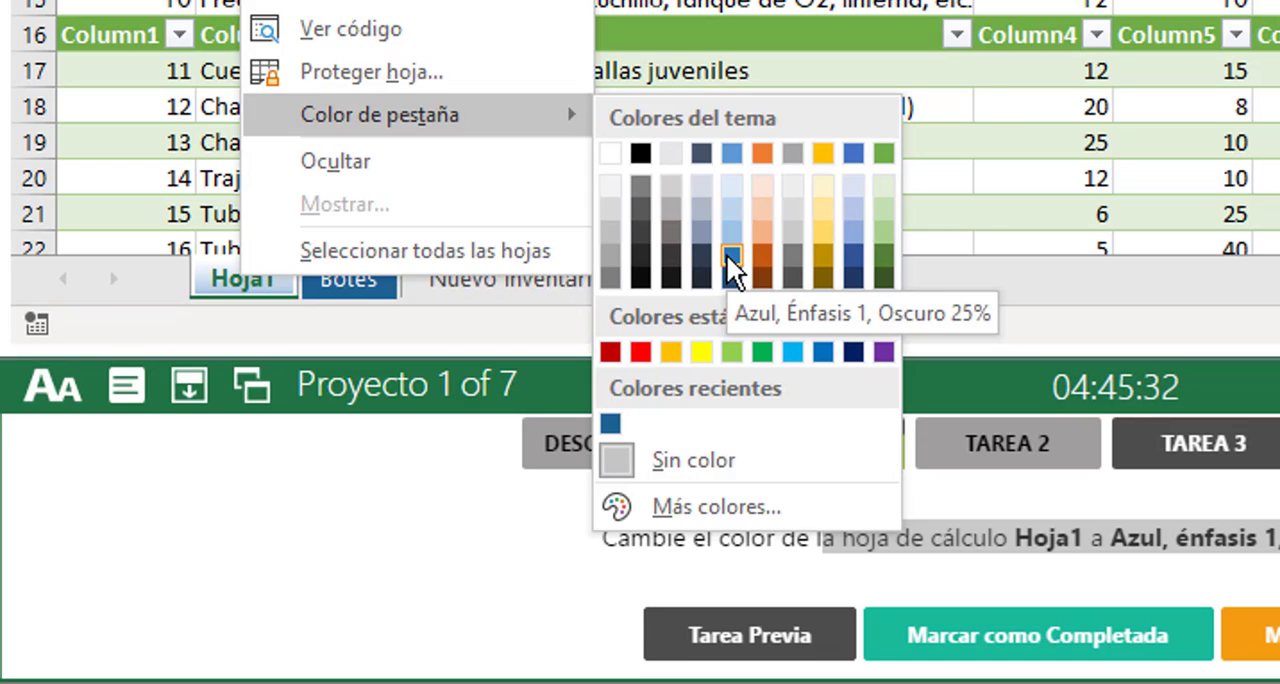
{"action": "left_click", "coordinate": [606, 420]}
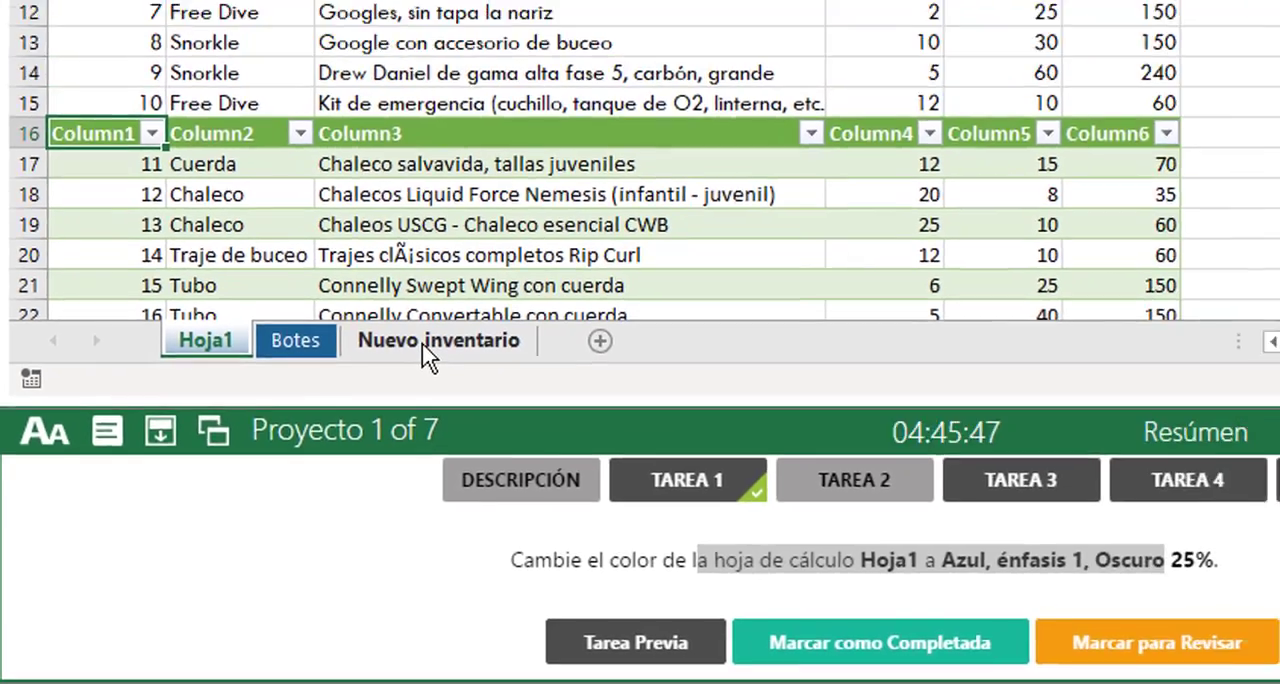
{"action": "left_click", "coordinate": [500, 281]}
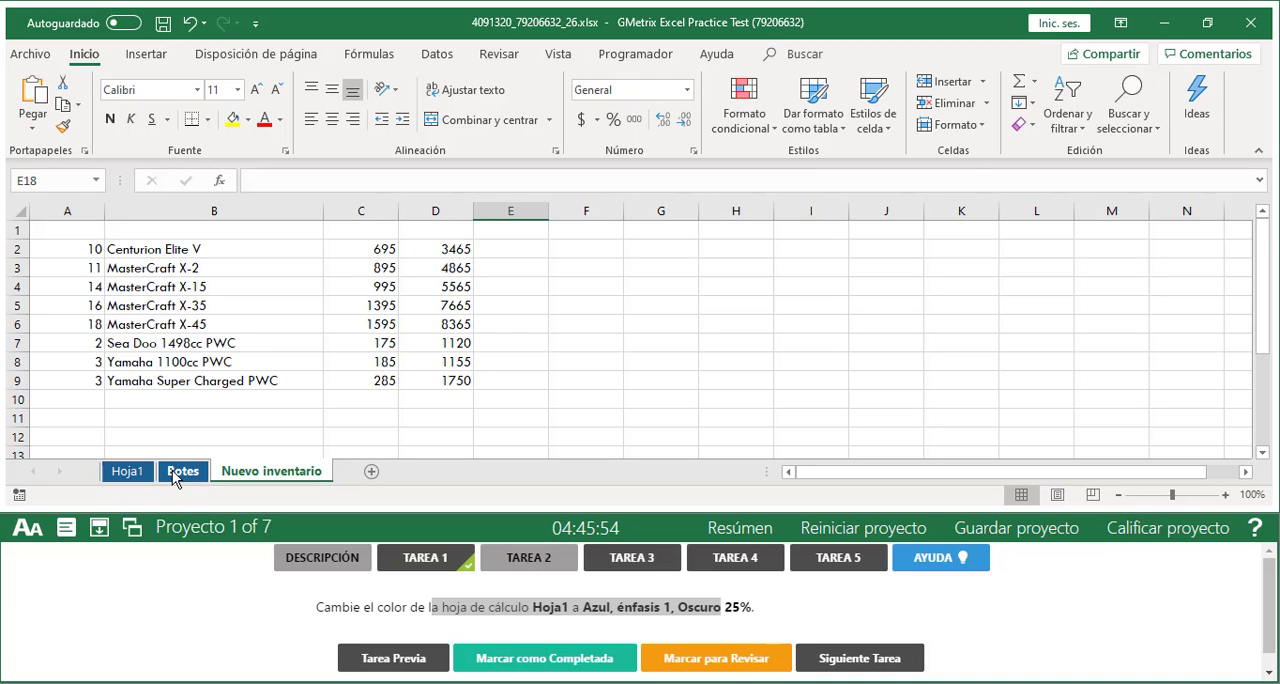
Mark Tarea 2 as completed, then grade Proyecto 1 and continue past its results
{"action": "left_click", "coordinate": [497, 663]}
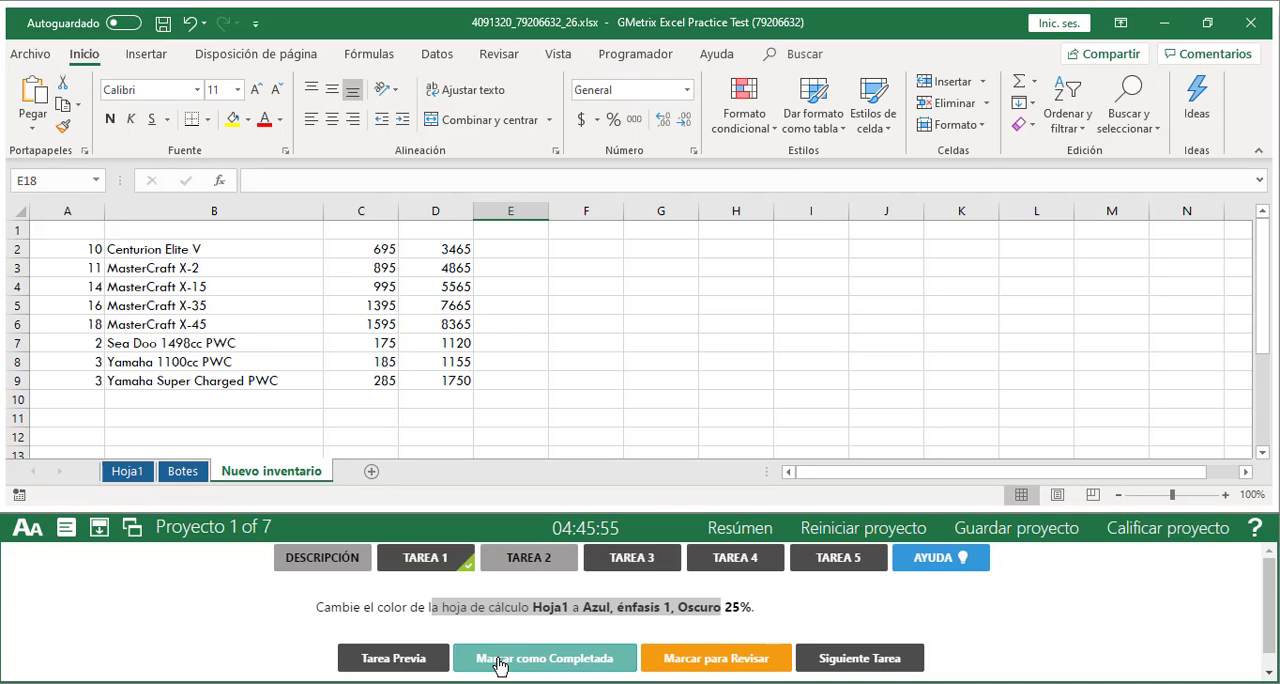
{"action": "left_click", "coordinate": [1163, 536]}
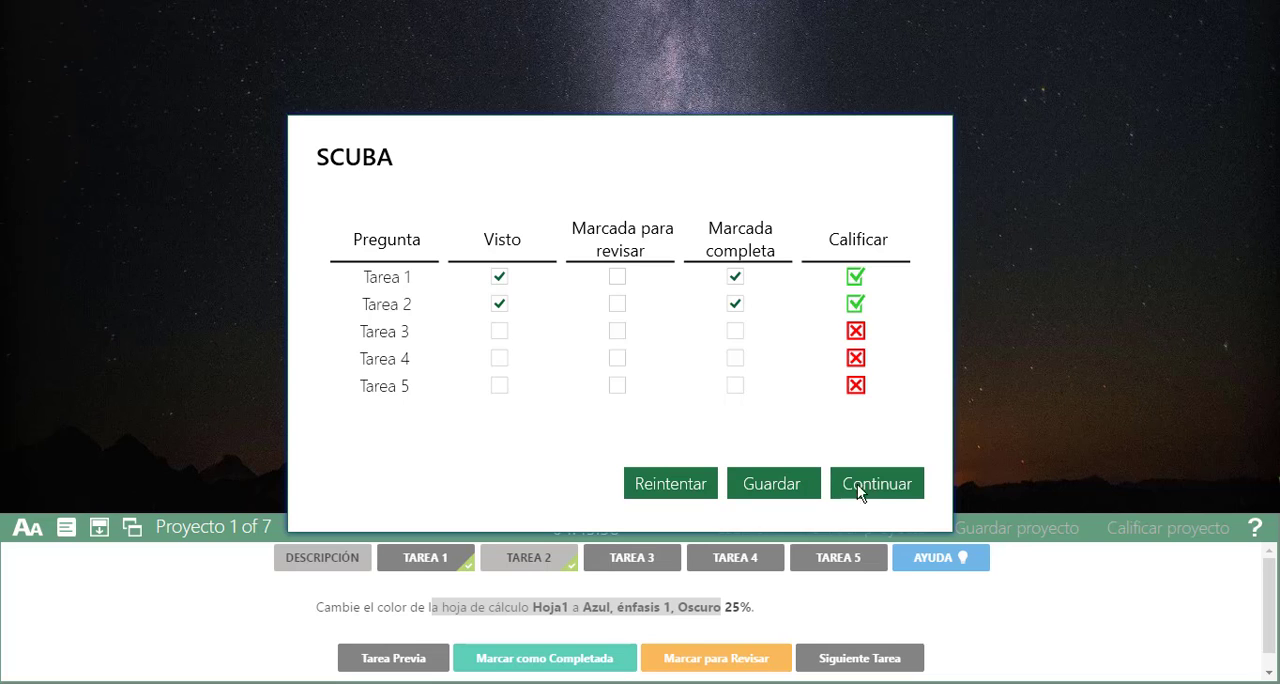
{"action": "left_click", "coordinate": [888, 490]}
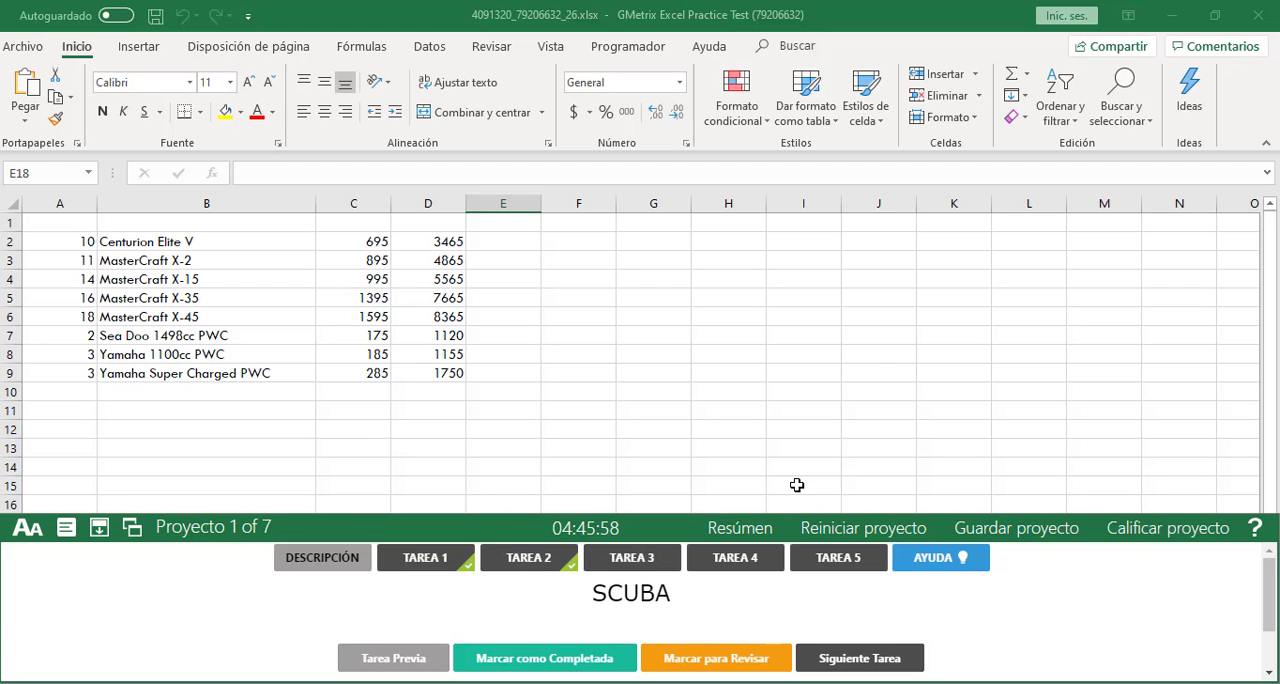
From the exam summary, go to Tarea 2 of the Helado project and accept having the project graded again
{"action": "left_click", "coordinate": [752, 534]}
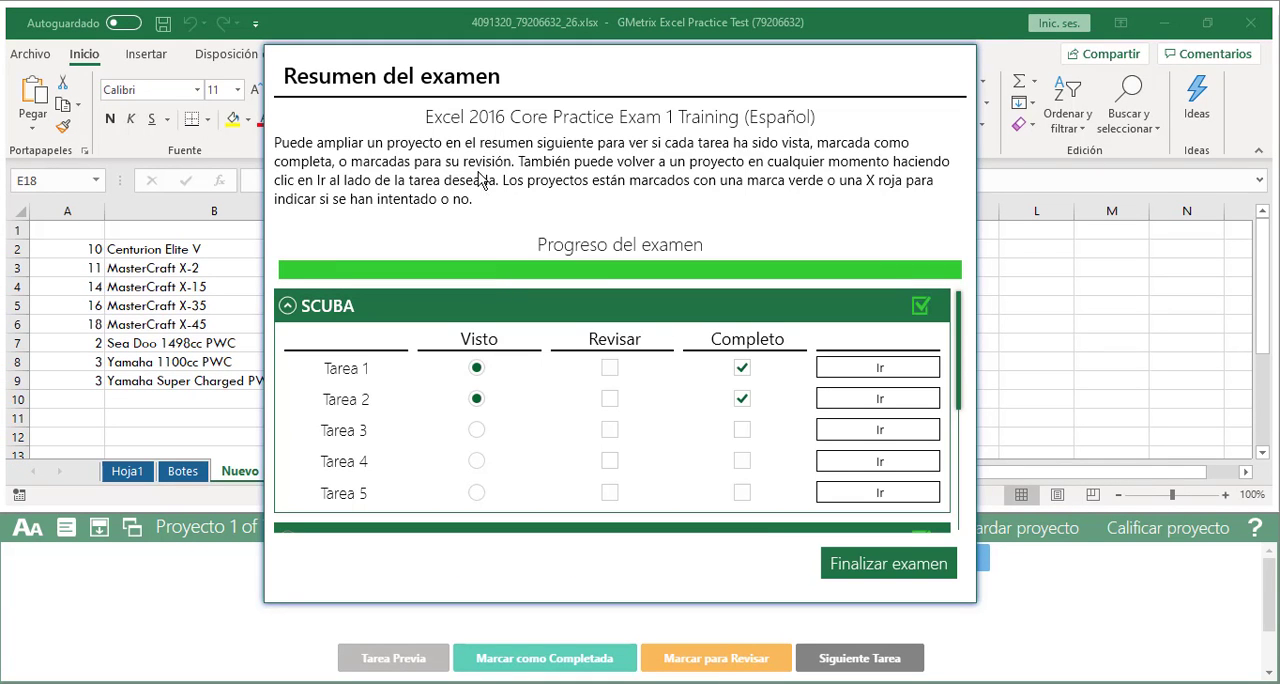
{"action": "left_click", "coordinate": [306, 310]}
{"action": "scroll", "coordinate": [486, 357], "scroll_direction": "down", "scroll_amount": 1}
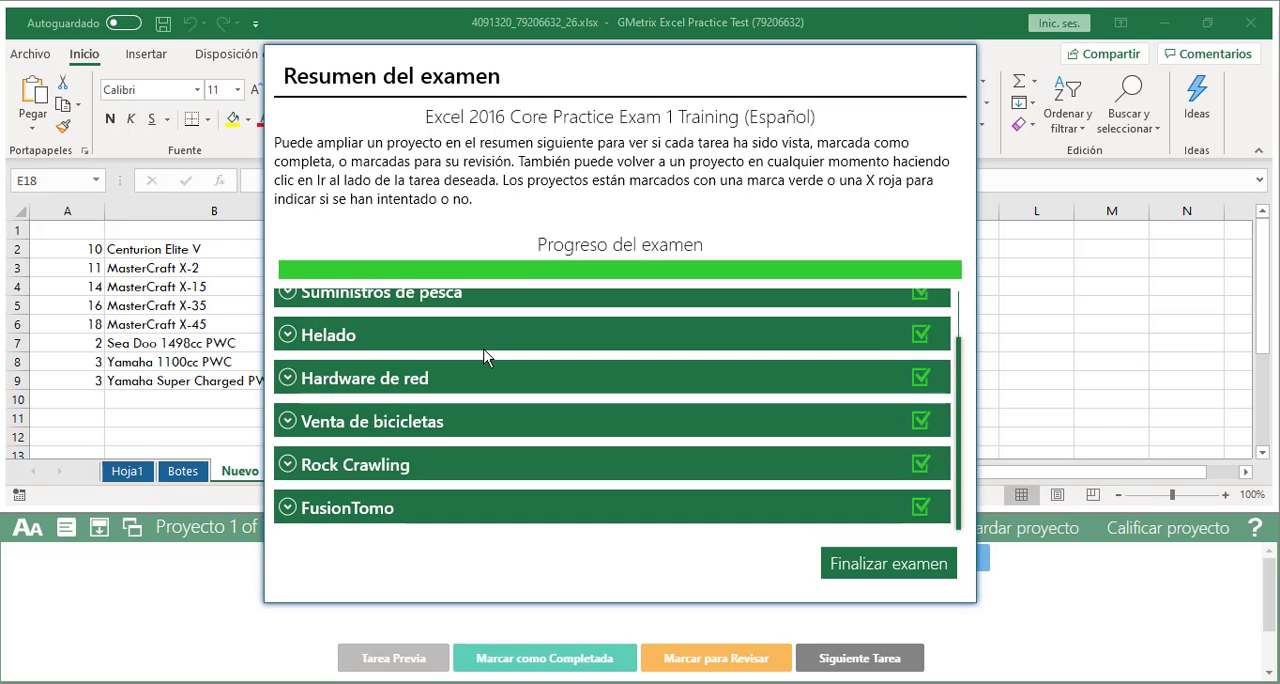
{"action": "scroll", "coordinate": [516, 334], "scroll_direction": "up", "scroll_amount": 1}
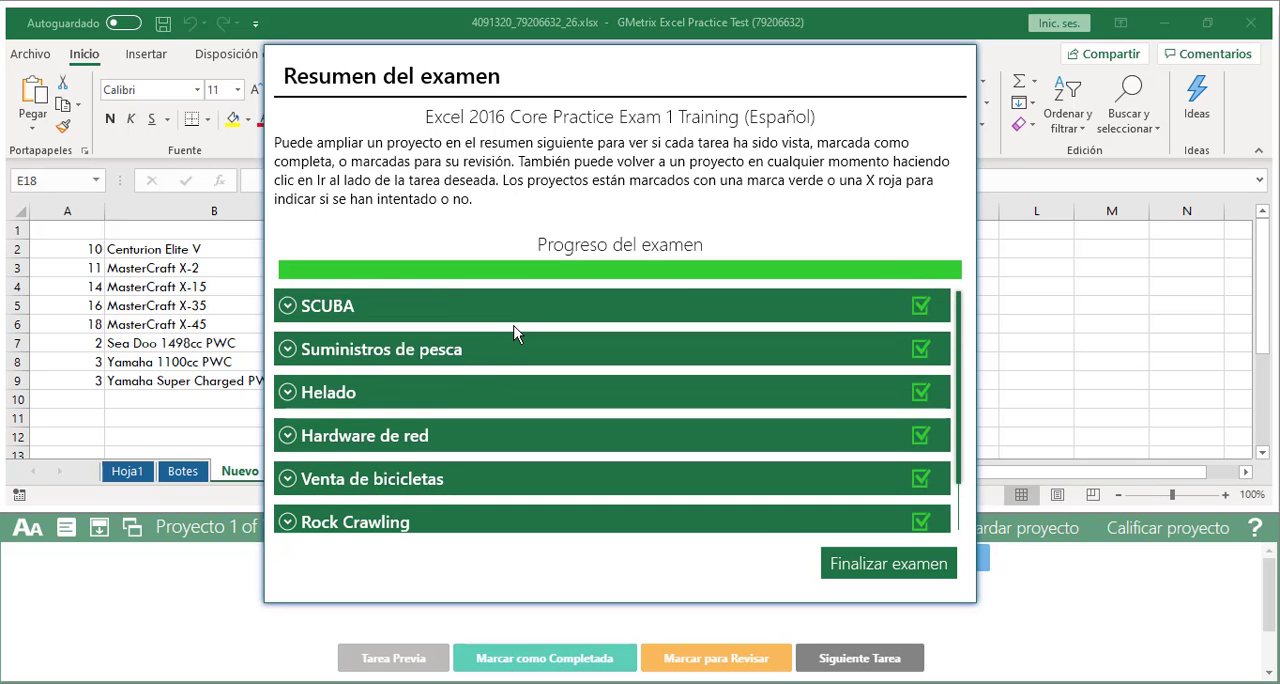
{"action": "scroll", "coordinate": [516, 334], "scroll_direction": "down", "scroll_amount": 1}
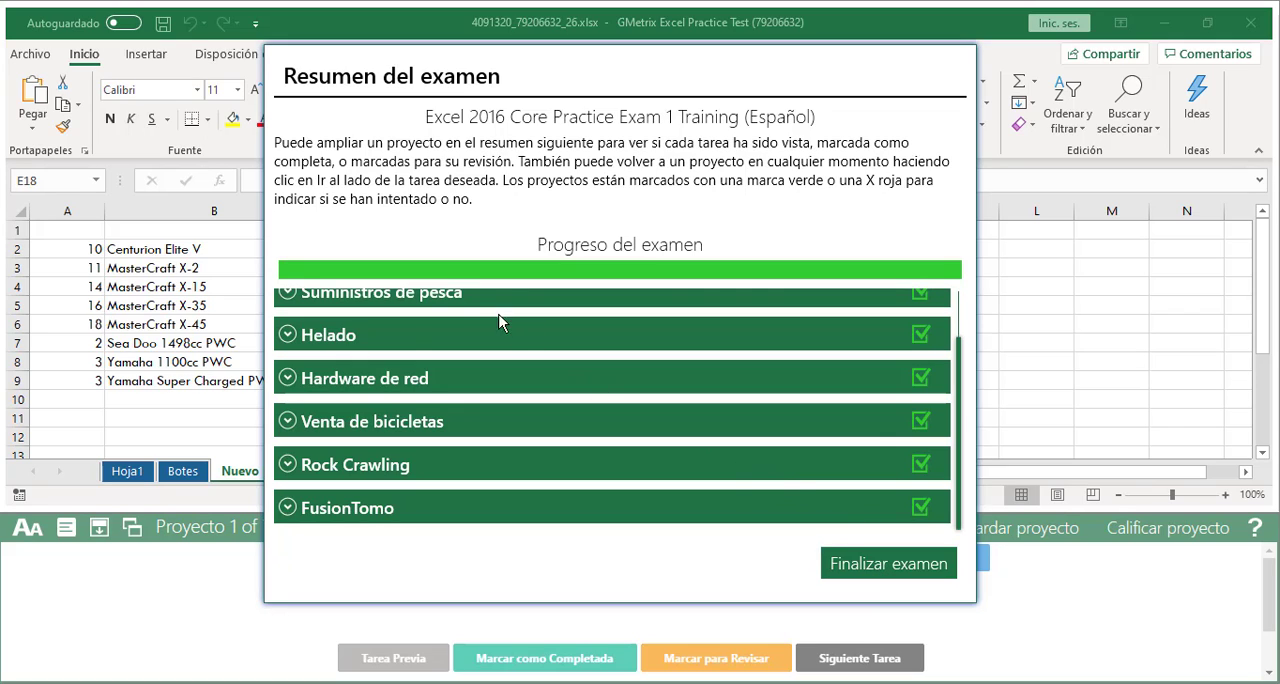
{"action": "left_click", "coordinate": [435, 338]}
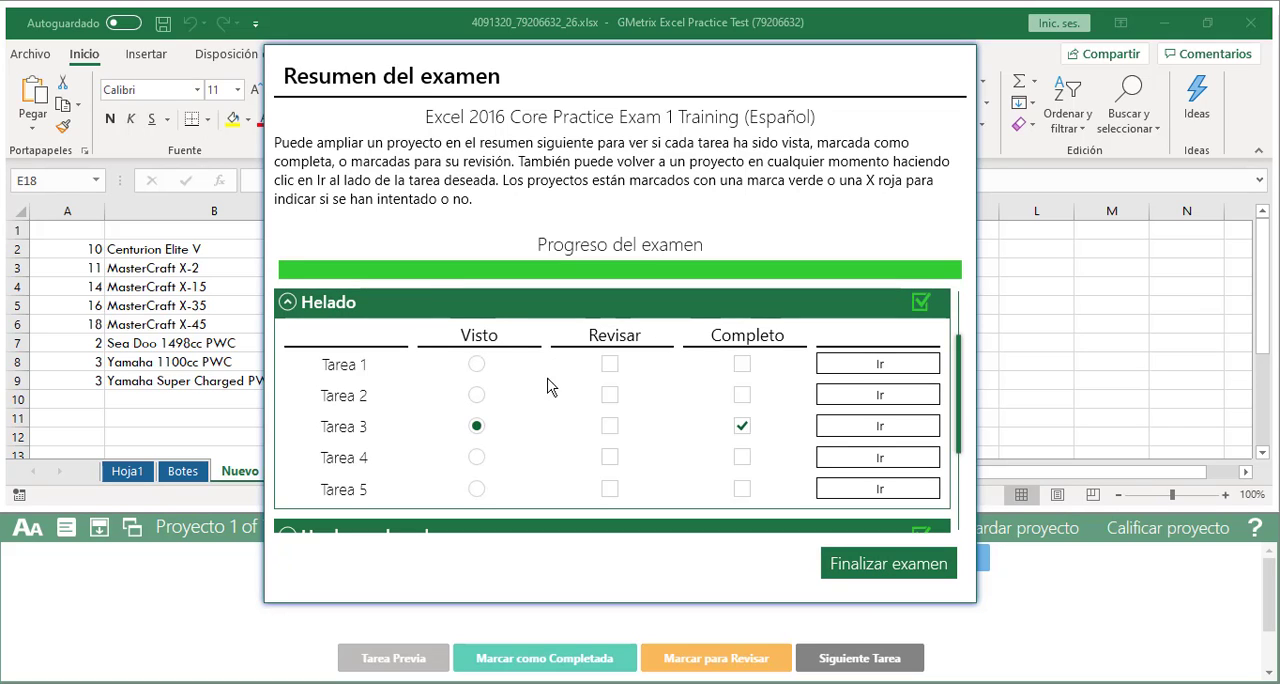
{"action": "left_click", "coordinate": [876, 399]}
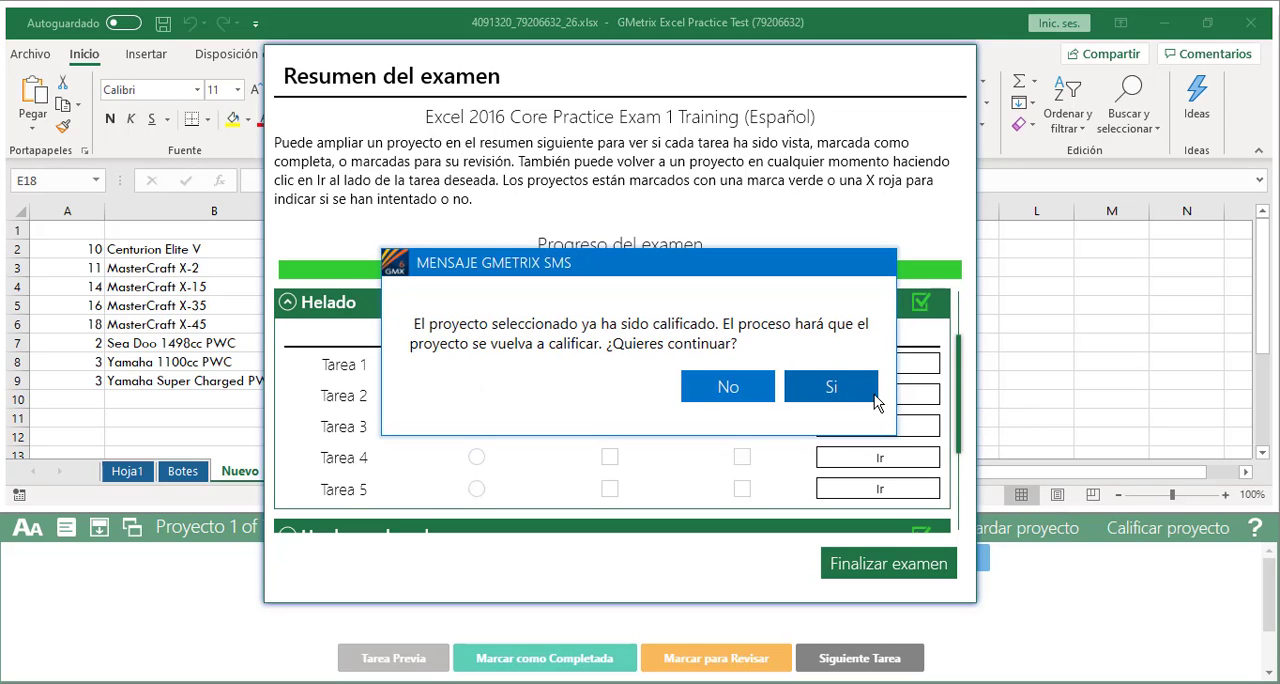
{"action": "left_click", "coordinate": [824, 390]}
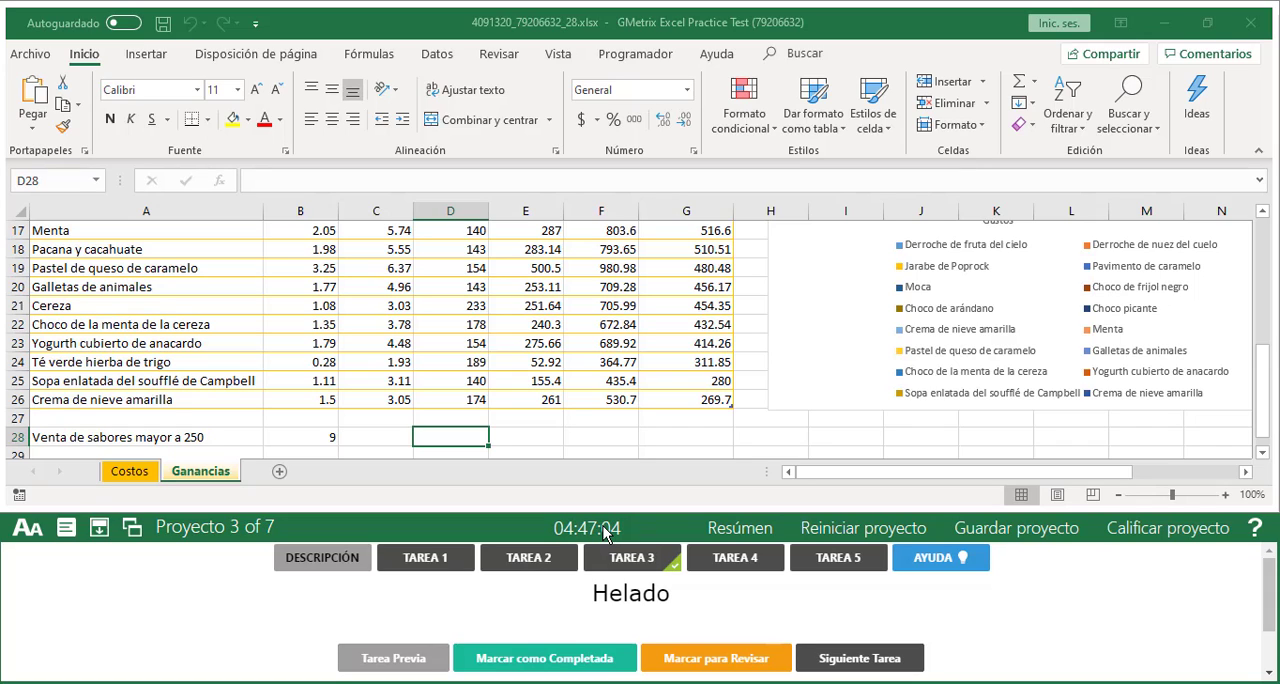
Save the practice exam and exit it, storing the test document on Esta PC
{"action": "left_click", "coordinate": [1027, 539]}
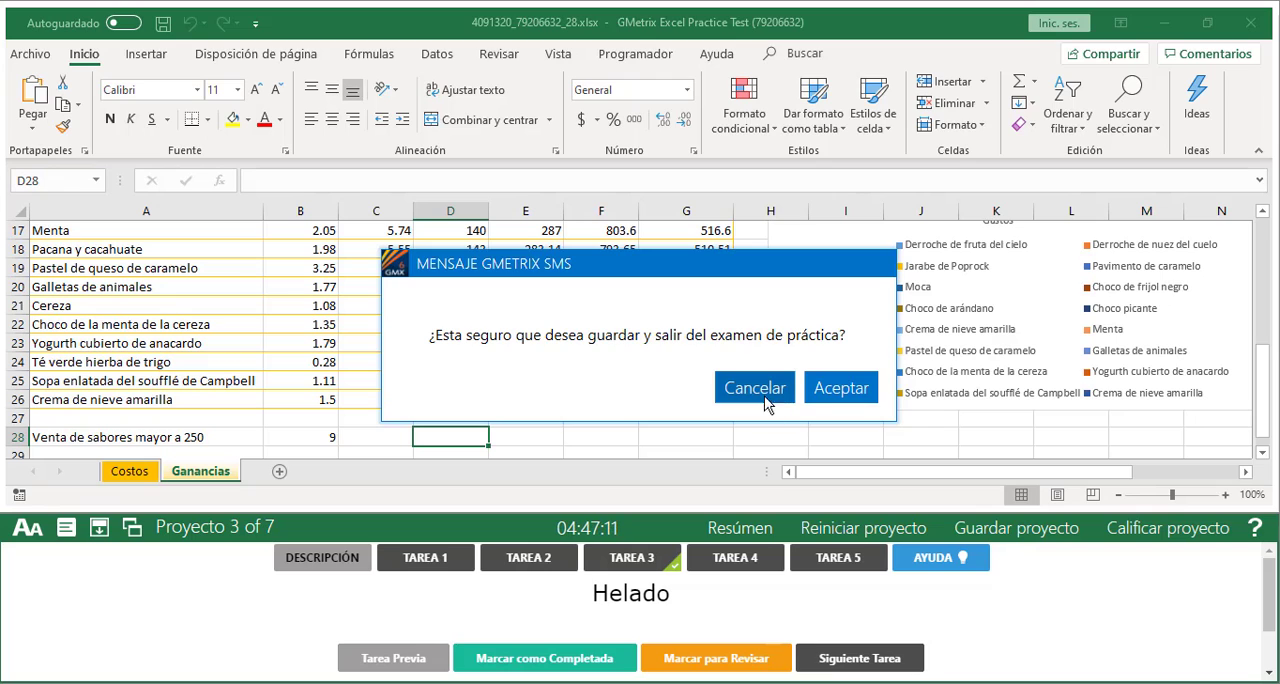
{"action": "left_click", "coordinate": [829, 396]}
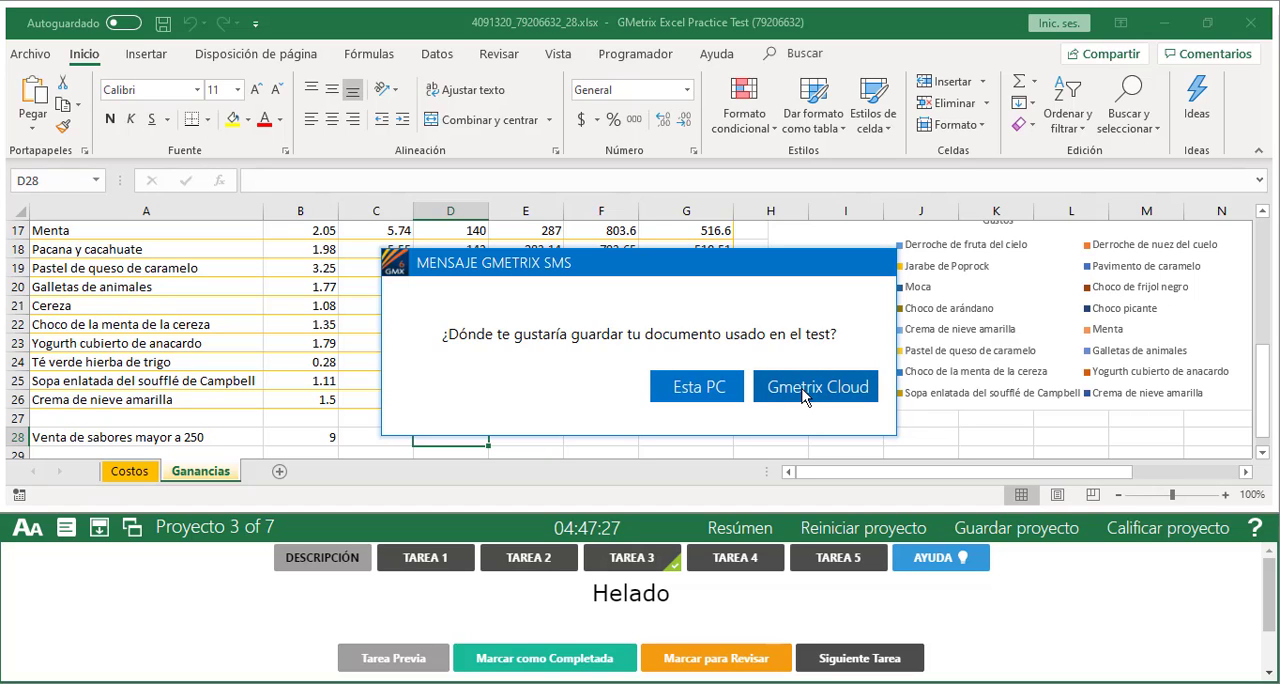
{"action": "left_click", "coordinate": [697, 388]}
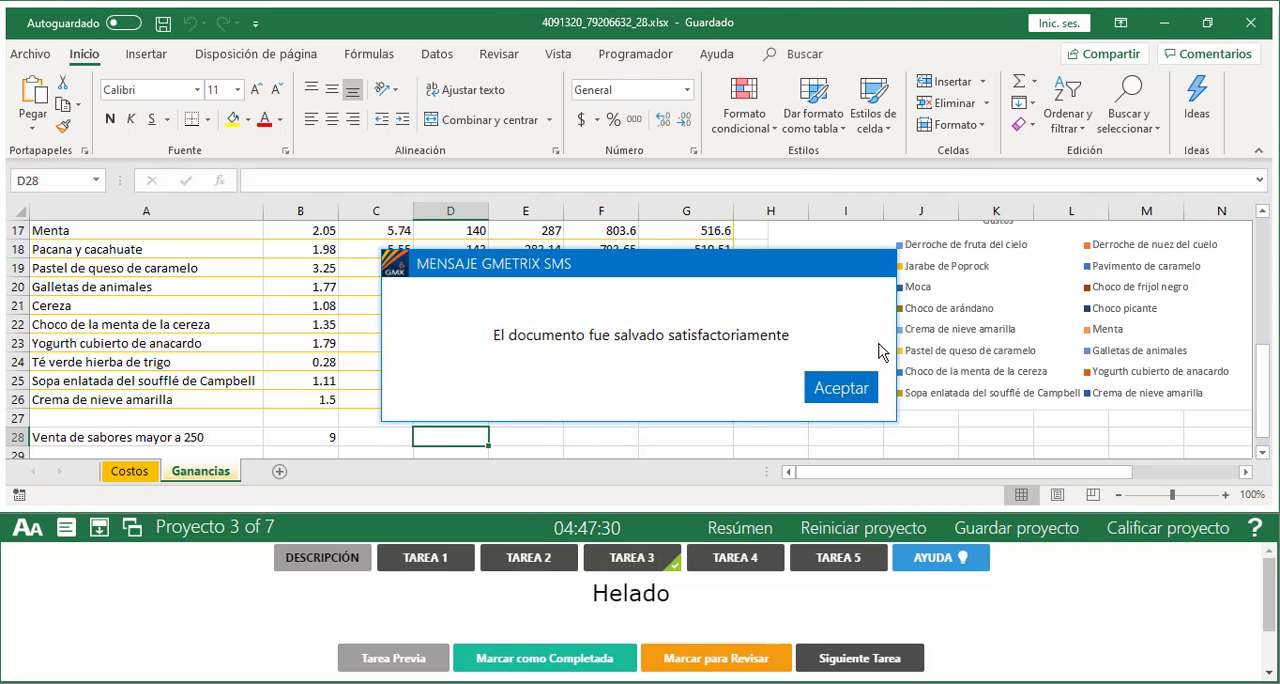
{"action": "left_click", "coordinate": [838, 390]}
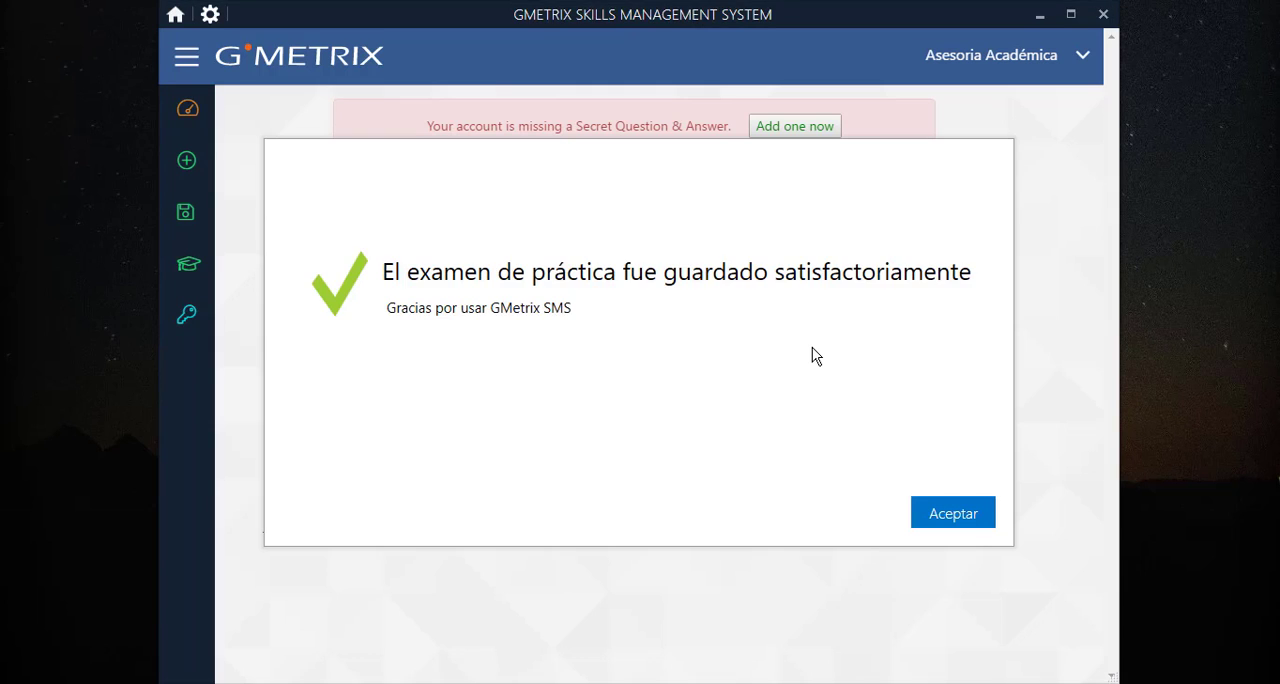
{"action": "left_click", "coordinate": [966, 518]}
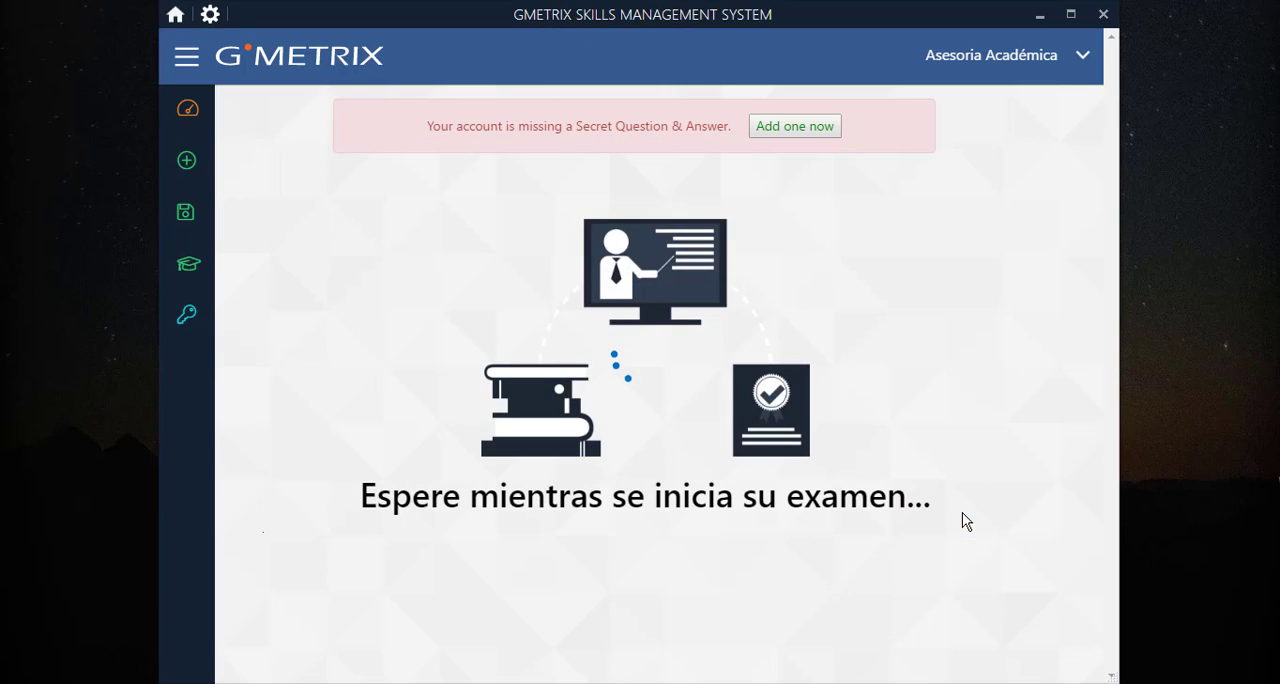